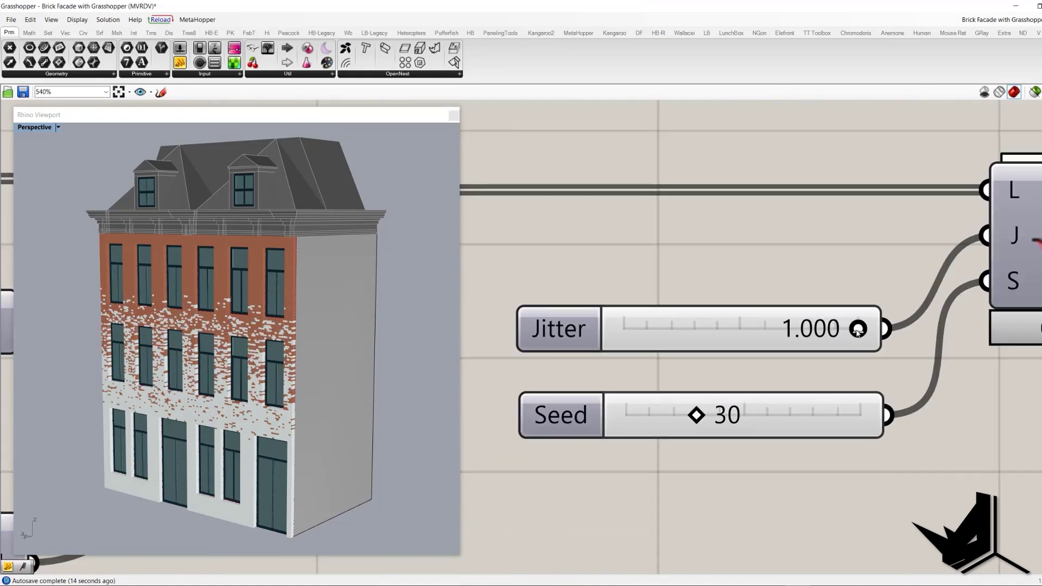
Adjust the Seed and Jitter sliders that control how the brick pattern scatters across the façade.
drag(694, 414, 719, 417)
mouse_move(852, 334)
mouse_down()
mouse_move(645, 338)
mouse_move(872, 337)
mouse_up()
scroll(735, 298, down, 5)
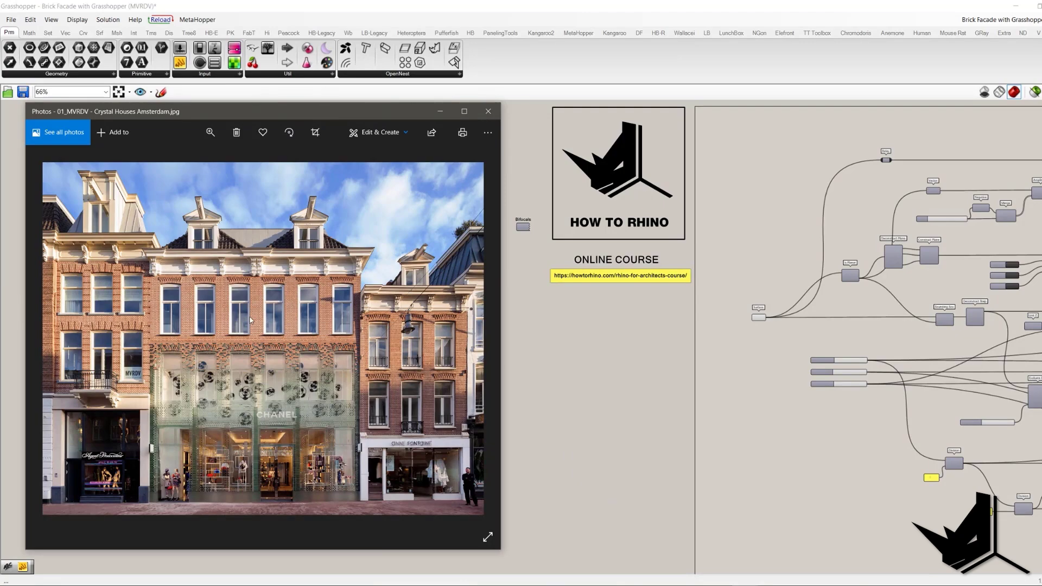
Inspect the Crystal Houses brickwork between two windows and mark it up with red brick outlines and a freehand vertical line.
scroll(254, 317, up, 6)
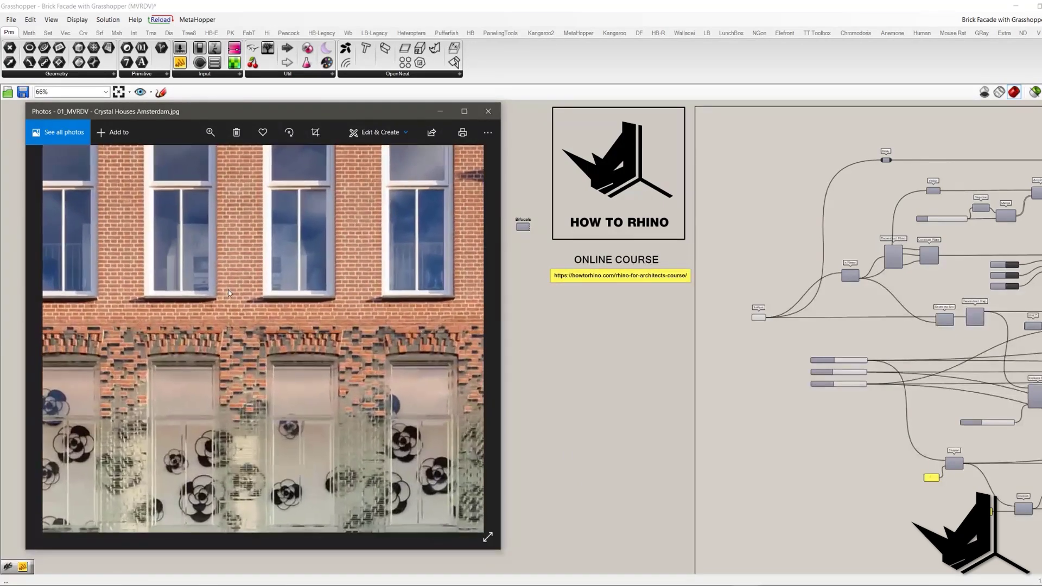
drag(275, 337, 356, 361)
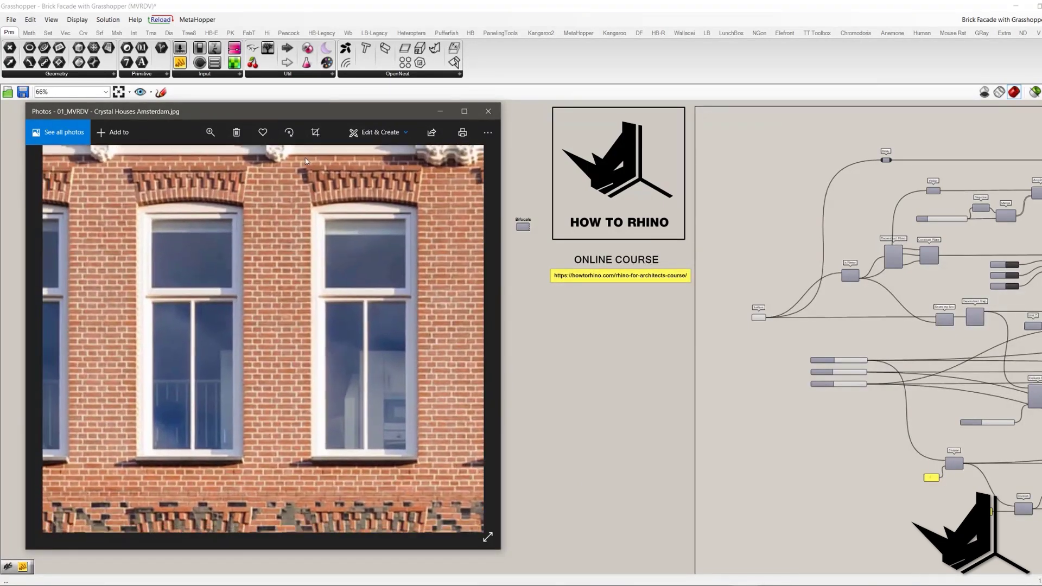
key(super+shift+s)
drag(167, 144, 841, 562)
click(848, 510)
drag(263, 327, 278, 337)
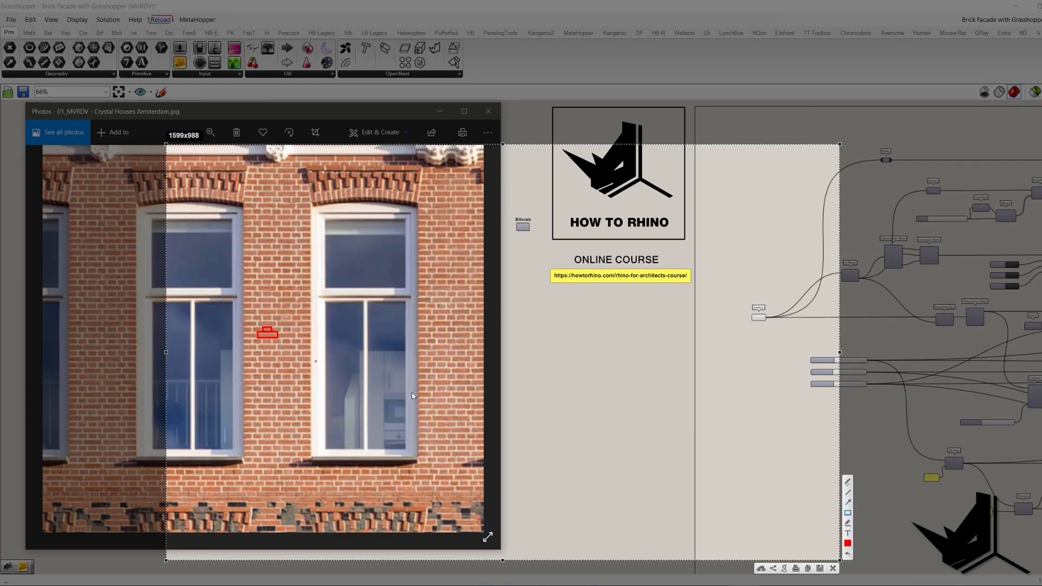
click(849, 482)
drag(267, 154, 264, 474)
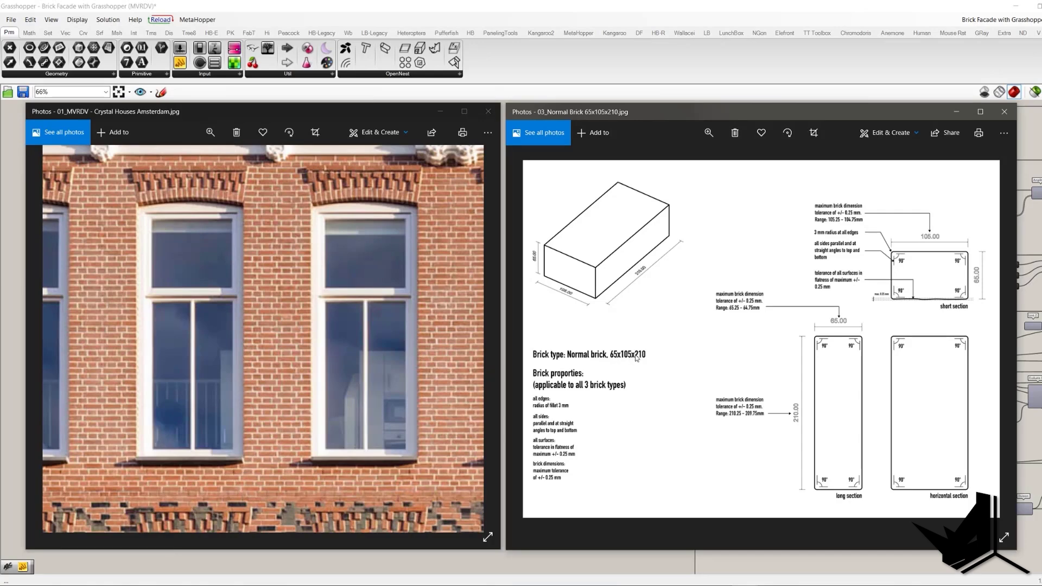
Show the 65x210x210 double brick drawing and mark its division and dimensions on the isometric view.
key(Right)
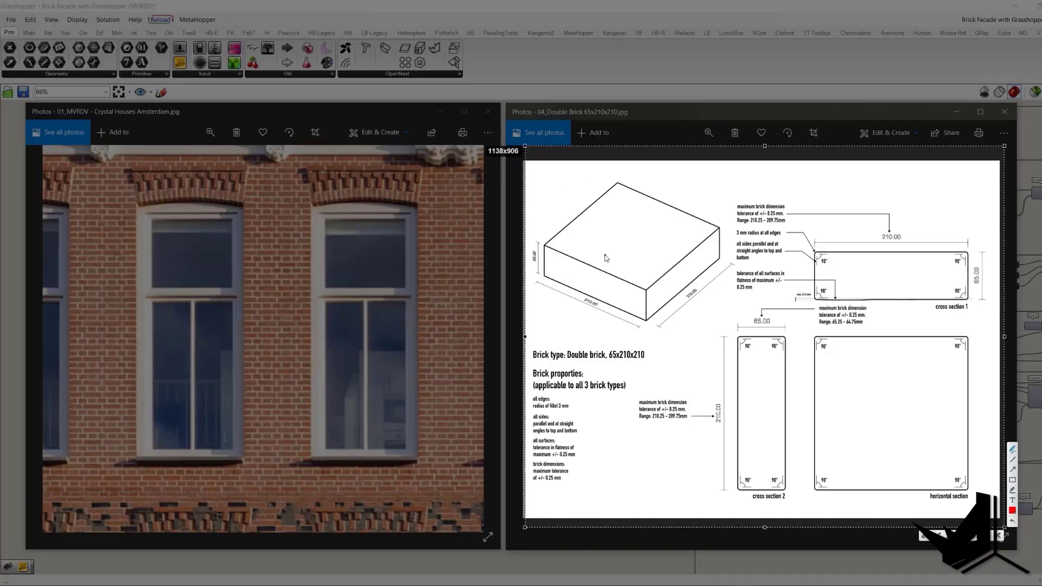
mouse_move(596, 268)
mouse_down()
mouse_move(596, 292)
mouse_move(670, 207)
mouse_up()
mouse_move(550, 295)
mouse_down()
mouse_move(573, 292)
mouse_move(621, 319)
mouse_up()
mouse_move(635, 321)
mouse_down()
mouse_move(628, 331)
mouse_move(642, 325)
mouse_up()
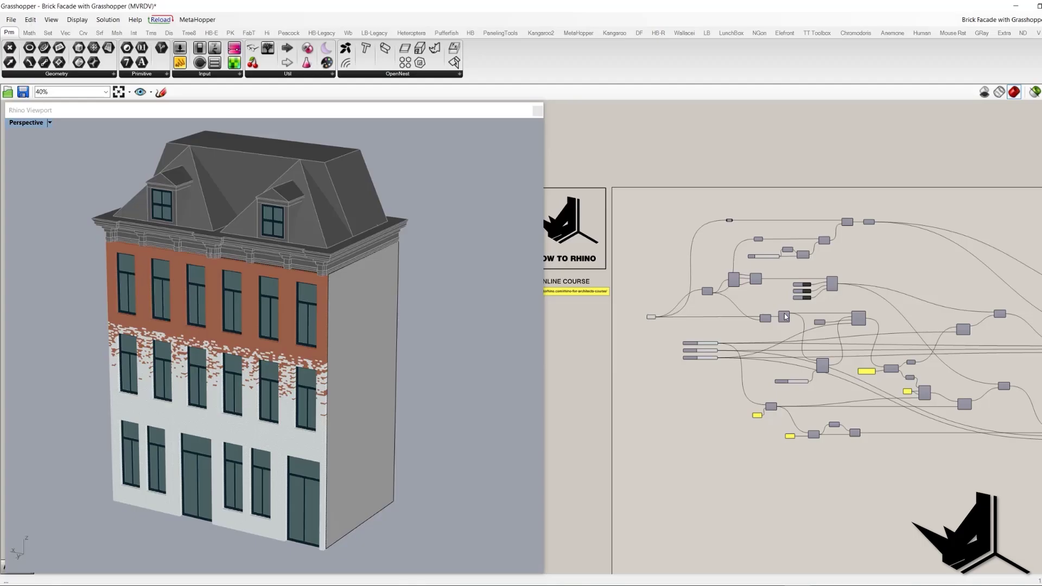
Turn off the brick preview produced by the preview components at the end of the definition.
scroll(695, 326, up, 3)
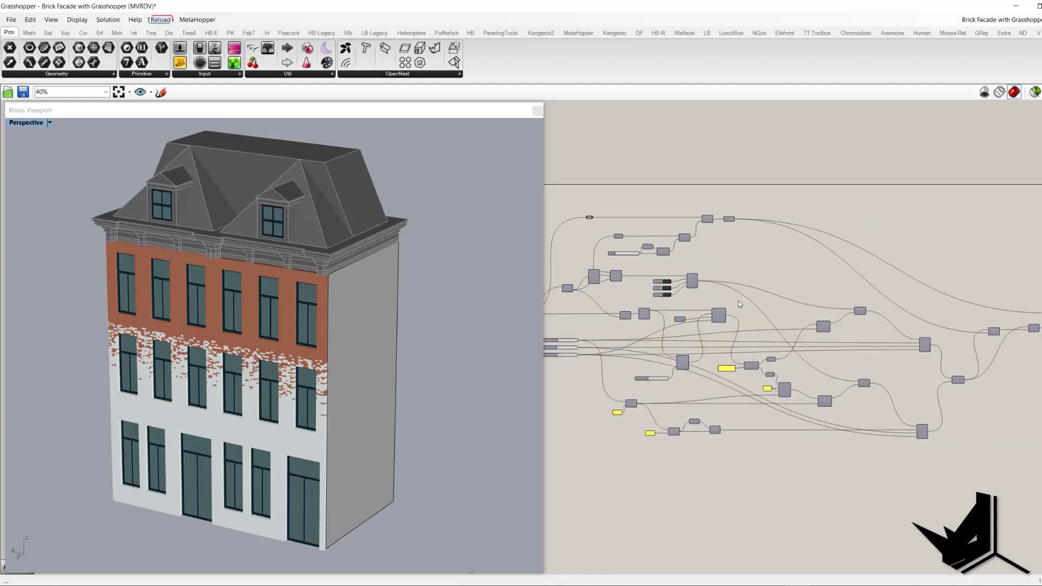
drag(715, 177, 778, 365)
right_click(846, 218)
click(860, 255)
scroll(760, 265, down, 5)
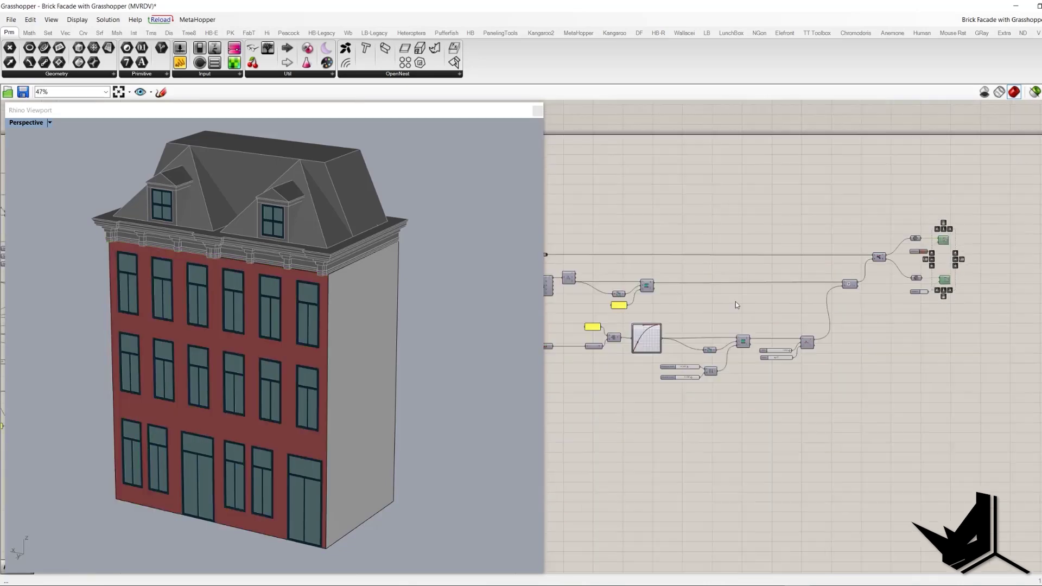
Locate the Surface parameter at the start of the definition and select the matching façade surface in the Rhino viewport.
right_drag(712, 272, 954, 286)
right_drag(616, 289, 796, 295)
scroll(796, 295, up, 8)
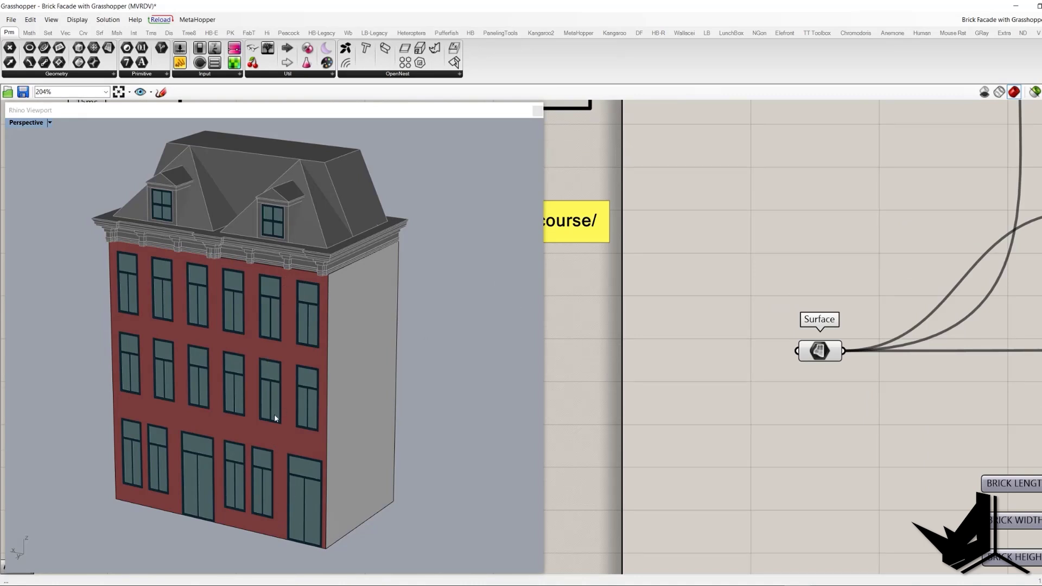
click(181, 261)
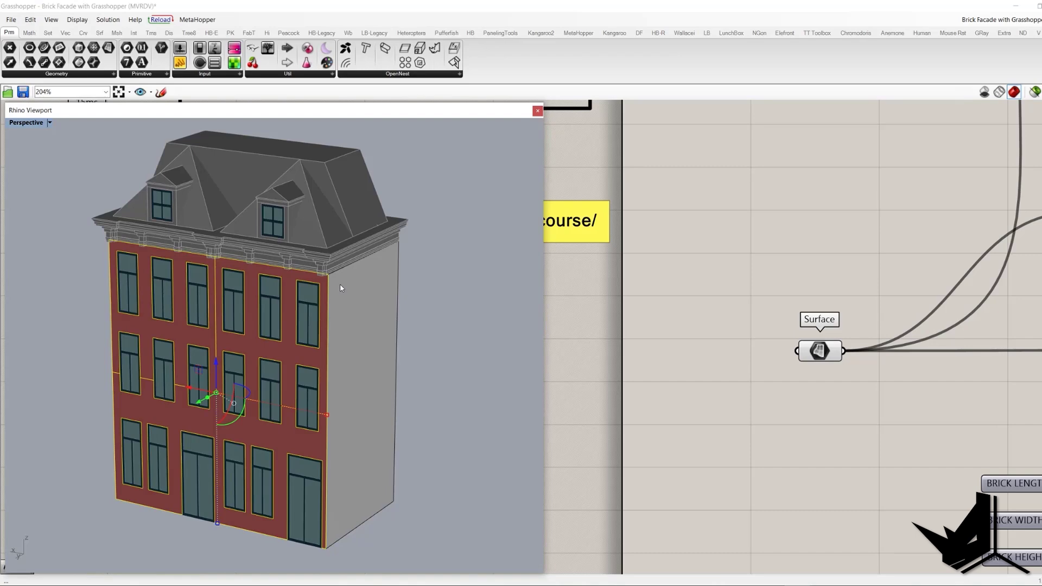
click(417, 374)
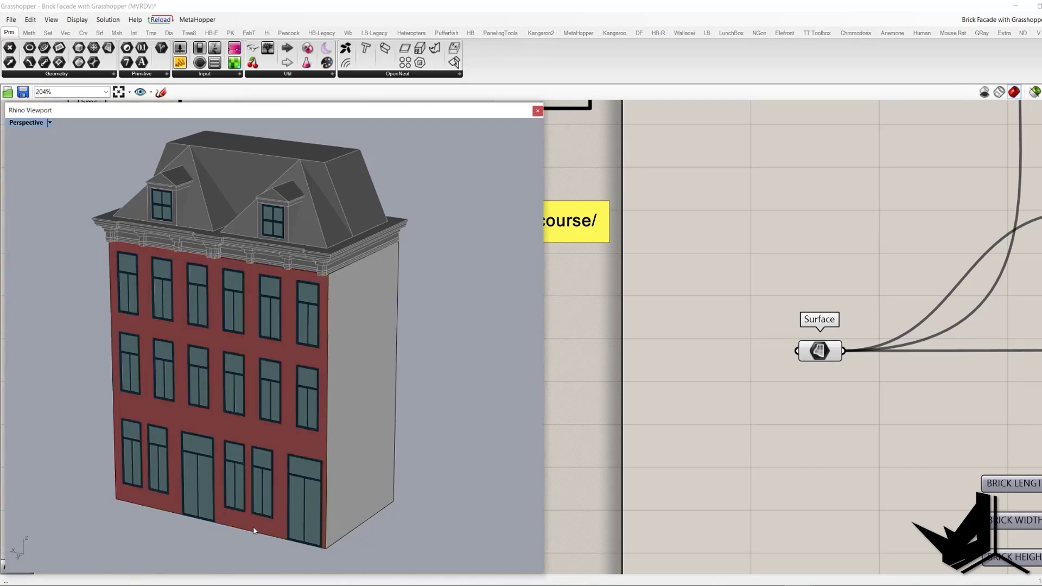
click(244, 500)
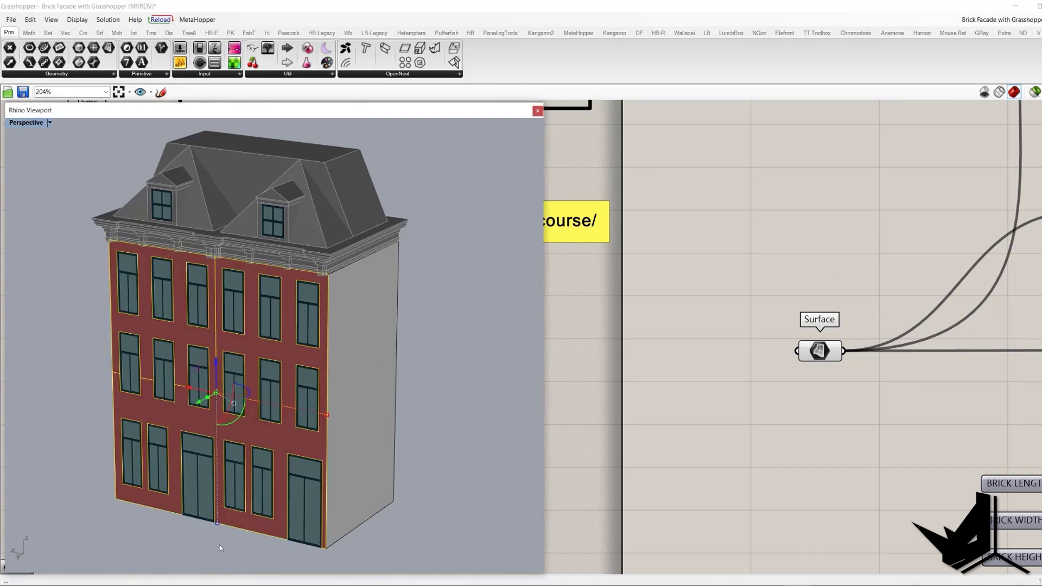
right_drag(827, 345, 613, 346)
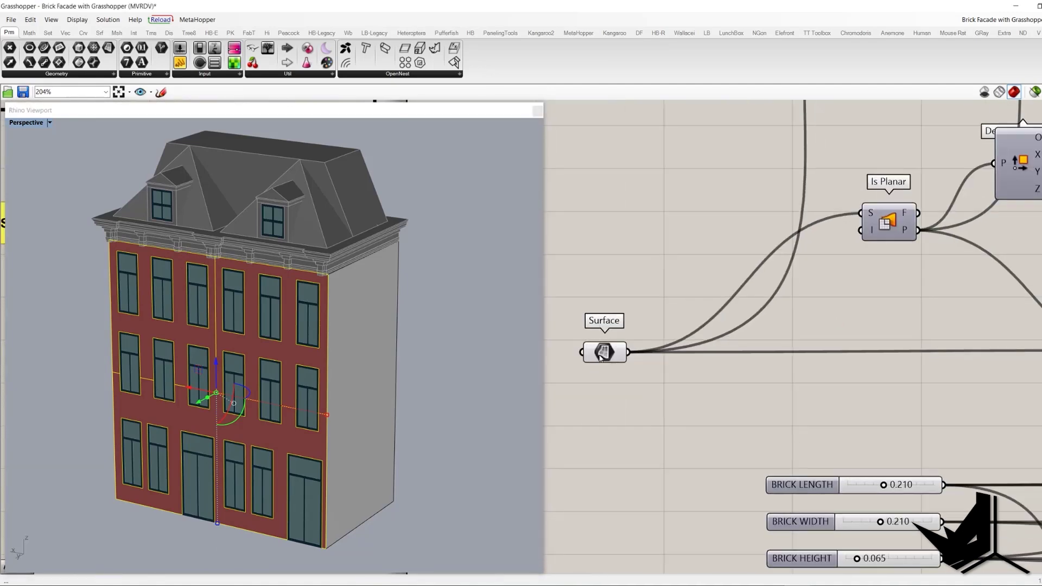
Mark up the lower façade with freehand red horizontal lines to illustrate the brick course contours.
scroll(549, 266, down, 4)
scroll(375, 376, up, 5)
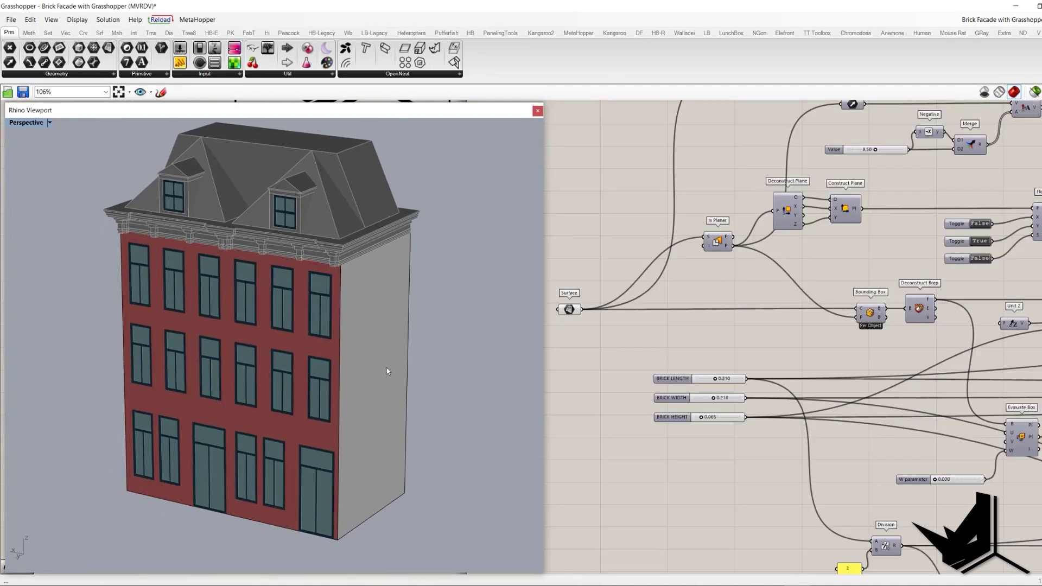
scroll(350, 349, down, 5)
shift+right_drag(308, 402, 335, 365)
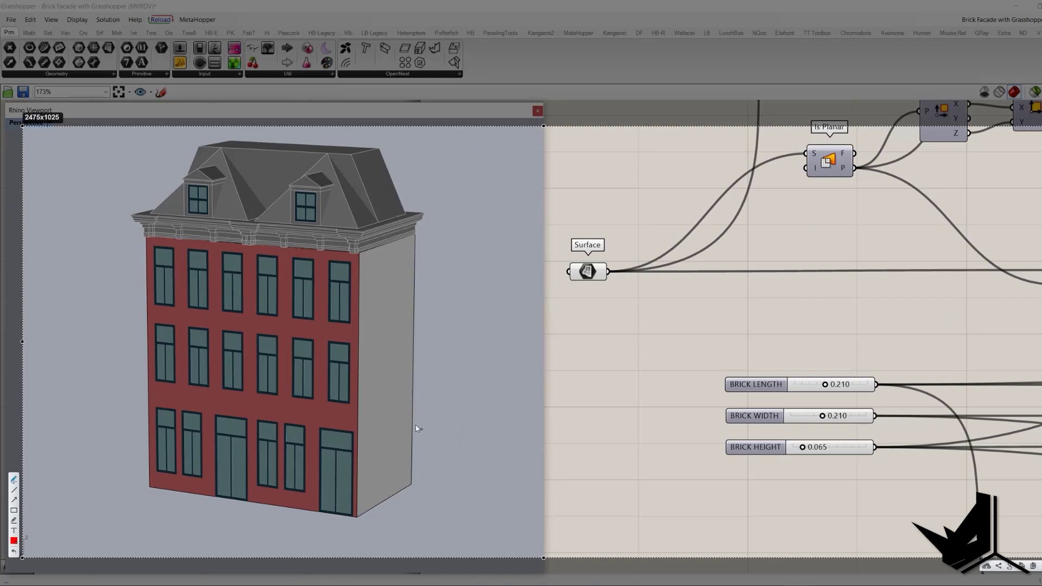
drag(151, 481, 366, 506)
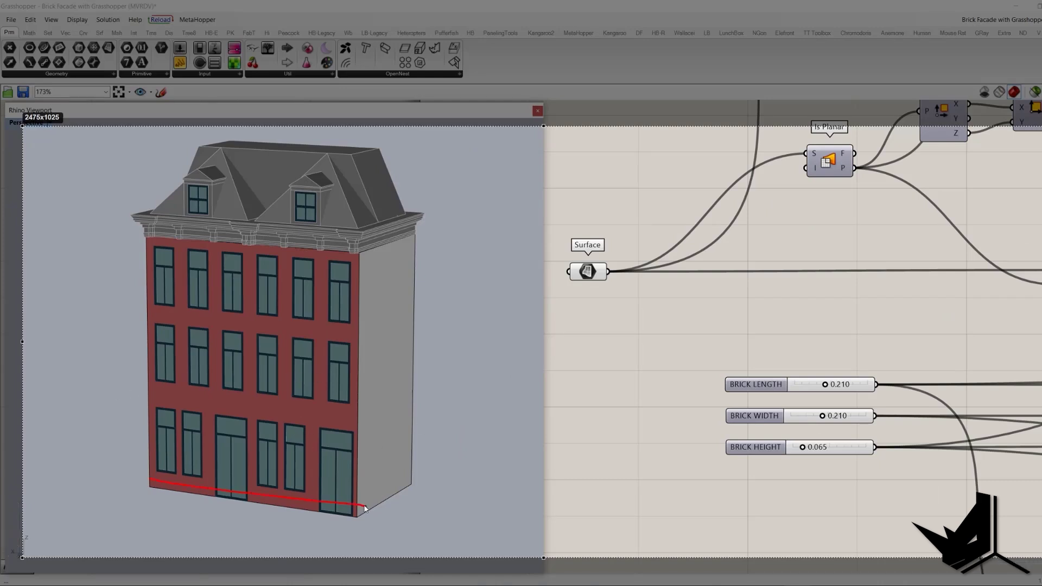
drag(139, 463, 340, 491)
drag(150, 457, 390, 483)
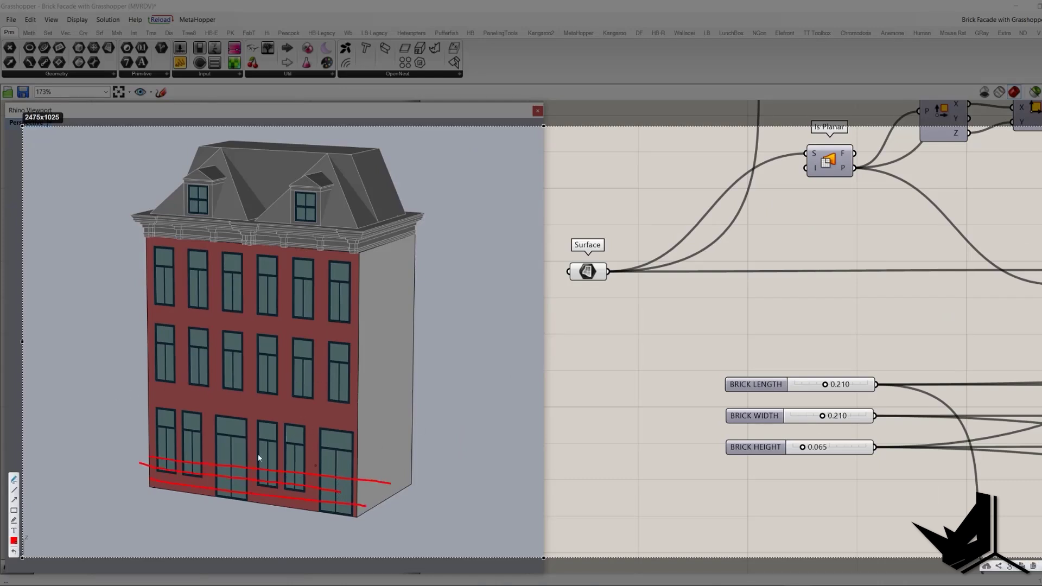
mouse_move(136, 435)
mouse_down()
mouse_move(396, 464)
mouse_move(402, 452)
mouse_up()
Circle the BRICK HEIGHT slider value and mark the spacing between the façade lines in the screen markup.
mouse_move(797, 438)
mouse_down()
mouse_move(789, 452)
mouse_move(811, 440)
mouse_move(804, 433)
mouse_up()
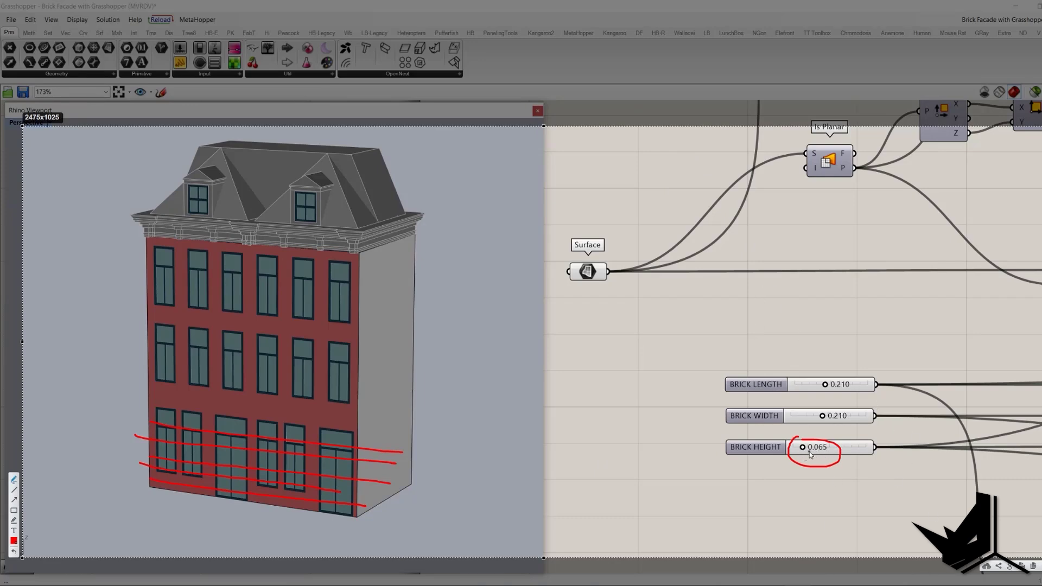
drag(348, 481, 359, 457)
drag(361, 457, 371, 450)
key(Escape)
Examine the chain from the Surface parameter through Is Planar to the Bounding Box component and its façade preview.
scroll(686, 409, down, 4)
scroll(688, 370, up, 3)
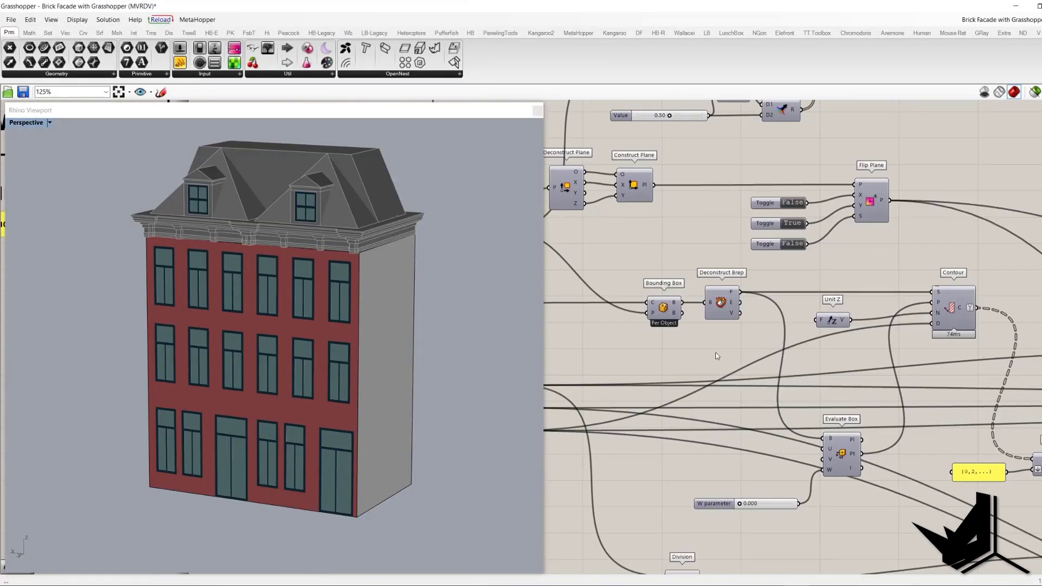
right_drag(670, 362, 756, 365)
scroll(277, 414, up, 3)
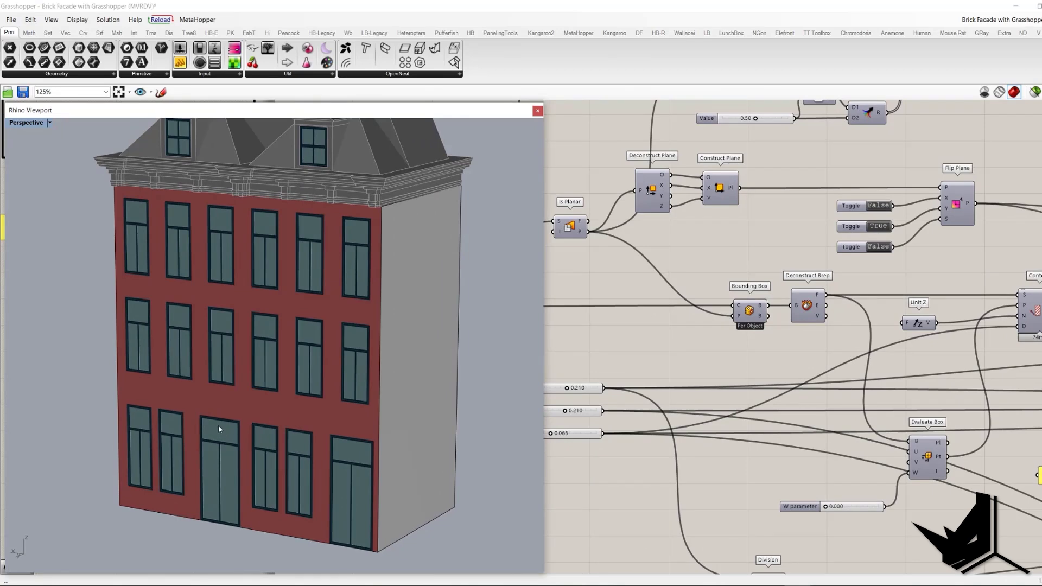
right_drag(656, 335, 756, 332)
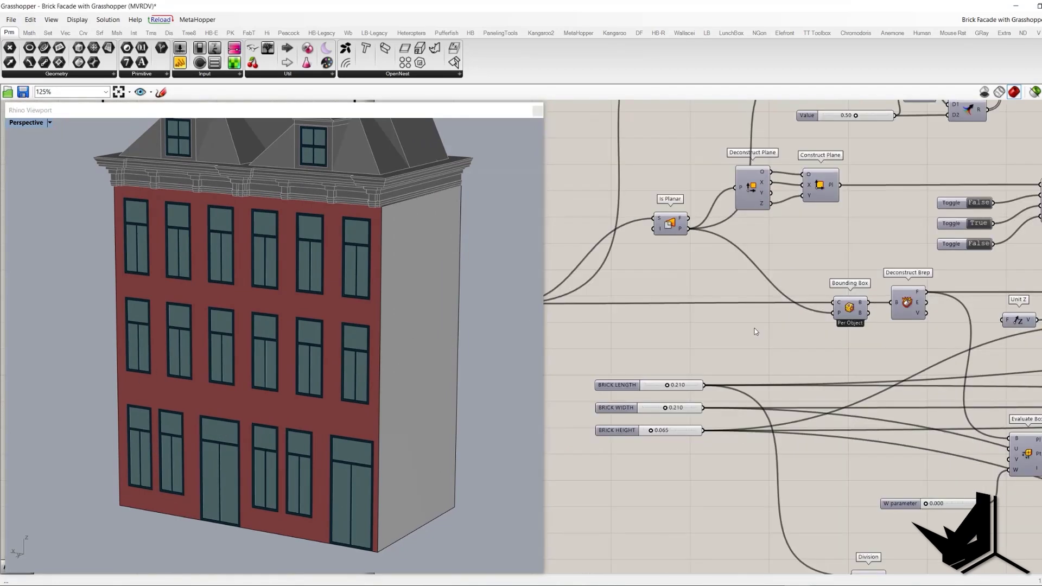
right_drag(636, 308, 667, 302)
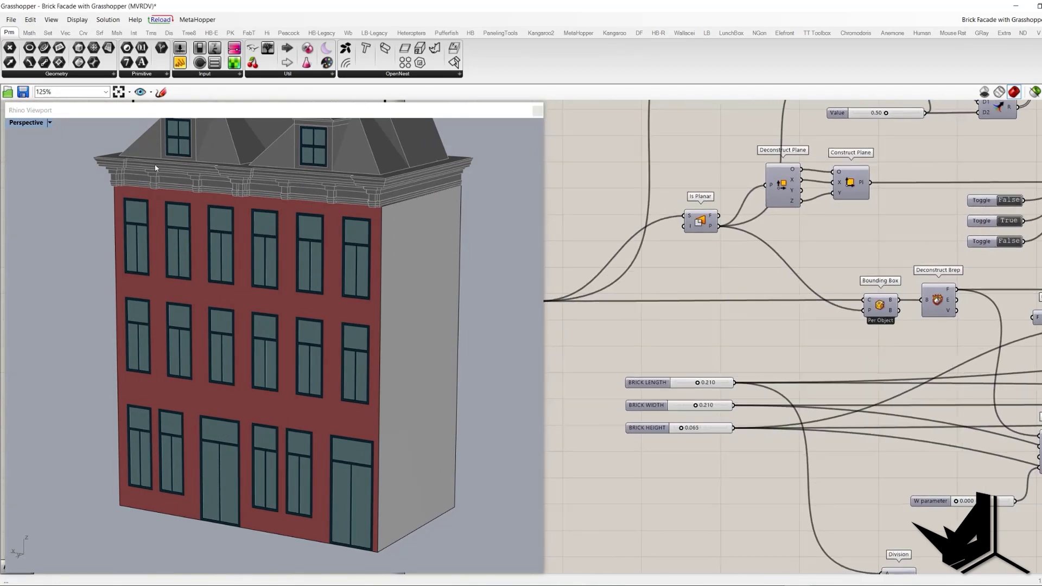
right_drag(762, 304, 802, 310)
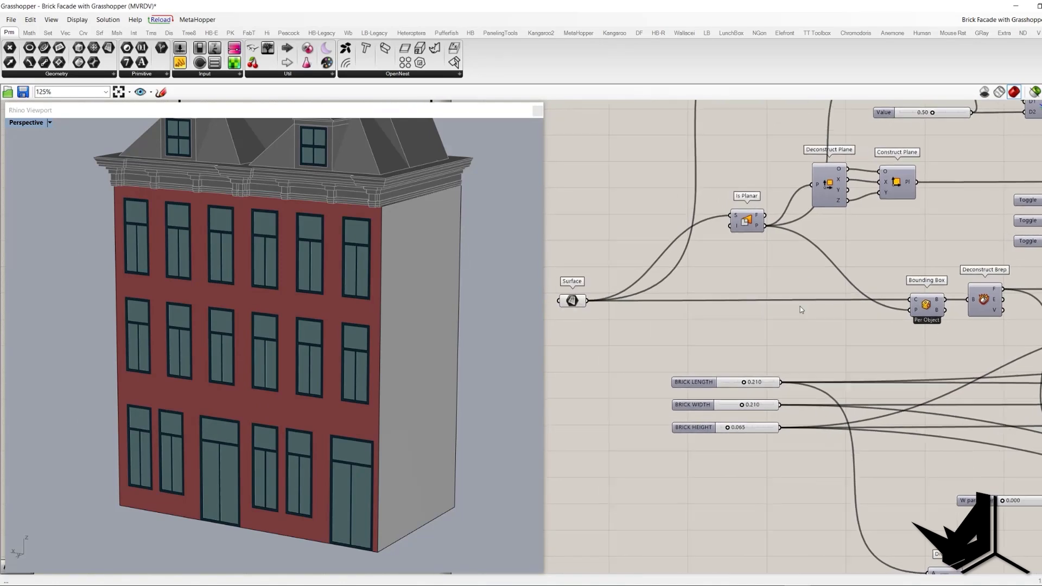
right_drag(857, 326, 823, 326)
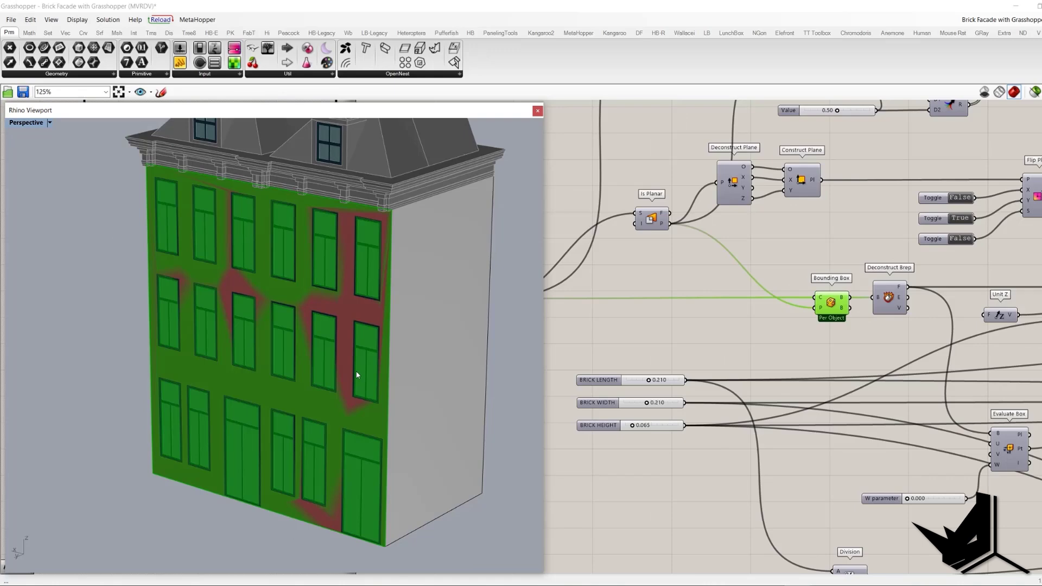
right_drag(658, 282, 669, 273)
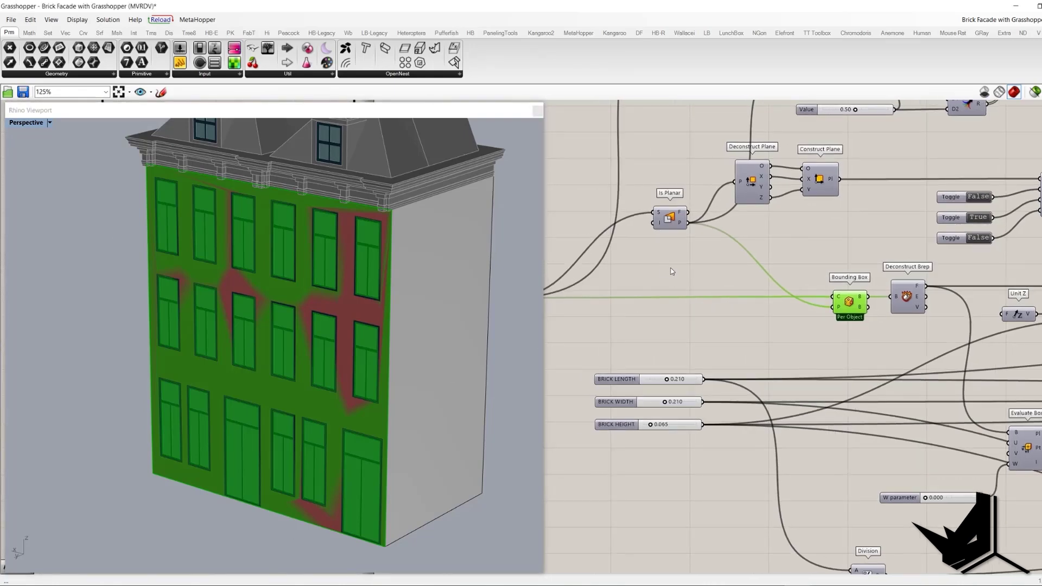
right_drag(669, 271, 744, 273)
Turn on the preview of the Is Planar component to display the façade's plane.
click(748, 227)
right_click(742, 220)
click(755, 186)
scroll(738, 213, up, 3)
right_drag(655, 213, 709, 197)
right_drag(697, 256, 812, 246)
right_drag(912, 230, 855, 265)
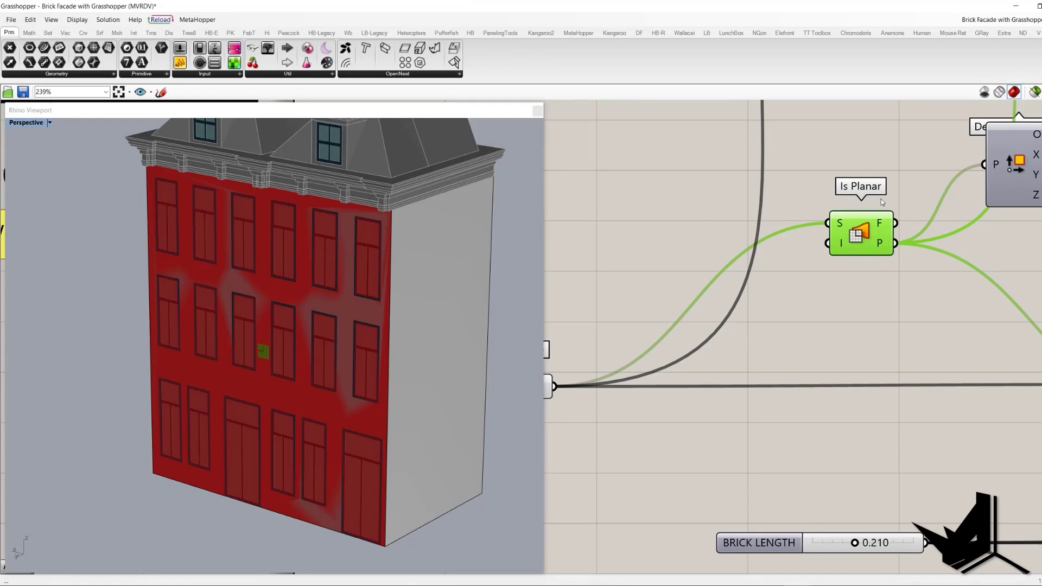
right_drag(851, 226, 789, 237)
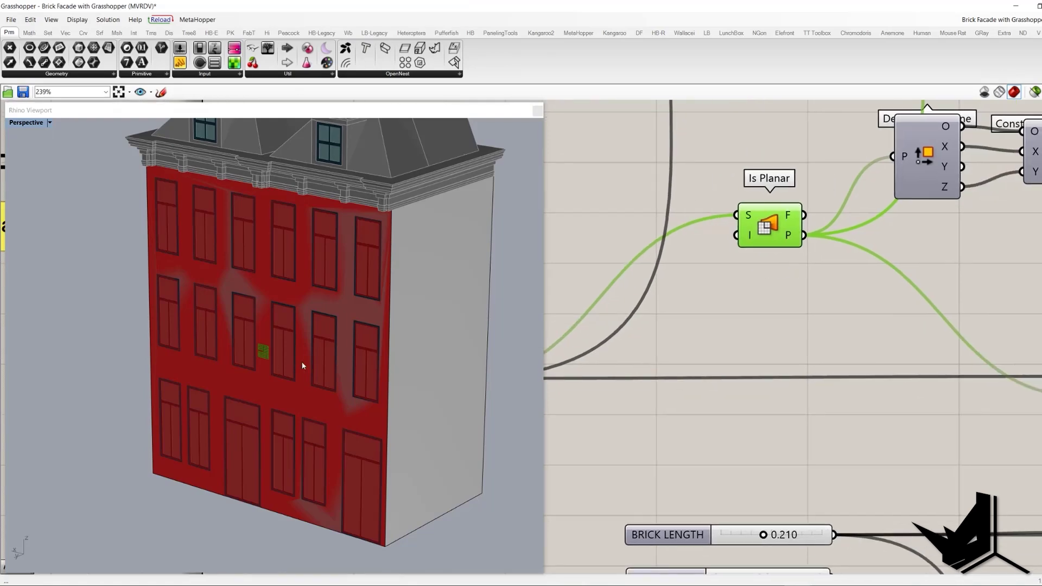
Inspect the Is Planar plane on the façade up close and trace its connection to the Bounding Box component.
scroll(264, 354, up, 7)
right_drag(262, 321, 238, 342)
scroll(238, 342, up, 1)
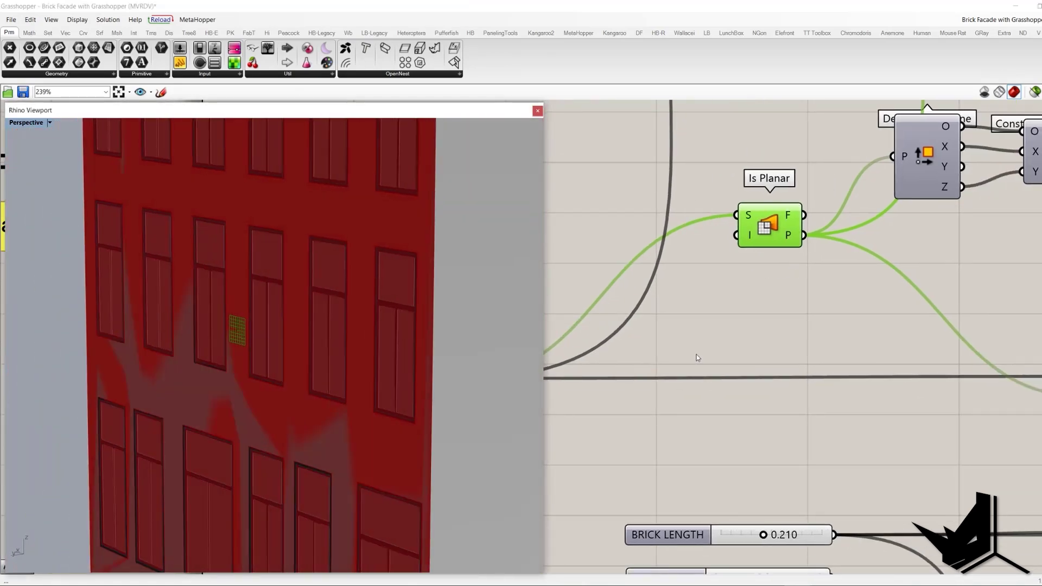
scroll(673, 347, down, 2)
scroll(835, 366, up, 3)
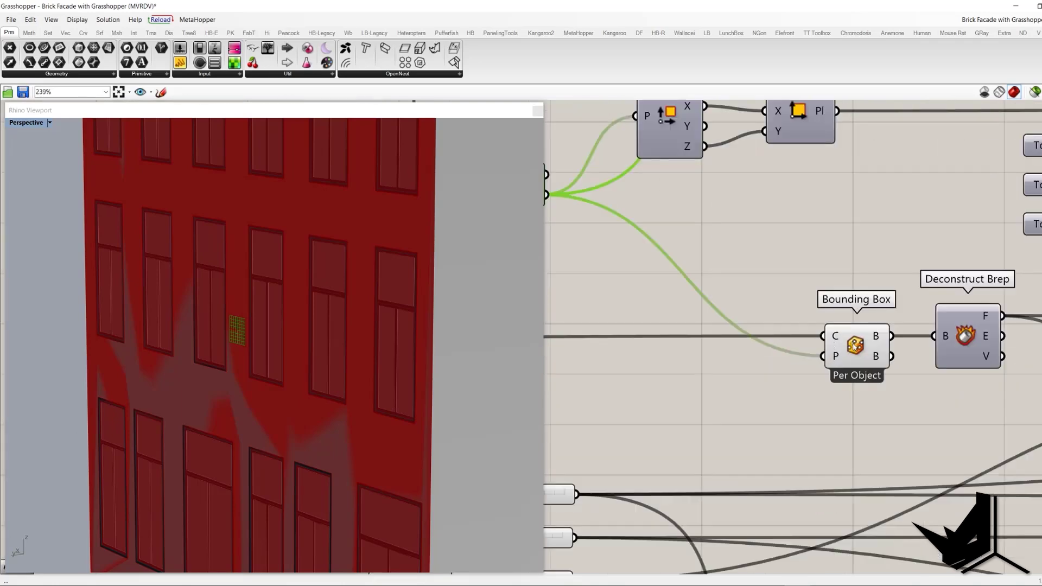
Highlight the Bounding Box and Surface components in turn to compare their geometry on the façade.
scroll(855, 347, down, 3)
click(855, 346)
scroll(337, 328, down, 7)
right_drag(337, 333, 352, 333)
right_drag(696, 323, 802, 331)
drag(571, 324, 641, 374)
right_drag(1005, 353, 777, 353)
scroll(777, 350, up, 4)
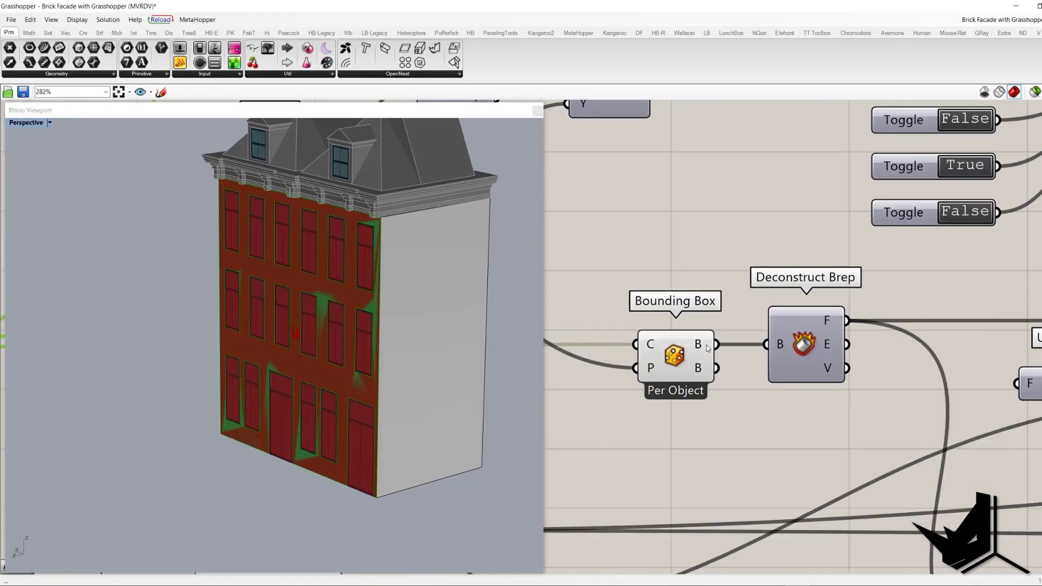
mouse_move(707, 347)
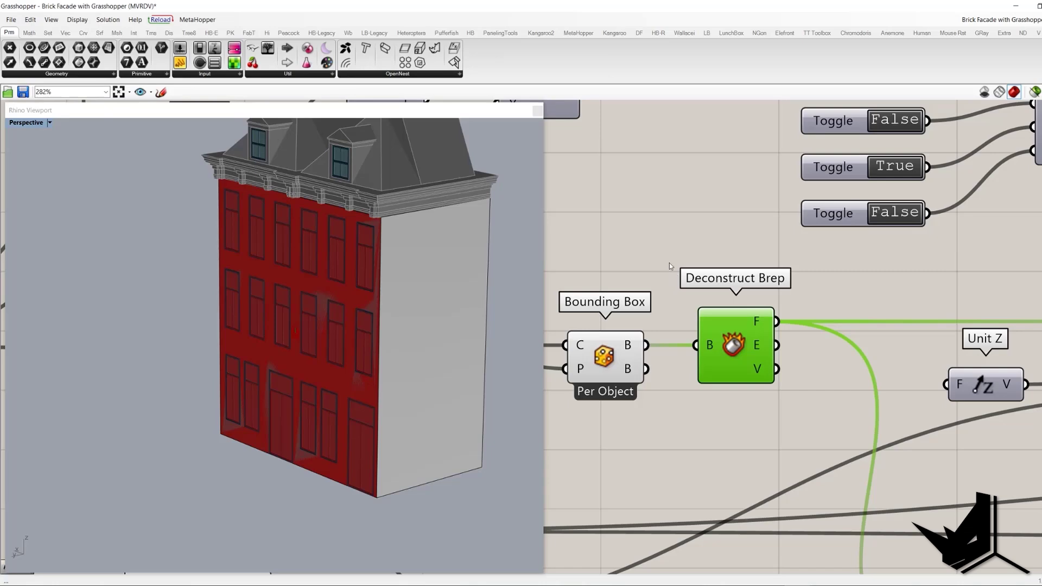
Add a Surface parameter connected to the faces (F) output of the Deconstruct Brep component.
drag(666, 254, 816, 419)
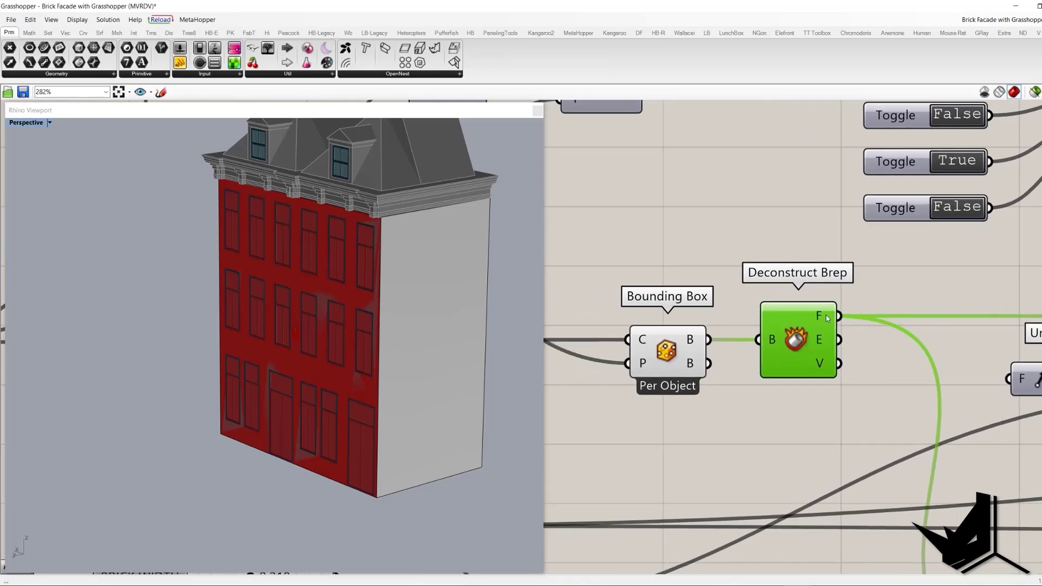
right_drag(828, 318, 753, 343)
right_click(764, 341)
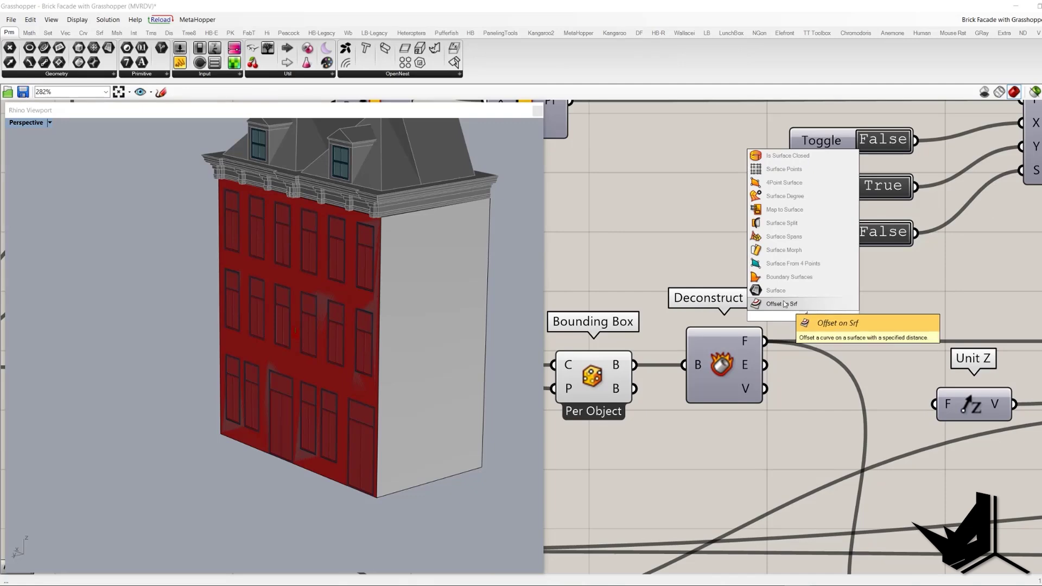
click(789, 318)
scroll(786, 357, down, 5)
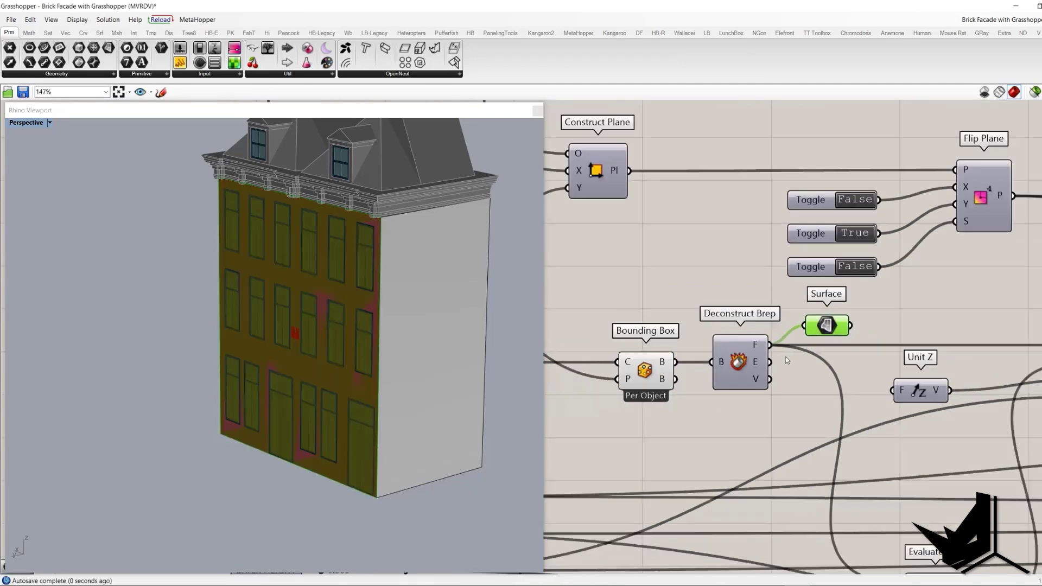
Turn off the preview of the Is Planar, Deconstruct Plane, Construct Plane and Bounding Box components.
drag(675, 291, 614, 255)
right_click(611, 253)
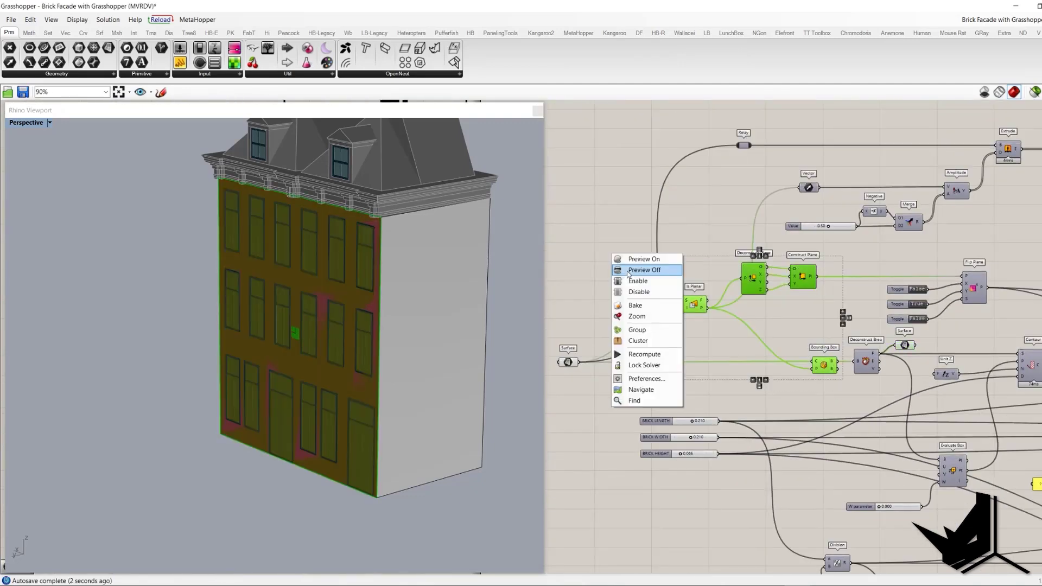
click(633, 270)
Highlight the source Surface parameter at the start of the definition to examine the original façade surface.
click(569, 371)
click(567, 362)
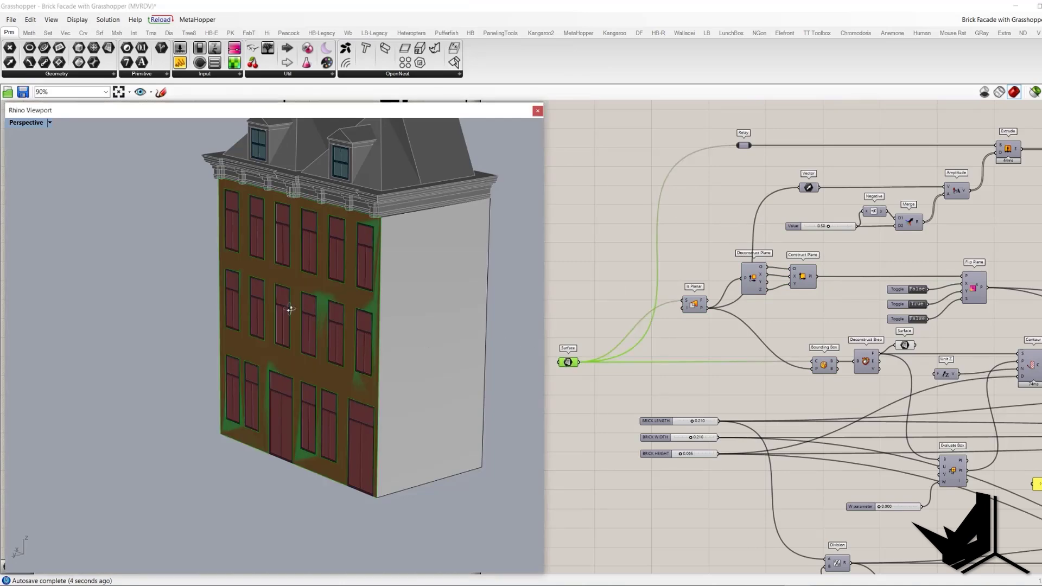
scroll(724, 347, up, 3)
scroll(723, 348, up, 1)
Highlight the Surface parameter on Deconstruct Brep's faces output for comparison and delete it.
click(715, 346)
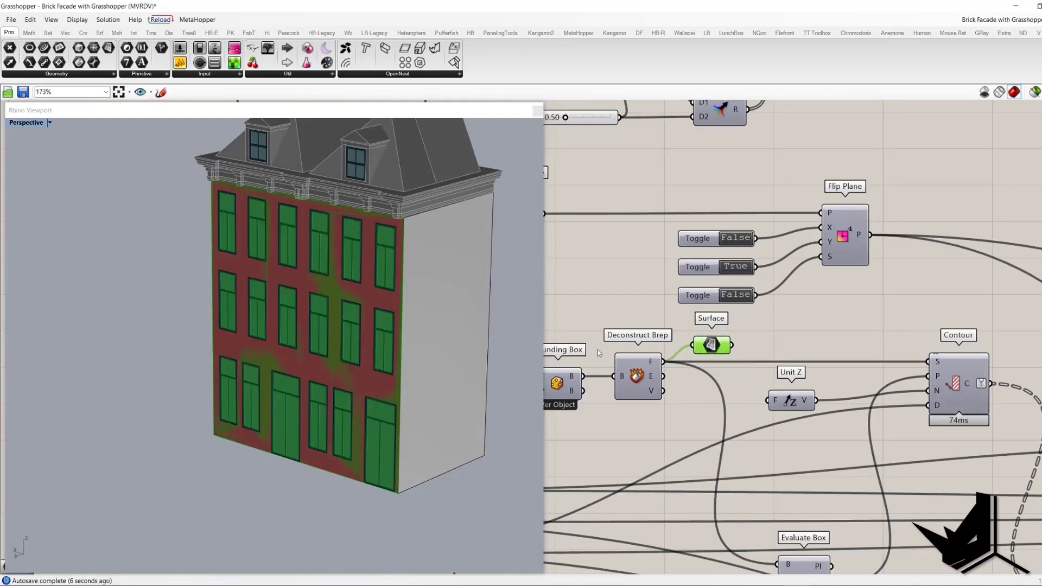
scroll(701, 345, down, 7)
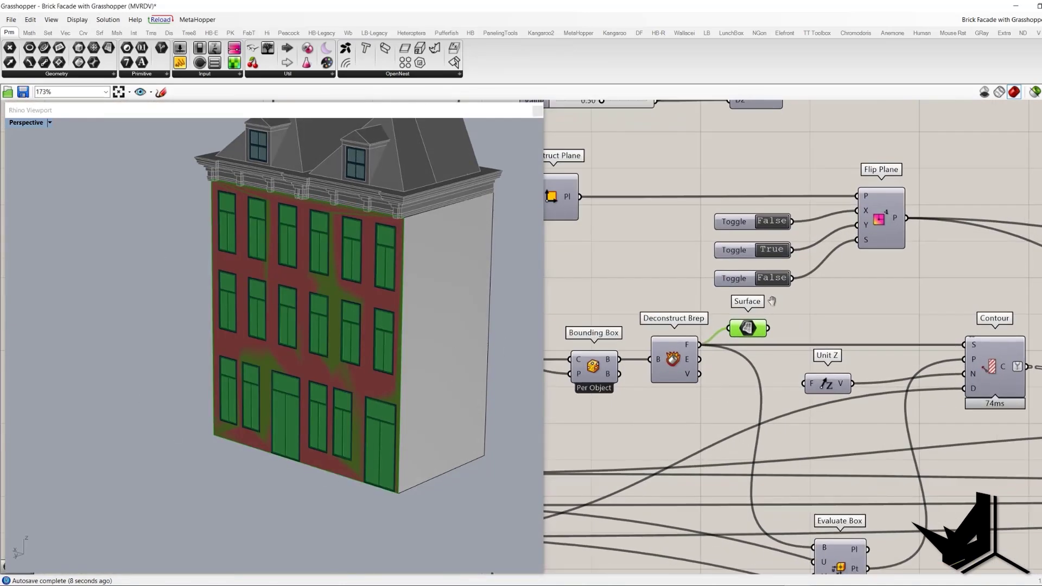
scroll(794, 323, up, 7)
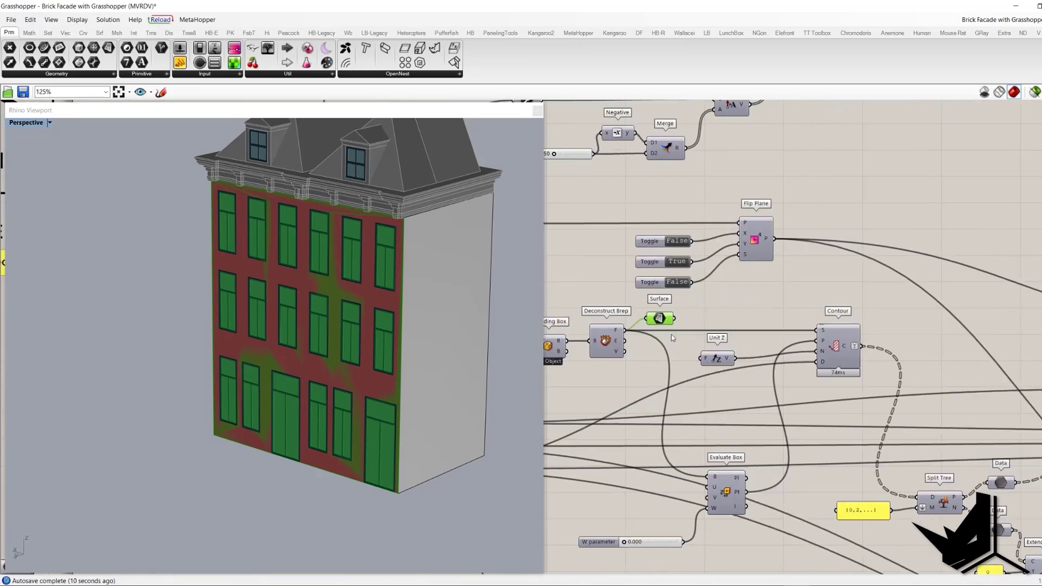
click(712, 310)
scroll(815, 333, down, 2)
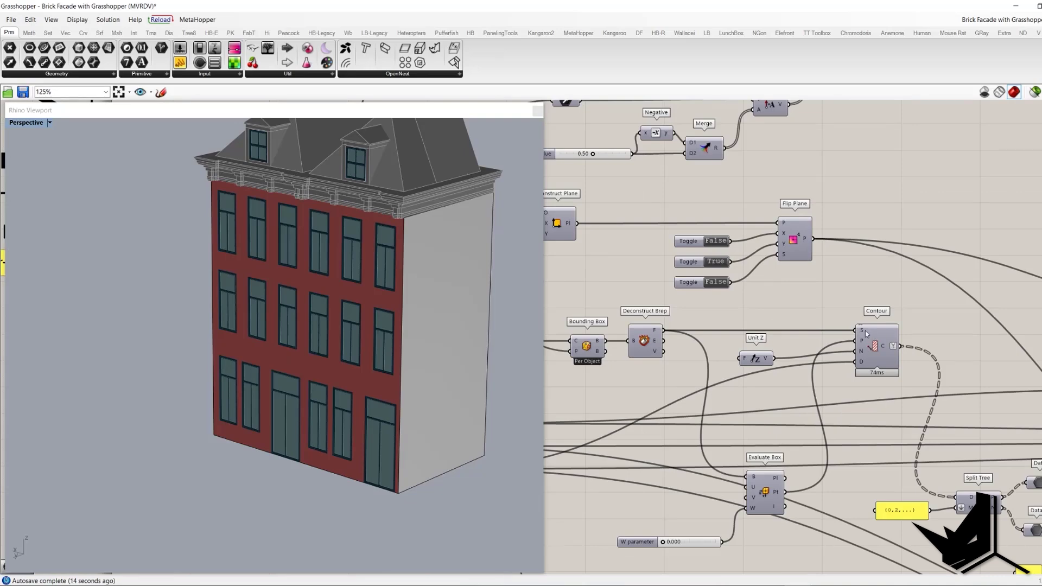
Examine the Contour component's inputs and their connections to Deconstruct Brep, Unit Z and Evaluate Box.
drag(832, 298, 915, 392)
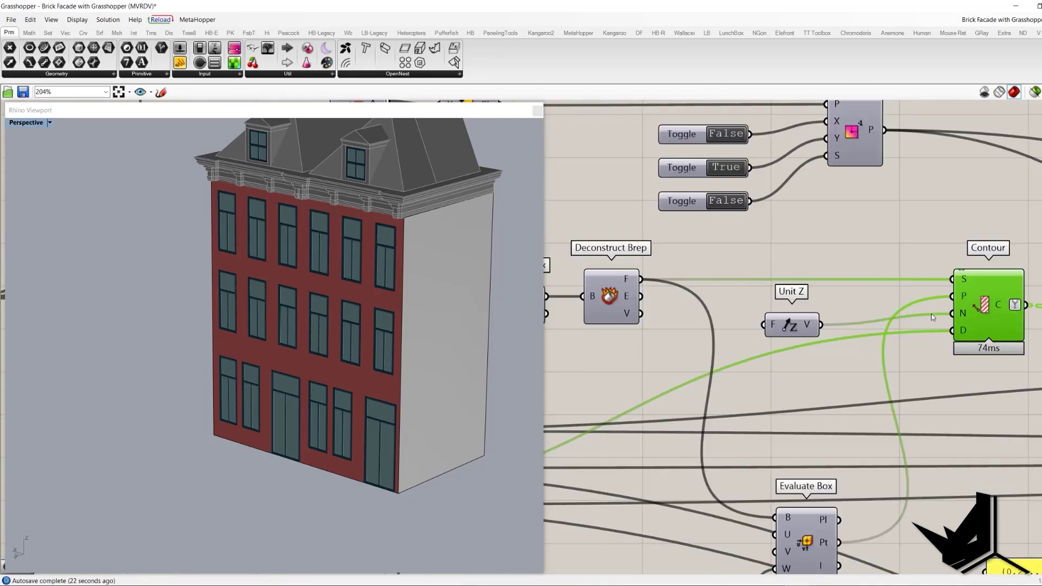
scroll(947, 301, down, 1)
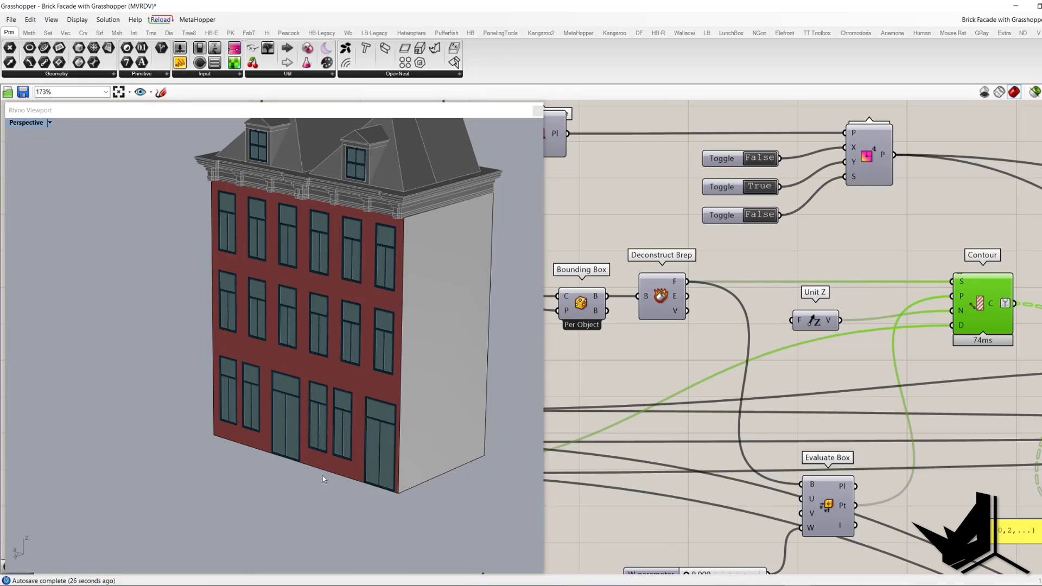
right_drag(692, 343, 728, 335)
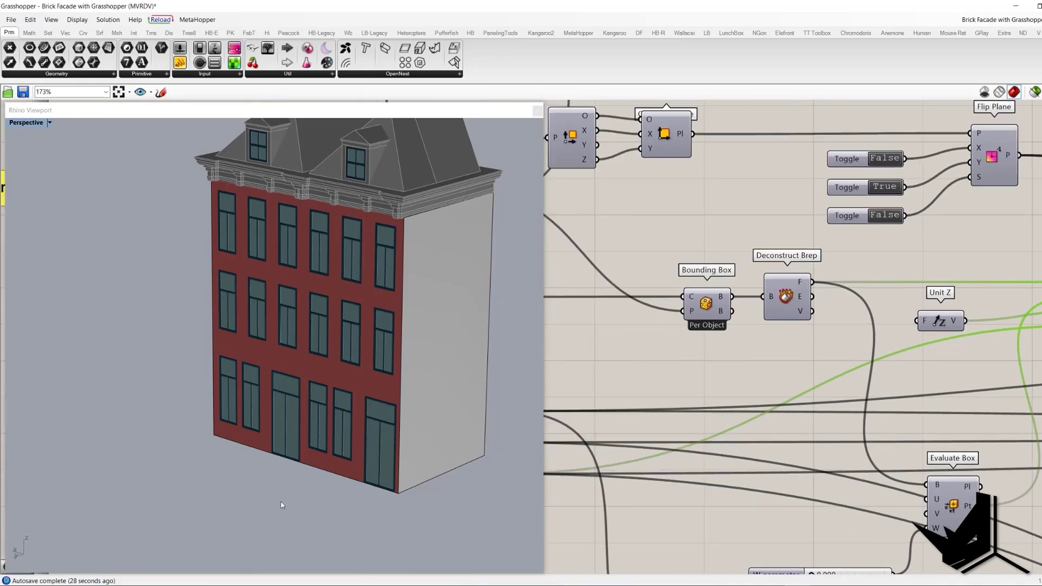
right_drag(858, 380, 823, 353)
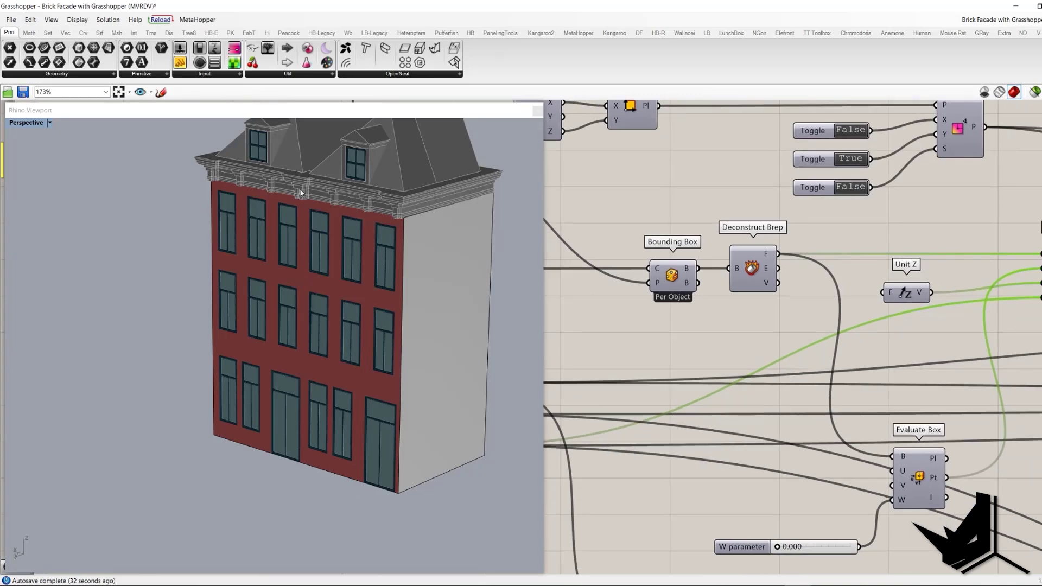
right_drag(867, 374, 823, 352)
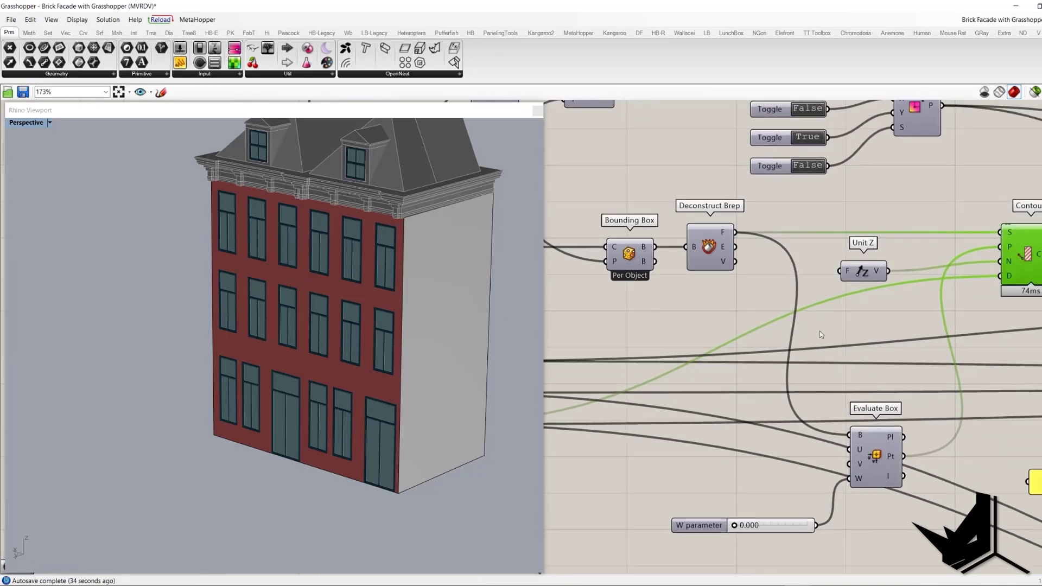
click(699, 239)
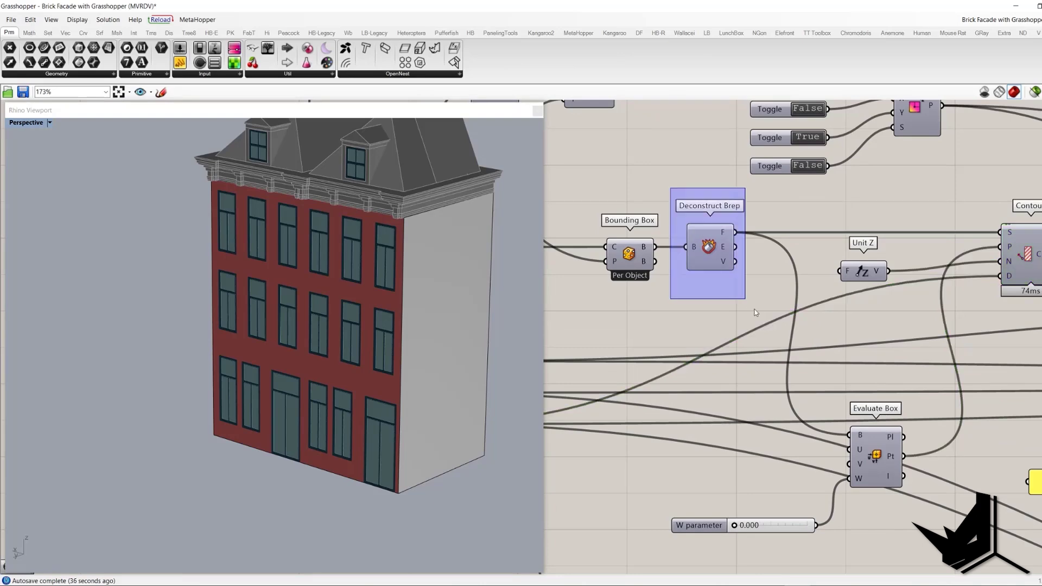
Turn on the preview of the Evaluate Box component and view its point on the building.
drag(840, 383, 933, 519)
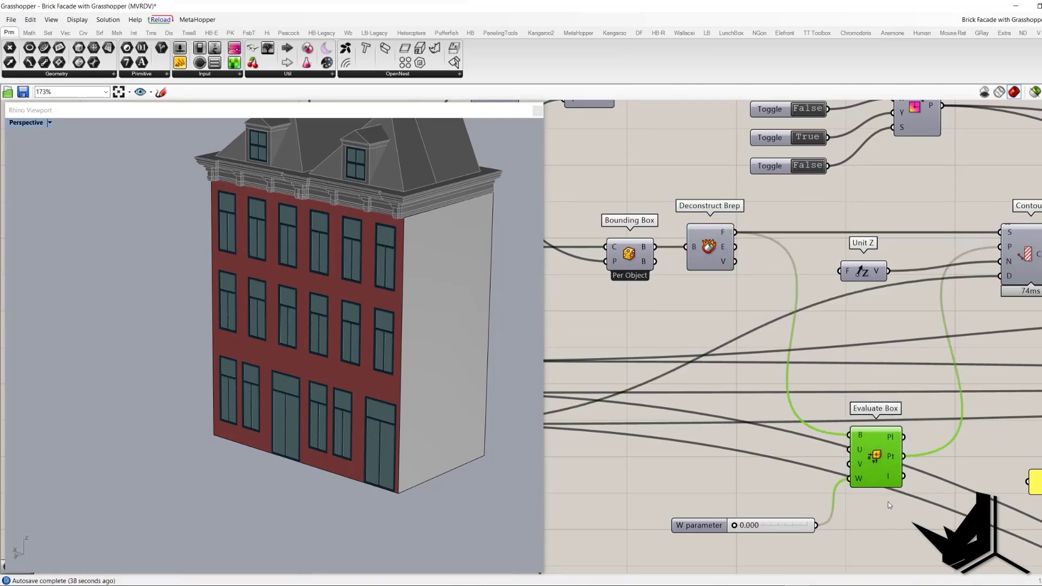
scroll(873, 496, up, 1)
right_click(853, 336)
click(861, 341)
scroll(353, 386, up, 4)
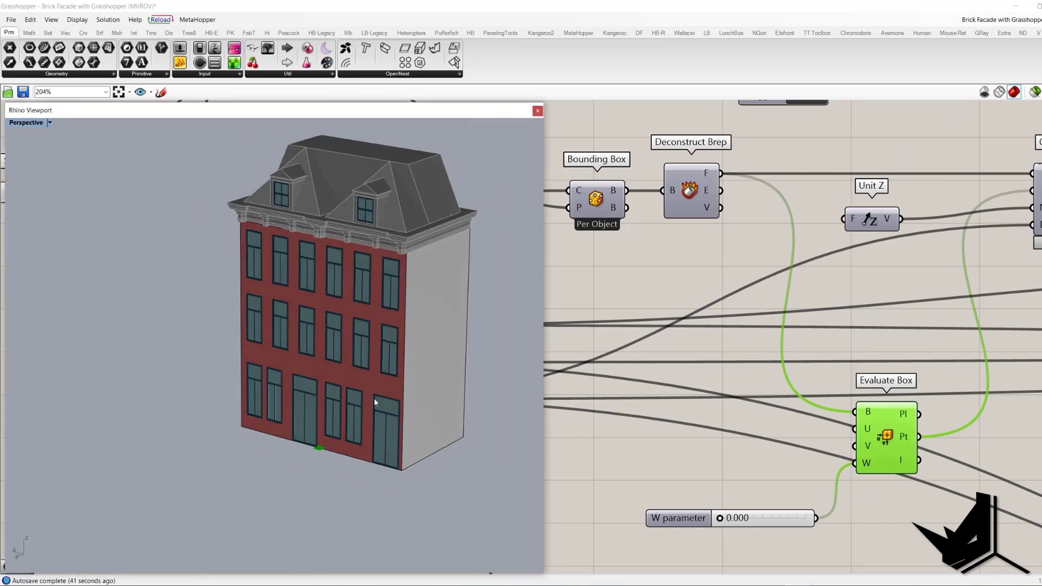
scroll(309, 426, down, 3)
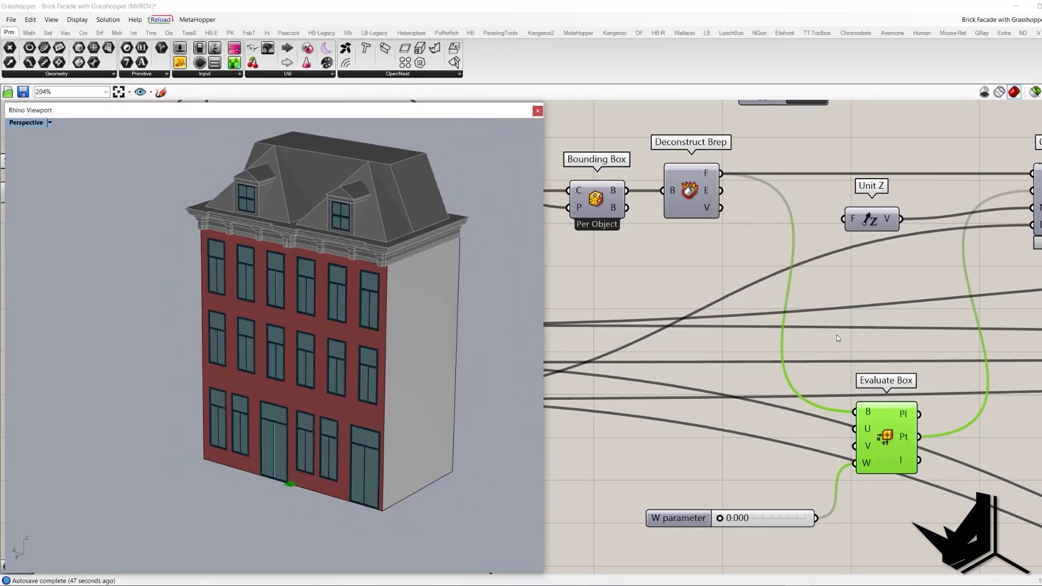
Examine the W parameter slider and its connection to the W input of Evaluate Box.
scroll(836, 407, up, 2)
right_drag(808, 411, 891, 386)
drag(576, 478, 858, 532)
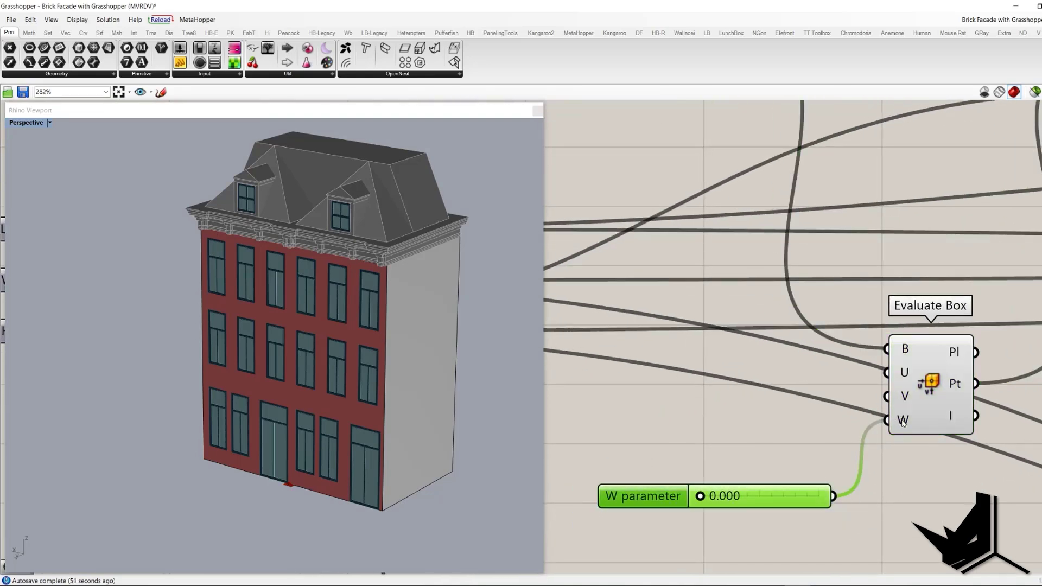
scroll(910, 413, down, 1)
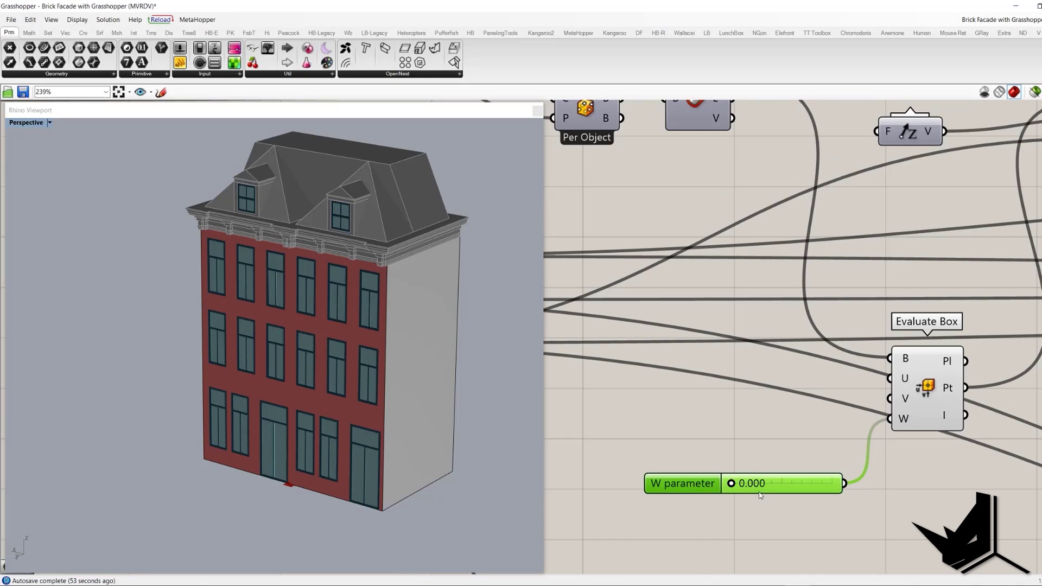
Duplicate the Evaluate Box component together with its W parameter slider and place the copy beside the original.
click(893, 480)
drag(893, 481, 838, 388)
right_drag(839, 387, 833, 321)
key(ctrl+c)
key(ctrl+v)
drag(905, 324, 742, 262)
right_drag(762, 236, 944, 387)
scroll(944, 387, down, 1)
Select the duplicated Evaluate Box and raise its W parameter slider to shift the evaluated point.
click(826, 316)
click(955, 418)
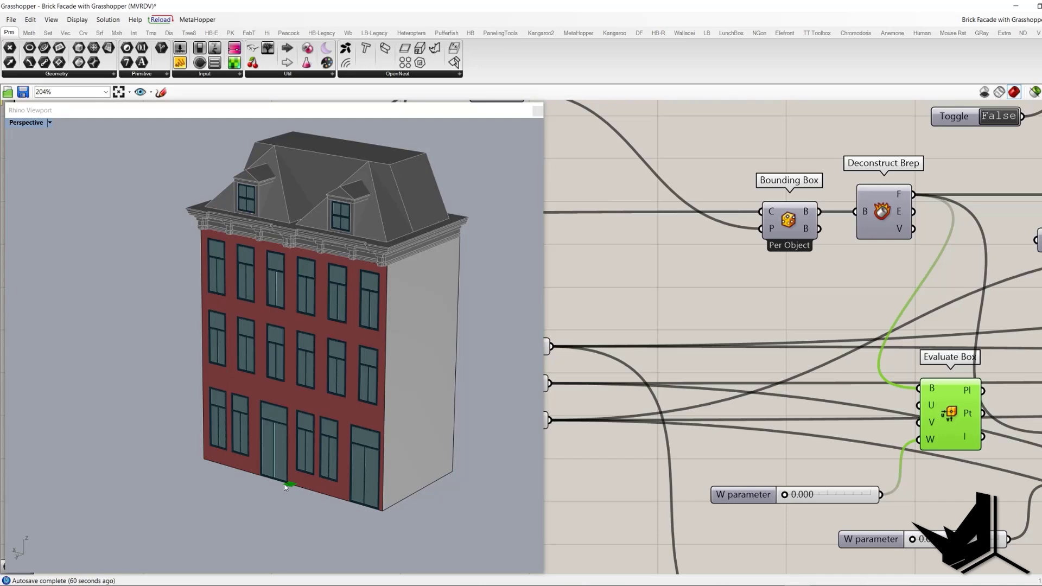
drag(785, 495, 872, 495)
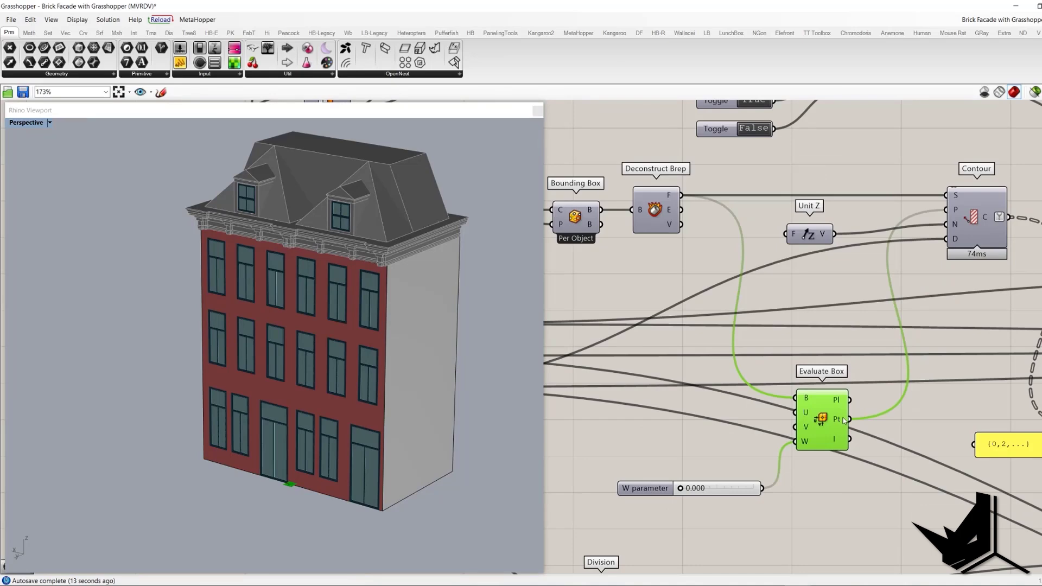
Trace the point (Pt) output of Evaluate Box to the P input of the Contour component.
right_drag(958, 195, 870, 285)
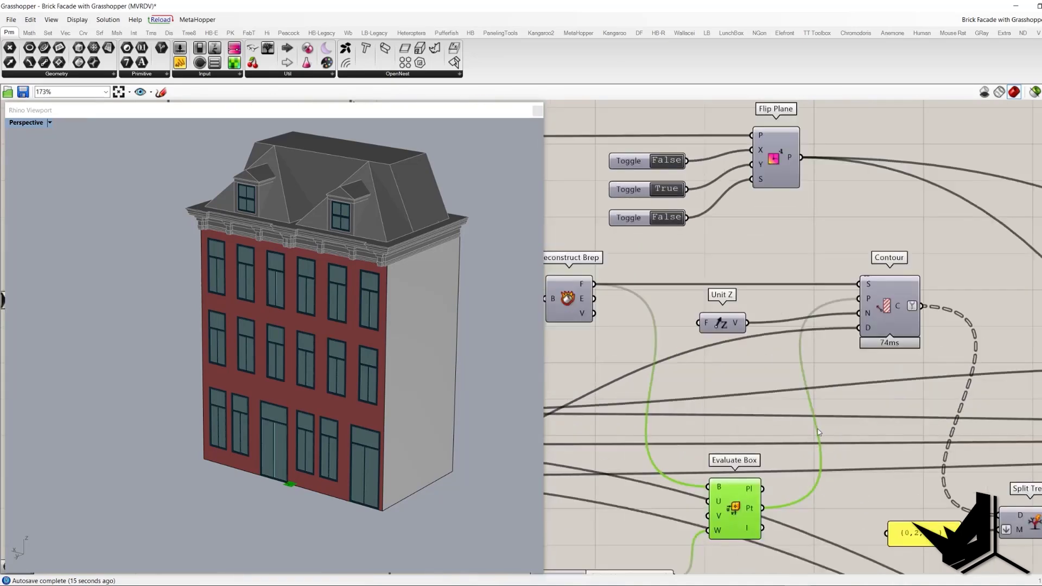
scroll(868, 301, up, 4)
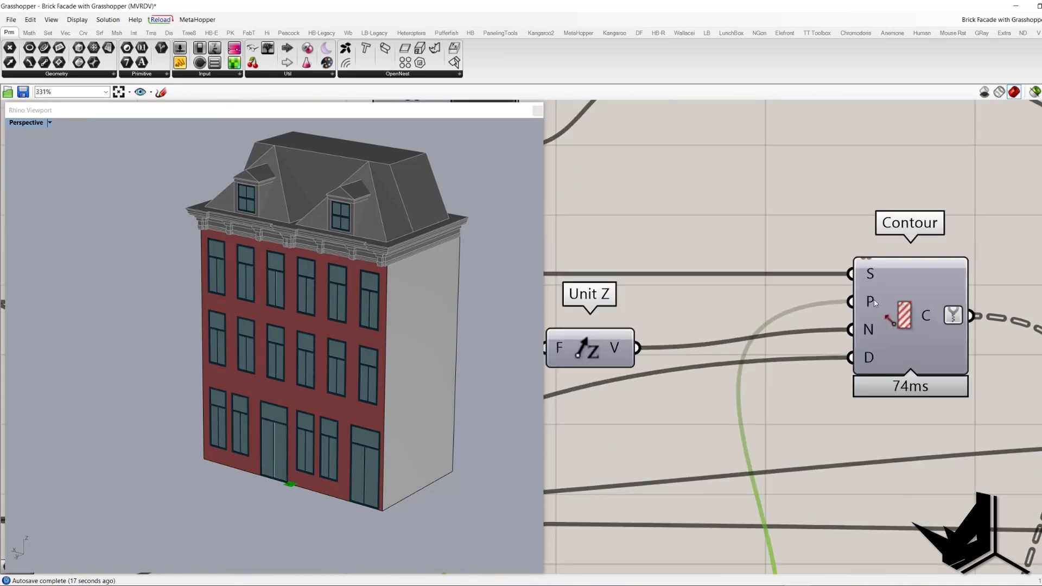
scroll(874, 304, down, 4)
Delete the Contour component and undo the deletion.
click(886, 308)
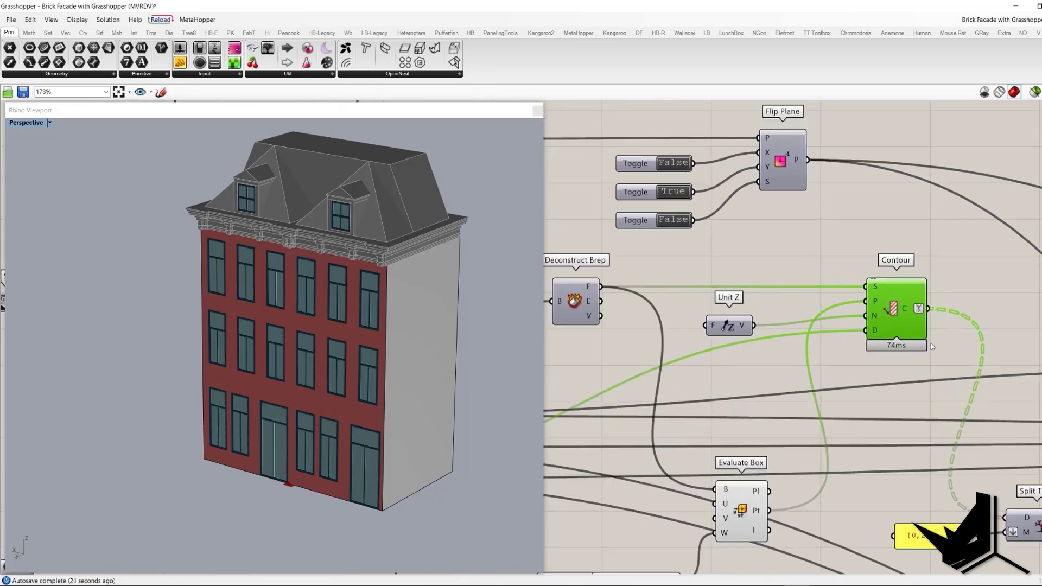
scroll(825, 347, up, 3)
mouse_move(911, 301)
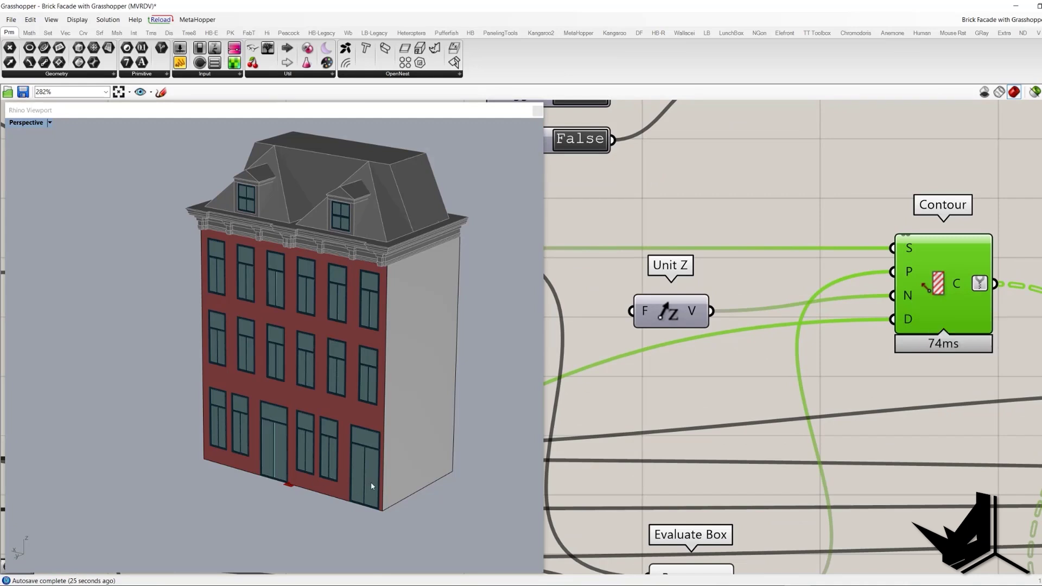
key(Delete)
key(ctrl+z)
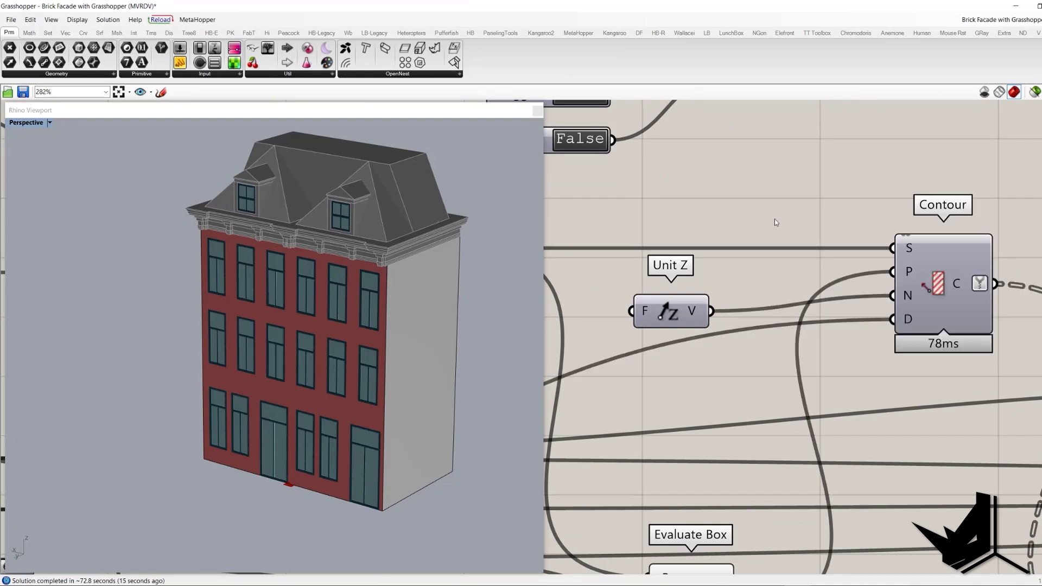
Trace the D input of the Contour component back to the BRICK HEIGHT slider and highlight that slider.
drag(884, 208, 941, 308)
scroll(916, 318, down, 1)
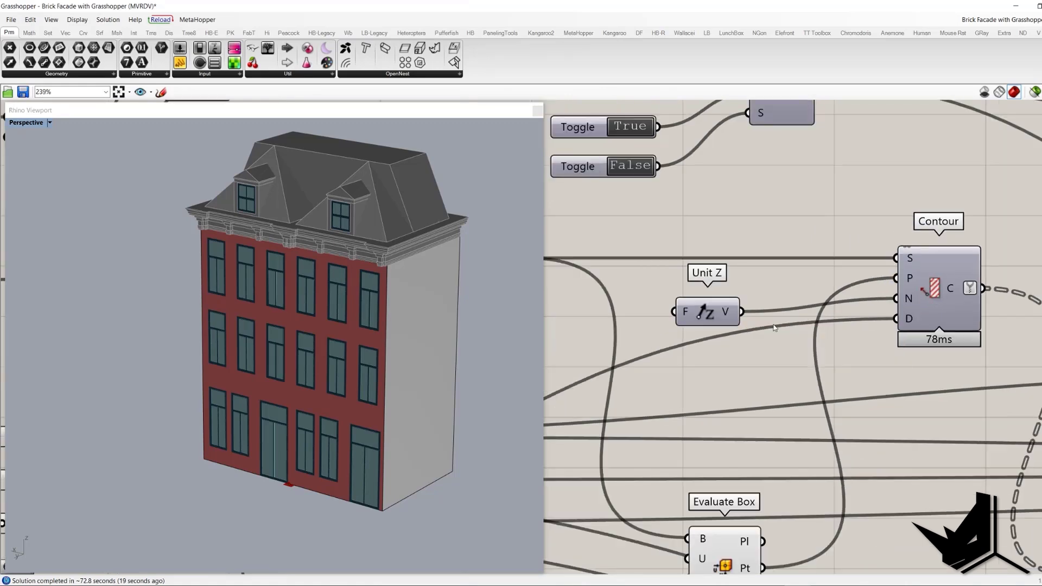
scroll(912, 320, down, 1)
scroll(912, 321, down, 1)
right_drag(834, 346, 988, 307)
right_drag(773, 372, 1035, 312)
scroll(716, 377, up, 3)
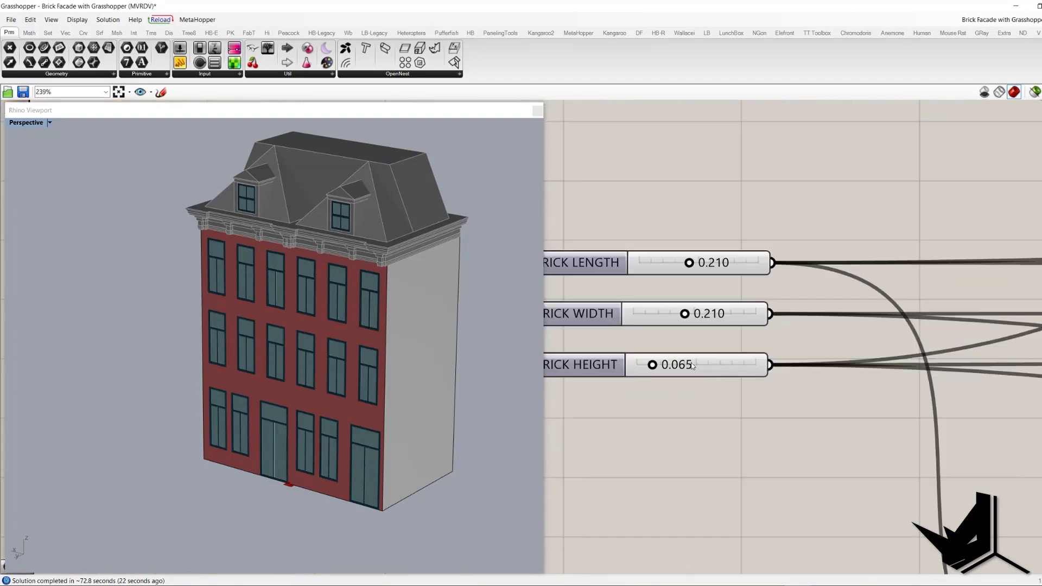
scroll(692, 365, down, 1)
drag(592, 350, 849, 402)
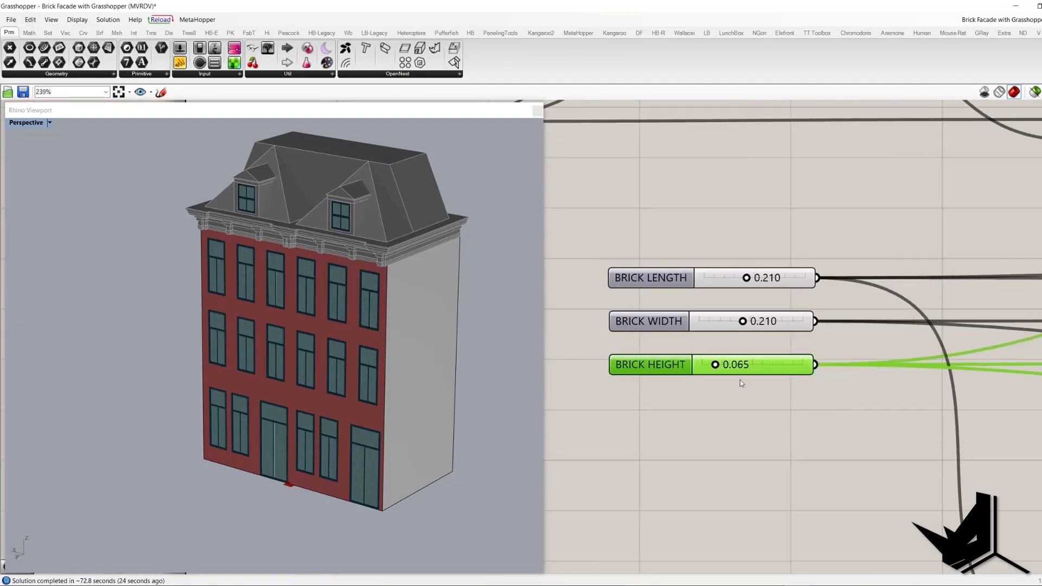
Turn on the preview of the Contour component to display its curves on the façade.
scroll(742, 370, down, 2)
right_drag(1039, 312, 673, 382)
scroll(697, 377, down, 2)
right_drag(862, 346, 766, 343)
scroll(766, 340, up, 5)
click(864, 283)
middle_click(754, 154)
click(766, 161)
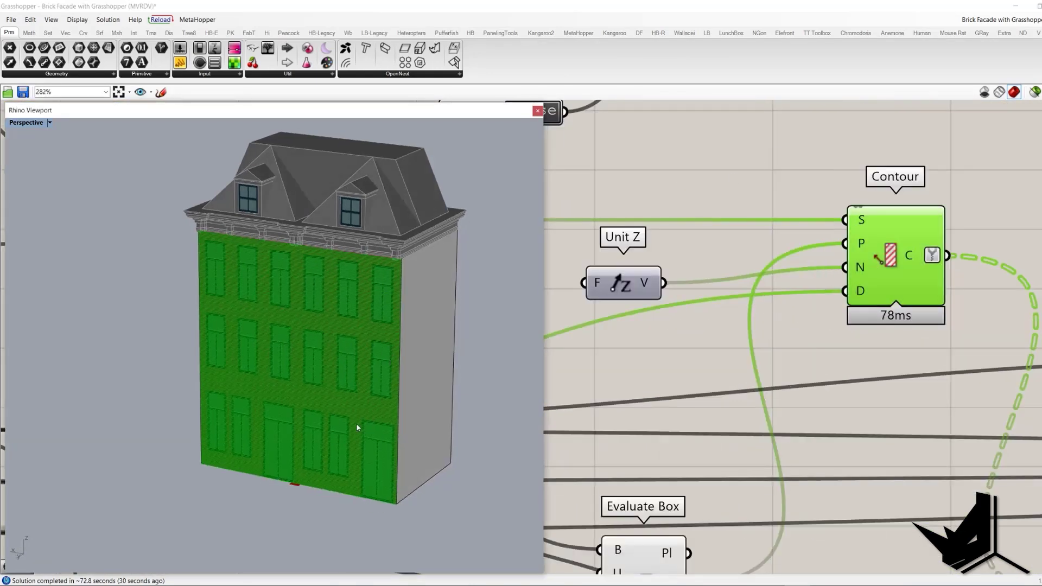
Examine the contour lines on the façade up close and follow the Contour output to the Split Tree component.
scroll(363, 427, up, 3)
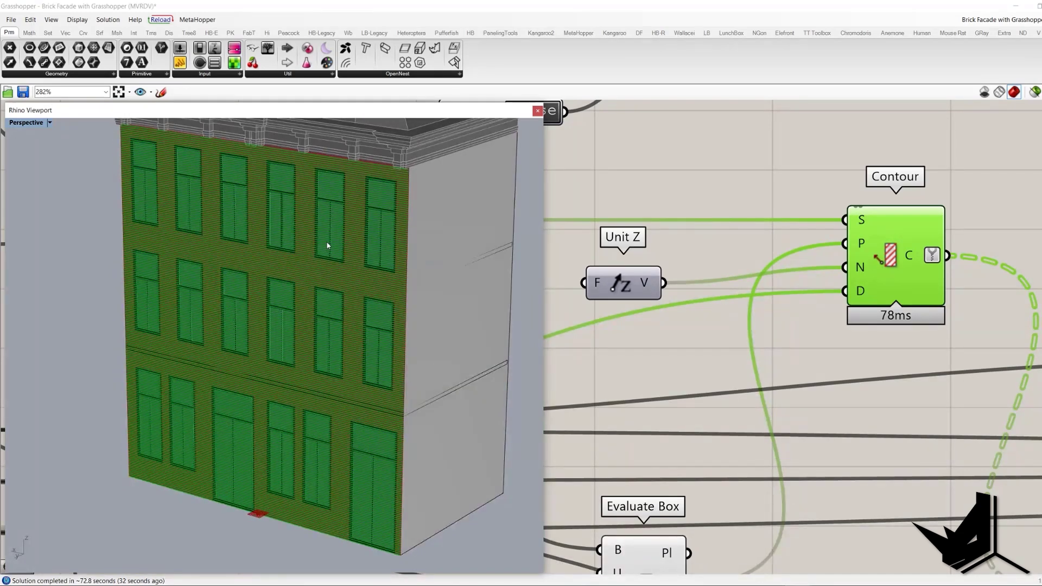
scroll(425, 363, down, 3)
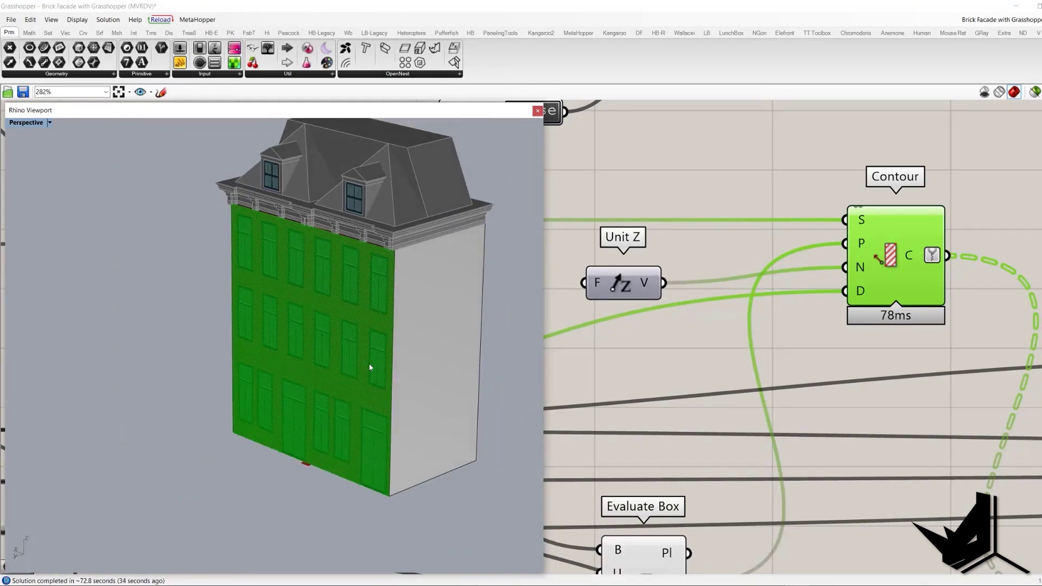
scroll(872, 346, down, 2)
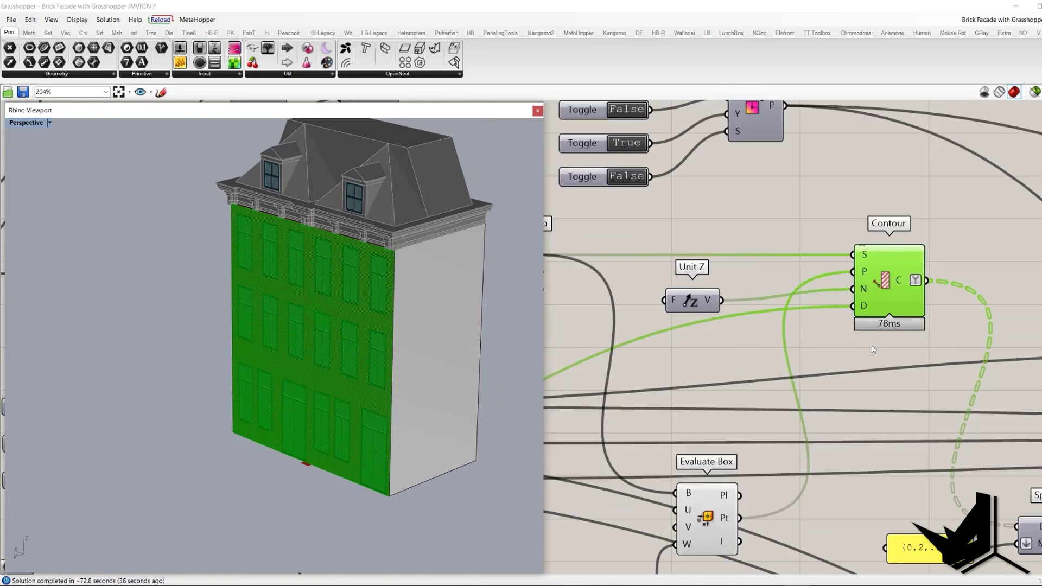
right_drag(901, 400, 774, 330)
scroll(430, 490, up, 3)
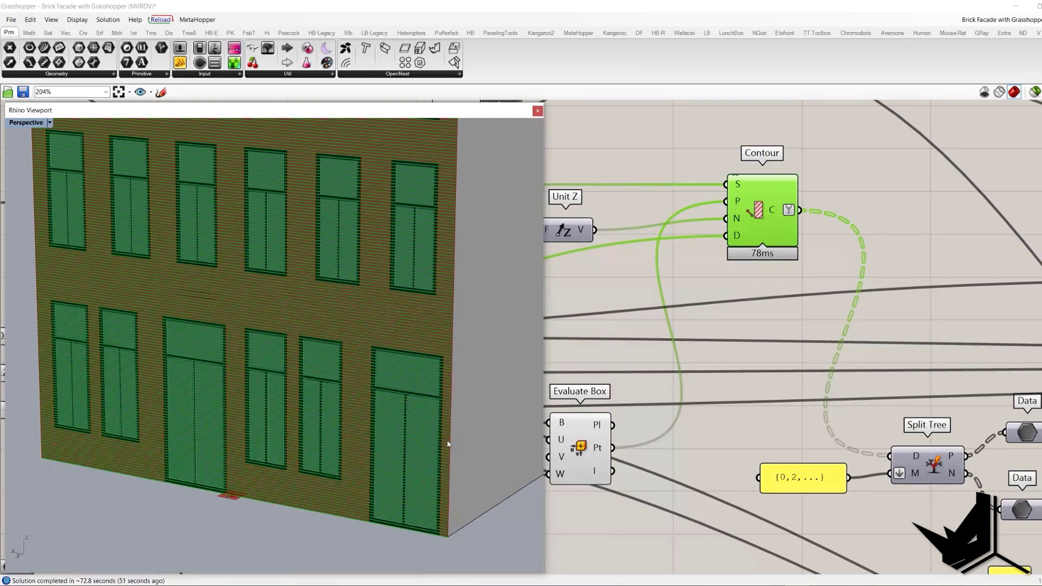
scroll(446, 464, up, 5)
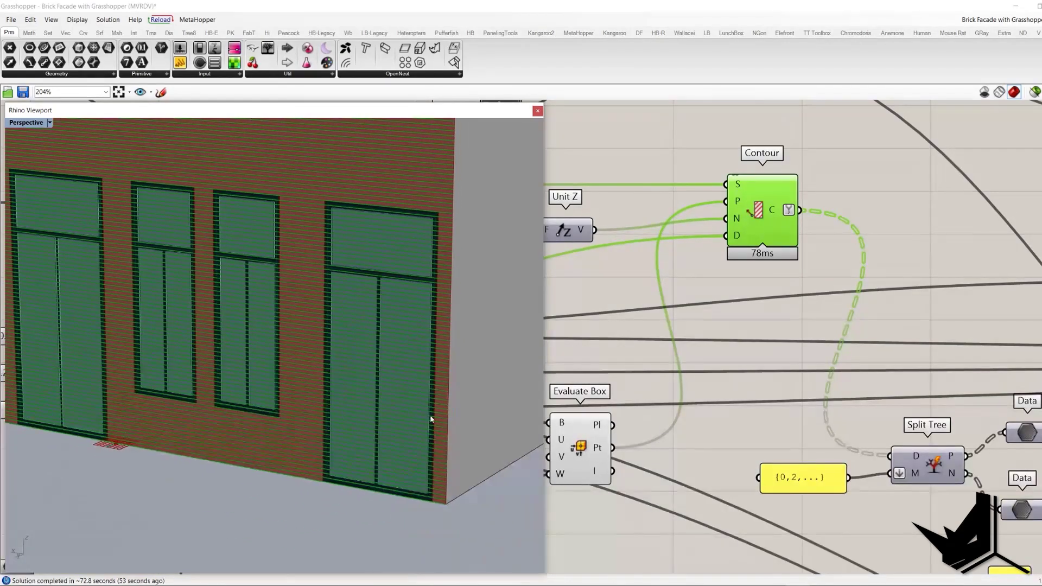
Capture the screen region around the façade contours and draw a mark at the façade's lower corner.
key(Print)
mouse_move(219, 113)
mouse_down()
mouse_move(876, 567)
mouse_move(910, 575)
mouse_up()
mouse_move(425, 501)
mouse_down()
mouse_move(452, 506)
mouse_move(452, 486)
mouse_up()
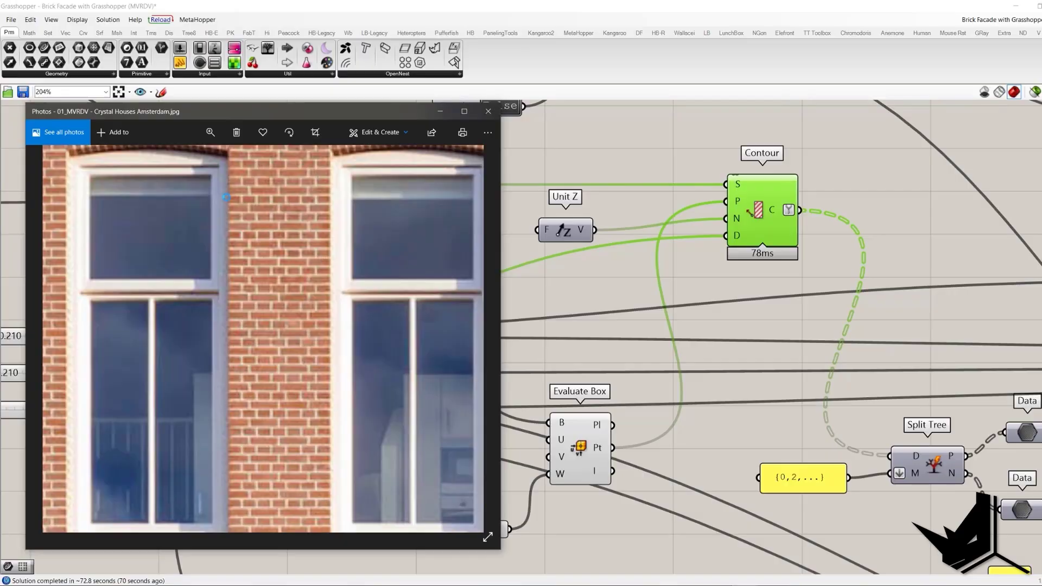
Capture the Crystal Houses photo region, mark three horizontal lines across the brick courses between the windows, and dismiss the capture.
key(Print)
drag(147, 145, 740, 532)
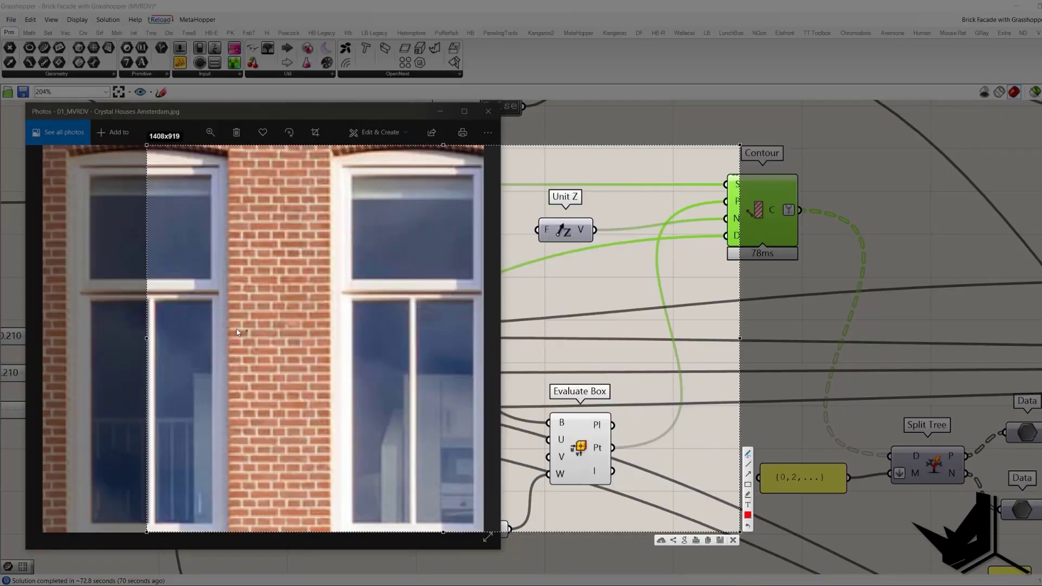
drag(227, 319, 337, 317)
drag(227, 300, 337, 300)
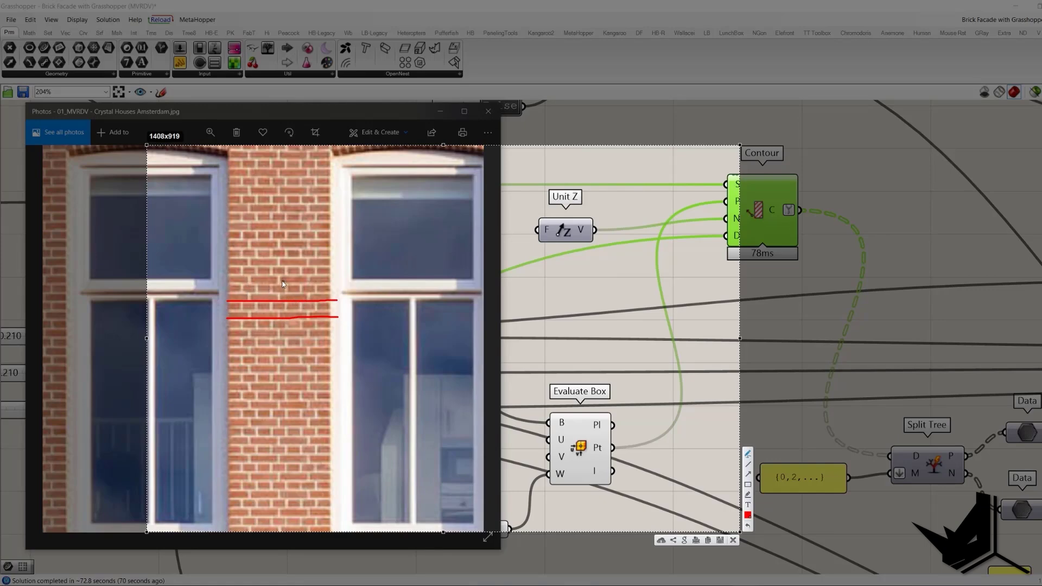
drag(234, 283, 340, 283)
key(Escape)
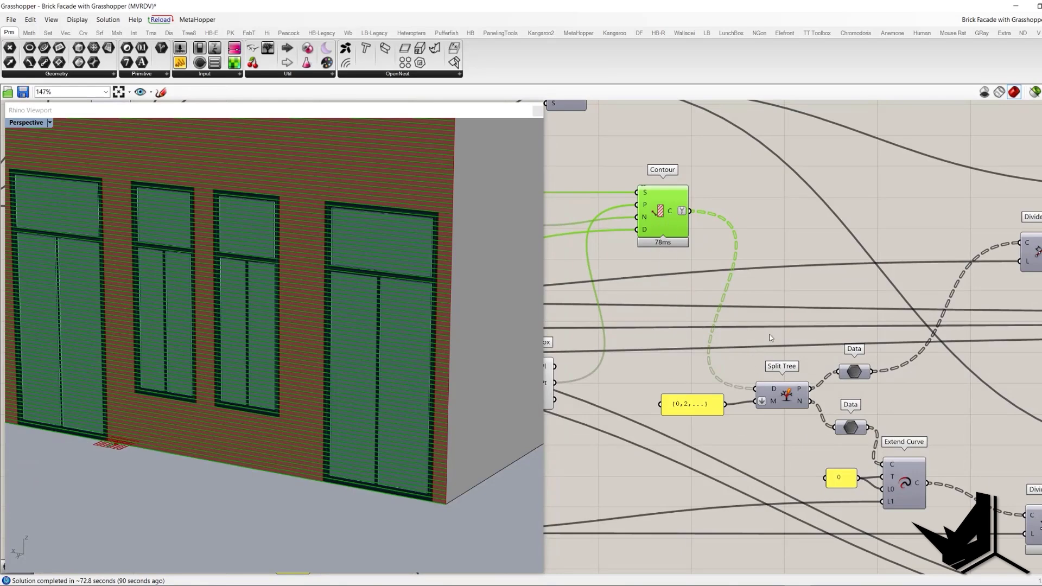
Examine the Split Tree component and the {0,2,...} panel feeding its M input.
scroll(785, 401, up, 1)
scroll(786, 398, down, 1)
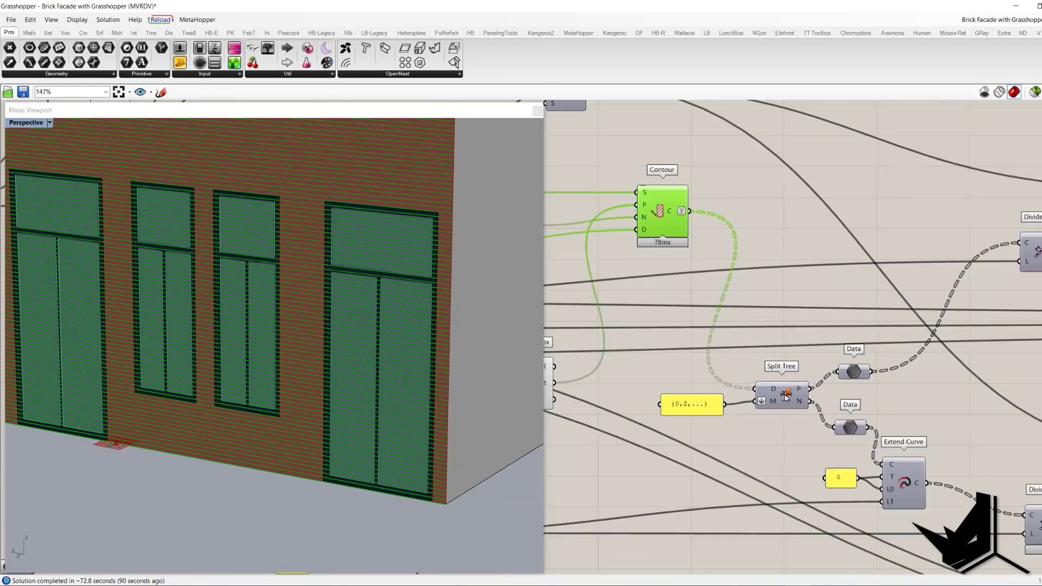
scroll(796, 430, up, 4)
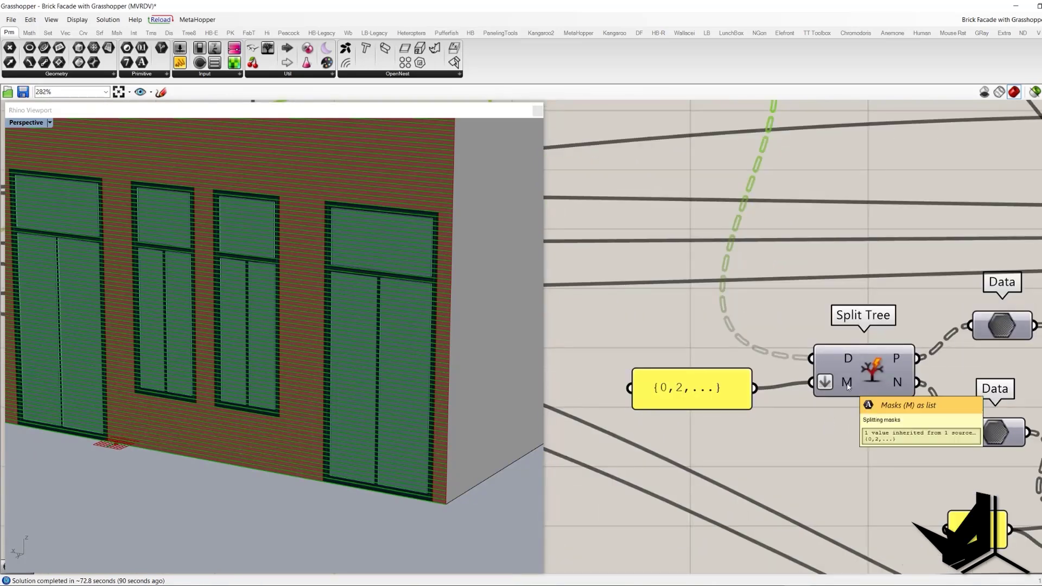
drag(687, 388, 681, 382)
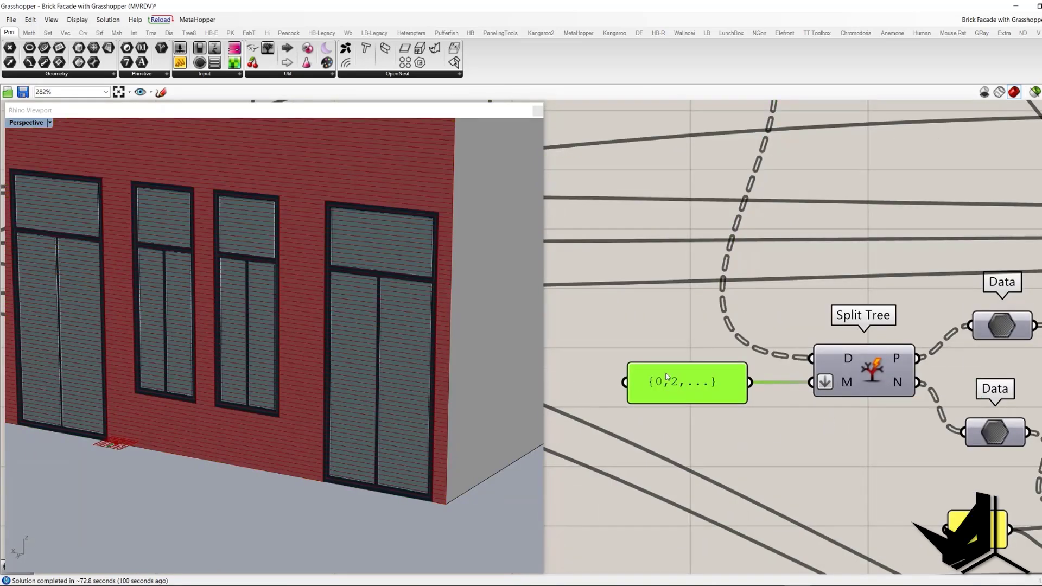
scroll(702, 387, down, 3)
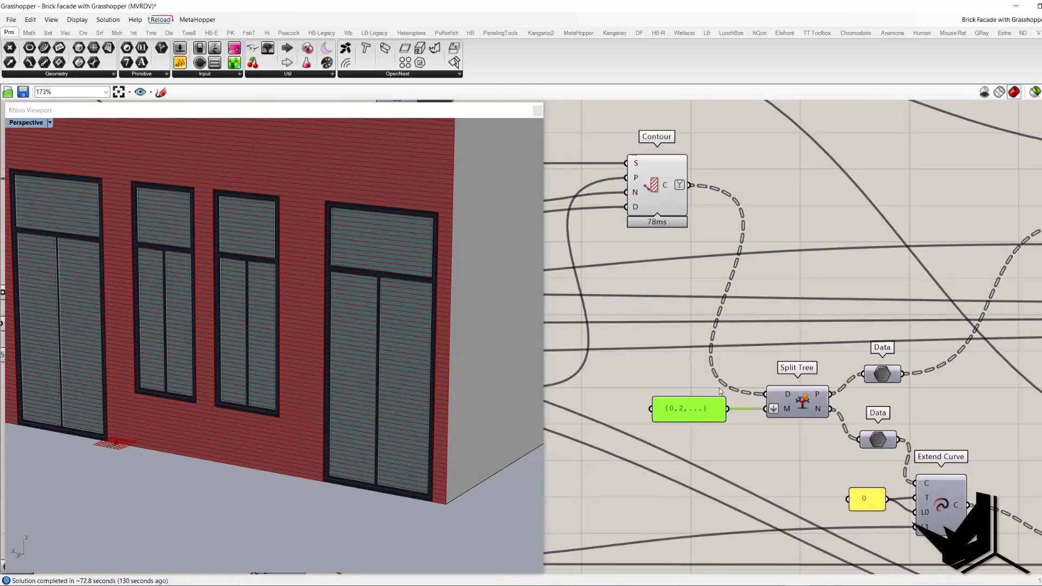
right_drag(721, 393, 683, 411)
drag(605, 398, 704, 457)
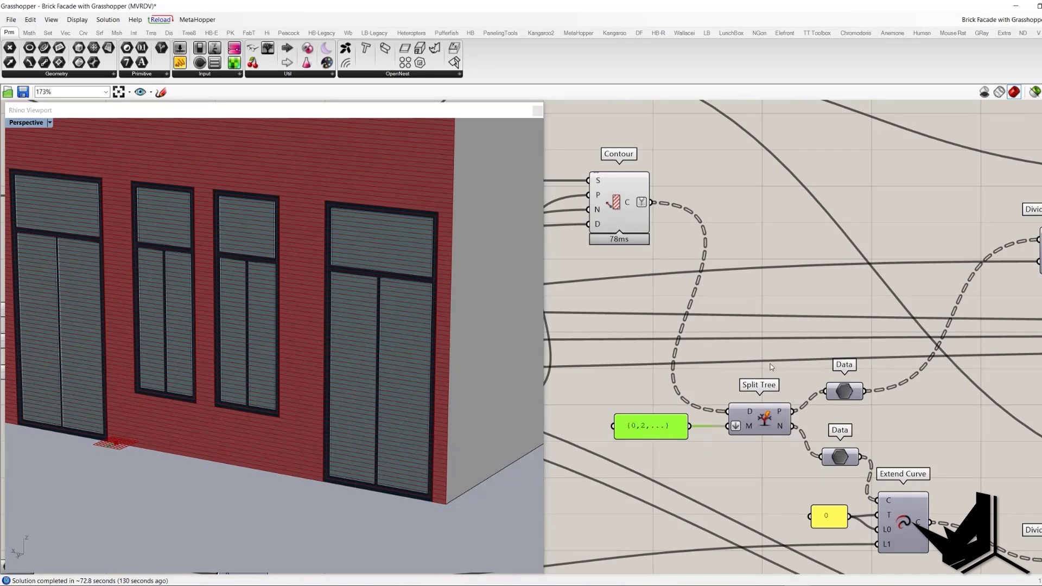
Add a Param Viewer beside the Contour component and connect the Contour output to it.
drag(303, 48, 760, 168)
drag(653, 202, 688, 170)
drag(756, 206, 761, 296)
right_drag(769, 305, 720, 421)
drag(717, 326, 777, 283)
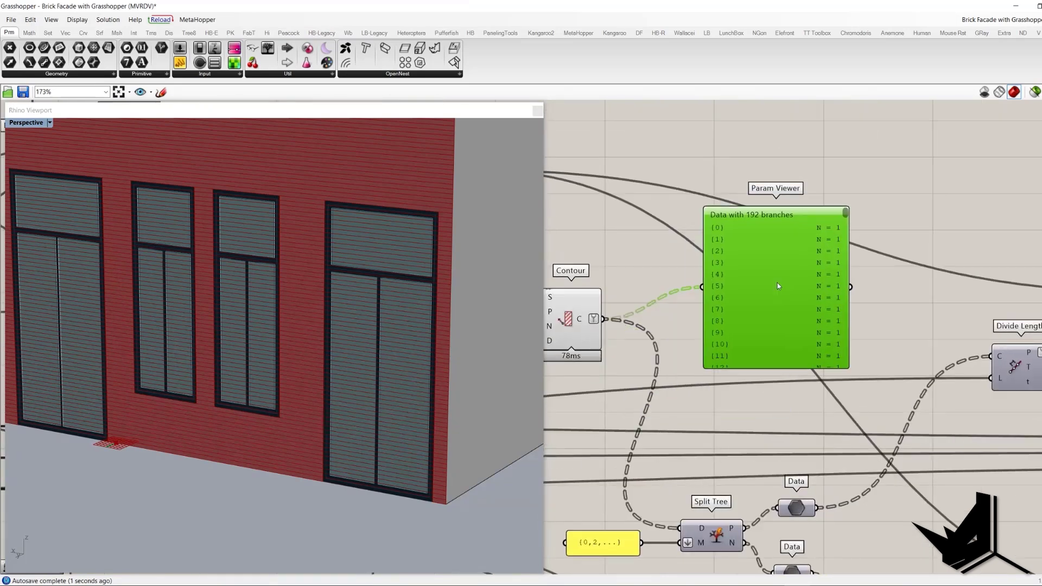
Examine the branch paths of the contour data in the Param Viewer and delete the viewer.
scroll(777, 283, up, 2)
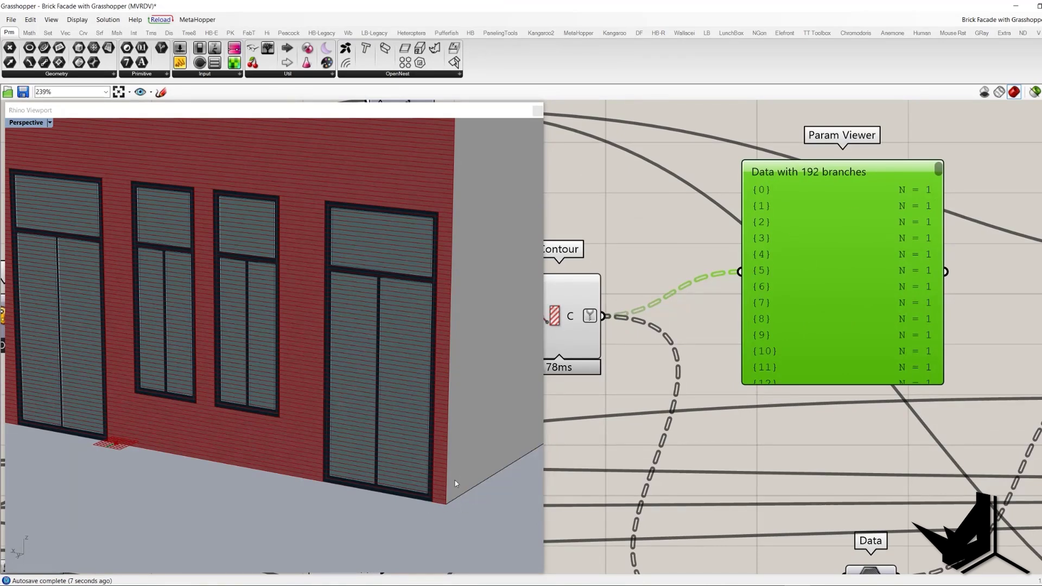
scroll(930, 421, down, 1)
drag(831, 305, 796, 307)
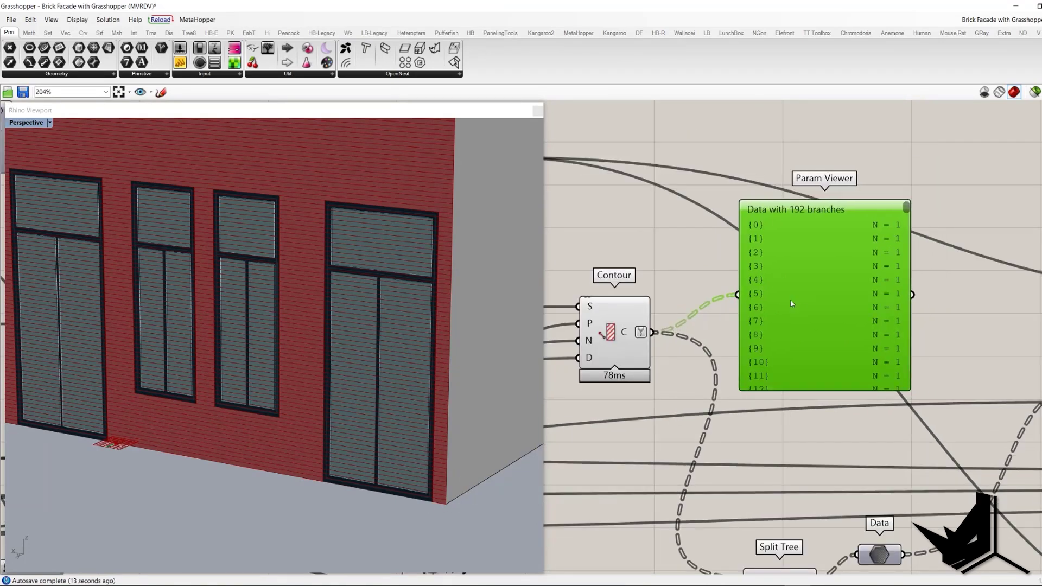
scroll(782, 312, down, 1)
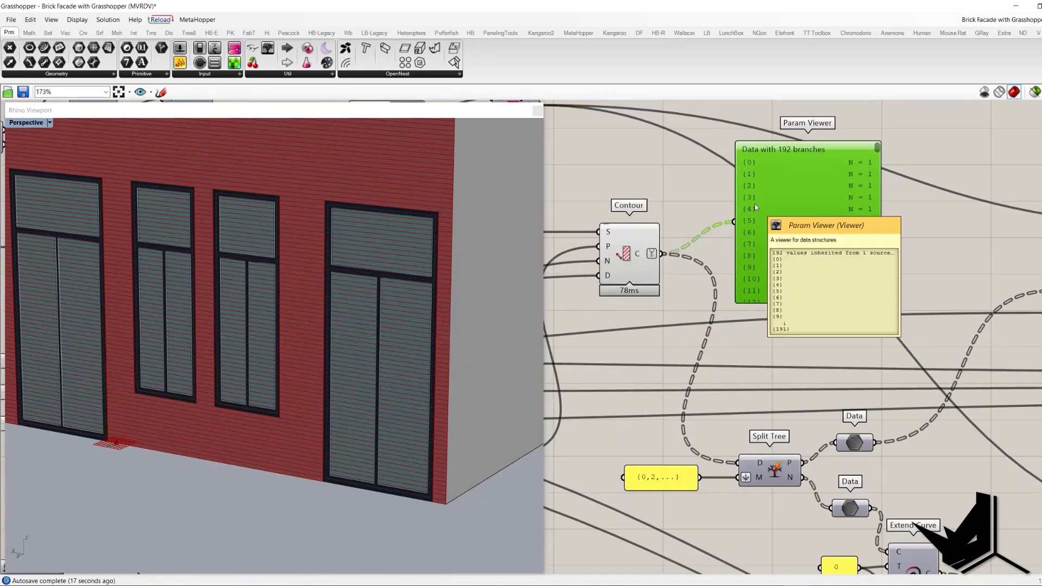
key(Delete)
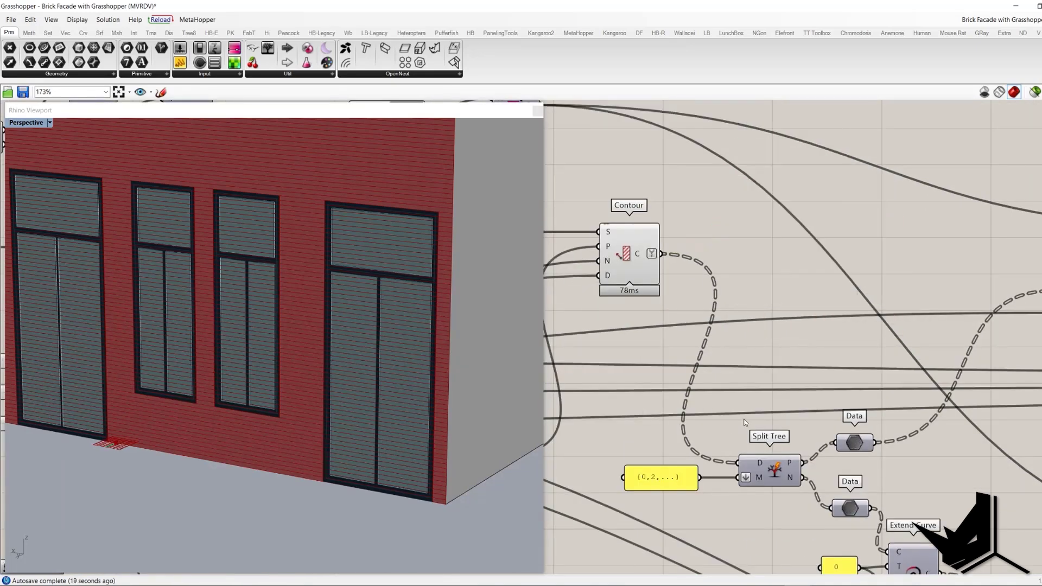
Select the Data component on Split Tree's P output and examine its alternating row curves on the façade.
drag(614, 460, 709, 506)
click(855, 442)
scroll(427, 415, up, 2)
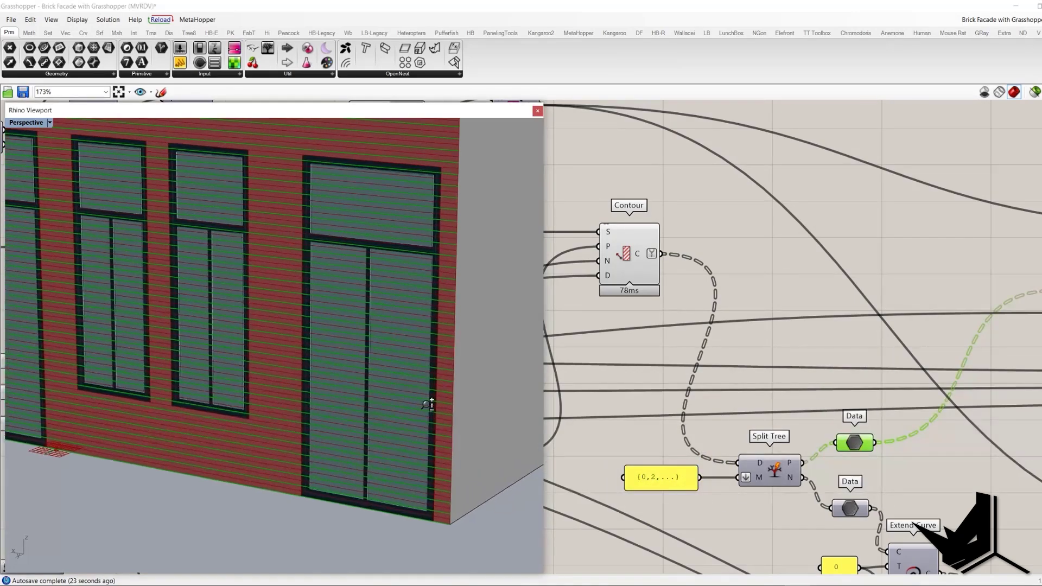
right_drag(908, 457, 859, 385)
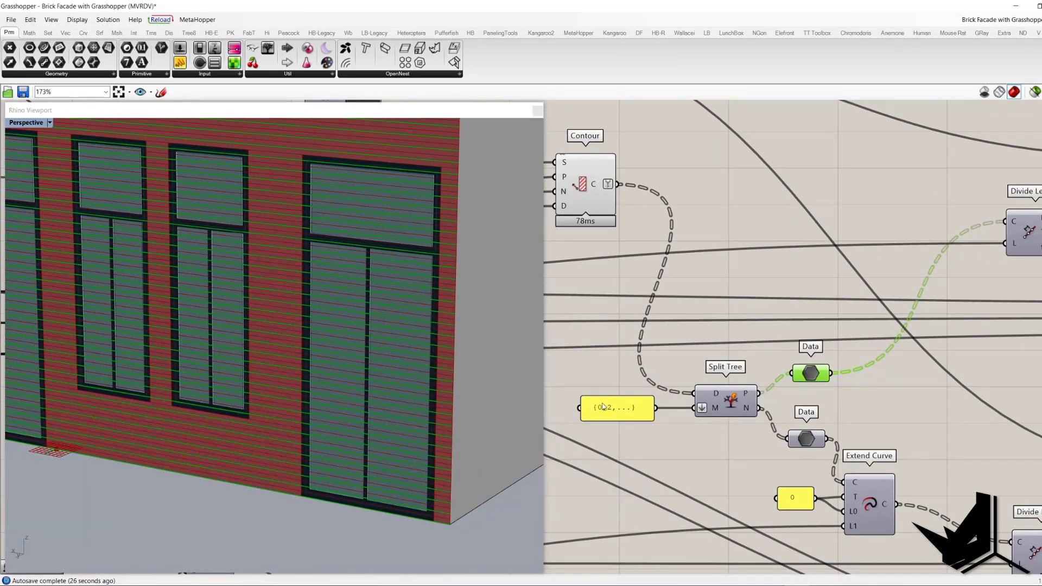
Inspect the Data component on Split Tree's N output and reselect the one on the P output.
click(807, 439)
right_click(874, 394)
click(893, 411)
click(804, 376)
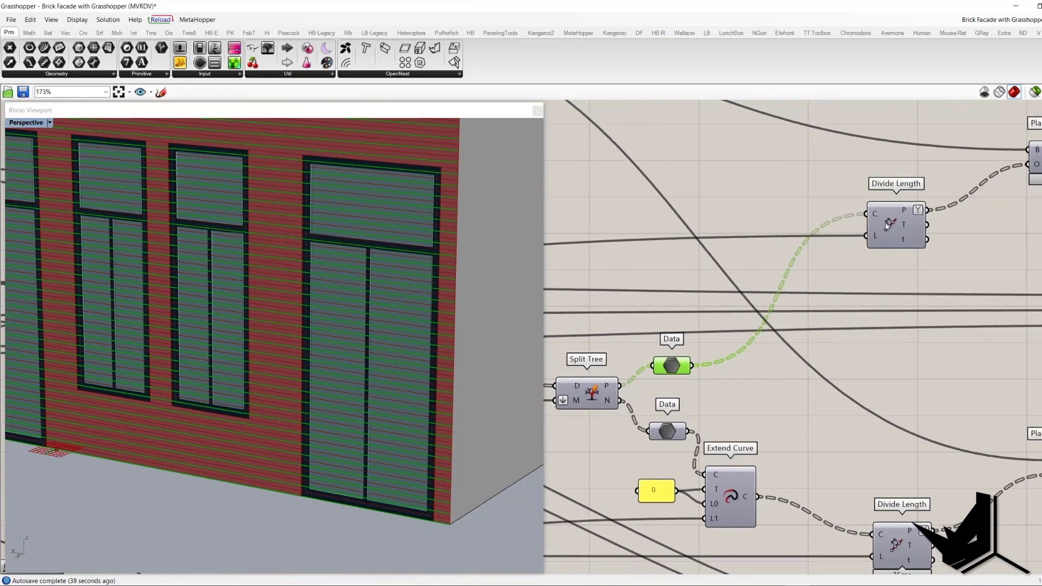
Examine the upper Divide Length component and the Data curves feeding its C input.
mouse_move(909, 219)
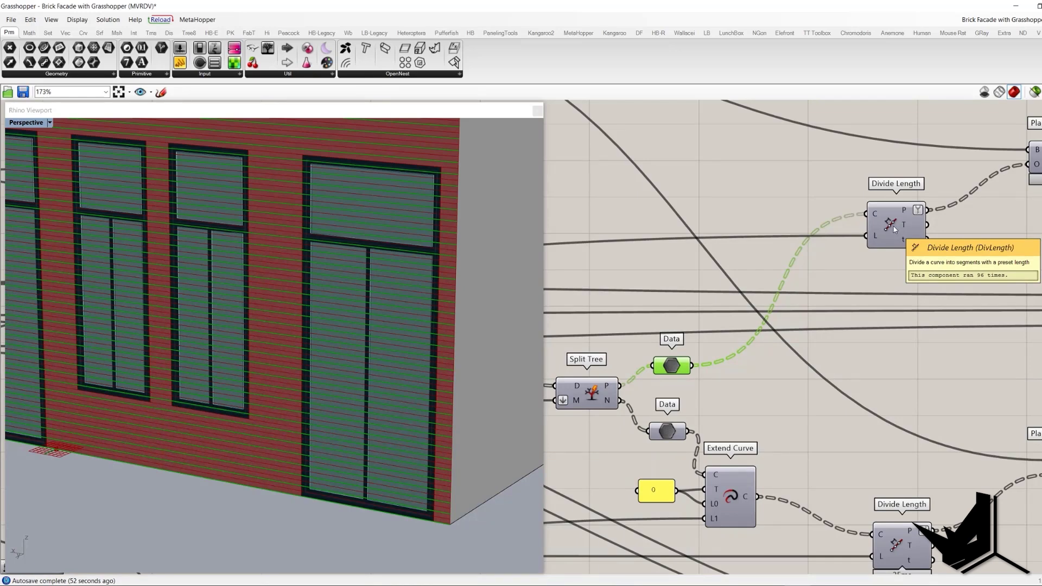
drag(834, 167, 952, 267)
scroll(952, 267, down, 1)
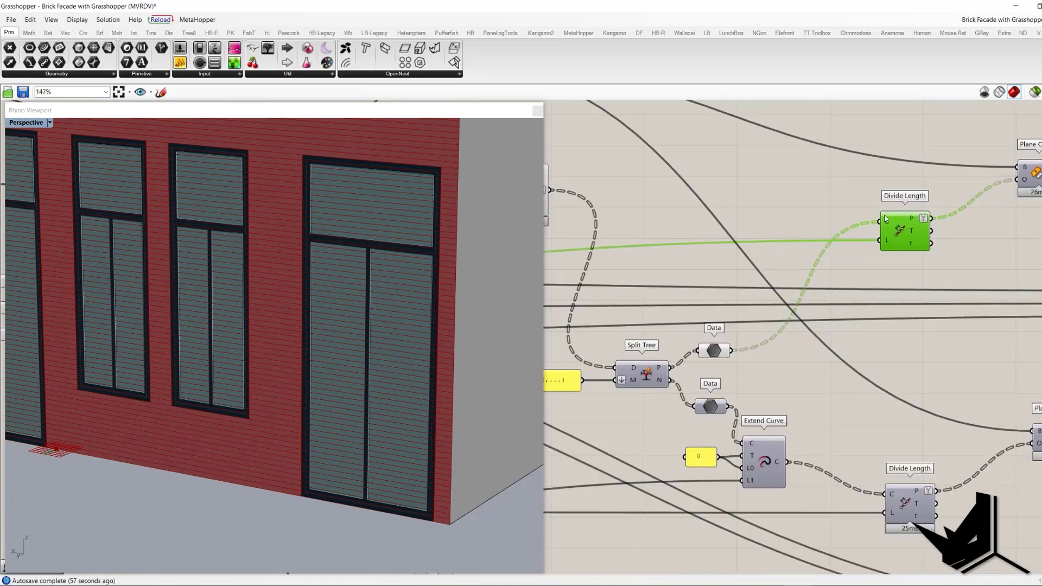
scroll(886, 219, up, 2)
click(655, 403)
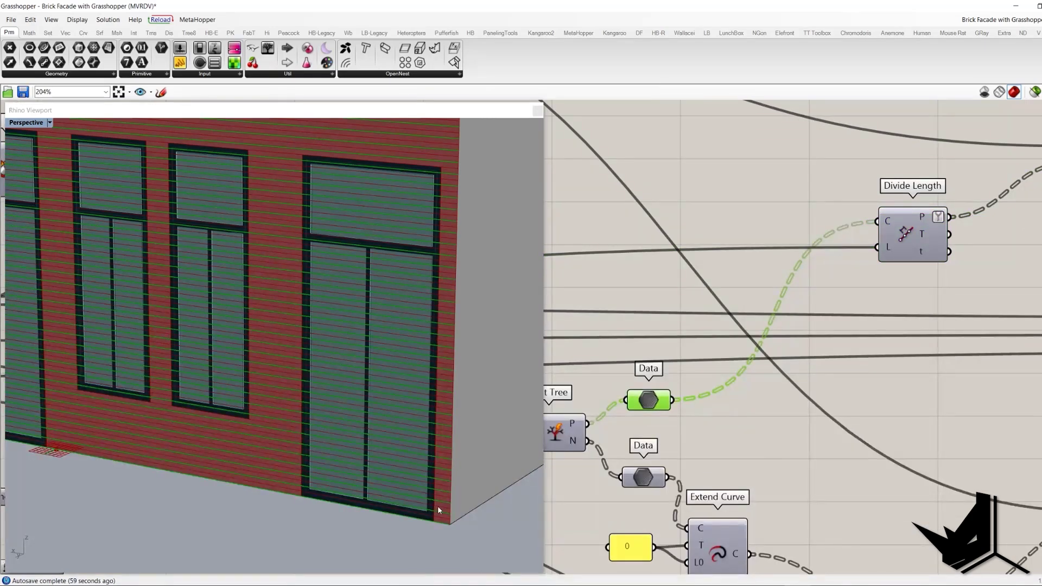
click(899, 251)
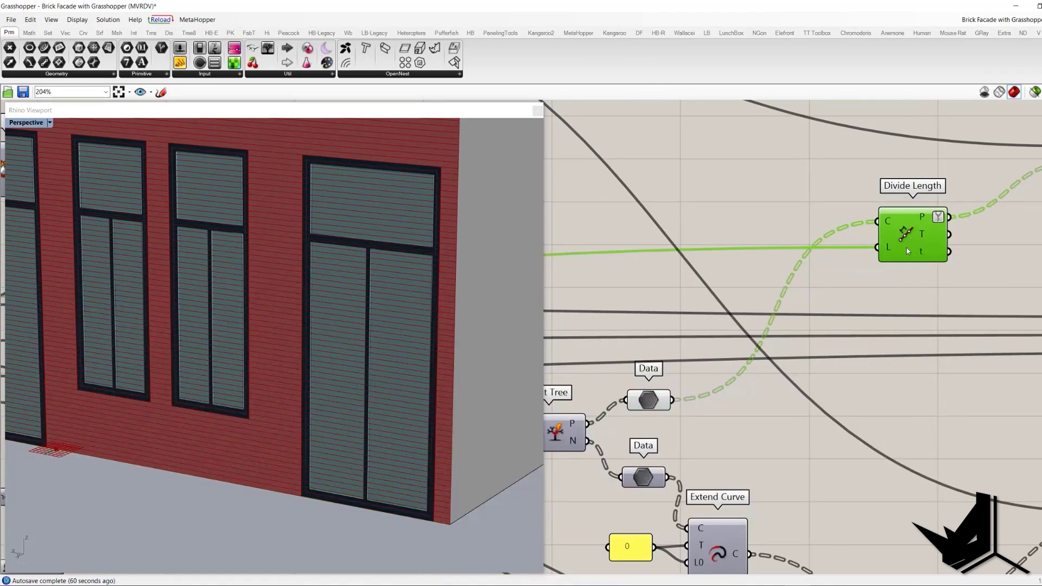
Trace the Divide Length L input to the BRICK LENGTH slider and compare it with the 65x210x210 double brick drawing.
scroll(906, 248, down, 7)
right_drag(733, 279, 816, 290)
scroll(692, 280, up, 5)
scroll(695, 283, up, 4)
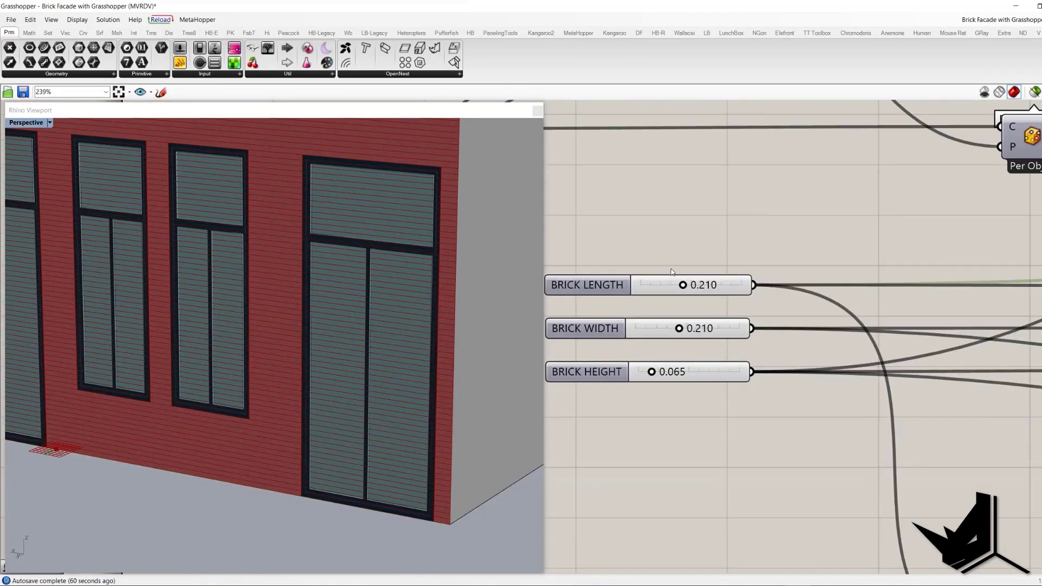
click(752, 276)
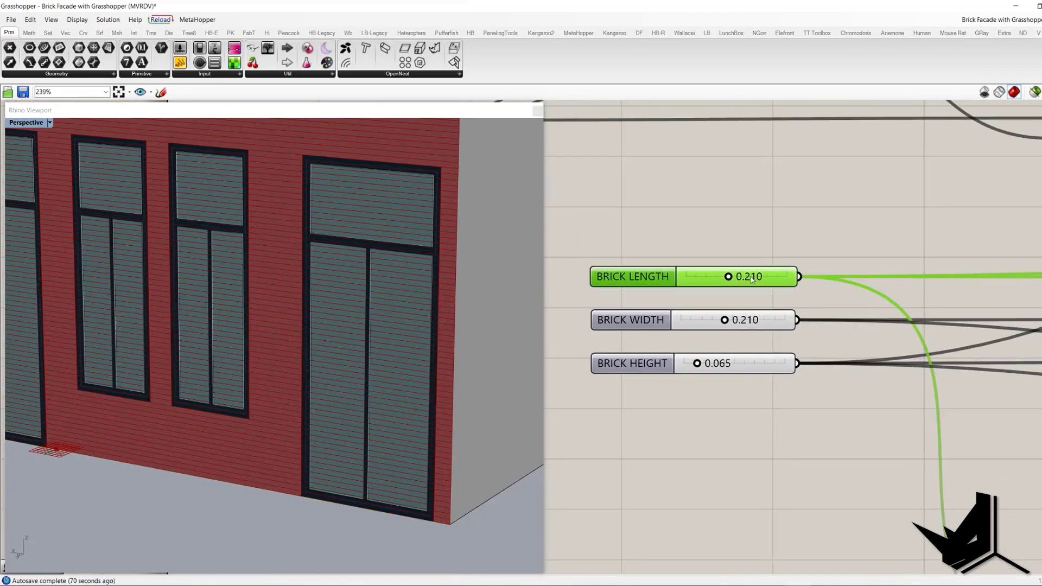
click(745, 583)
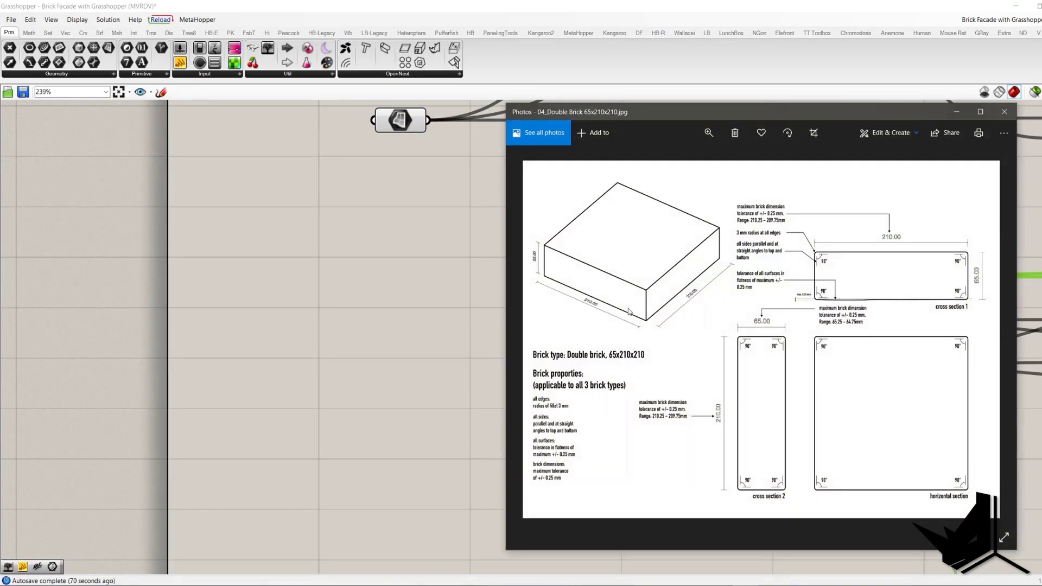
click(1004, 111)
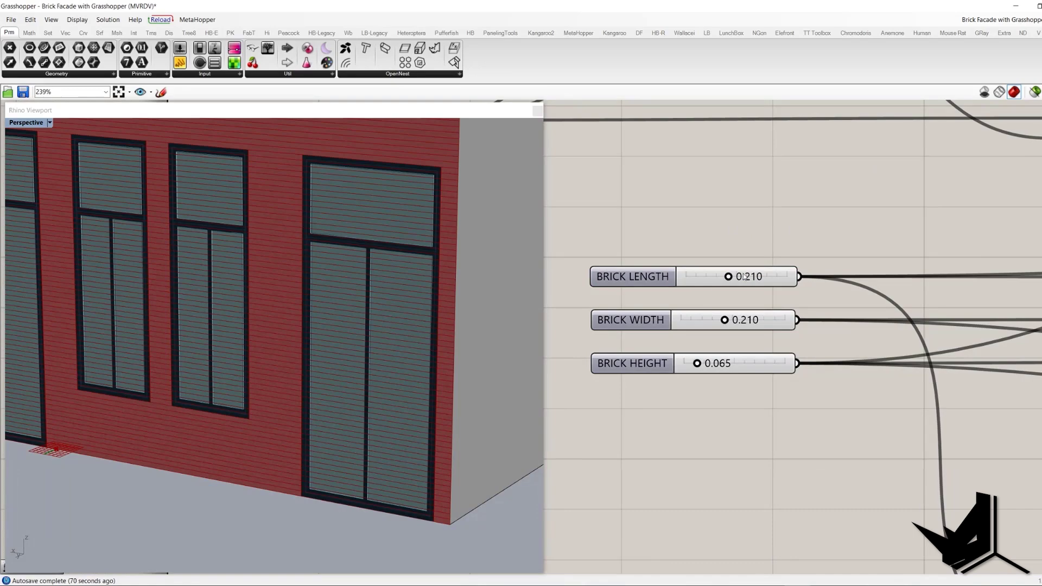
Turn on the preview of the upper Divide Length component and inspect its division points on the façade.
scroll(756, 262, down, 5)
scroll(780, 342, up, 4)
scroll(779, 342, up, 4)
right_click(720, 244)
click(721, 244)
scroll(448, 370, up, 5)
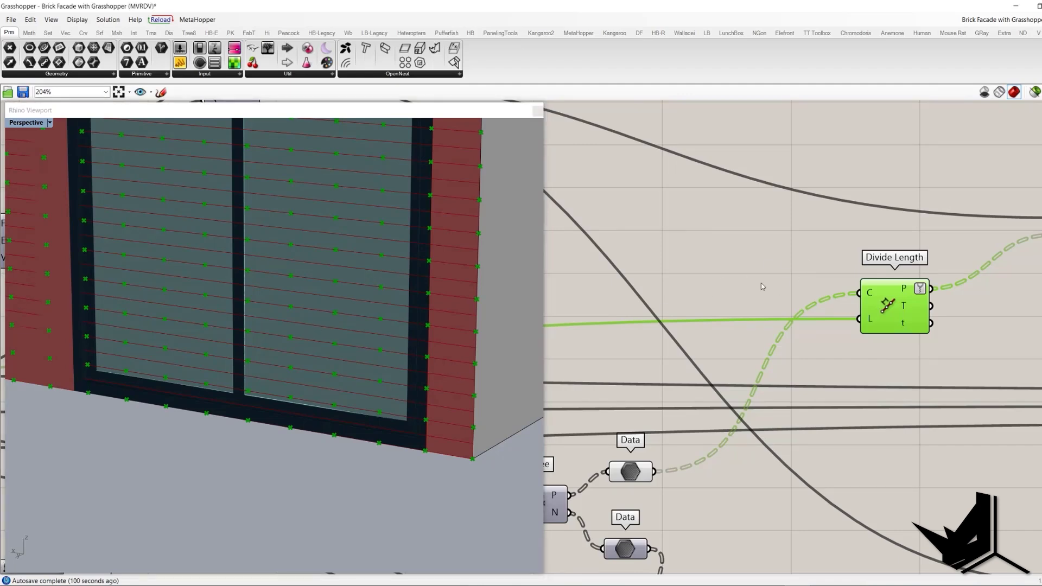
Select the lower Divide Length component and inspect the Extend Curve component feeding it.
right_drag(761, 283, 785, 272)
scroll(804, 298, down, 1)
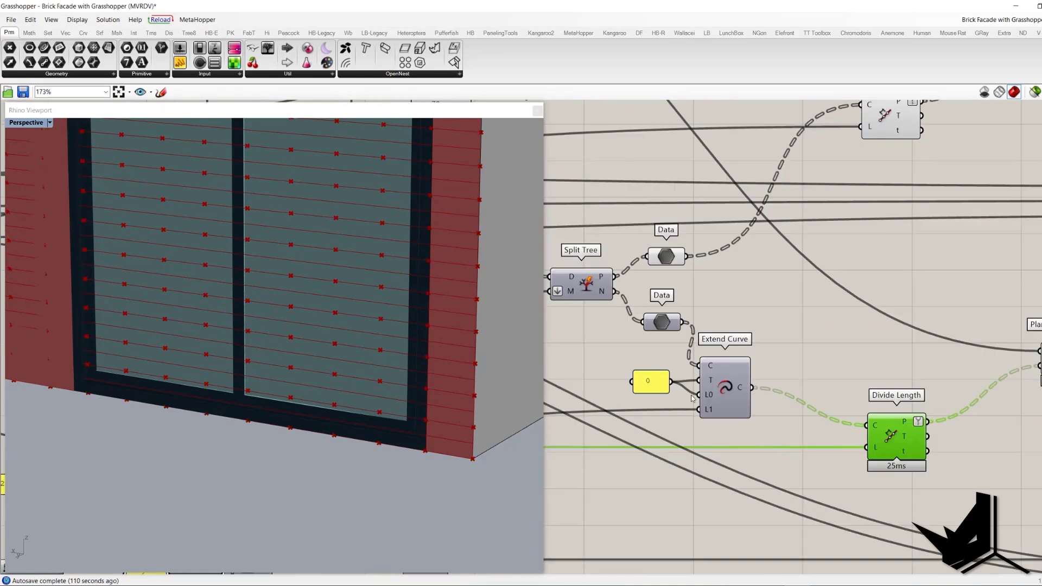
right_drag(760, 329, 807, 339)
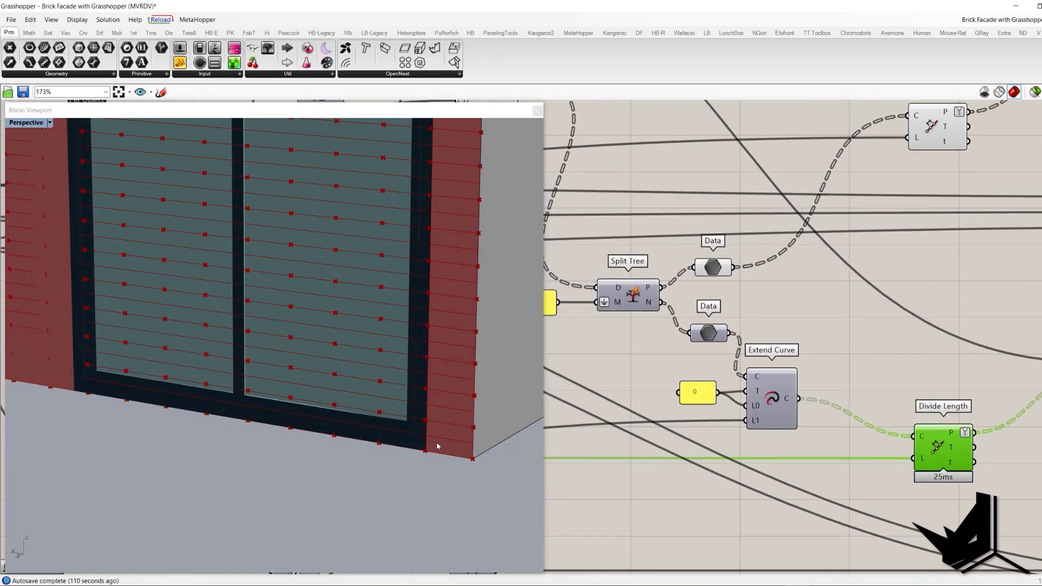
Trace the lower Divide Length component's L input back to the BRICK LENGTH slider and consult the reference images.
scroll(705, 271, down, 5)
scroll(735, 278, up, 4)
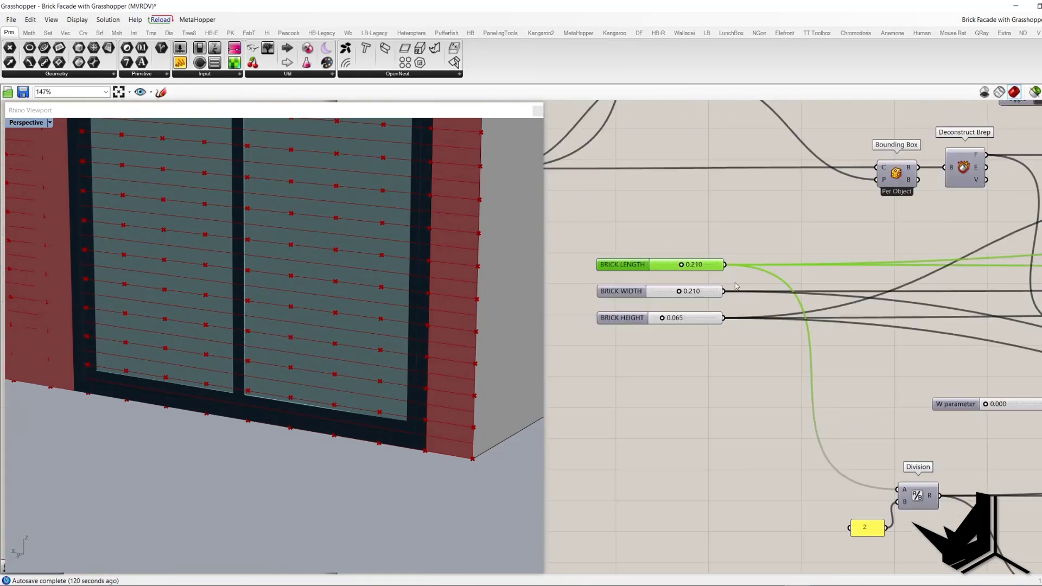
mouse_move(733, 561)
click(721, 535)
key(Left)
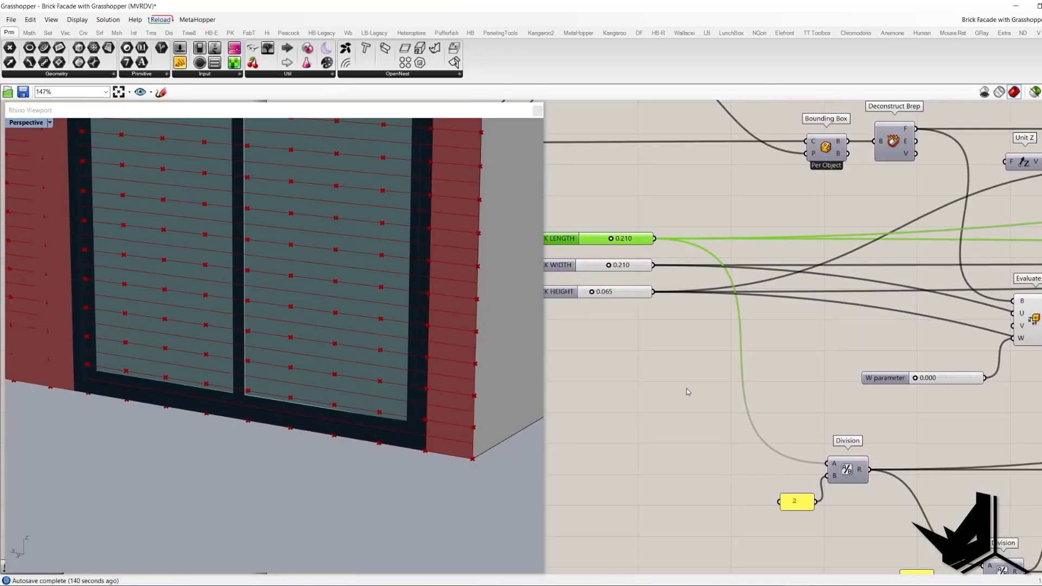
Follow the BRICK LENGTH wire through the Division by 2 to the Extend Curve and lower Divide Length components.
scroll(631, 264, down, 2)
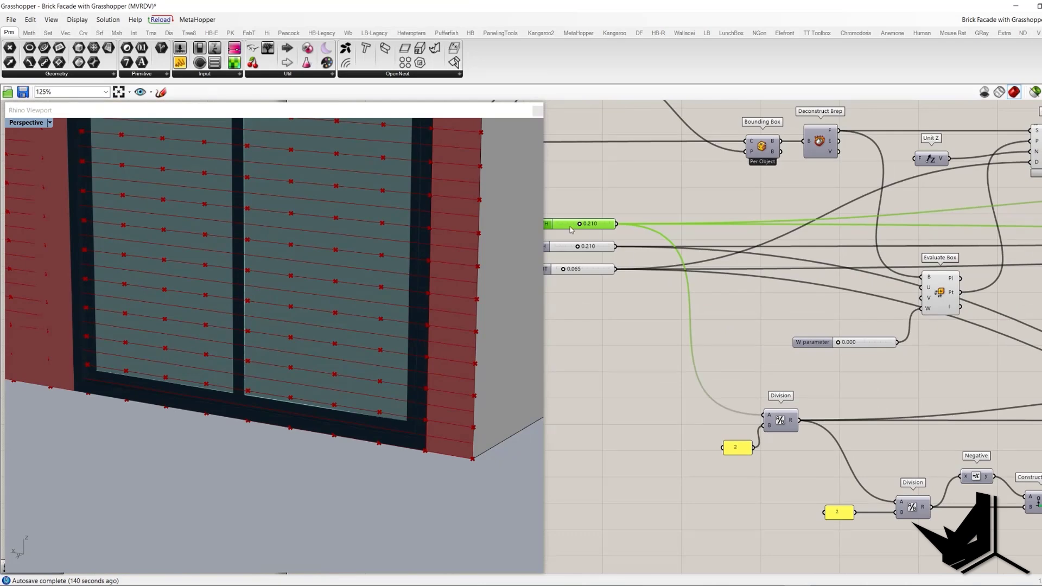
drag(813, 491, 715, 397)
right_drag(790, 426, 685, 414)
scroll(683, 414, down, 5)
scroll(806, 410, up, 4)
right_drag(925, 410, 821, 410)
scroll(805, 410, up, 2)
drag(841, 362, 916, 440)
scroll(874, 403, up, 5)
scroll(879, 391, down, 5)
scroll(881, 387, up, 3)
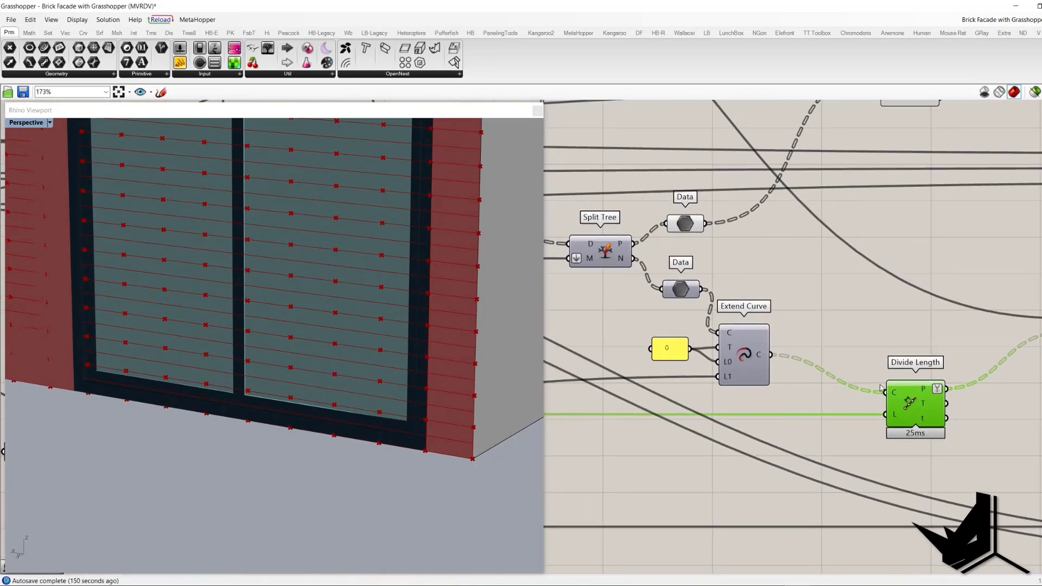
Feed the unextended N-output curves into a duplicate Divide Length component and mark the façade's lower corner in a screen capture.
drag(825, 399, 642, 316)
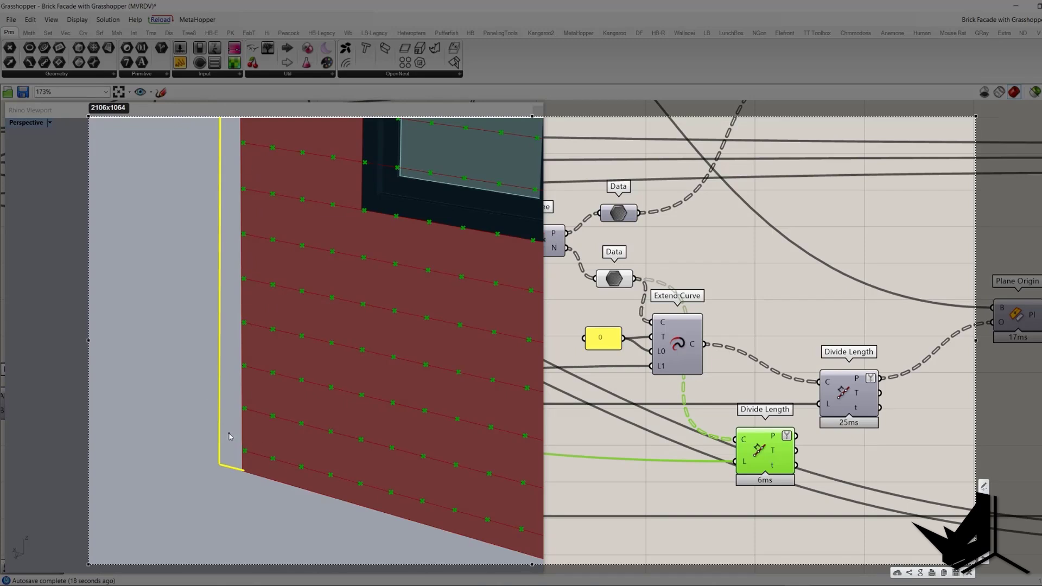
mouse_move(229, 436)
mouse_down()
mouse_move(260, 453)
mouse_move(228, 447)
mouse_up()
mouse_move(218, 428)
mouse_down()
mouse_move(226, 448)
mouse_move(227, 386)
mouse_up()
mouse_move(228, 449)
mouse_down()
mouse_move(193, 441)
mouse_move(223, 439)
mouse_move(206, 428)
mouse_move(204, 441)
mouse_move(230, 436)
mouse_move(235, 447)
mouse_move(216, 434)
mouse_move(202, 440)
mouse_up()
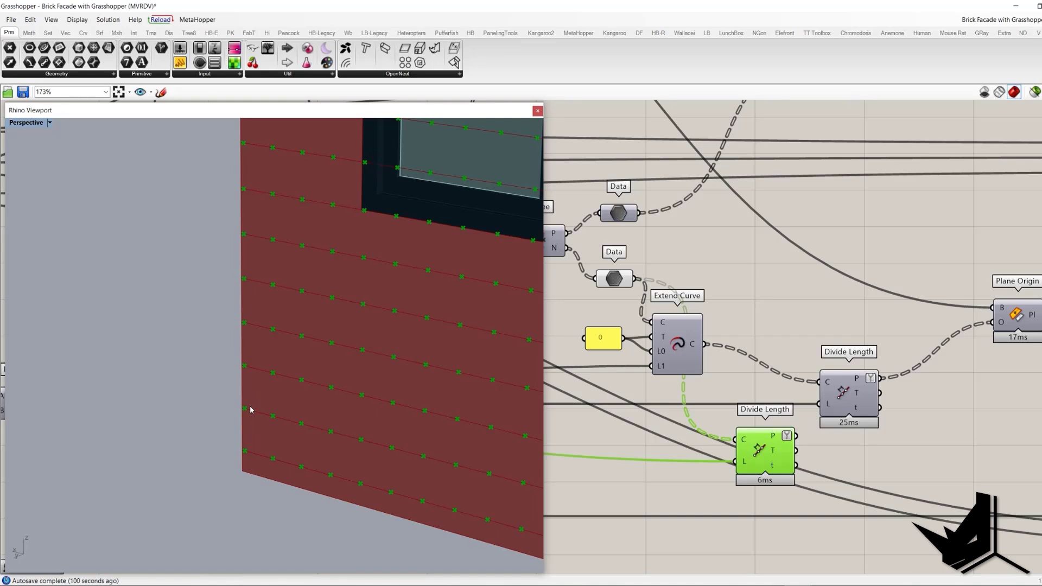
Examine the division points of the unextended curves along the façade's vertical edge.
right_drag(673, 427, 808, 410)
scroll(808, 409, down, 1)
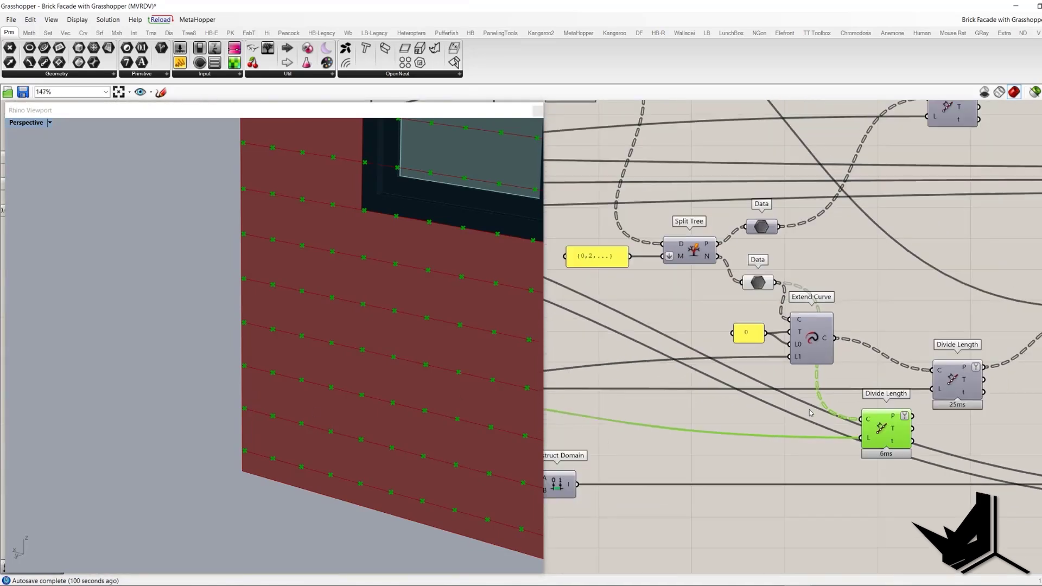
right_drag(366, 385, 233, 380)
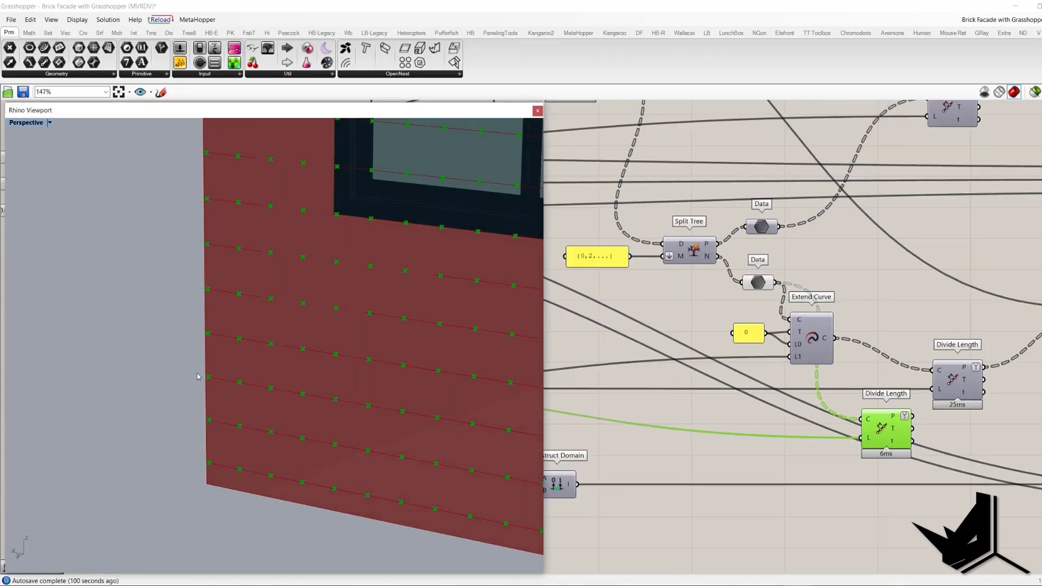
Remove the duplicate Divide Length component and compare the division points of the upper and lower Divide Length components.
scroll(267, 382, up, 3)
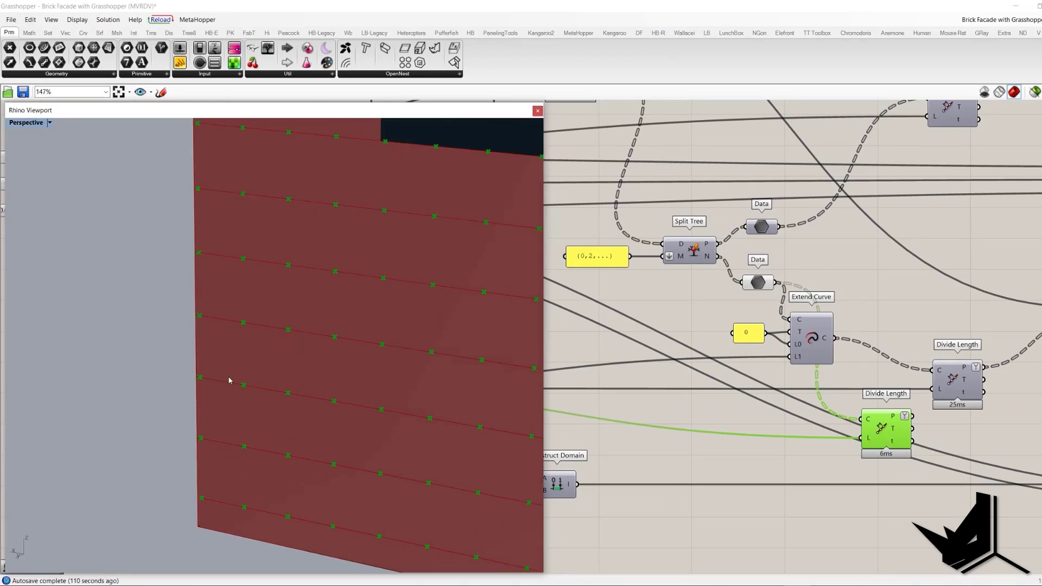
scroll(831, 404, down, 4)
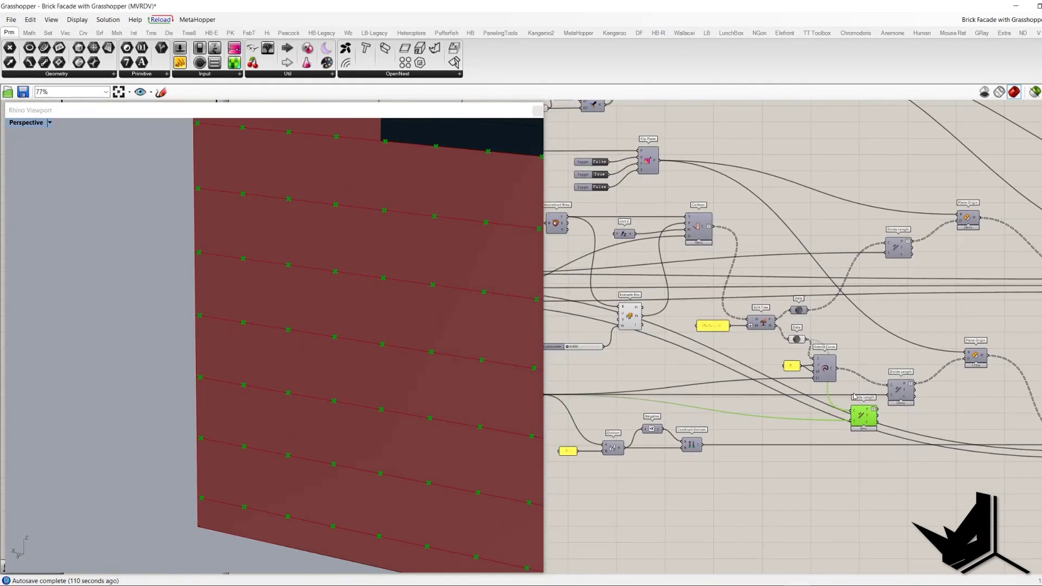
click(826, 368)
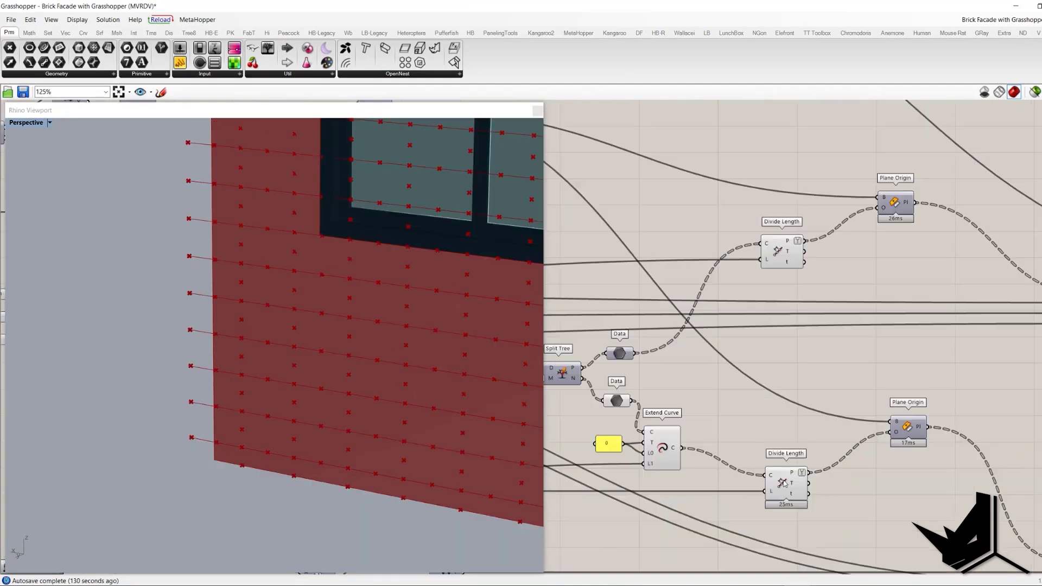
click(782, 248)
click(782, 475)
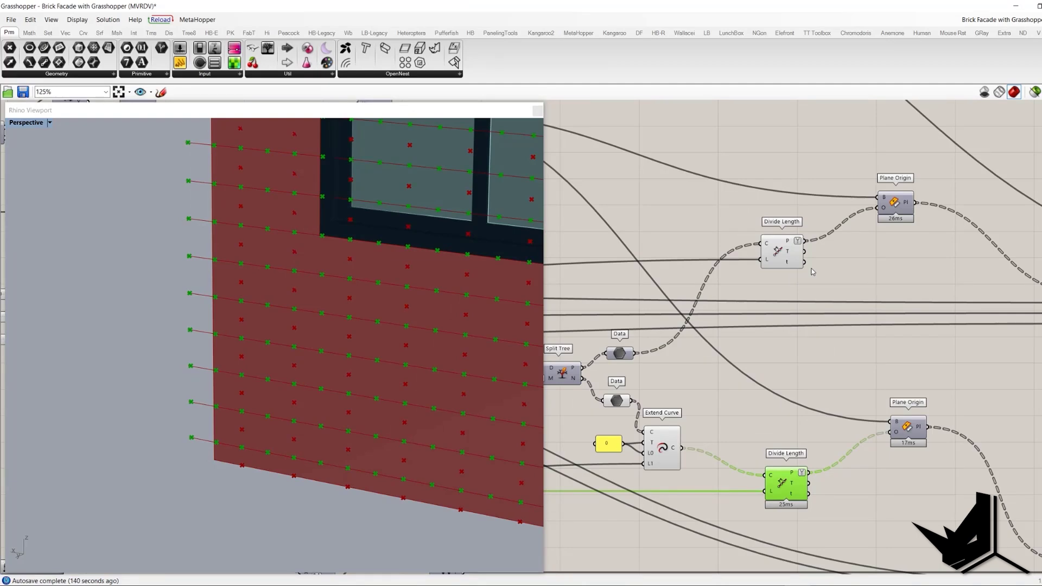
click(848, 308)
Locate the two Plane Origin components fed by the upper and lower Divide Length components.
scroll(842, 326, down, 5)
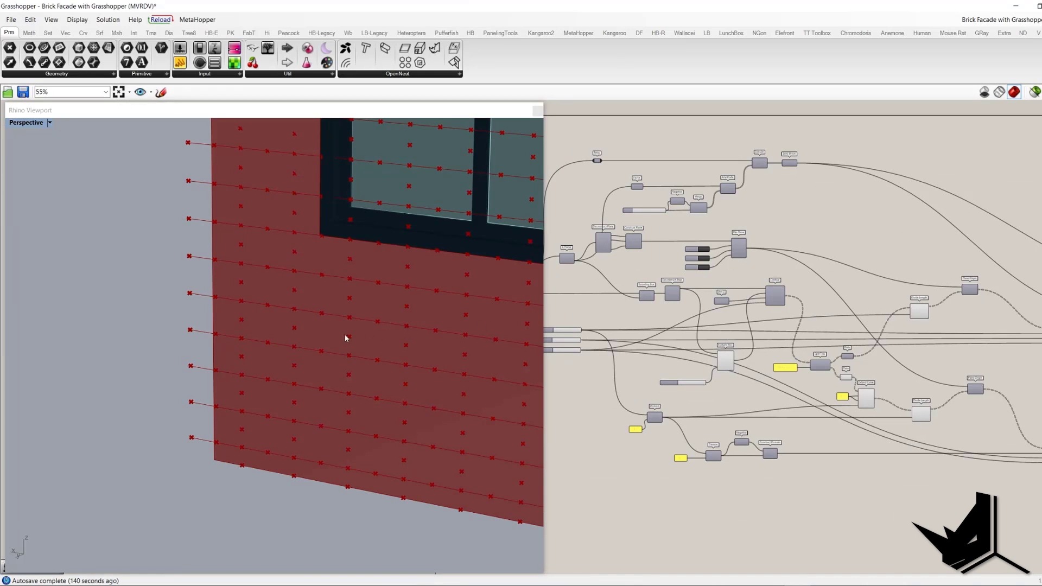
scroll(768, 400, up, 4)
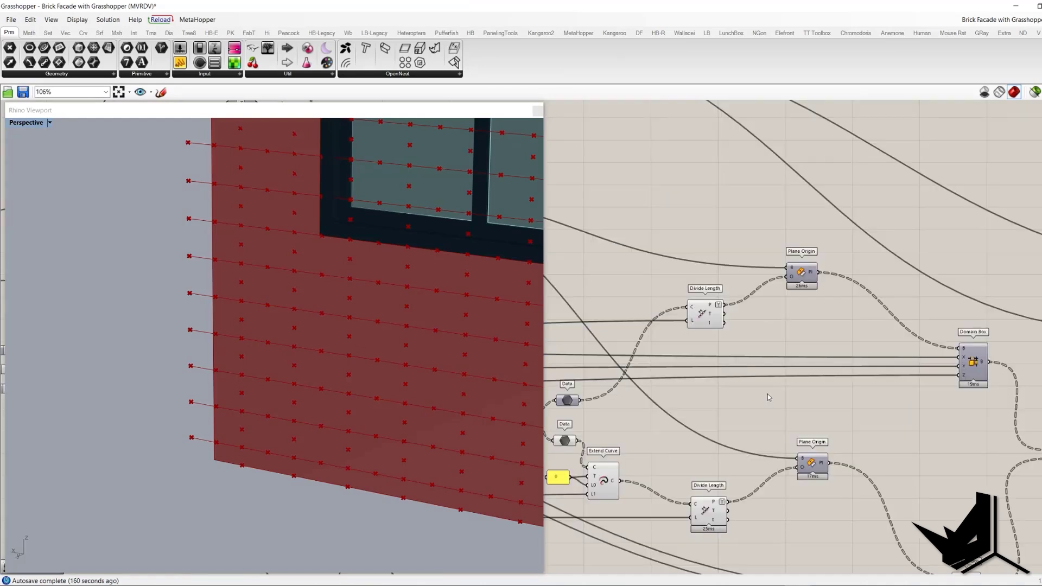
drag(742, 530, 709, 305)
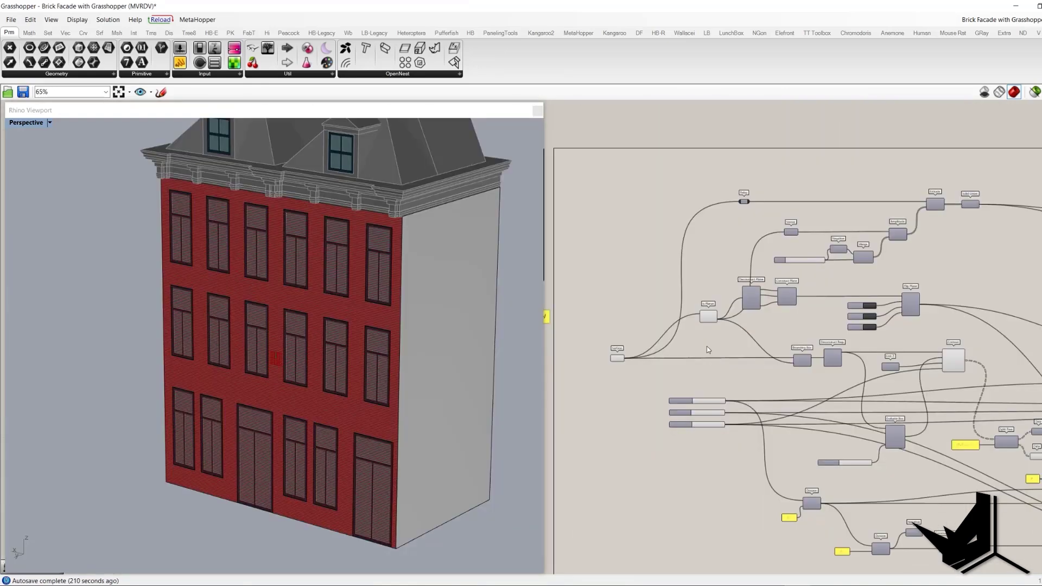
Select the Is Planar component and examine its plane on the façade between the windows.
right_drag(703, 328, 747, 331)
scroll(720, 327, up, 4)
click(747, 301)
right_drag(813, 346, 848, 347)
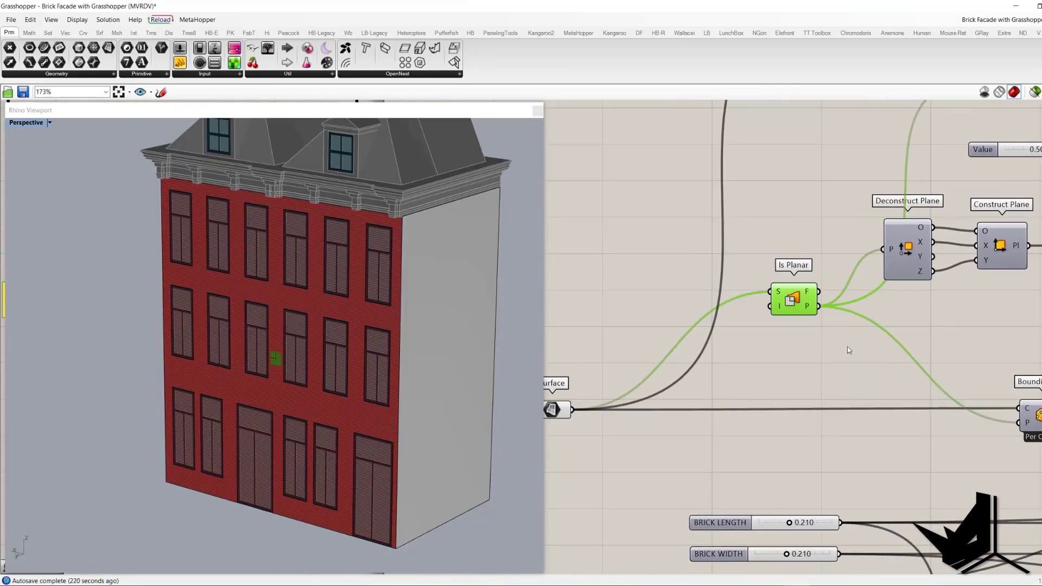
scroll(332, 337, up, 2)
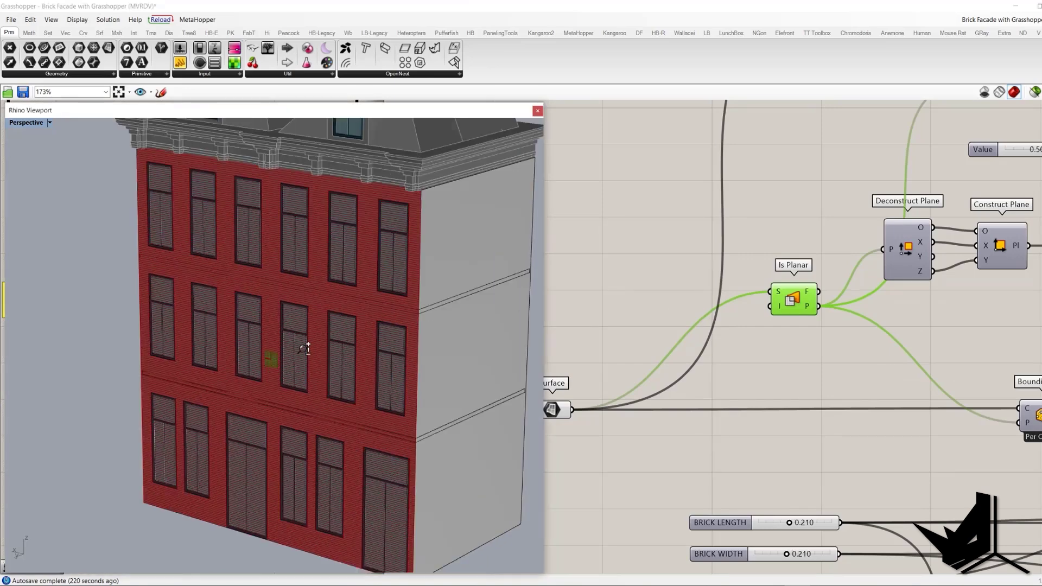
right_drag(751, 298, 680, 297)
right_drag(755, 320, 692, 342)
scroll(287, 332, up, 4)
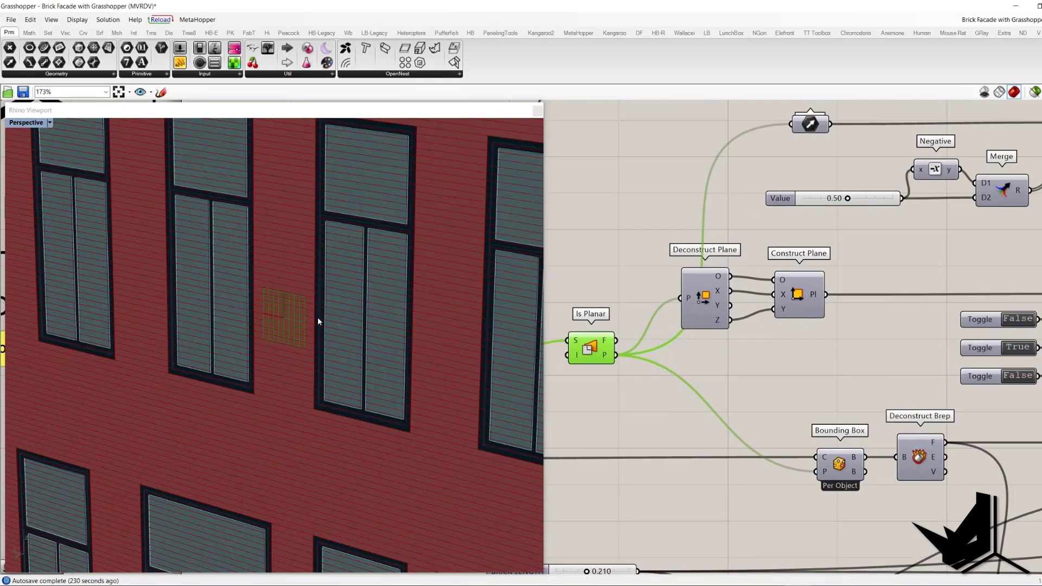
Mark the façade plane between the windows in a screen capture of that area, and dismiss the capture.
key(Print)
drag(170, 176, 496, 486)
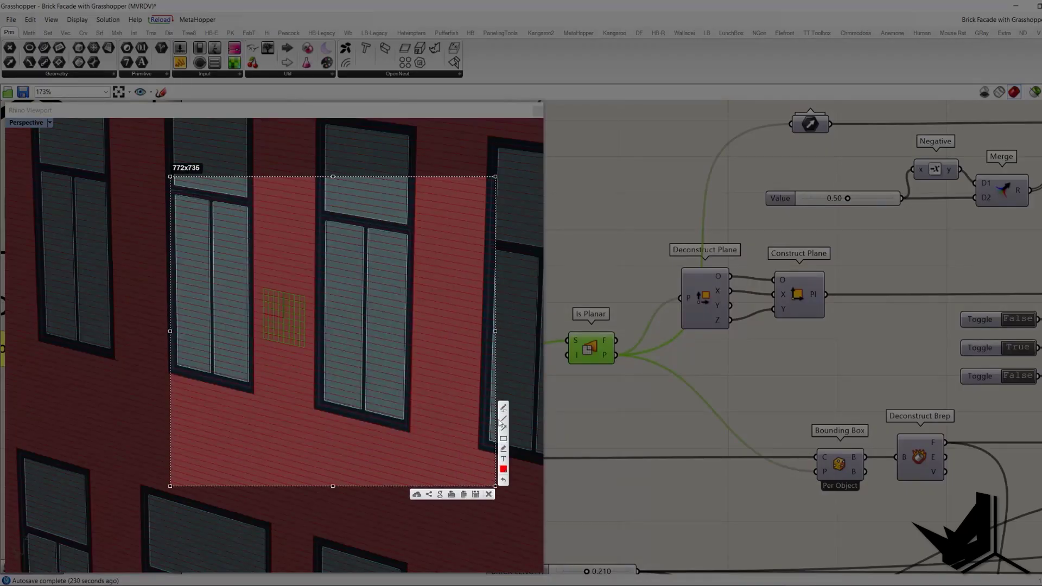
mouse_move(281, 319)
mouse_down()
mouse_move(247, 307)
mouse_move(256, 328)
mouse_move(221, 316)
mouse_move(253, 309)
mouse_up()
key(Escape)
Trace the Deconstruct Plane outputs O, X and Z to the Construct Plane inputs O, X and Y.
right_drag(745, 344, 731, 363)
click(693, 290)
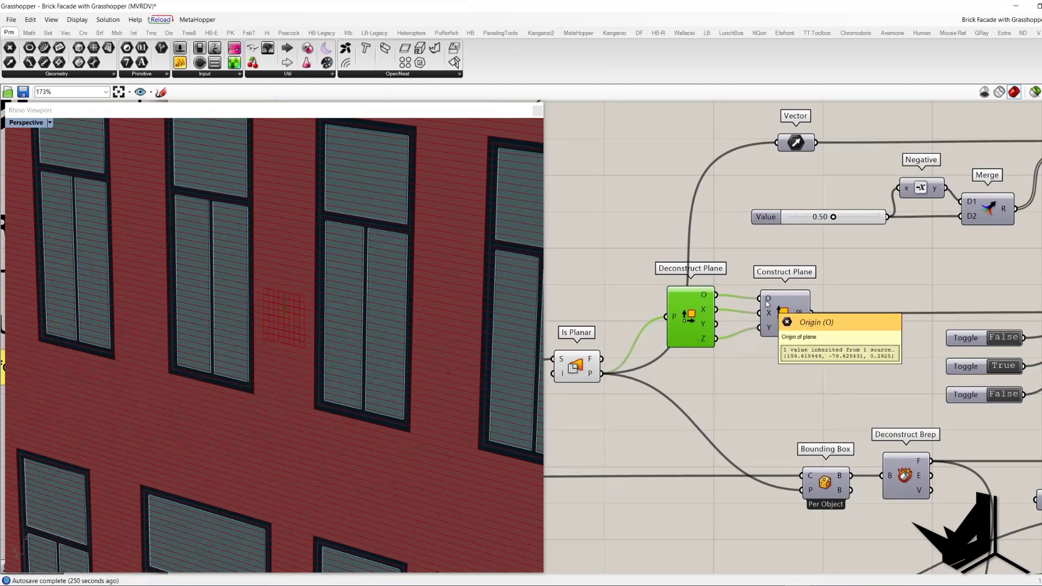
mouse_move(704, 314)
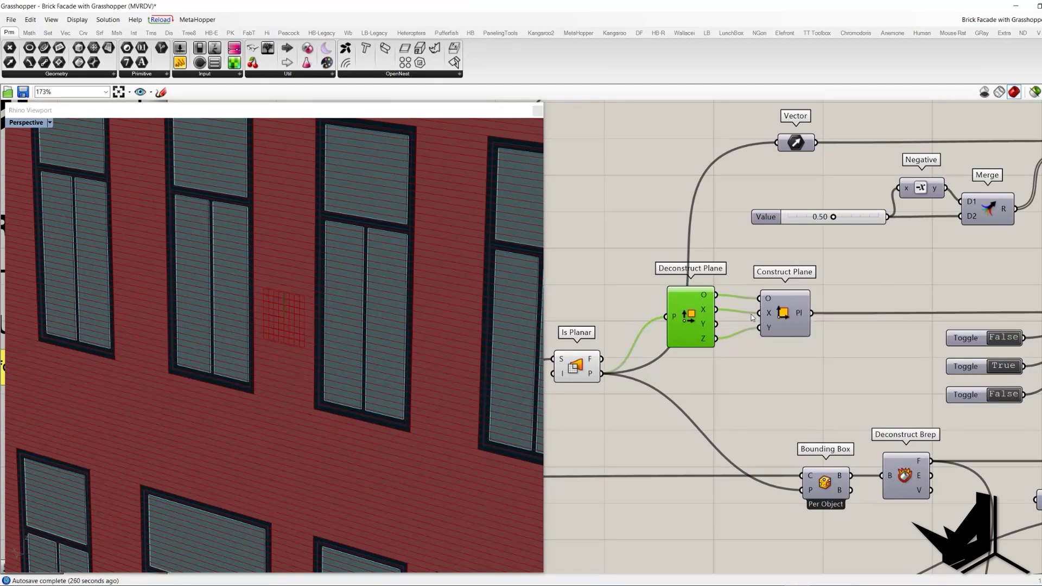
drag(703, 339, 759, 327)
scroll(773, 328, up, 2)
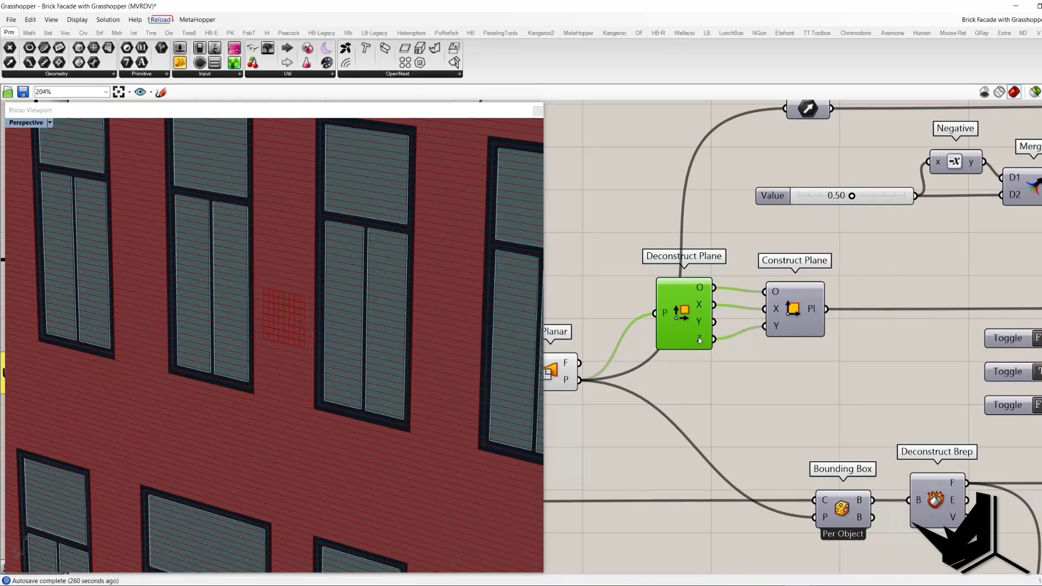
Show the Construct Plane component's preview on the façade to compare it with the Is Planar plane.
right_drag(569, 348, 616, 343)
click(590, 359)
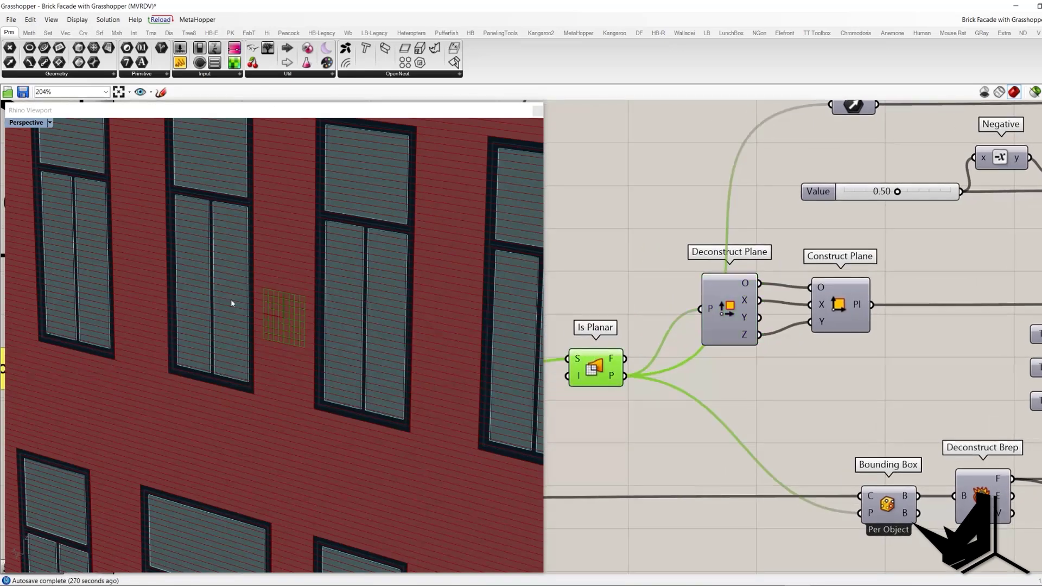
right_drag(864, 334, 771, 380)
click(758, 356)
right_click(758, 357)
click(855, 333)
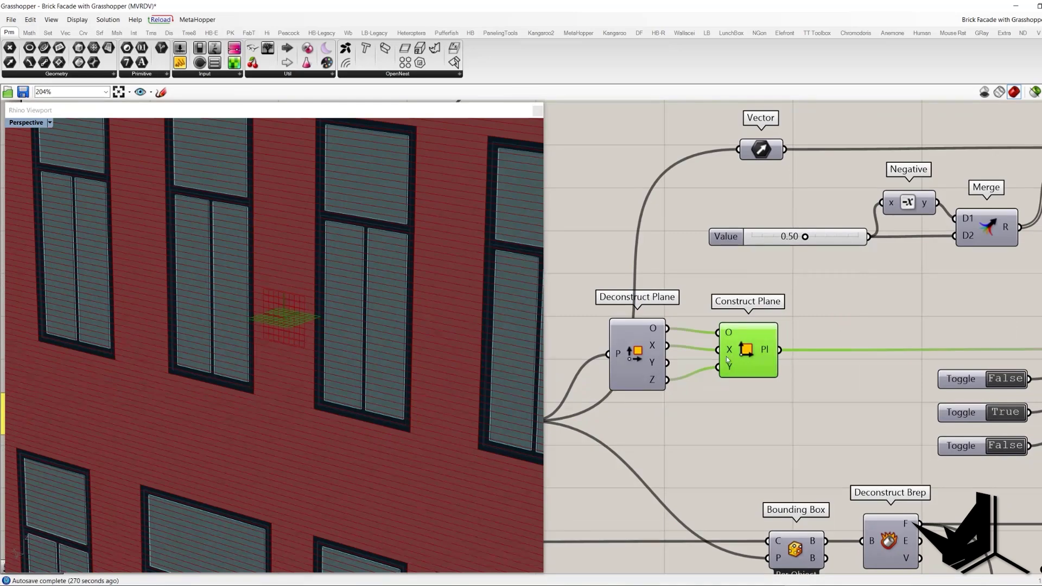
Hide the Is Planar component's preview and select the Construct Plane component.
right_drag(567, 401, 707, 387)
click(636, 395)
right_click(637, 330)
click(667, 326)
click(860, 339)
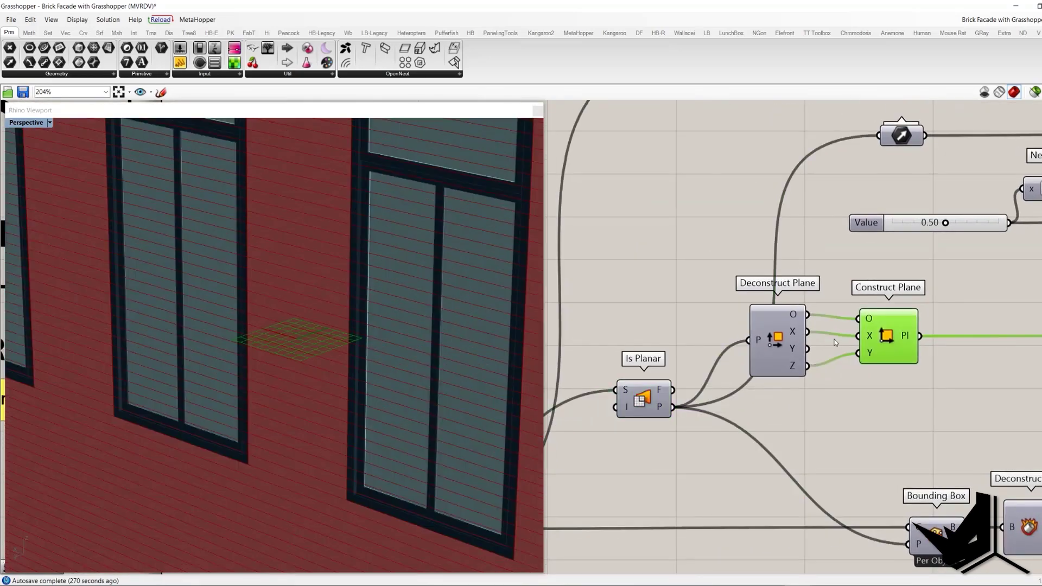
Examine the Construct Plane component's link to Flip Plane and the façade's lower corner.
right_drag(961, 372, 698, 309)
scroll(736, 318, down, 3)
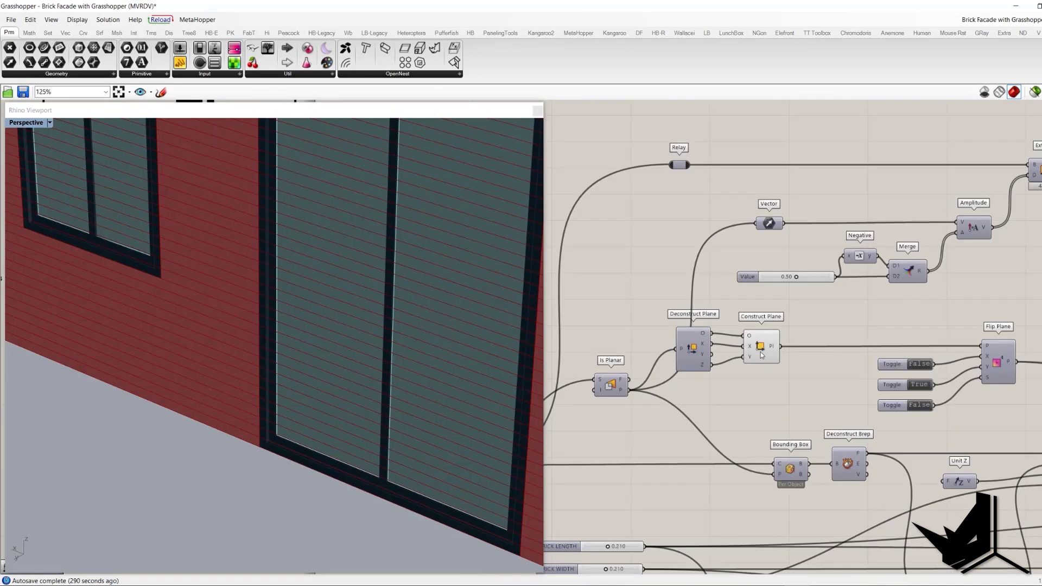
click(762, 356)
right_drag(451, 325, 386, 369)
scroll(423, 330, down, 8)
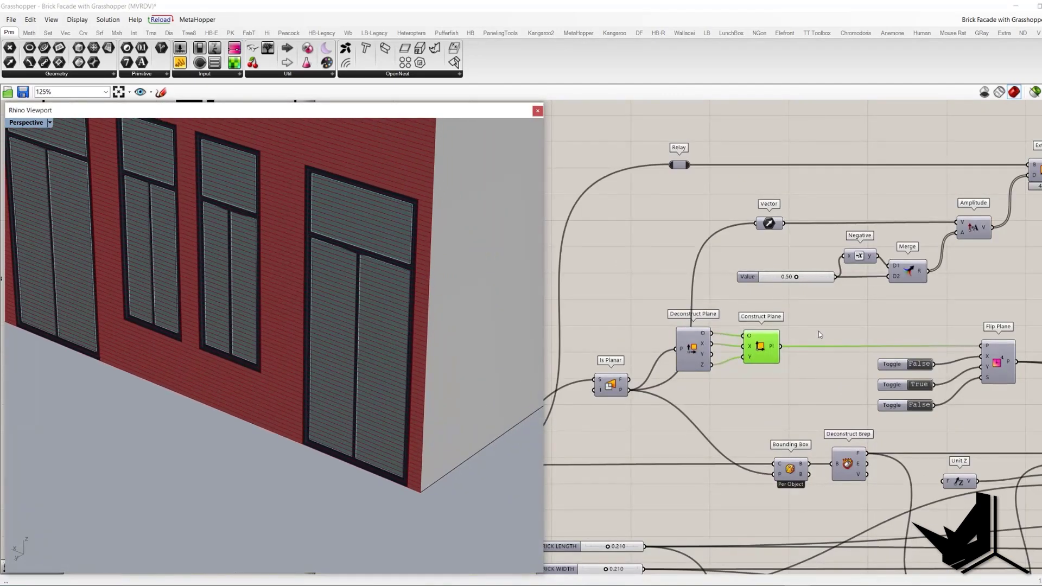
Show the preview of the upper Divide Length component's division points.
right_drag(819, 331, 717, 308)
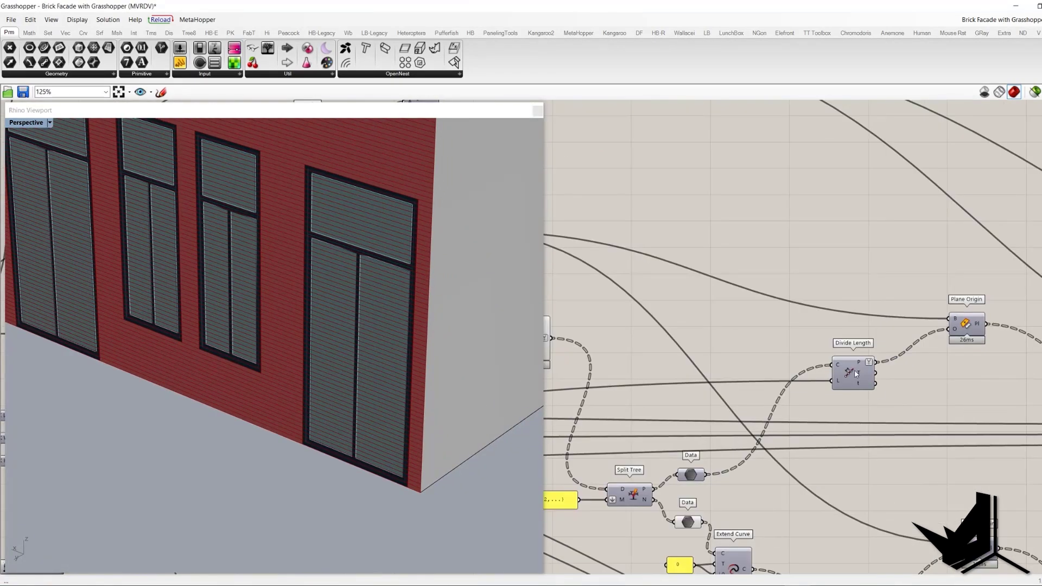
click(854, 369)
middle_click(850, 268)
click(858, 275)
click(841, 269)
scroll(924, 382, down, 2)
right_drag(767, 298, 837, 292)
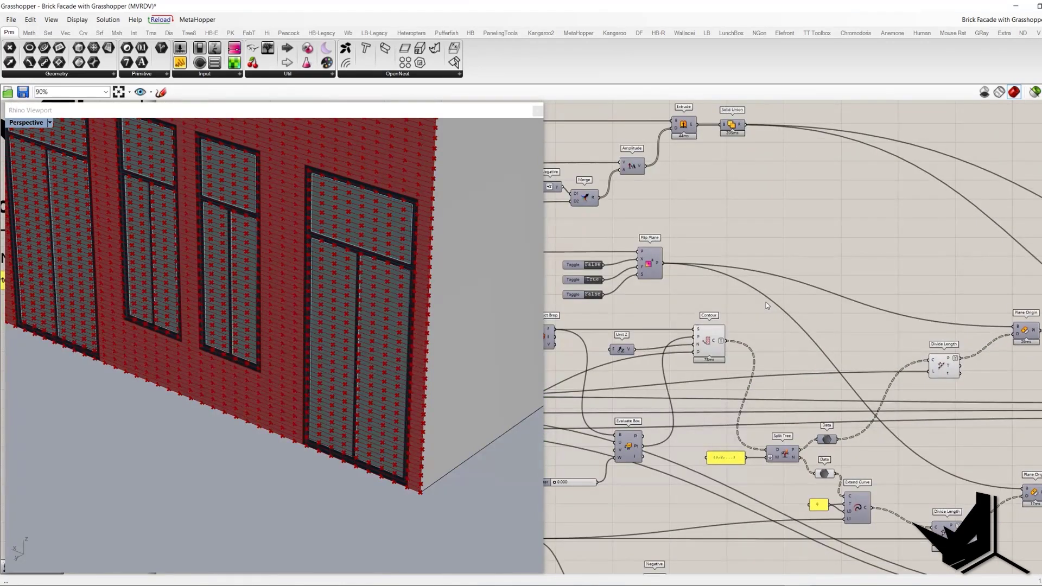
Duplicate the upper Plane Origin component and connect the Construct Plane output directly to the copy's B input.
right_drag(897, 328, 791, 331)
click(923, 335)
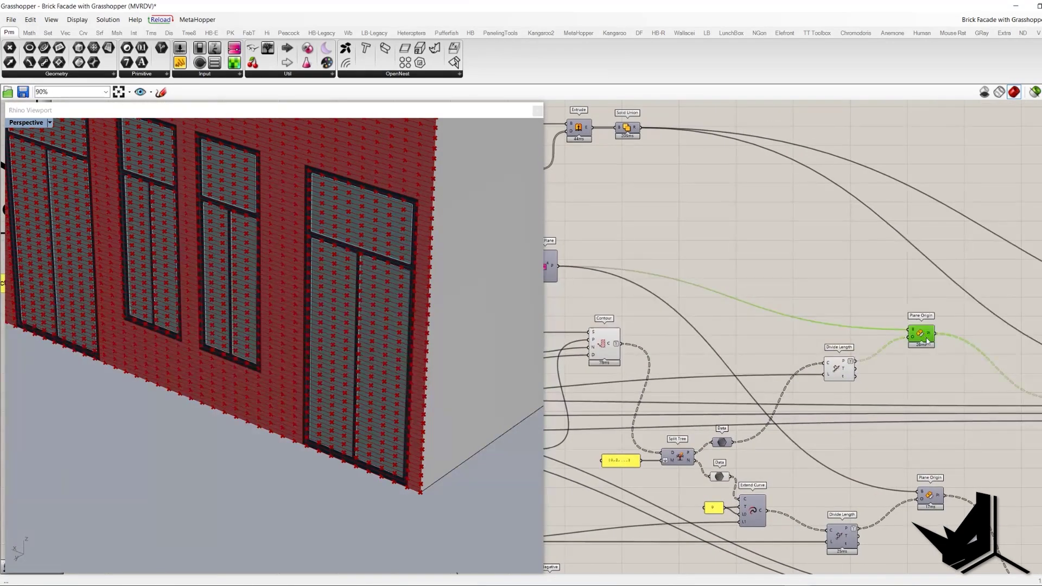
right_drag(923, 338, 885, 342)
drag(885, 342, 815, 277)
right_drag(738, 258, 914, 305)
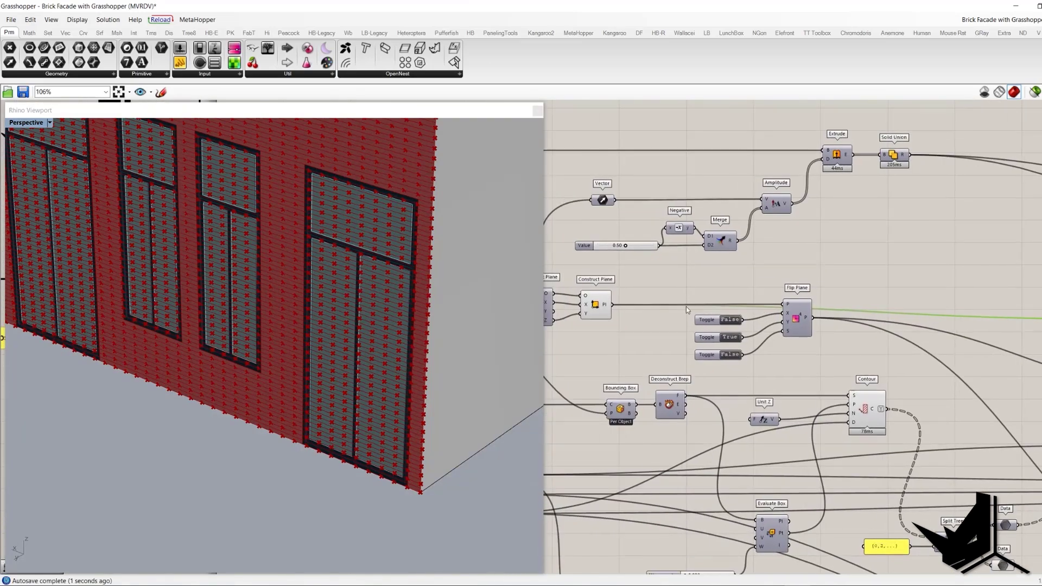
click(596, 304)
right_drag(963, 375, 648, 346)
Select the upper Divide Length component to check its P output feeding both Plane Origin components.
scroll(909, 304, up, 3)
drag(745, 244, 880, 338)
drag(727, 455, 814, 516)
scroll(830, 294, down, 3)
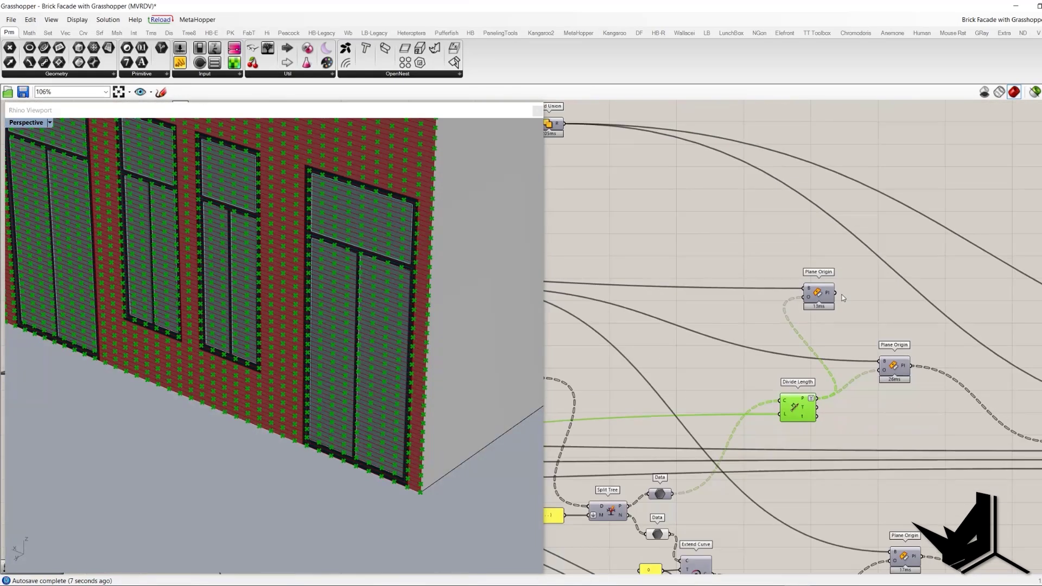
Show the preview of the duplicate Plane Origin component's planes.
right_drag(831, 294, 690, 305)
click(683, 315)
right_click(714, 308)
click(724, 310)
Add a duplicate Domain Box fed by the duplicate Plane Origin and show its brick boxes.
scroll(432, 494, up, 4)
scroll(435, 491, up, 1)
right_drag(837, 429, 768, 412)
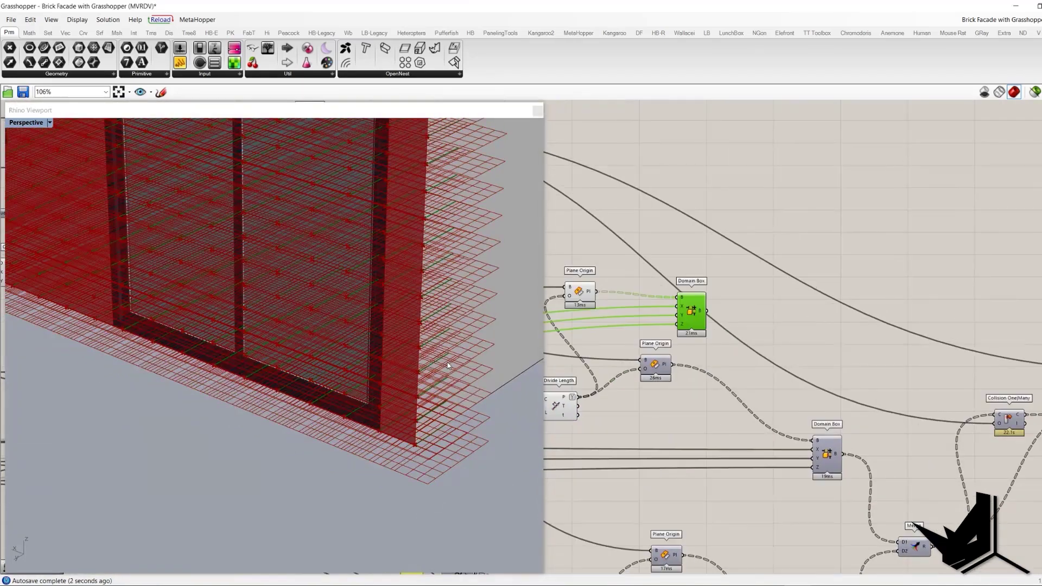
right_click(740, 273)
click(750, 280)
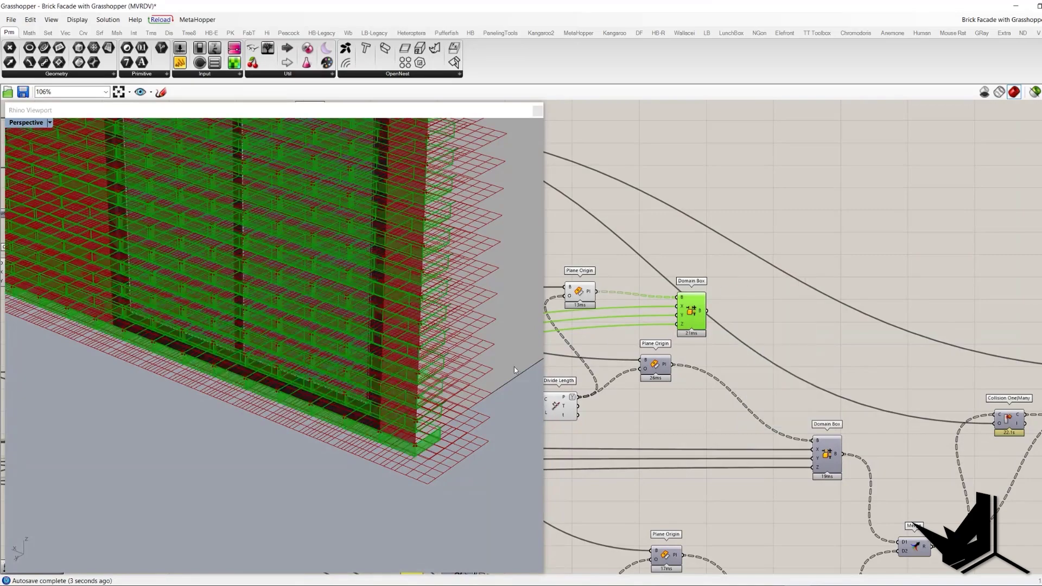
Examine the brick boxes against the unflipped planes at the façade's lower corner.
right_drag(401, 382, 430, 228)
scroll(430, 228, up, 8)
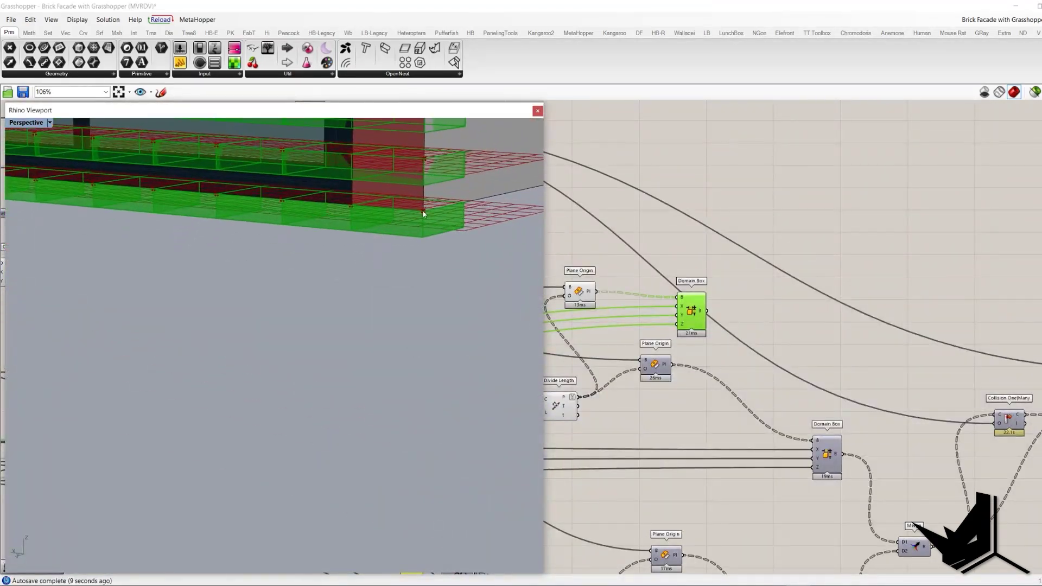
right_drag(429, 228, 408, 368)
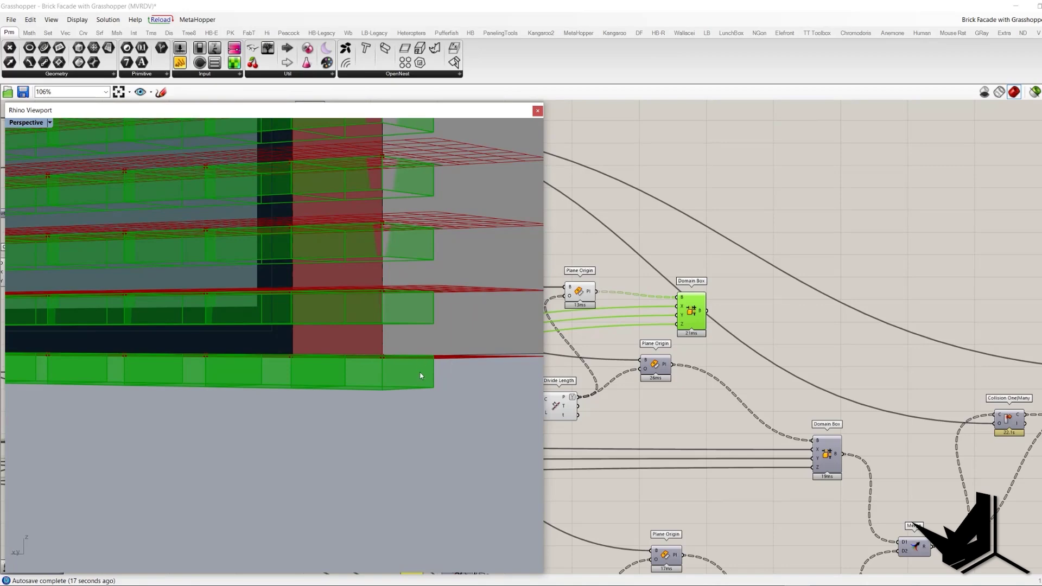
right_drag(363, 364, 394, 406)
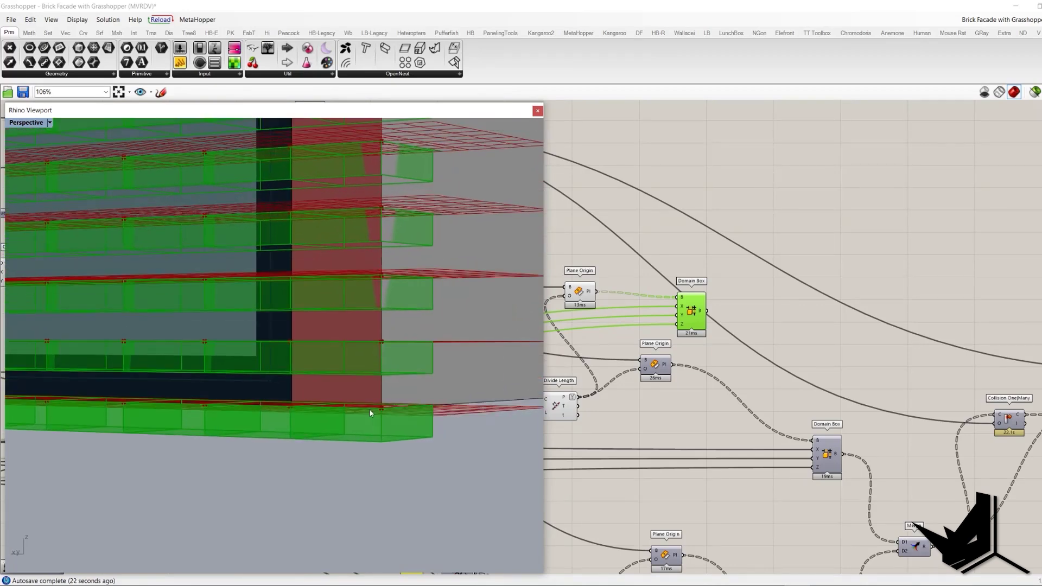
Inspect the Flip Plane component and the toggle wired to its Y input.
right_drag(709, 344, 961, 385)
right_drag(641, 304, 835, 328)
scroll(728, 348, up, 3)
right_drag(674, 366, 720, 367)
drag(639, 351, 738, 383)
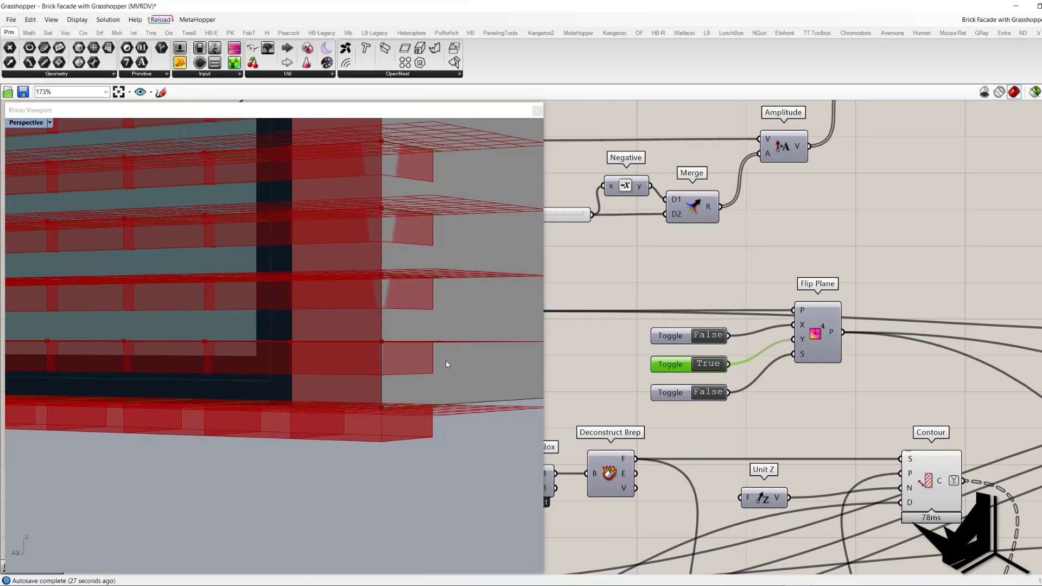
scroll(450, 361, down, 5)
scroll(681, 362, down, 3)
click(765, 343)
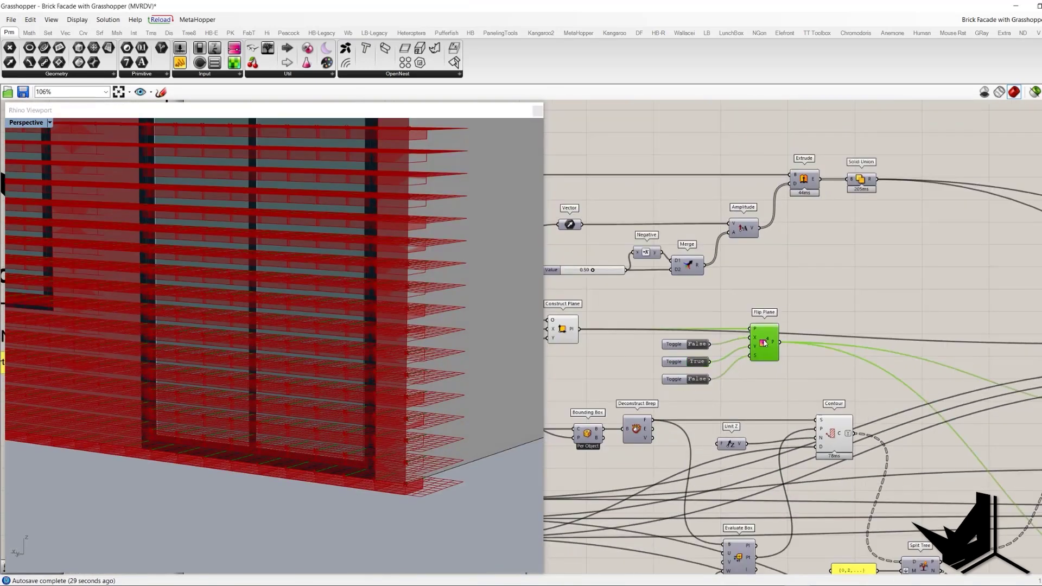
Rewire the duplicate Domain Box's B input to the Plane Origin component that uses the flipped plane, and examine the boxes.
right_drag(832, 339, 638, 306)
right_drag(1013, 387, 787, 383)
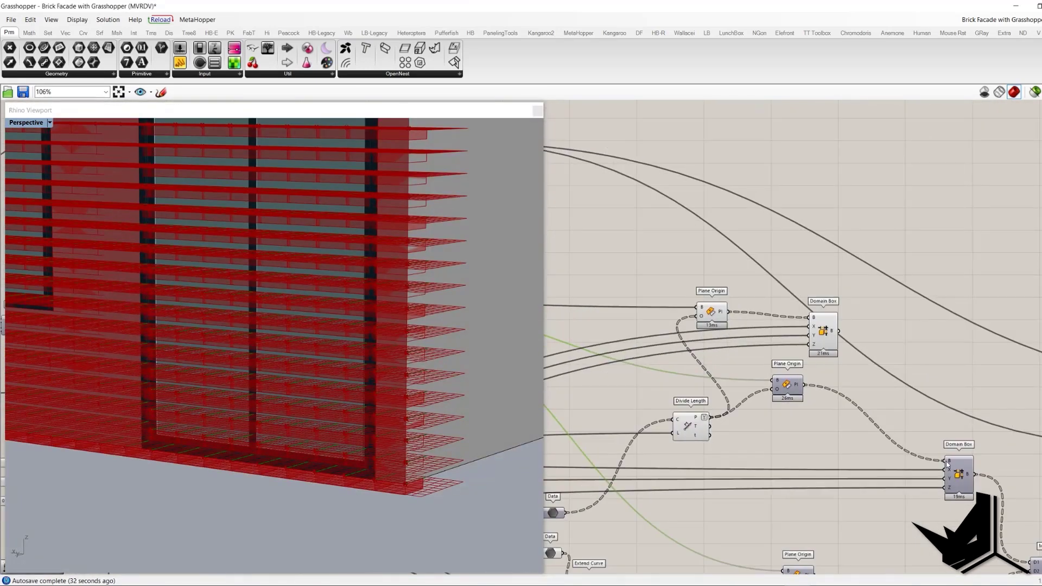
drag(813, 319, 804, 384)
scroll(429, 429, up, 5)
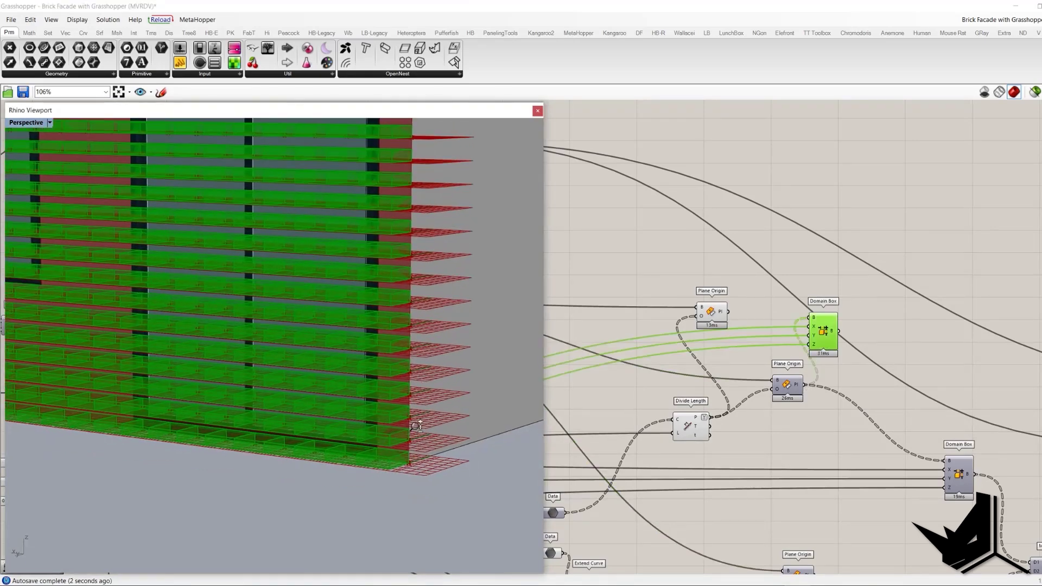
Remove the duplicate Plane Origin and Domain Box components and select the original Domain Box.
click(907, 331)
drag(939, 337, 1009, 450)
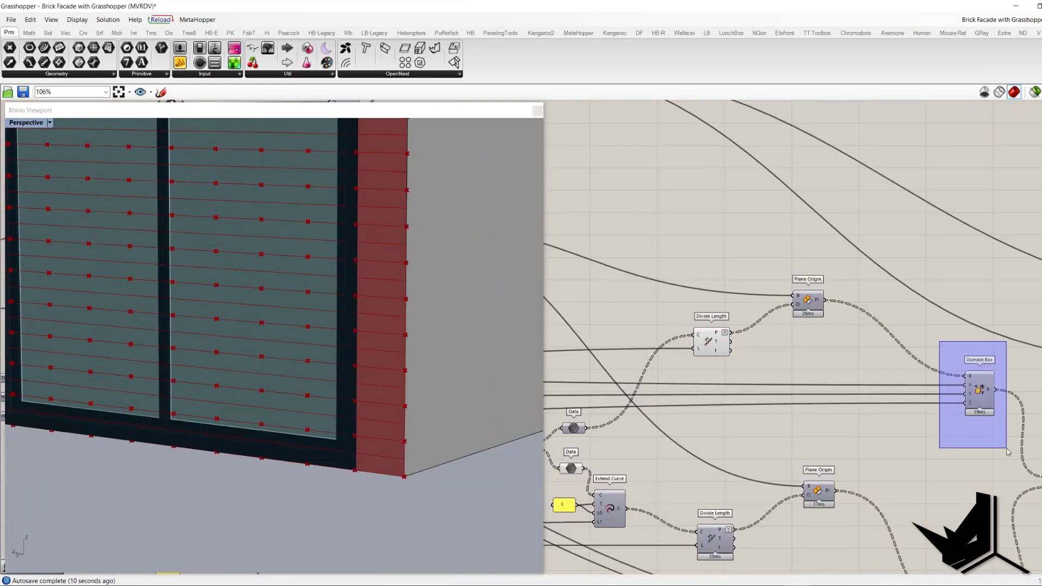
scroll(1005, 410, up, 3)
drag(912, 304, 1034, 482)
drag(912, 317, 999, 456)
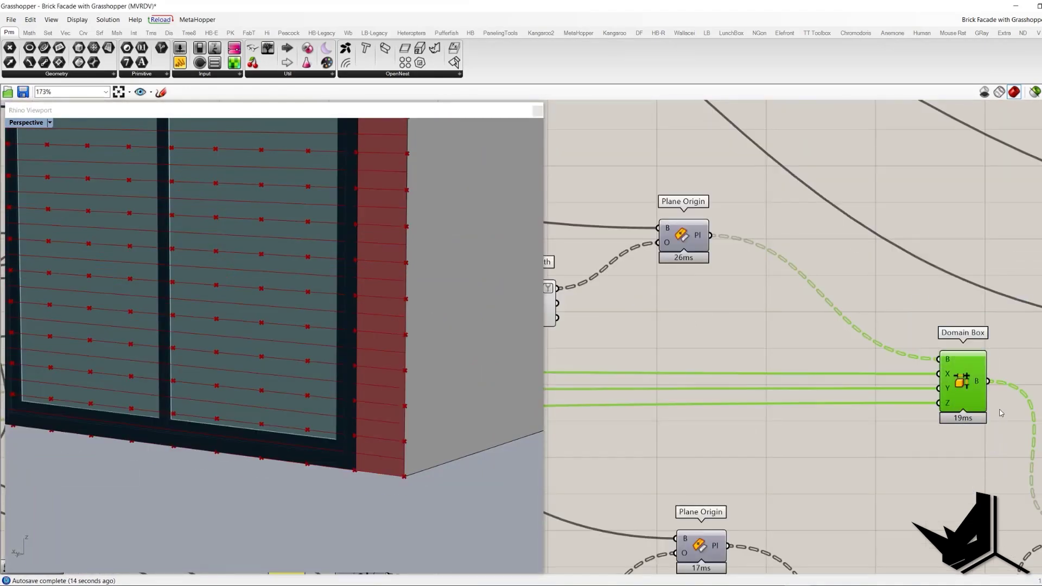
Trace the upper Domain Box's X, Y and Z inputs back to the brick length, width and height sliders.
scroll(995, 401, down, 4)
scroll(993, 399, down, 5)
scroll(989, 399, up, 10)
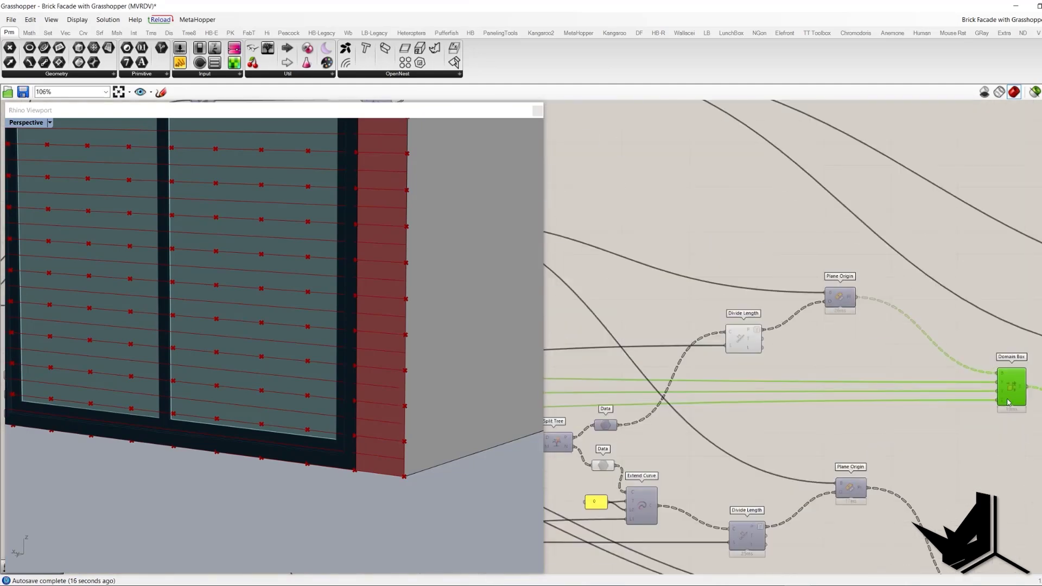
scroll(1006, 377, down, 10)
right_drag(679, 378, 729, 378)
scroll(728, 377, up, 7)
drag(583, 335, 812, 411)
scroll(689, 375, down, 1)
scroll(689, 378, down, 4)
scroll(679, 381, up, 9)
scroll(669, 386, down, 2)
drag(651, 395, 844, 440)
scroll(673, 411, down, 3)
scroll(673, 411, down, 1)
scroll(673, 411, up, 5)
Turn on the preview of the upper Domain Box.
scroll(684, 401, down, 7)
scroll(843, 355, up, 9)
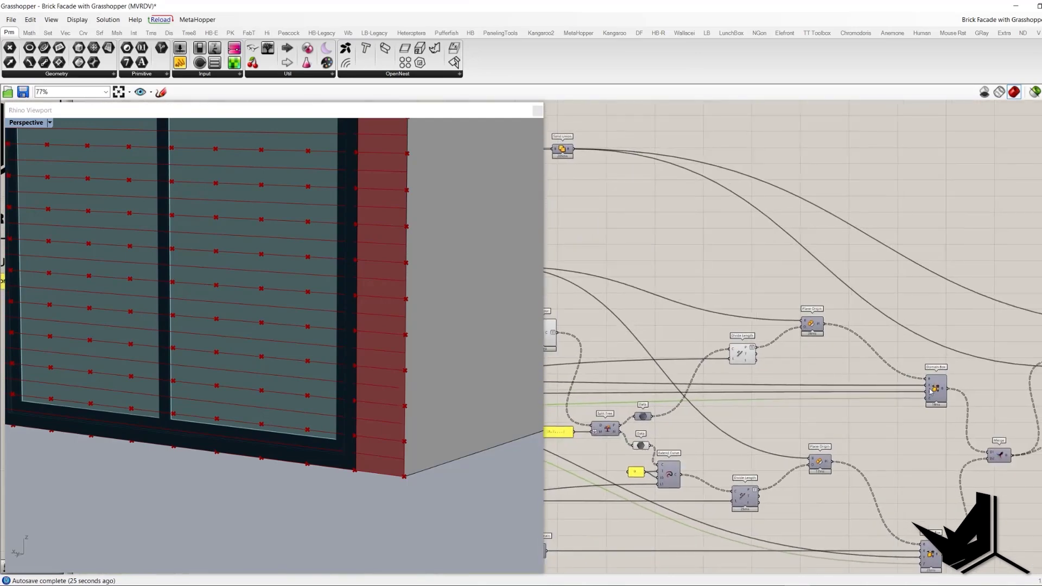
right_click(853, 332)
click(852, 332)
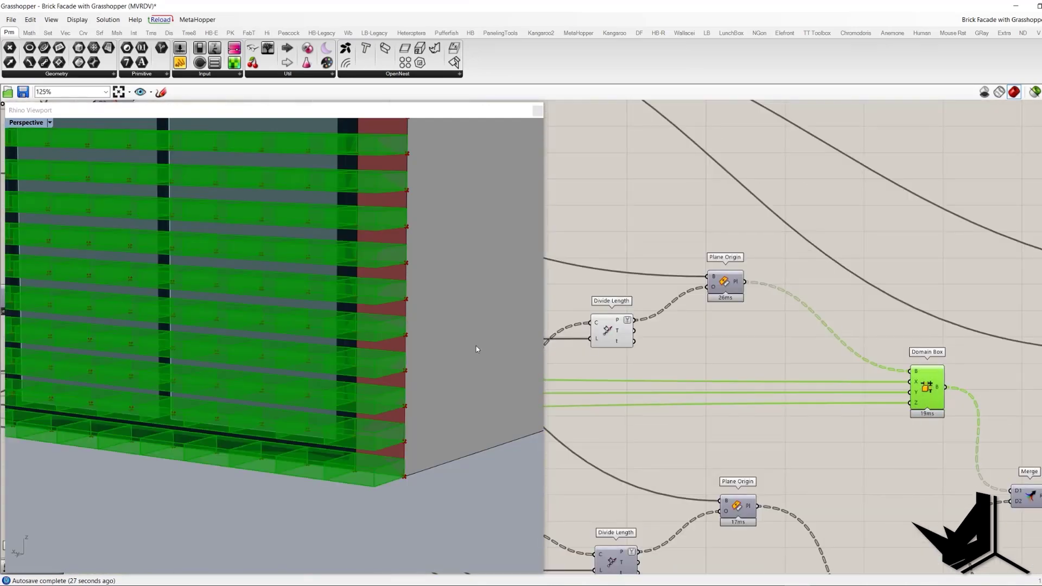
Examine the previewed brick boxes across the façade and up close at its lower corner.
scroll(478, 348, down, 5)
right_drag(452, 356, 471, 393)
scroll(394, 408, up, 3)
scroll(411, 427, up, 1)
scroll(411, 427, down, 5)
scroll(496, 375, up, 3)
scroll(472, 396, down, 5)
scroll(444, 429, up, 3)
scroll(444, 429, up, 2)
right_drag(726, 442, 747, 343)
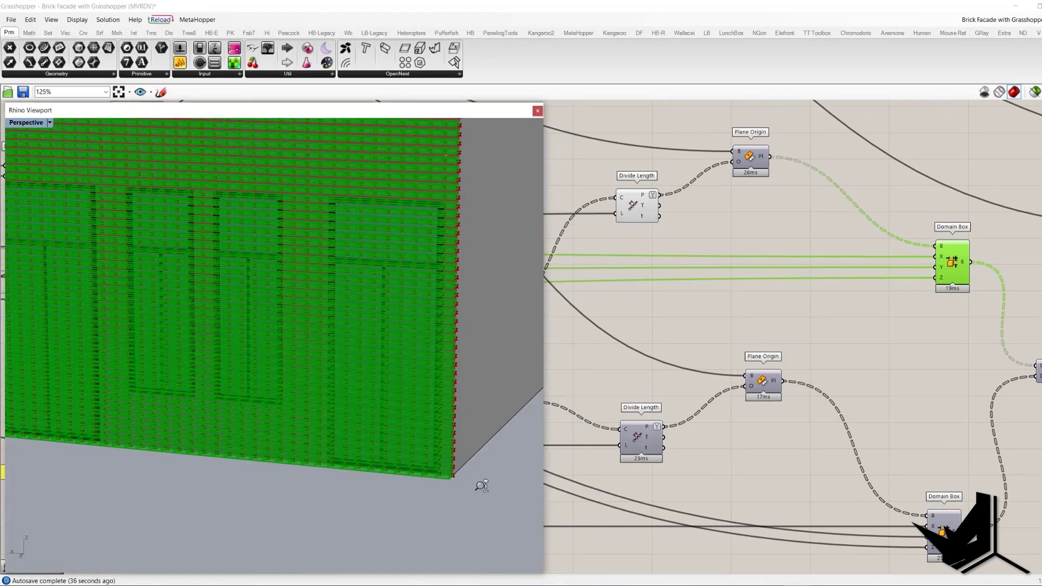
scroll(445, 424, up, 6)
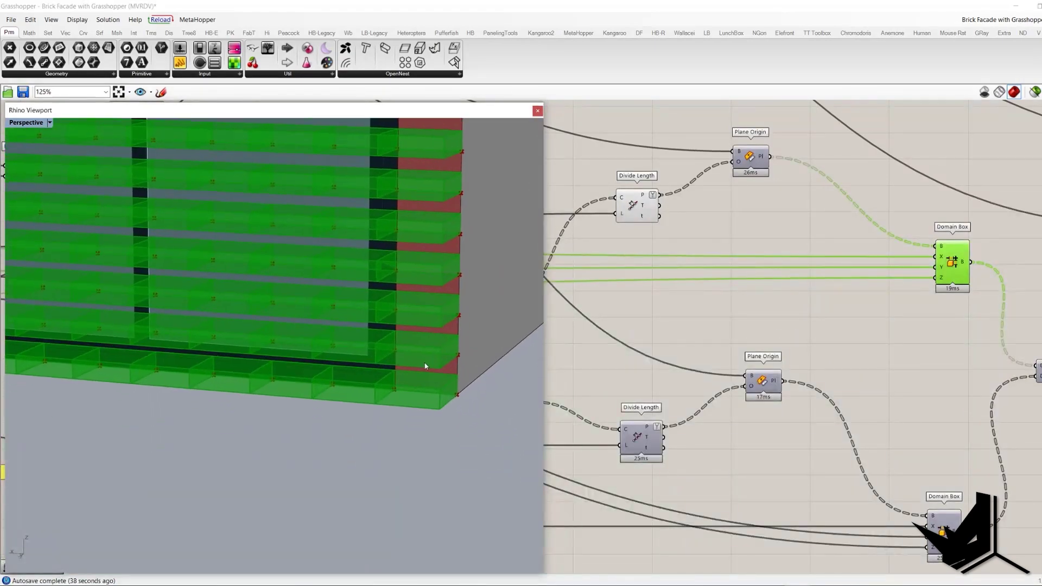
scroll(424, 370, up, 4)
Select the offset rows' Divide Length and Plane Origin components to inspect their points and planes.
click(661, 408)
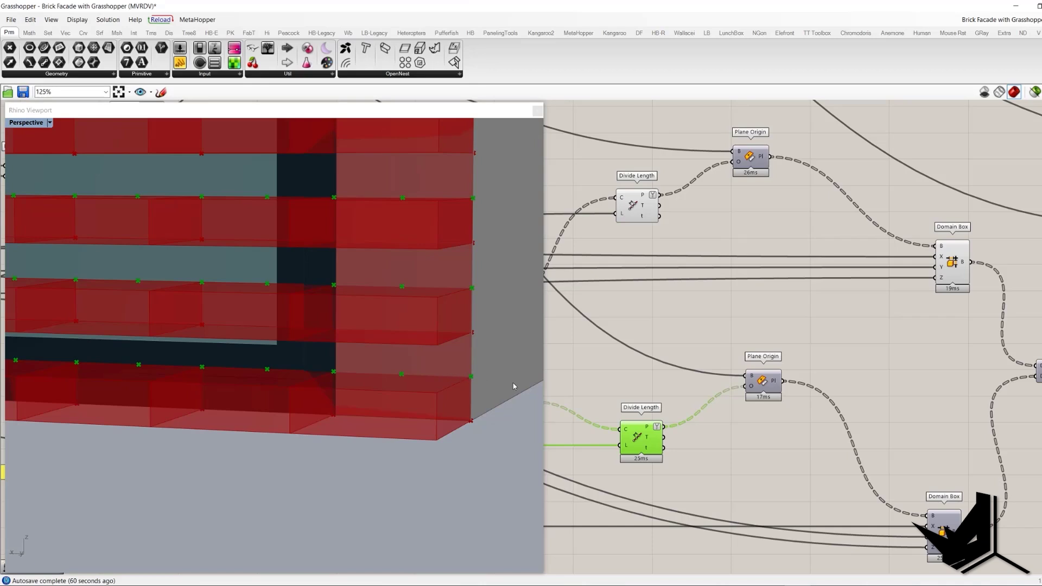
scroll(666, 390, down, 3)
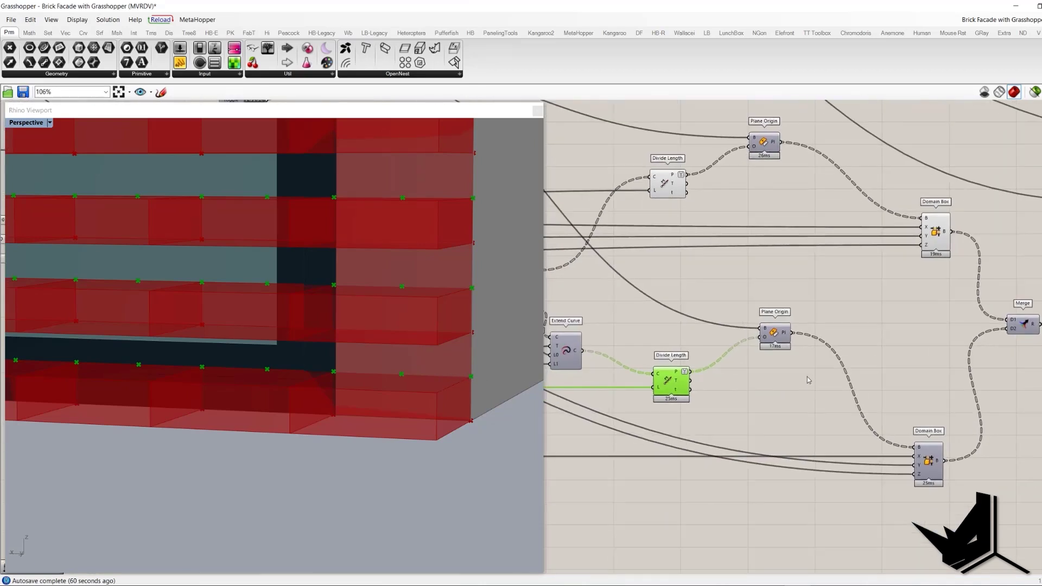
right_drag(833, 356, 840, 350)
drag(740, 284, 892, 402)
scroll(924, 445, up, 4)
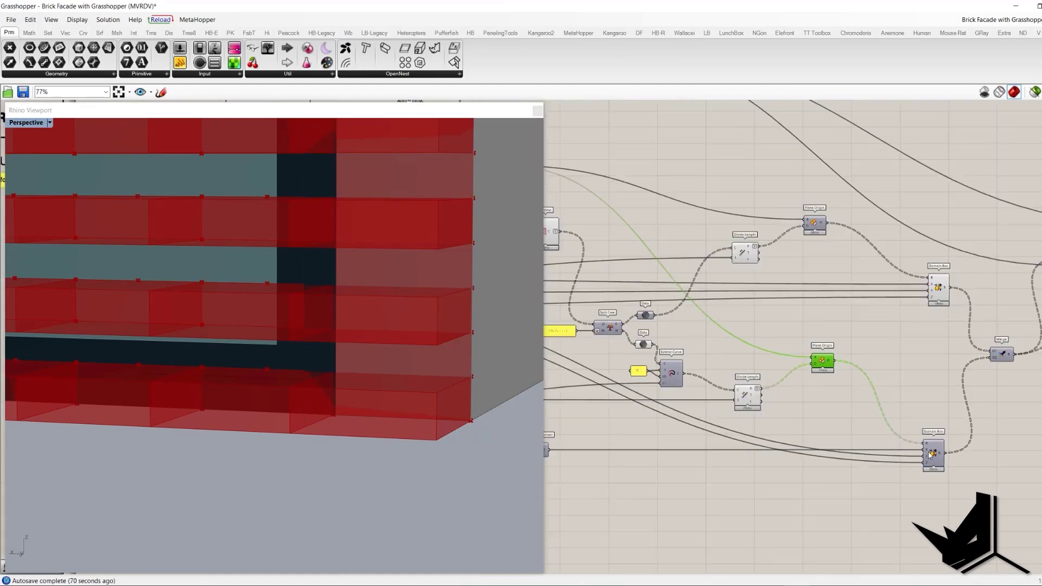
Trace the wires into the lower Domain Box and inspect the domain on its X input.
scroll(927, 447, down, 7)
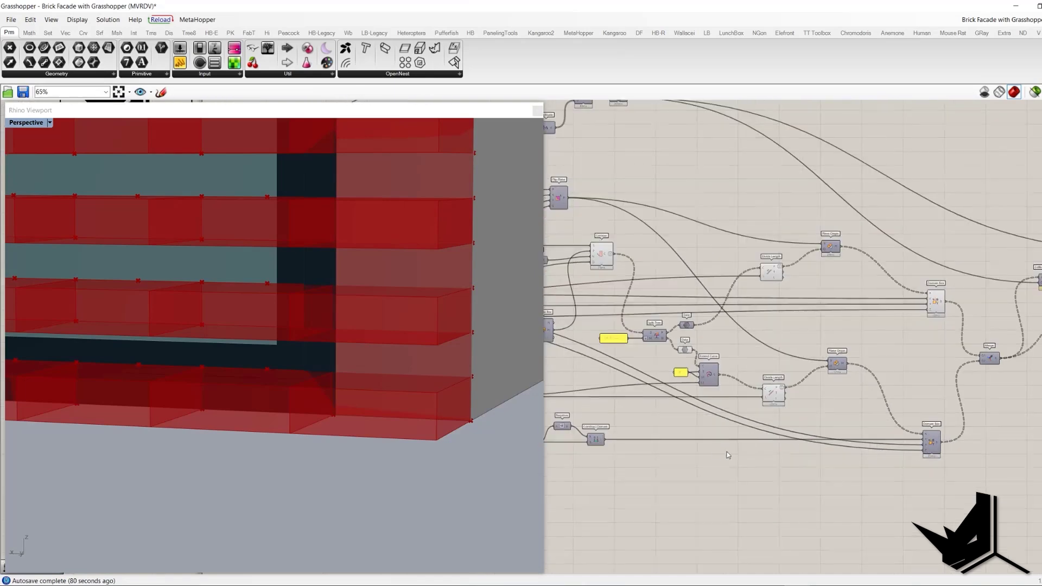
scroll(746, 415, up, 3)
drag(570, 313, 751, 353)
drag(571, 346, 733, 380)
scroll(889, 457, down, 4)
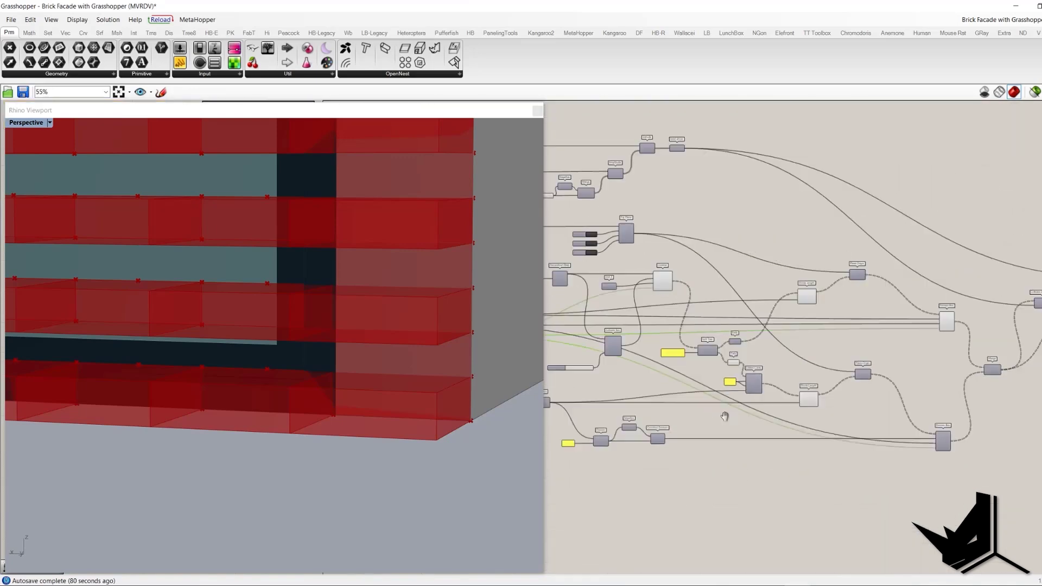
scroll(889, 457, up, 5)
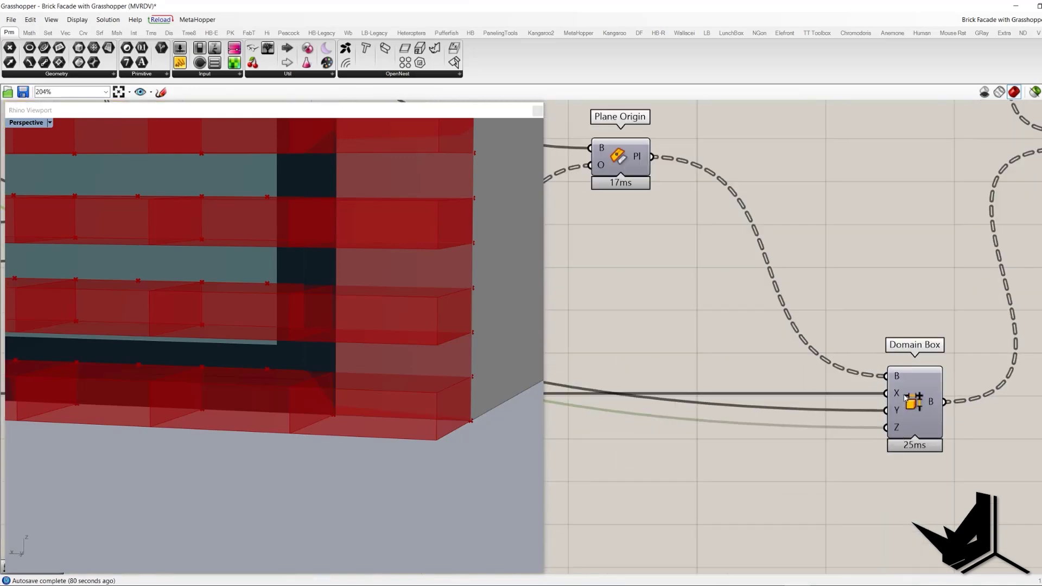
mouse_move(897, 396)
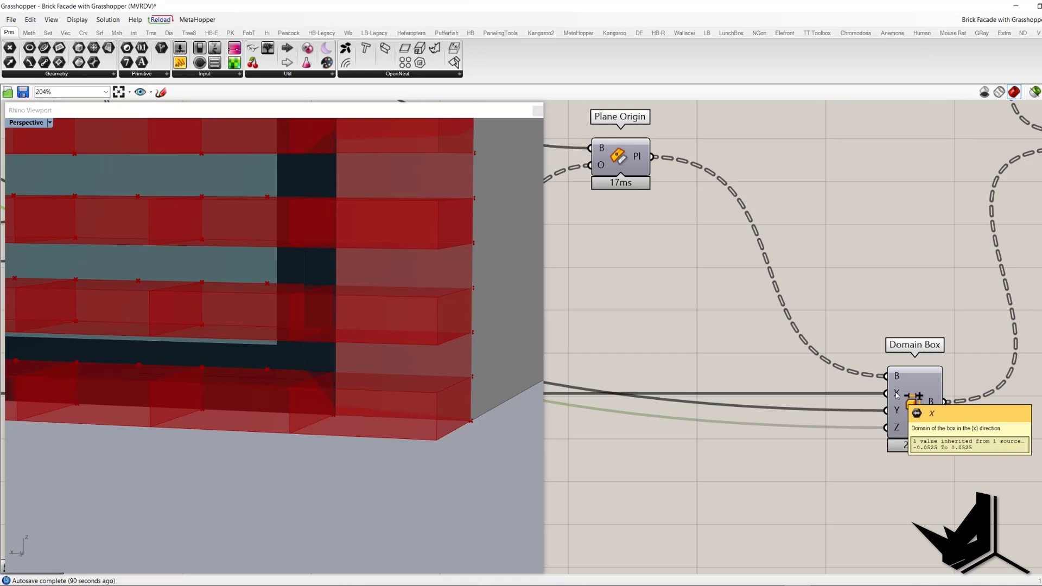
Sketch the note "0 – 105" on the canvas above the lower Domain Box and erase it.
right_drag(717, 206, 710, 247)
click(161, 92)
mouse_move(812, 273)
mouse_down()
mouse_move(863, 288)
mouse_move(890, 275)
mouse_move(893, 302)
mouse_move(905, 279)
mouse_move(917, 300)
mouse_move(936, 275)
mouse_up()
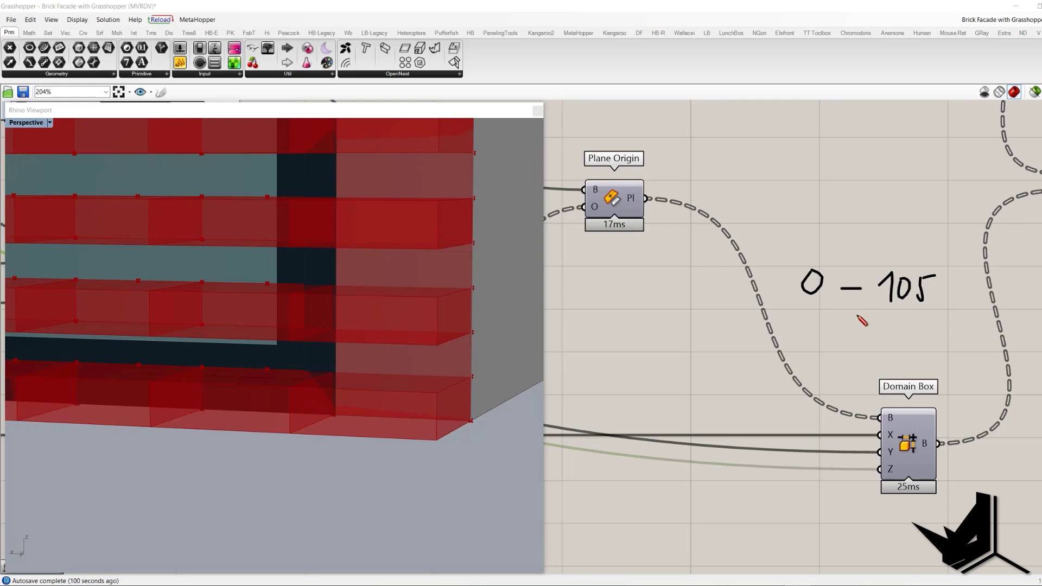
key(e)
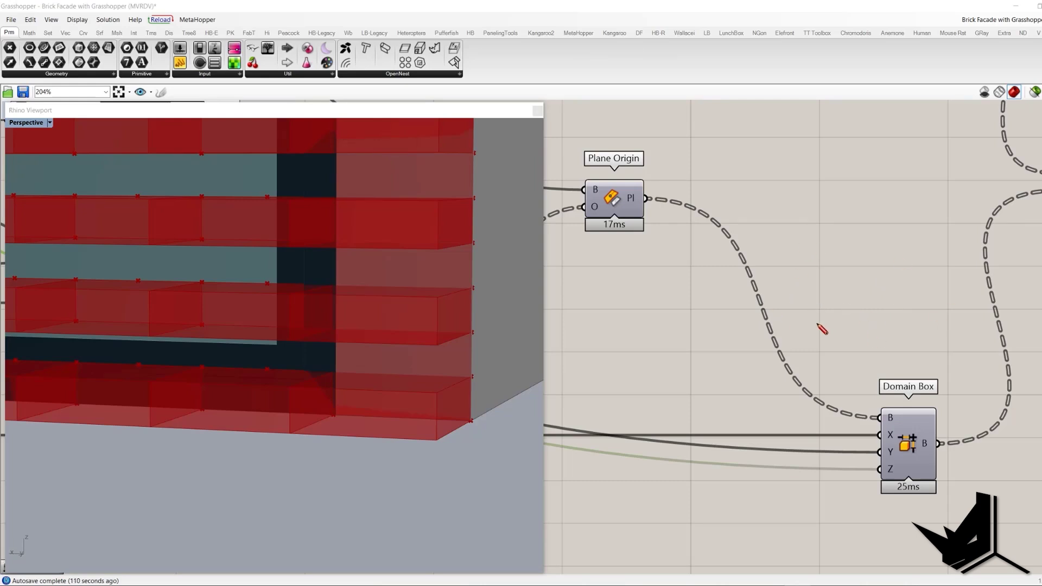
Sketch the domain "-105/2 to 105/2" on the canvas above the lower Domain Box.
mouse_move(724, 324)
mouse_down()
mouse_move(794, 309)
mouse_move(786, 301)
mouse_up()
mouse_move(798, 300)
mouse_down()
mouse_move(807, 321)
mouse_move(796, 319)
mouse_up()
drag(800, 298, 819, 296)
mouse_move(775, 335)
mouse_down()
mouse_move(818, 333)
mouse_move(803, 372)
mouse_up()
mouse_move(846, 322)
mouse_down()
mouse_move(864, 323)
mouse_move(858, 336)
mouse_up()
drag(867, 326, 868, 345)
mouse_move(926, 317)
mouse_down()
mouse_move(941, 319)
mouse_move(951, 304)
mouse_move(962, 322)
mouse_up()
drag(969, 304, 986, 298)
mouse_move(937, 339)
mouse_down()
mouse_move(970, 336)
mouse_move(979, 380)
mouse_up()
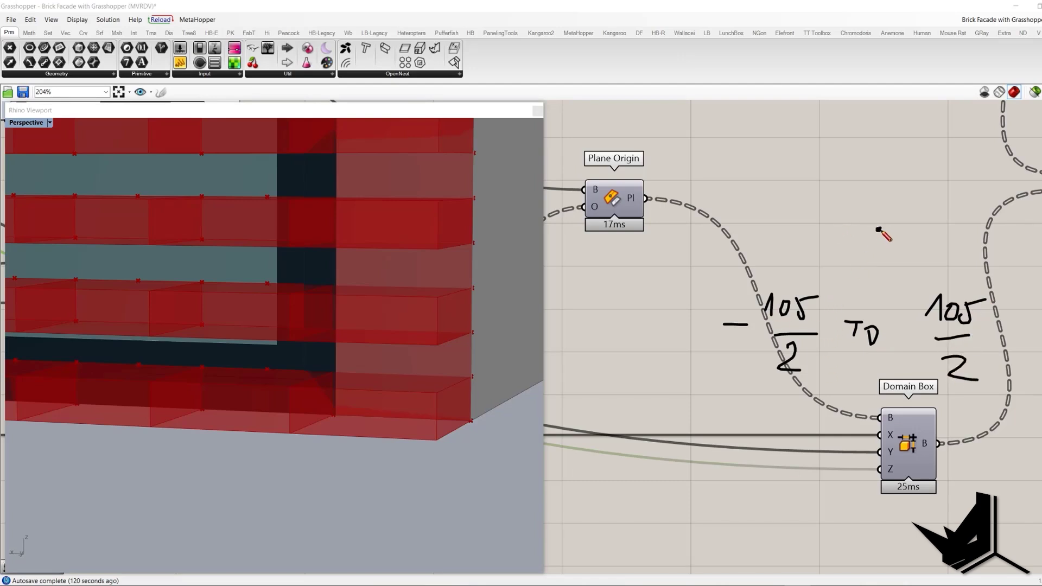
Sketch a box centred on its point and one starting at its point, circle the centred one, and clear the sketches.
mouse_move(880, 229)
mouse_down()
mouse_move(836, 223)
mouse_move(867, 240)
mouse_move(936, 229)
mouse_up()
drag(936, 230, 918, 237)
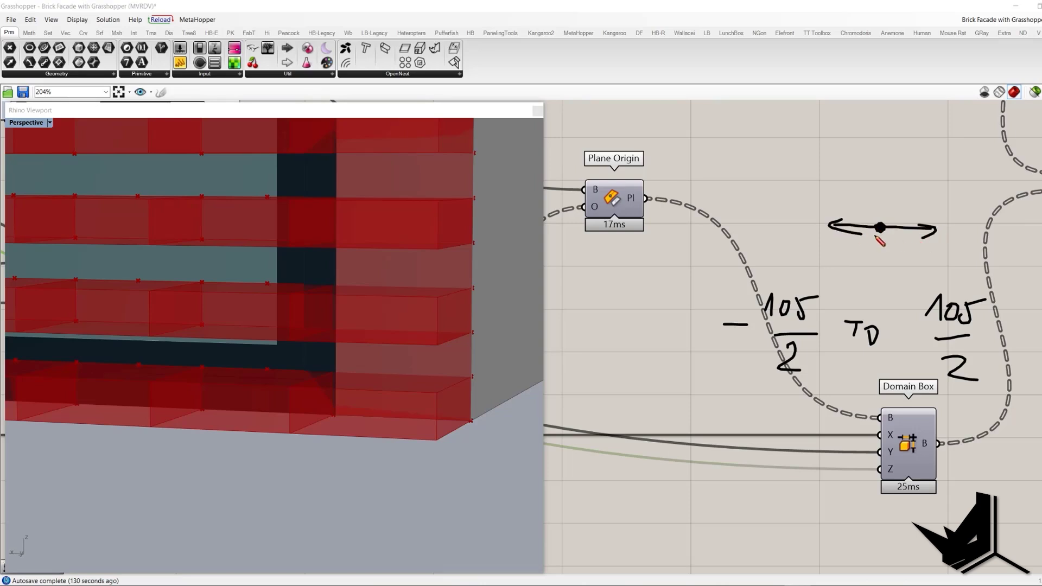
mouse_move(834, 188)
mouse_down()
mouse_move(832, 216)
mouse_move(938, 190)
mouse_move(946, 235)
mouse_up()
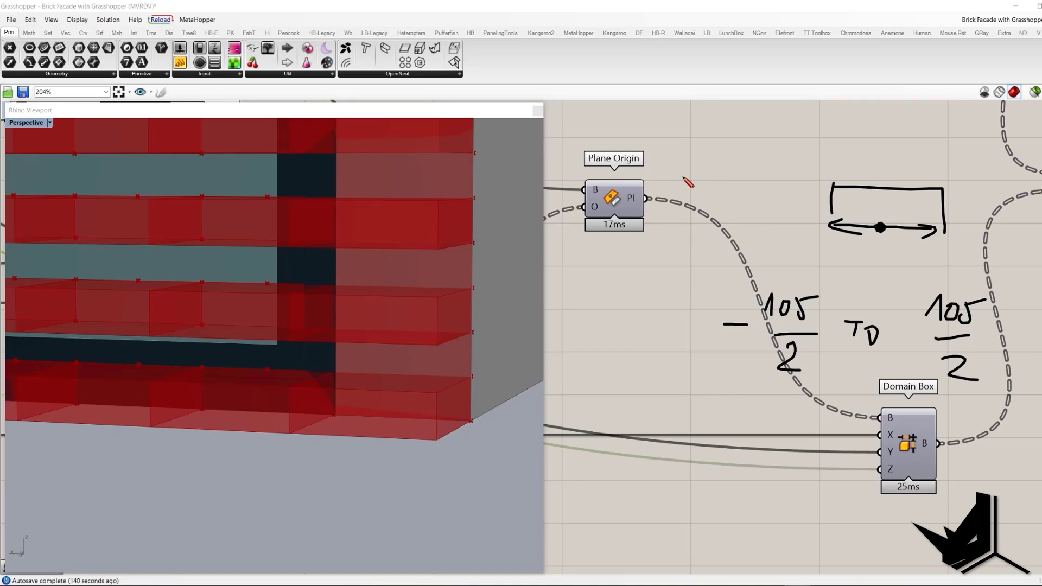
mouse_move(677, 149)
mouse_down()
mouse_move(789, 150)
mouse_move(772, 157)
mouse_up()
mouse_move(682, 120)
mouse_down()
mouse_move(684, 145)
mouse_move(782, 121)
mouse_move(783, 148)
mouse_up()
mouse_move(885, 170)
mouse_down()
mouse_move(977, 246)
mouse_move(820, 162)
mouse_up()
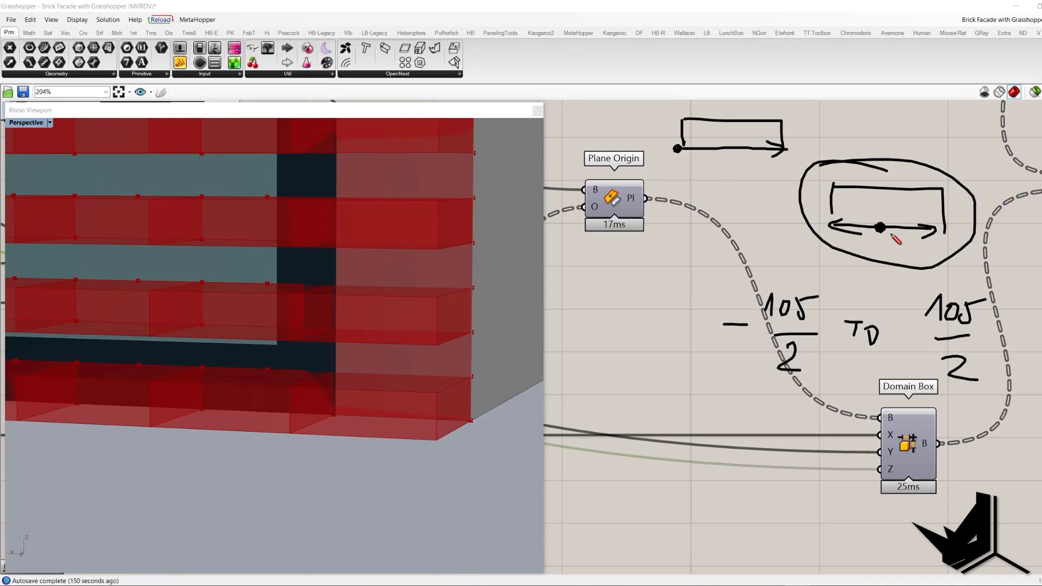
mouse_move(786, 275)
mouse_down()
mouse_move(850, 425)
mouse_move(966, 305)
mouse_move(750, 261)
mouse_up()
key(Escape)
Trace the X domain back to the brick length slider and inspect the result of the first Division by 2.
scroll(900, 354, down, 4)
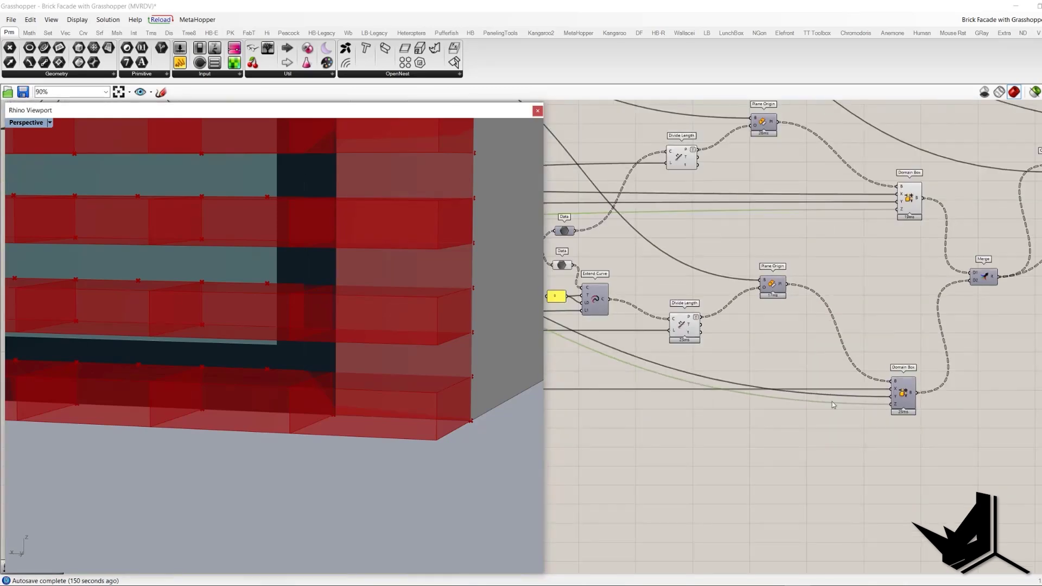
scroll(575, 406, down, 4)
right_drag(576, 406, 797, 409)
scroll(617, 361, up, 6)
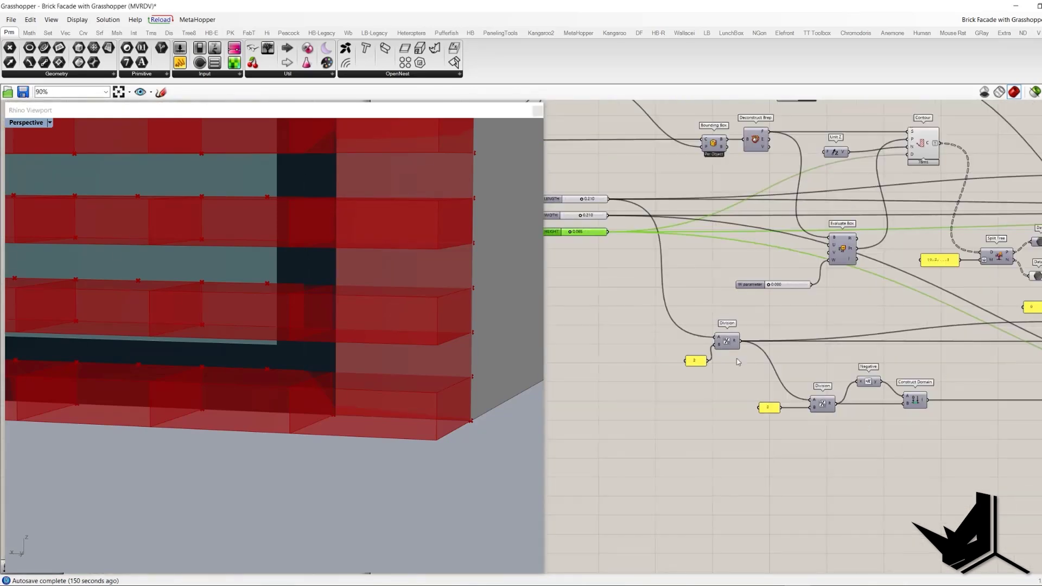
click(609, 216)
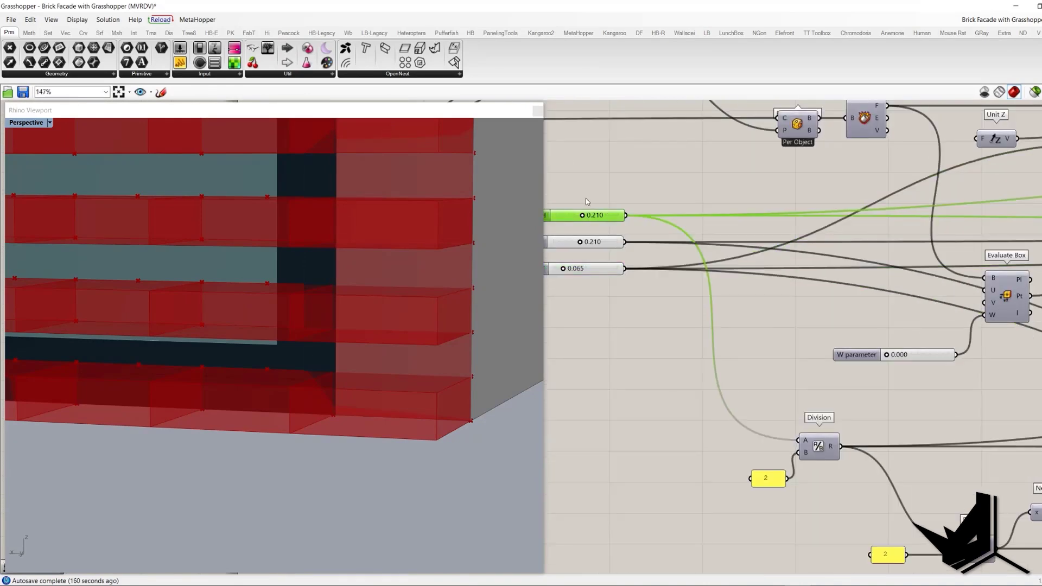
right_drag(835, 459, 712, 381)
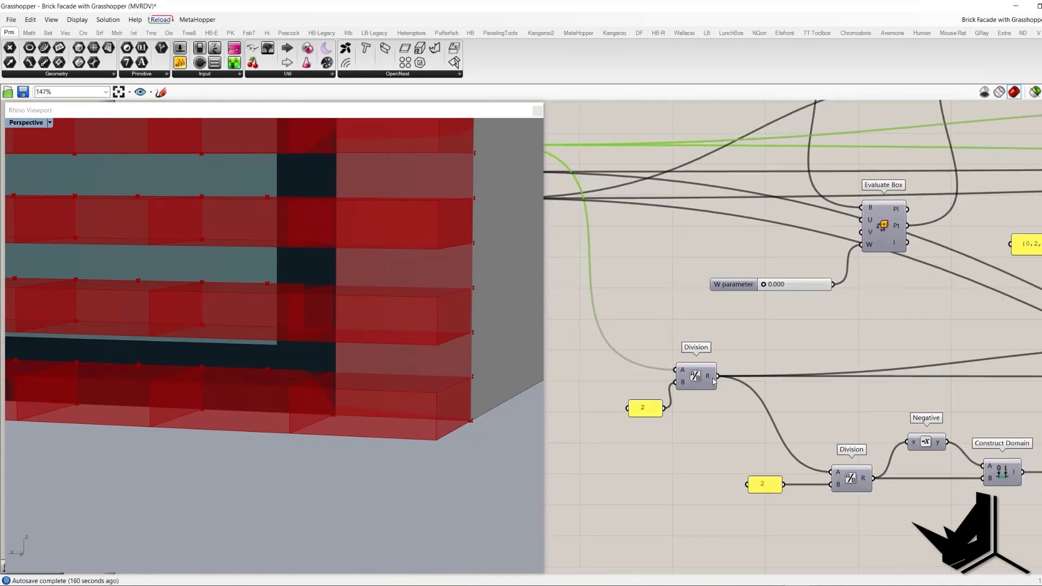
mouse_move(711, 380)
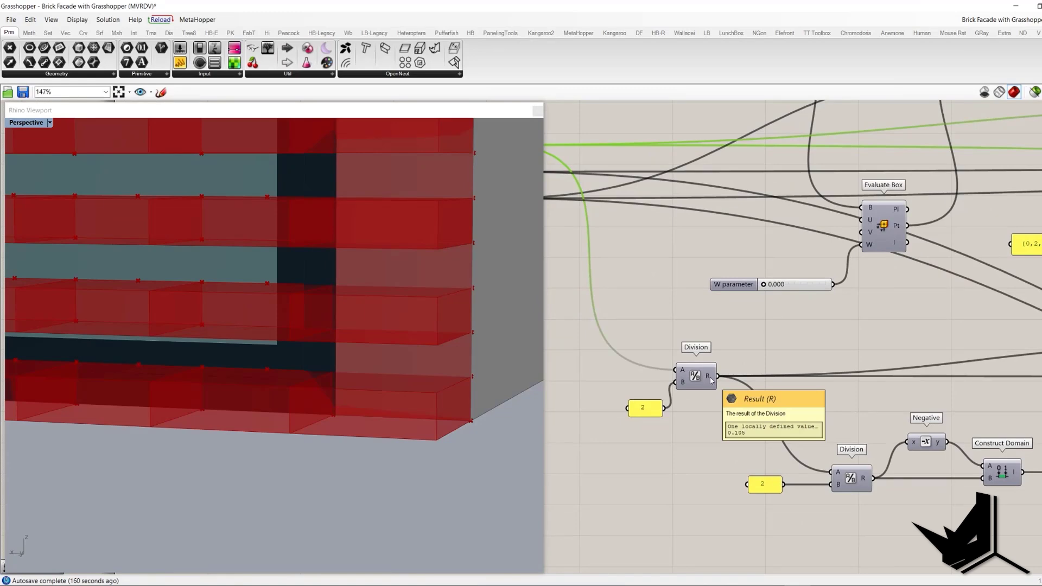
right_drag(711, 380, 645, 346)
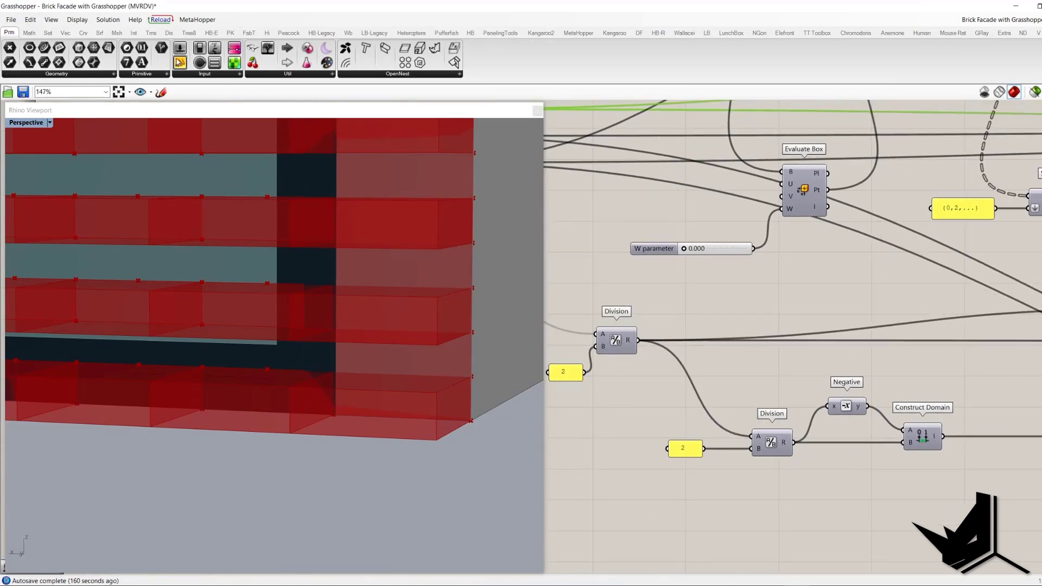
Add a panel above Construct Domain and wire the Negative component's output into it.
drag(186, 73, 844, 489)
right_drag(849, 421, 764, 386)
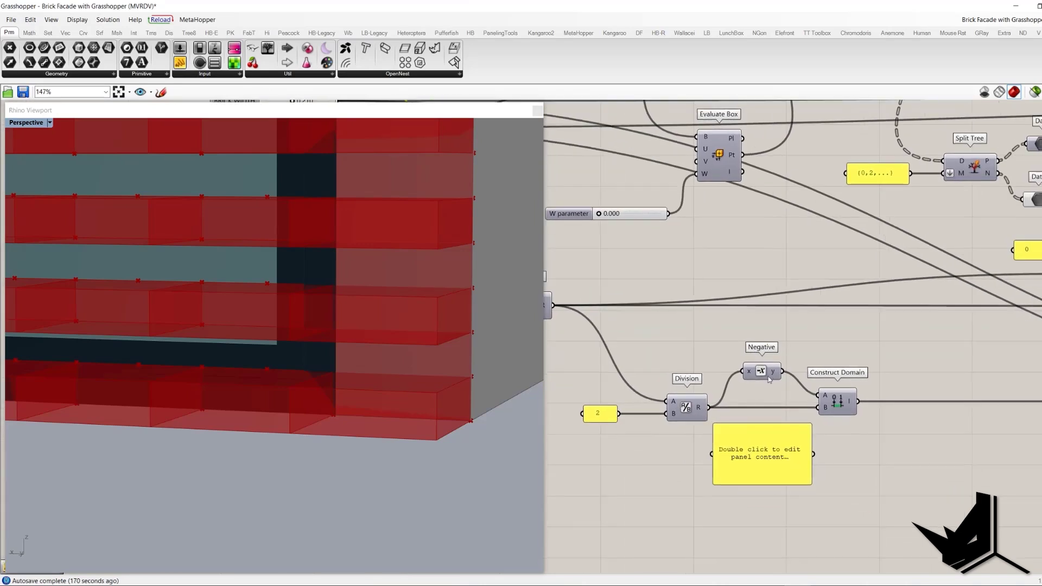
drag(712, 454, 782, 371)
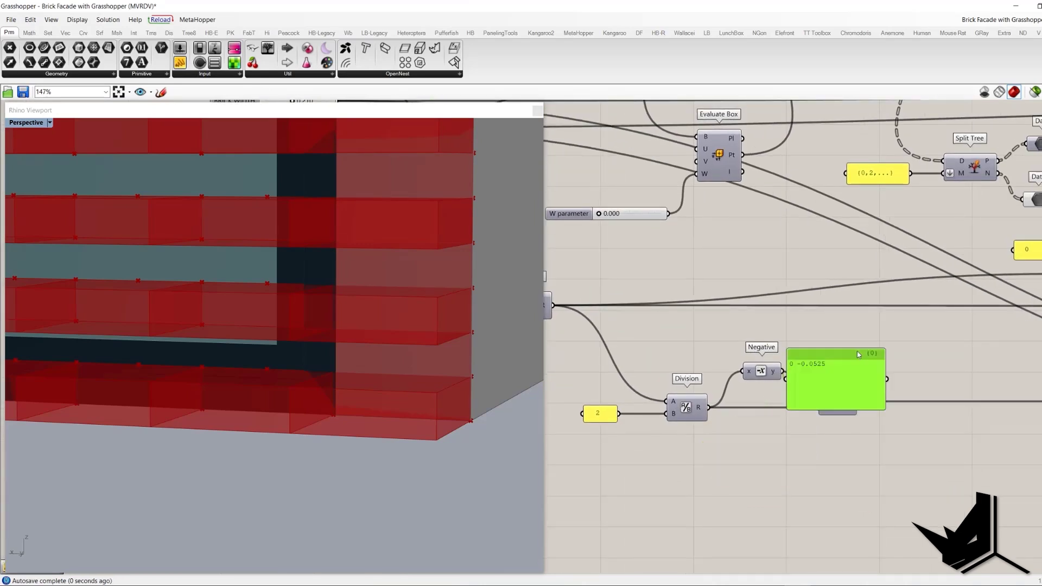
drag(766, 455, 872, 333)
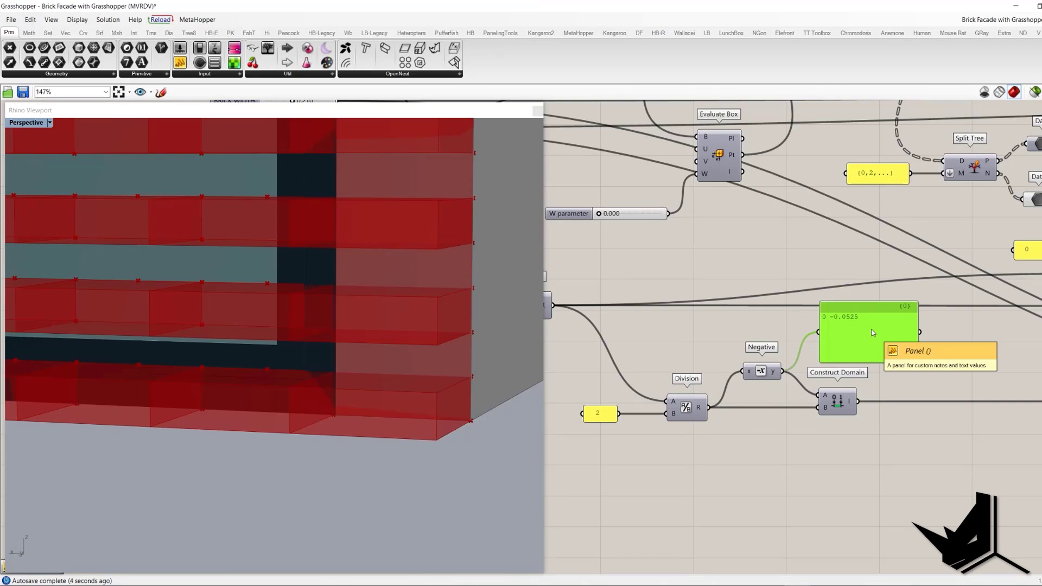
drag(873, 333, 883, 323)
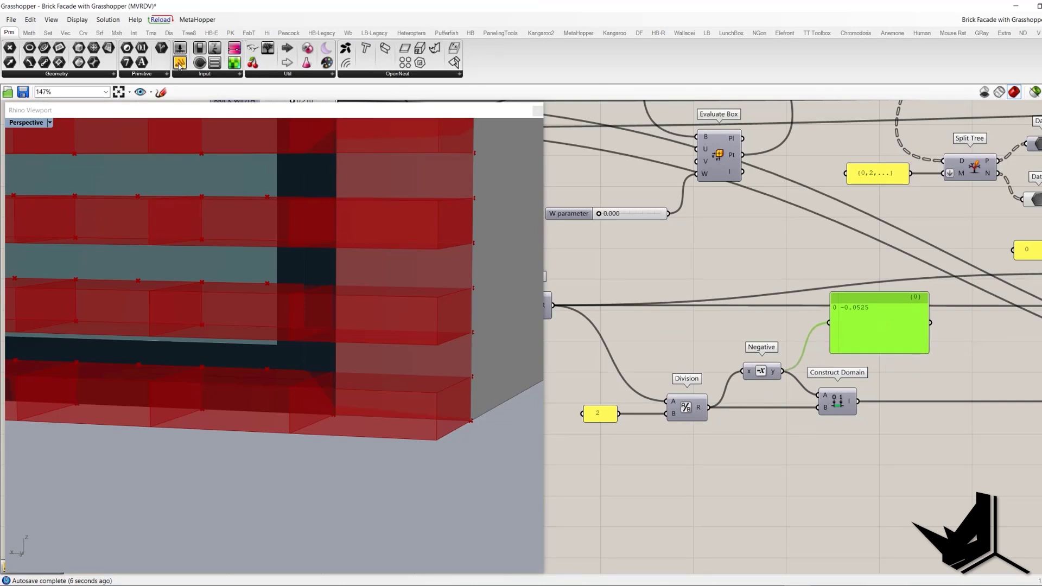
Show the second Division's result in another panel below Construct Domain, and delete the temporary panels.
click(849, 473)
drag(709, 408, 824, 466)
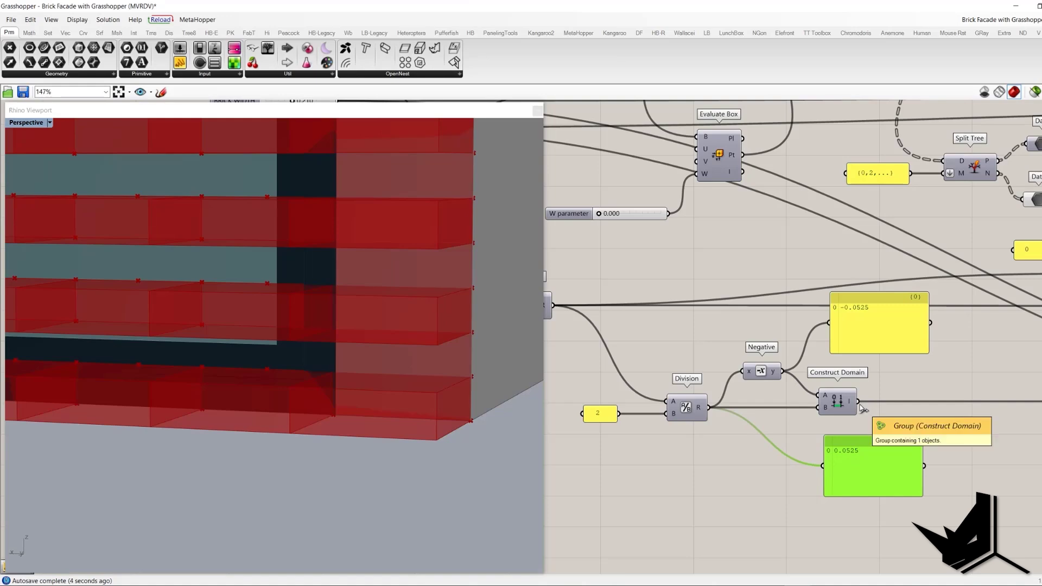
drag(858, 402, 946, 461)
scroll(892, 445, down, 1)
scroll(892, 445, down, 2)
drag(859, 484, 709, 351)
key(Delete)
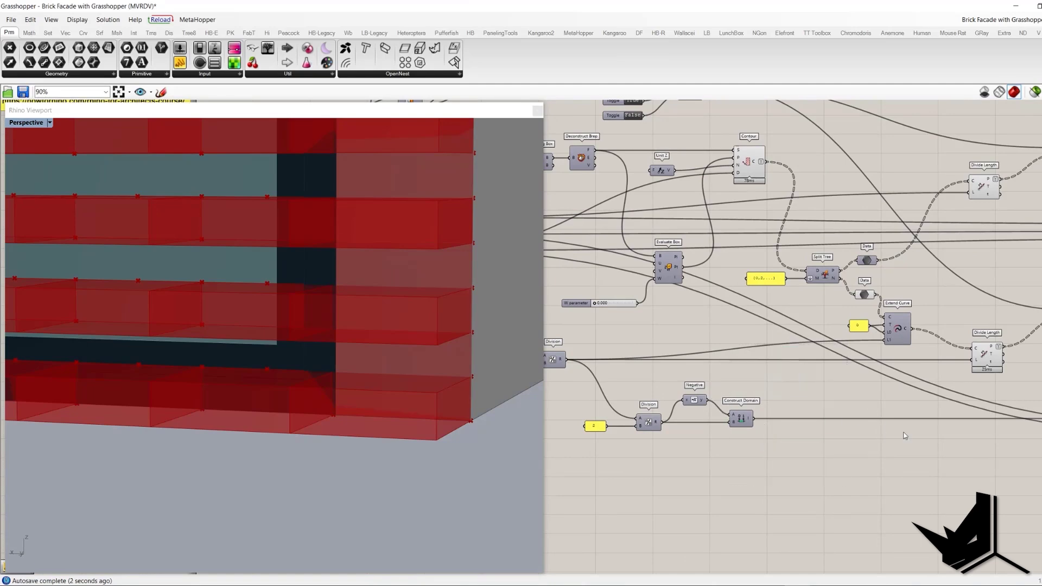
Select the lower Domain Box and turn on its preview.
scroll(882, 433, up, 6)
click(899, 380)
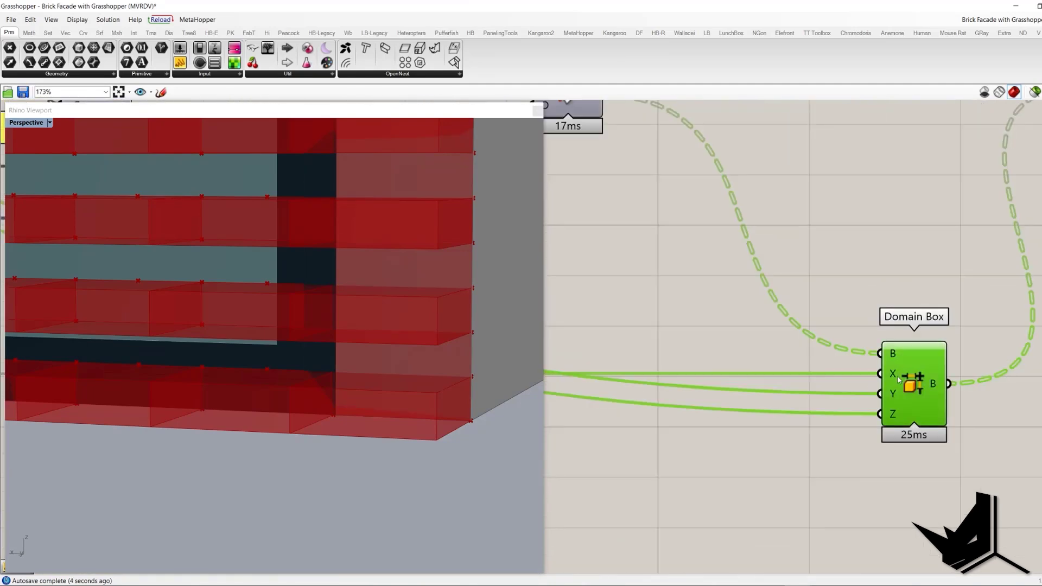
scroll(900, 380, down, 3)
right_click(864, 306)
click(894, 310)
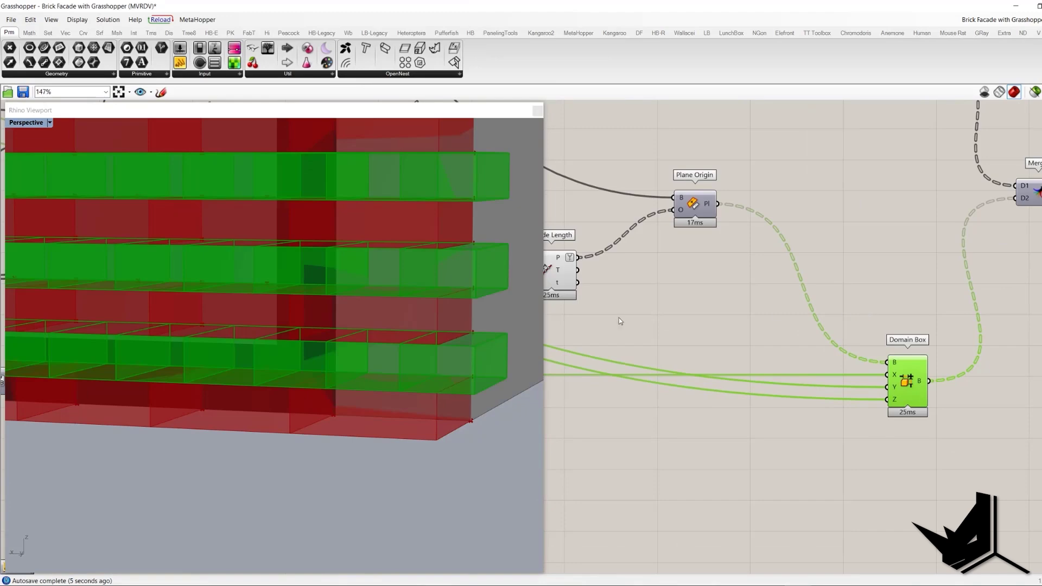
Examine the half-brick offset rows against the regular rows at the façade's lower corner.
scroll(310, 351, down, 4)
right_drag(312, 350, 295, 383)
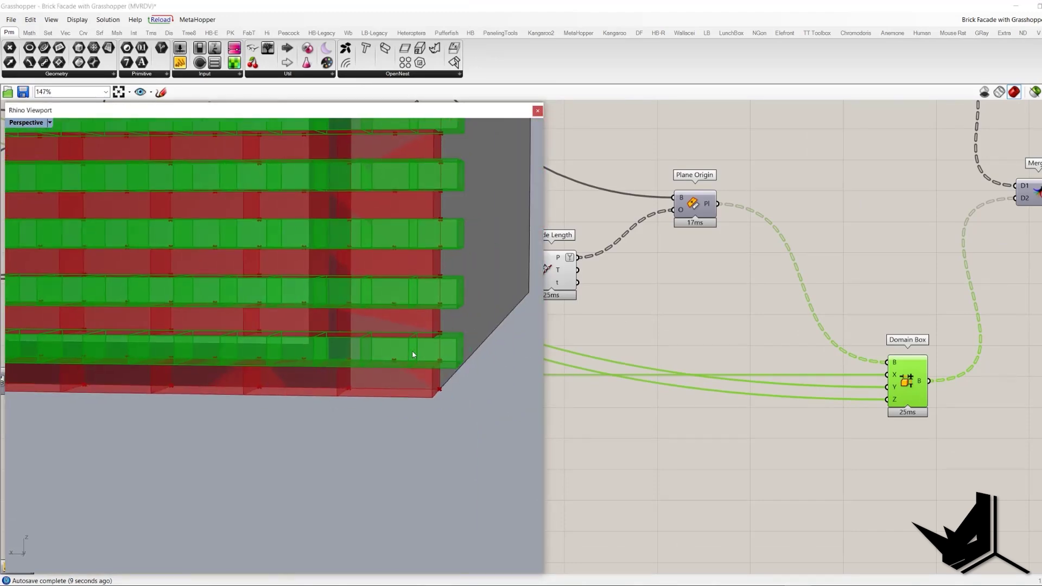
scroll(412, 353, up, 4)
right_drag(423, 344, 449, 361)
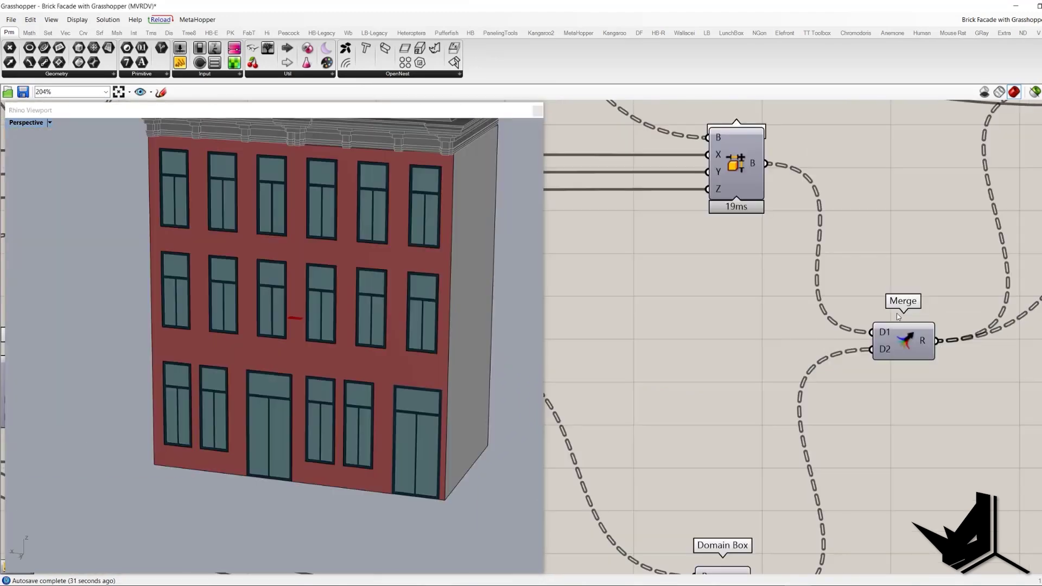
Turn on the preview of the Merge component that combines both sets of brick boxes.
right_click(899, 321)
click(895, 280)
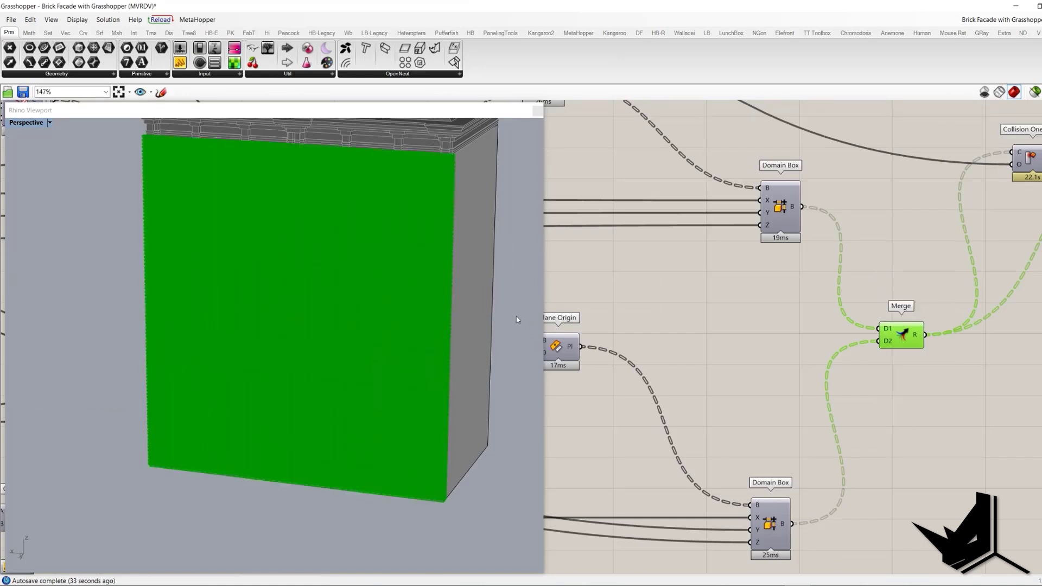
Examine the merged brick boxes across the whole façade, and turn off the Merge component's preview.
right_drag(211, 339, 284, 333)
scroll(383, 291, up, 5)
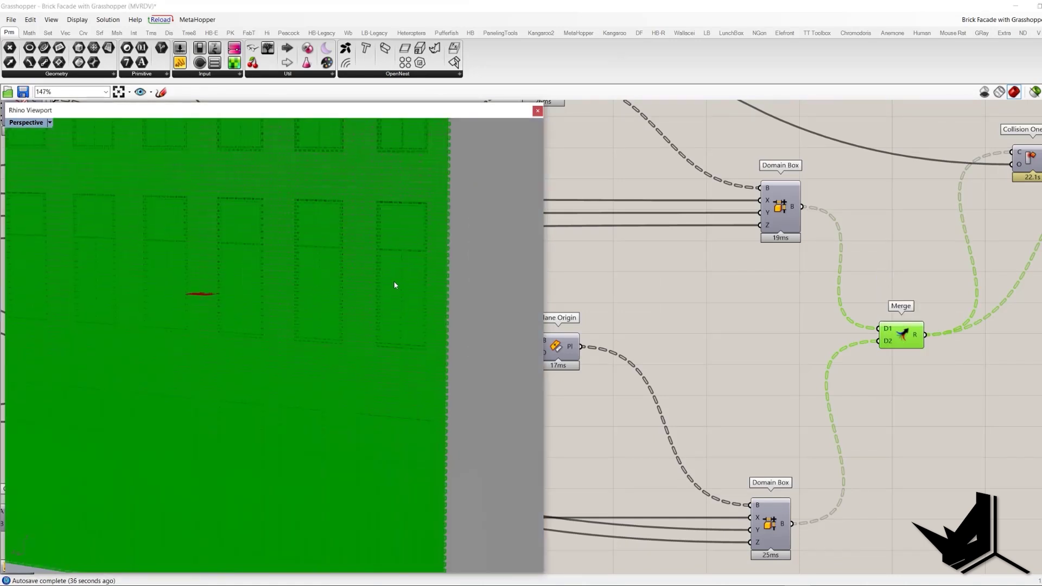
scroll(434, 333, down, 5)
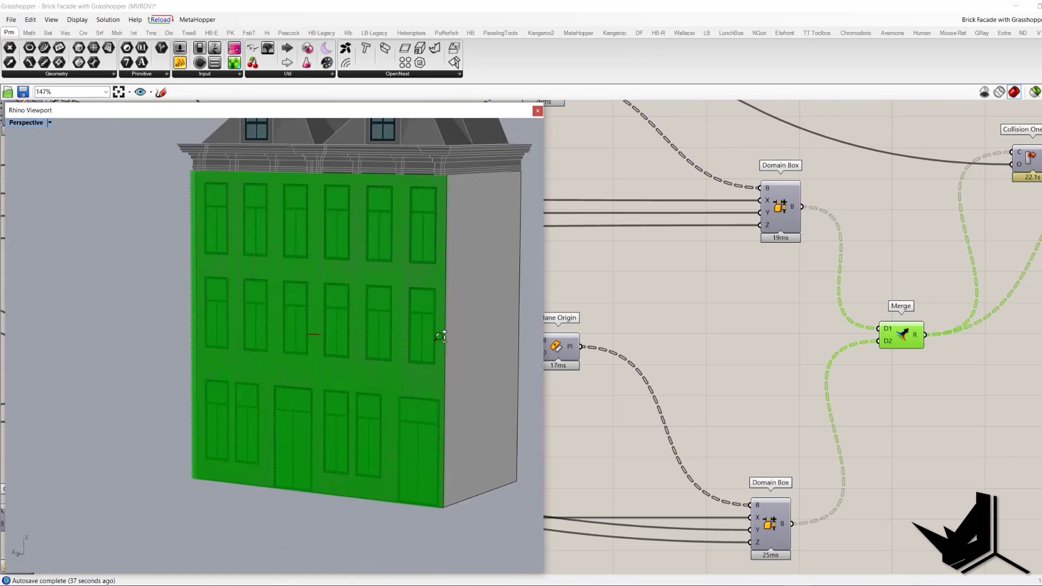
right_drag(443, 344, 465, 320)
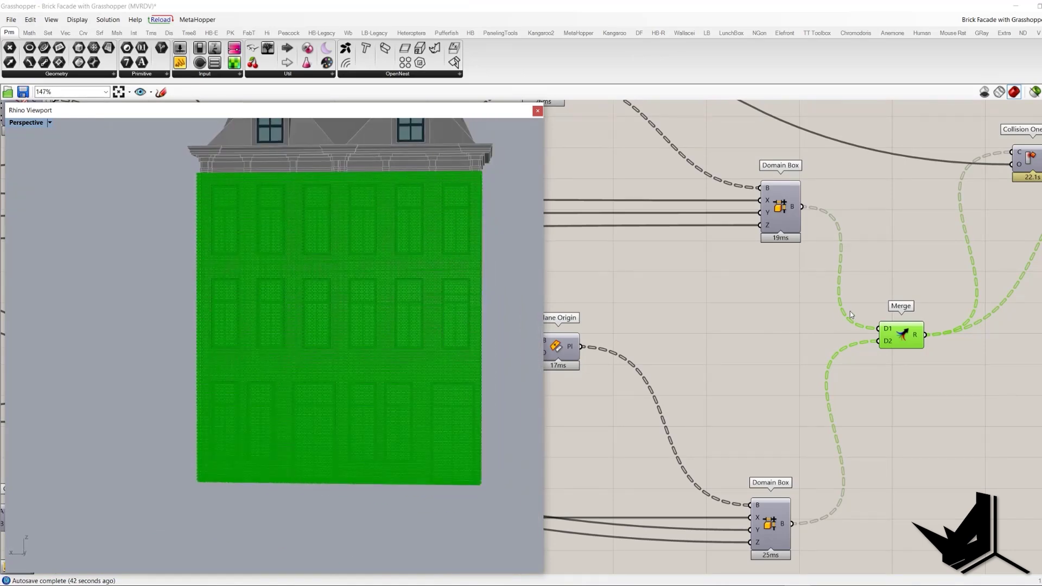
right_click(895, 280)
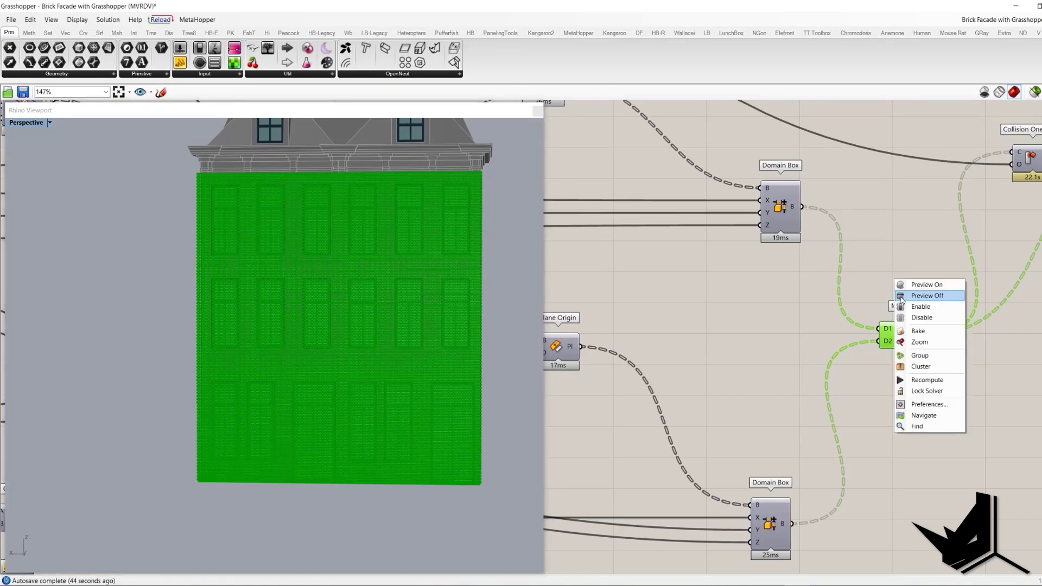
click(923, 296)
Select the Surface parameter at the start of the definition and examine the highlighted façade surface with its openings.
scroll(905, 315, down, 1)
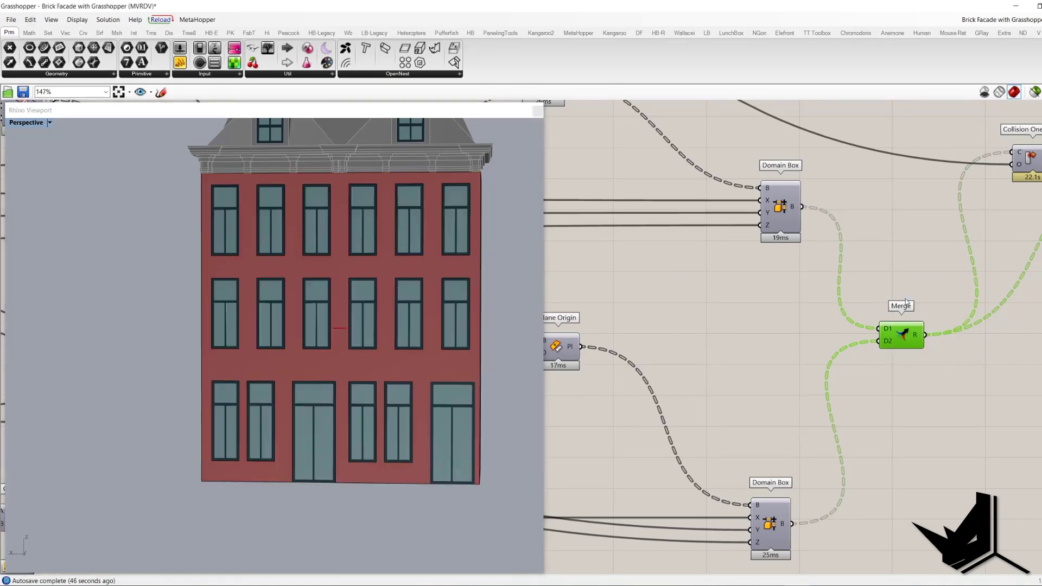
scroll(906, 315, down, 2)
scroll(740, 277, up, 5)
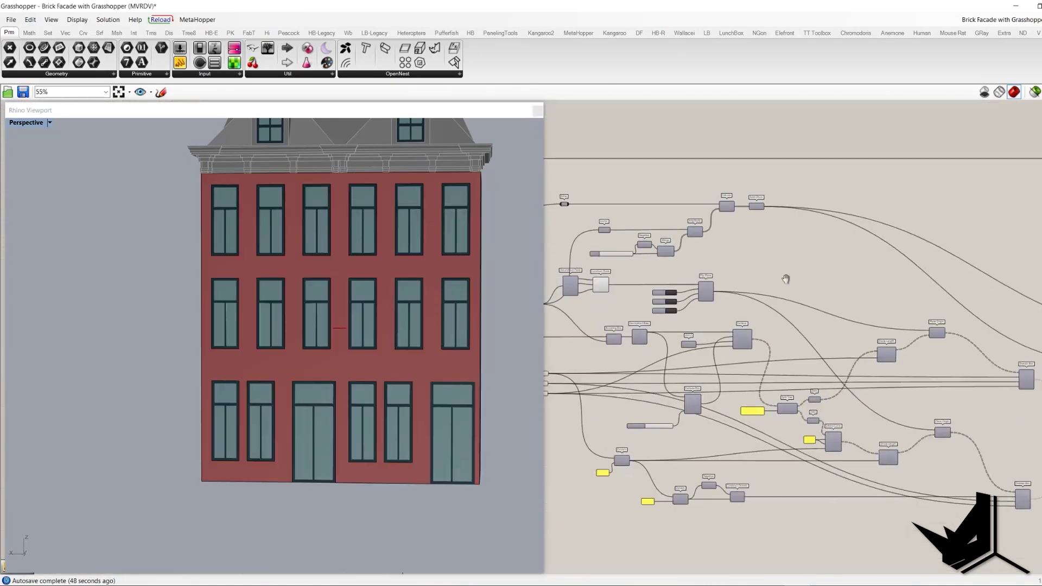
right_drag(453, 275, 435, 279)
right_drag(565, 332, 643, 315)
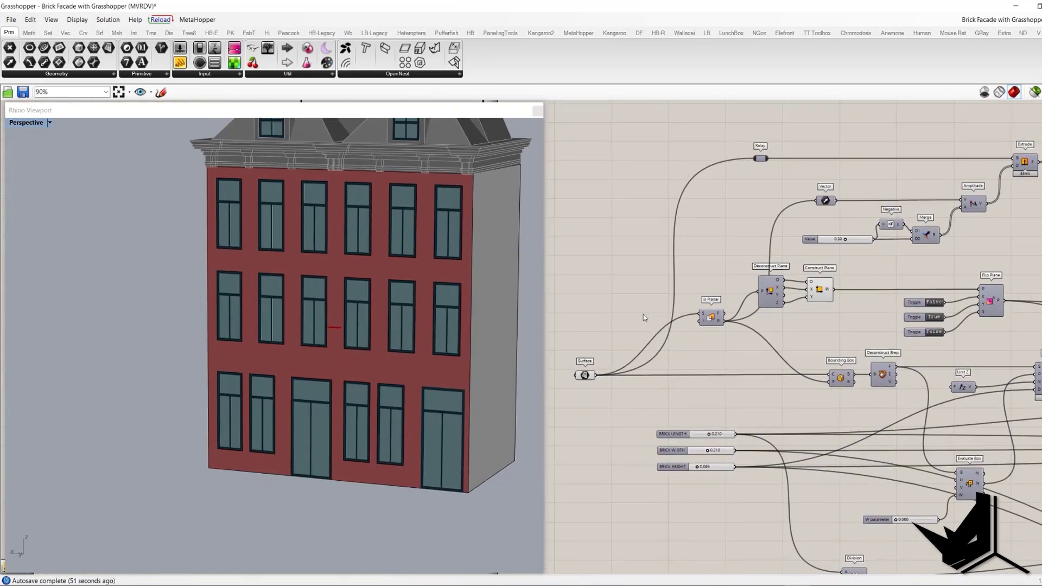
click(586, 375)
right_drag(384, 260, 360, 282)
right_drag(904, 178, 807, 193)
right_drag(277, 333, 342, 319)
scroll(716, 243, up, 1)
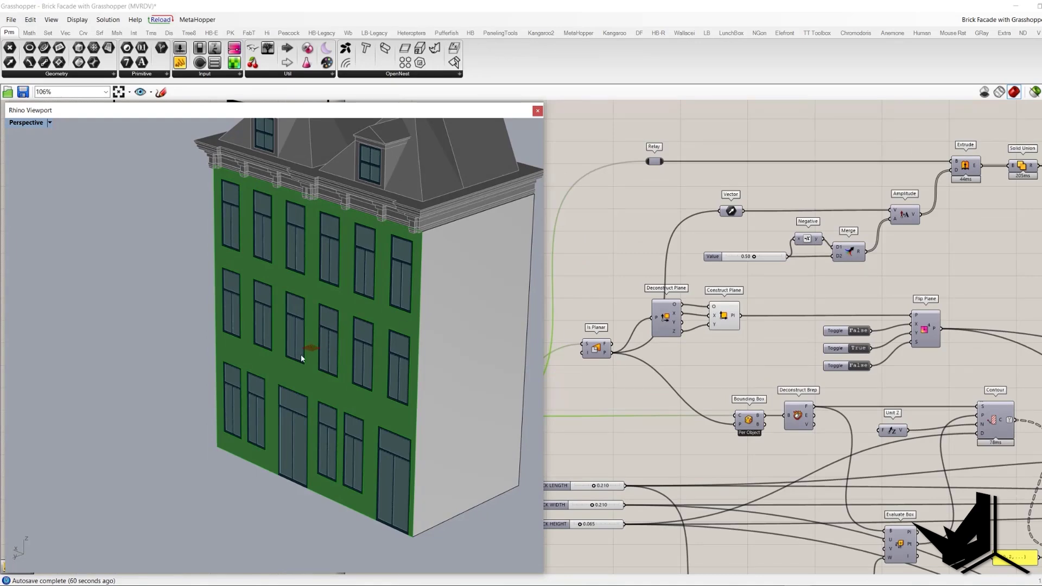
scroll(638, 320, up, 1)
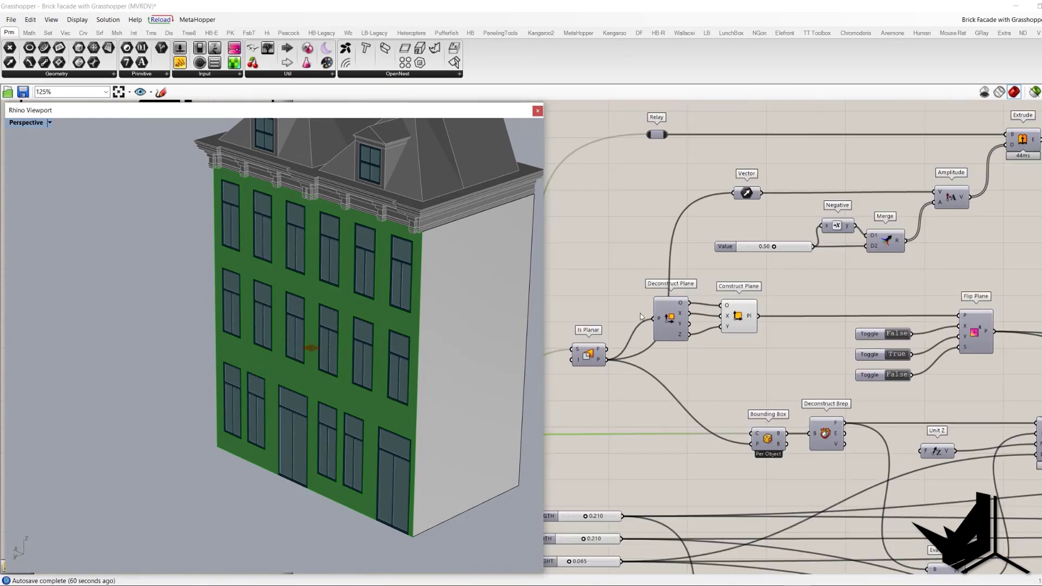
Highlight the Is Planar component fed by the façade surface.
right_drag(638, 320, 712, 361)
drag(654, 371, 701, 424)
drag(643, 355, 695, 411)
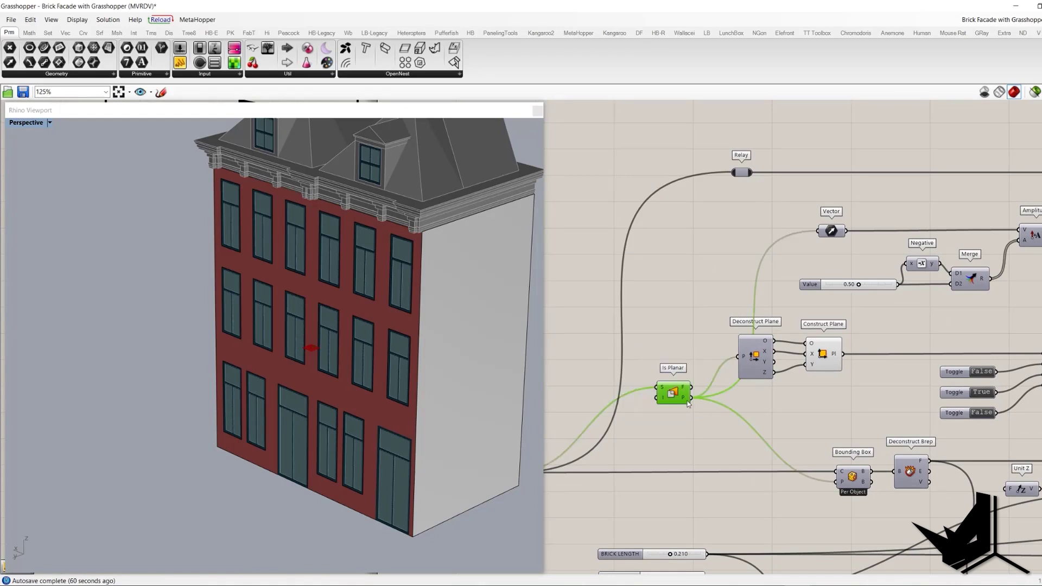
Highlight the Vector parameter and trace its wire back to the Deconstruct Plane component's Z output.
drag(806, 188, 861, 249)
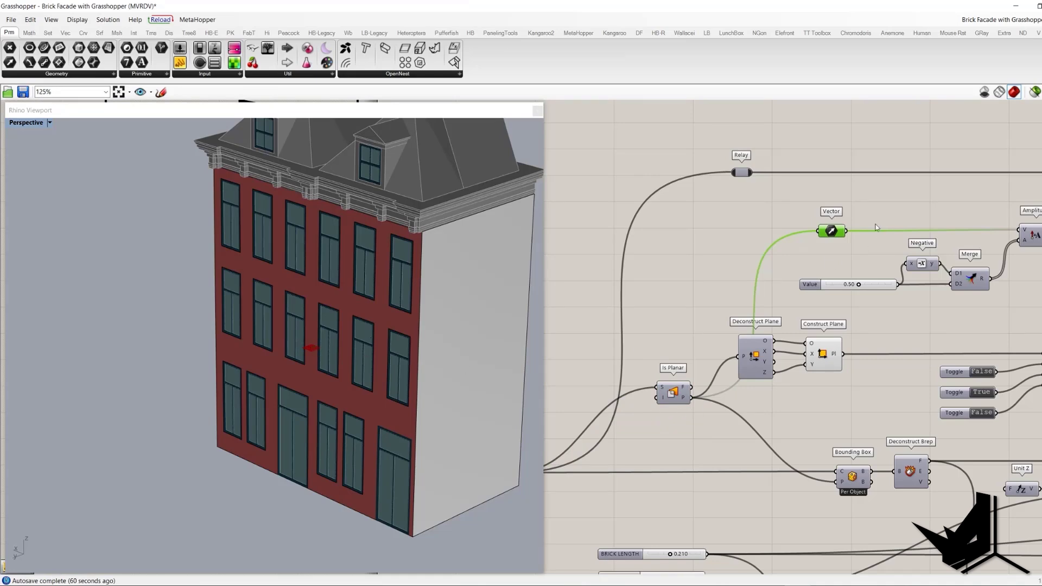
scroll(849, 225, up, 3)
drag(751, 205, 865, 260)
right_drag(862, 258, 728, 294)
drag(667, 249, 750, 298)
scroll(744, 304, down, 1)
right_drag(678, 373, 763, 340)
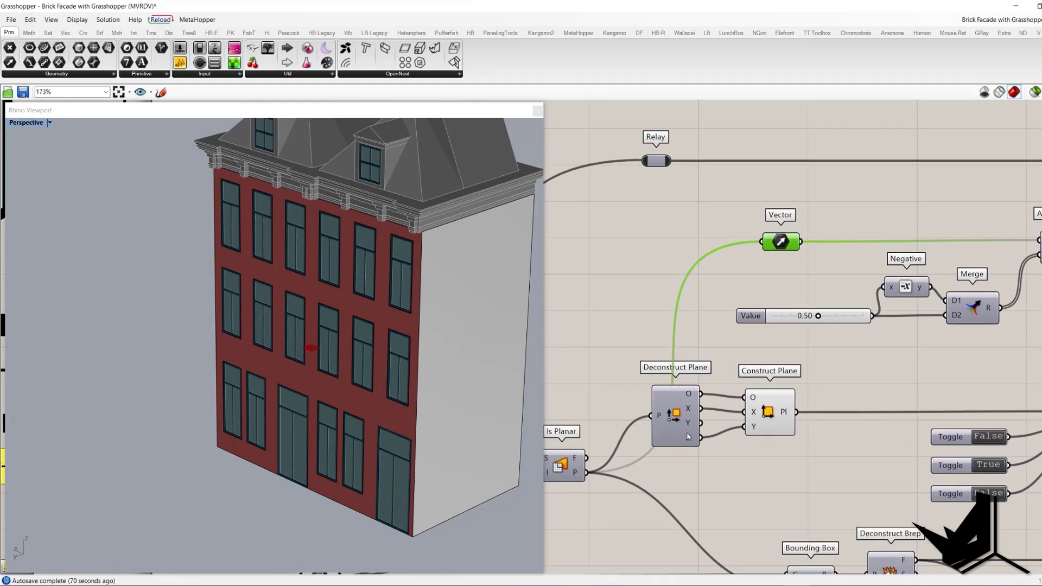
Trace the Vector parameter and the Value slider's Negative and Merge branch into the Amplitude component, and select Amplitude.
scroll(798, 268, down, 1)
right_drag(799, 268, 669, 307)
scroll(670, 306, down, 1)
scroll(673, 276, up, 2)
drag(621, 257, 693, 314)
scroll(690, 315, down, 1)
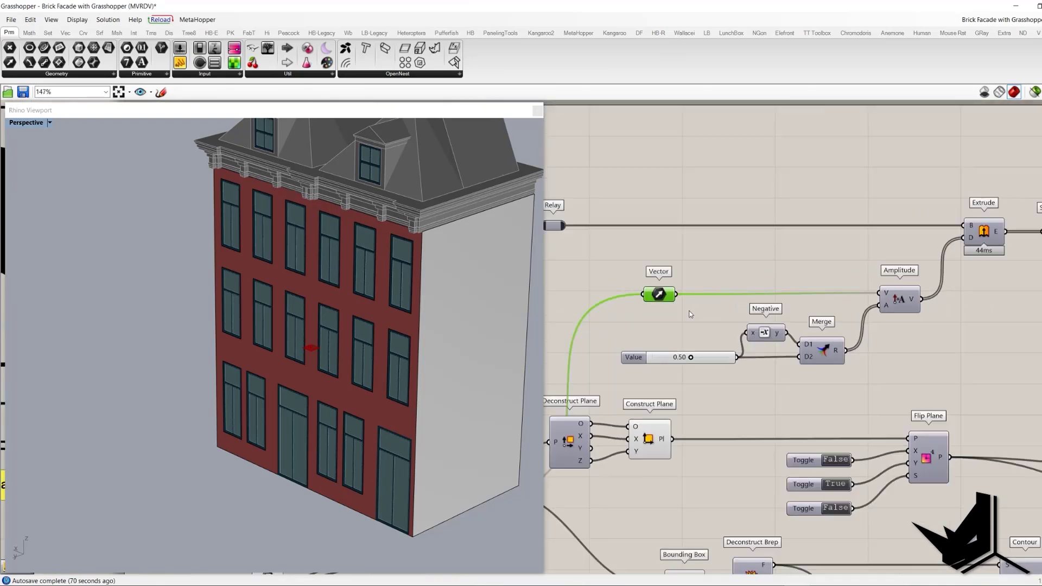
drag(605, 264, 707, 325)
right_drag(744, 275, 782, 271)
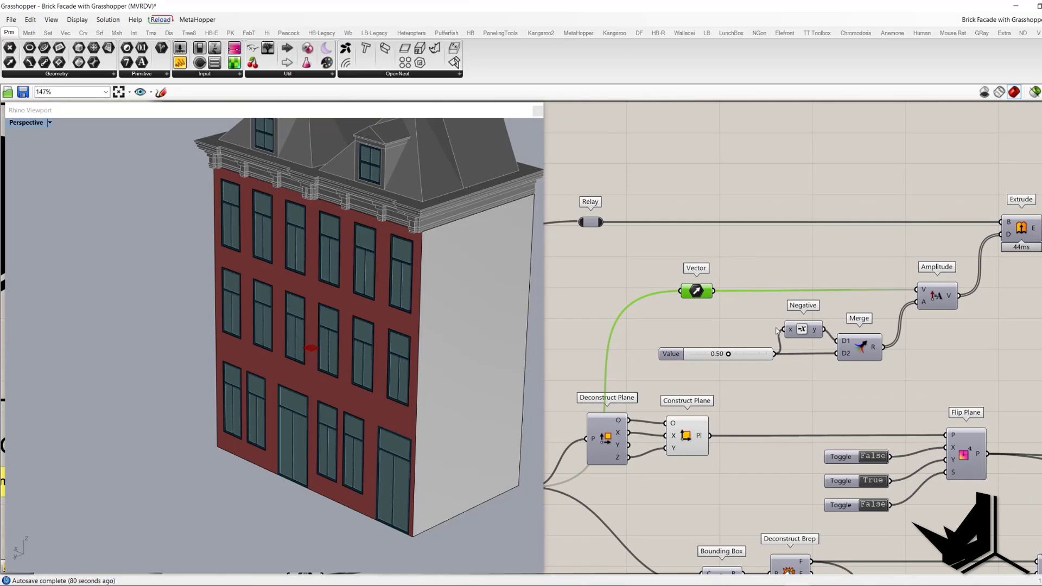
scroll(780, 327, up, 2)
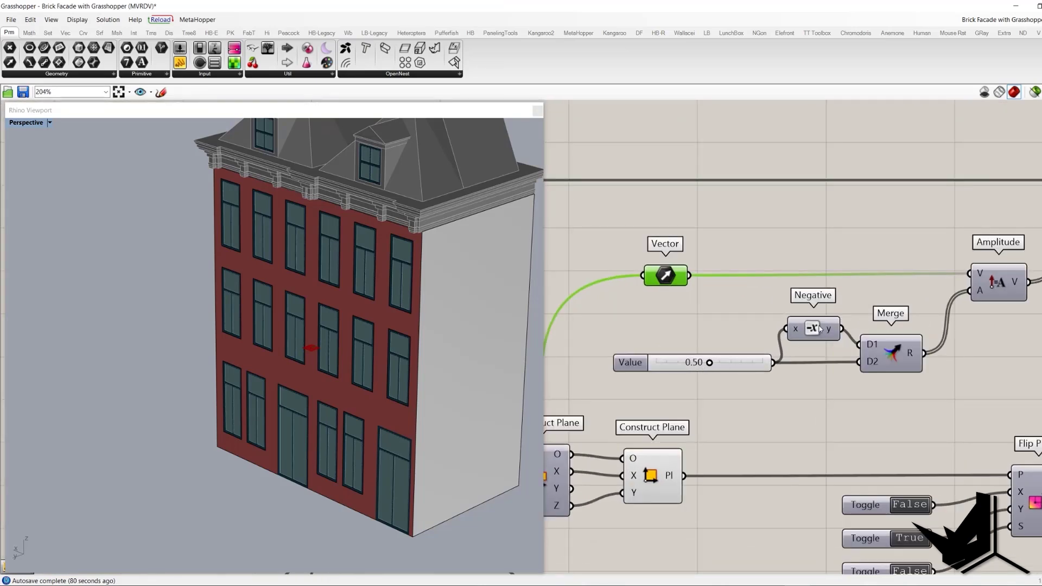
right_drag(853, 342, 844, 344)
scroll(845, 342, down, 1)
click(862, 304)
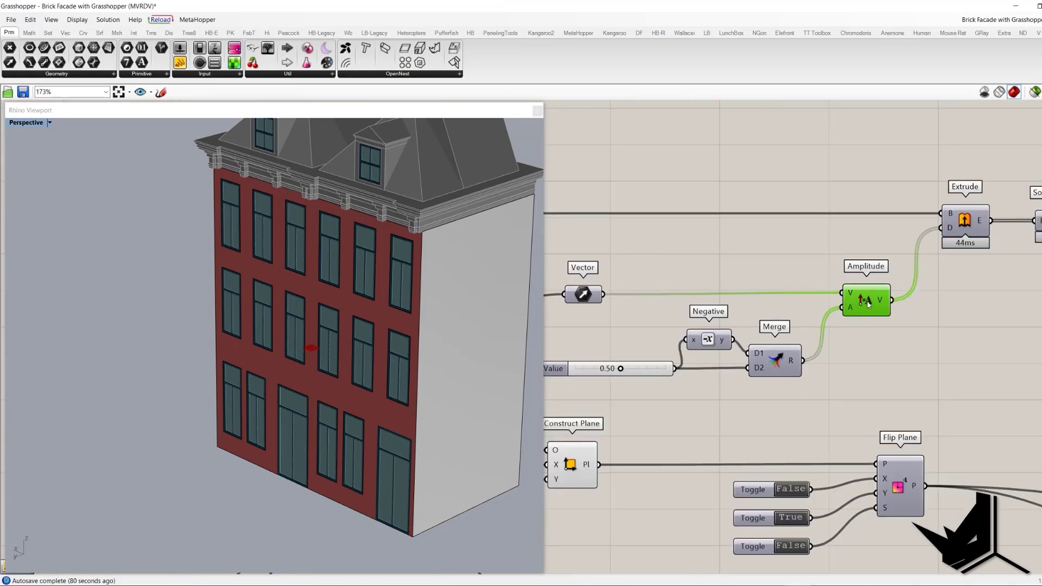
Select the Extrude component after Amplitude and turn on its preview.
mouse_move(881, 302)
right_drag(881, 302, 709, 341)
click(801, 260)
right_click(725, 173)
click(730, 177)
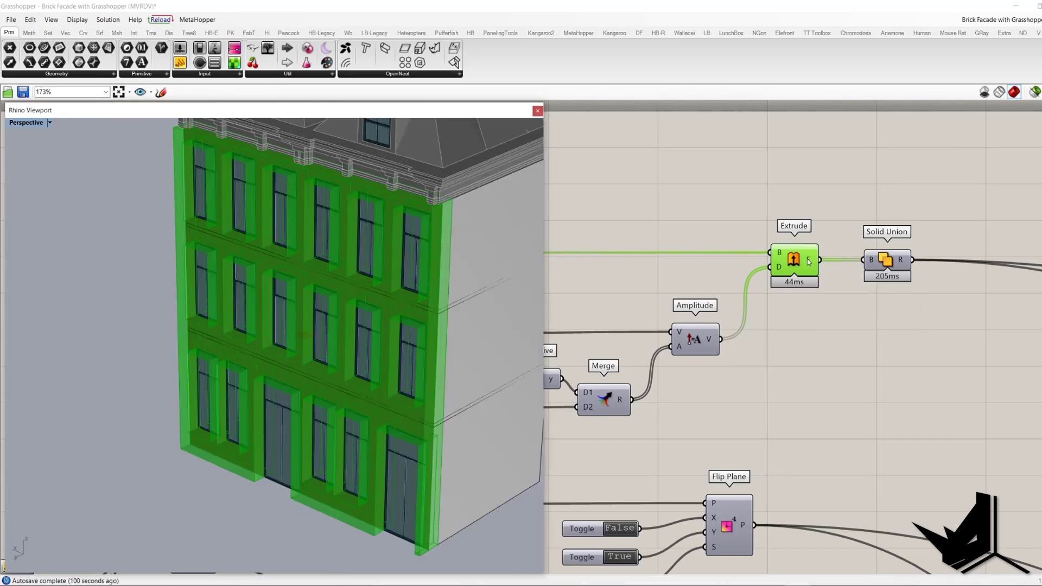
Select the Solid Union component and turn on its preview.
right_drag(906, 279, 794, 275)
click(784, 265)
right_click(820, 212)
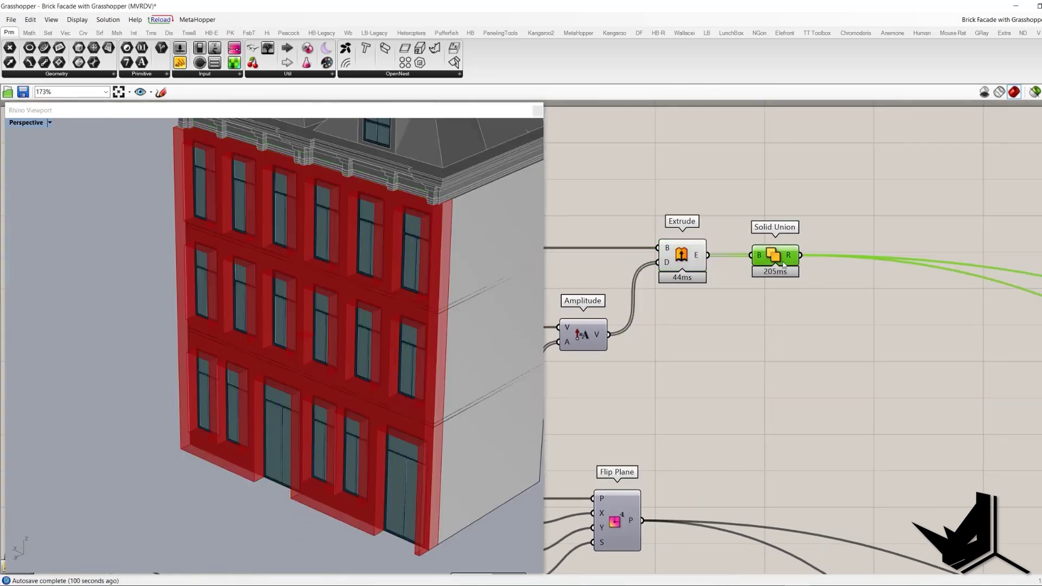
click(830, 216)
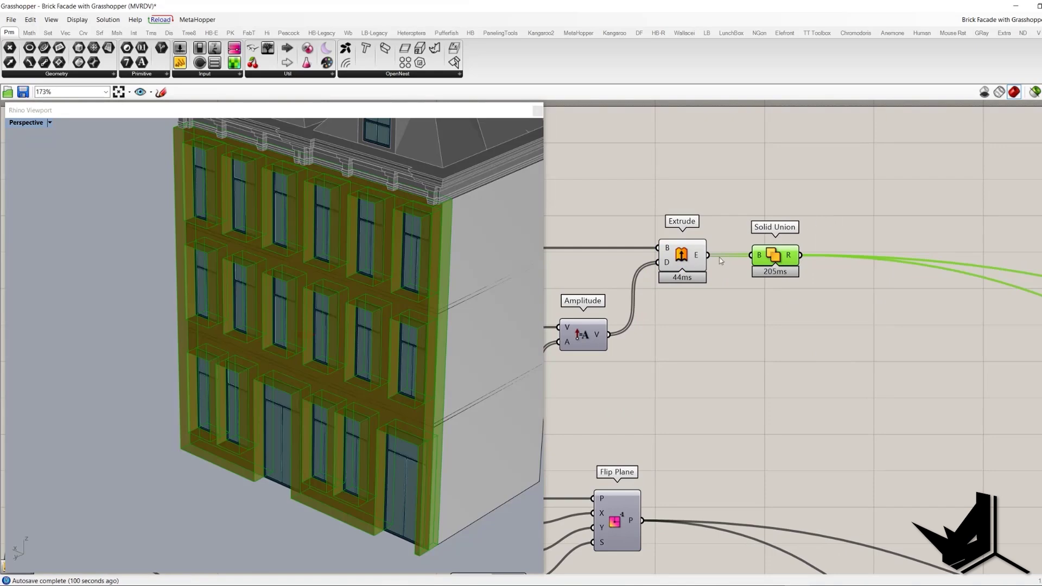
Turn off the Extrude component's preview so that only the united solid is displayed.
click(680, 259)
right_click(642, 167)
click(658, 184)
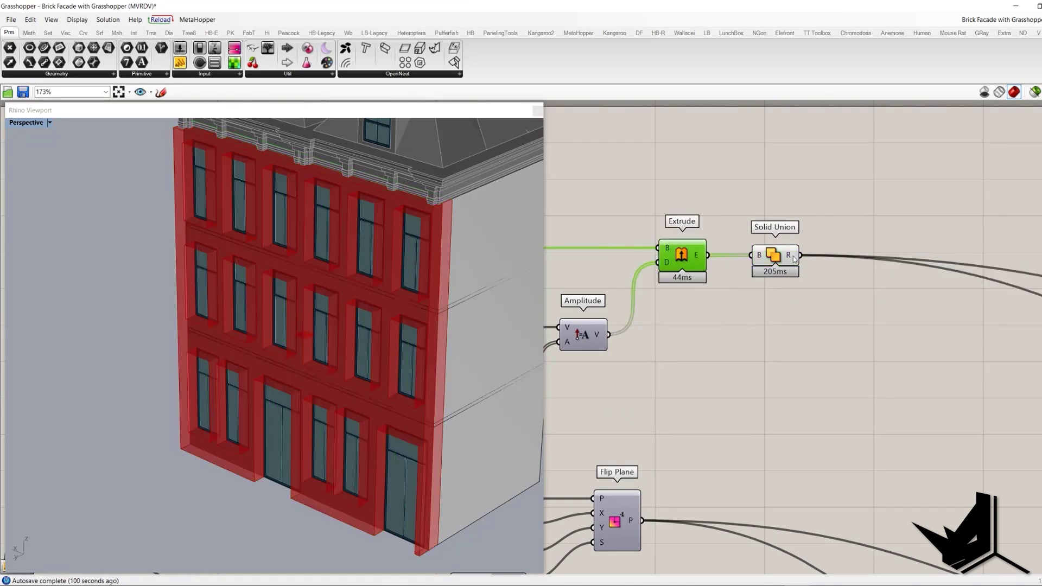
Follow the Solid Union output to the Collision One|Many component and highlight that component.
click(791, 256)
mouse_move(324, 340)
right_down()
mouse_move(376, 334)
mouse_move(310, 326)
right_up()
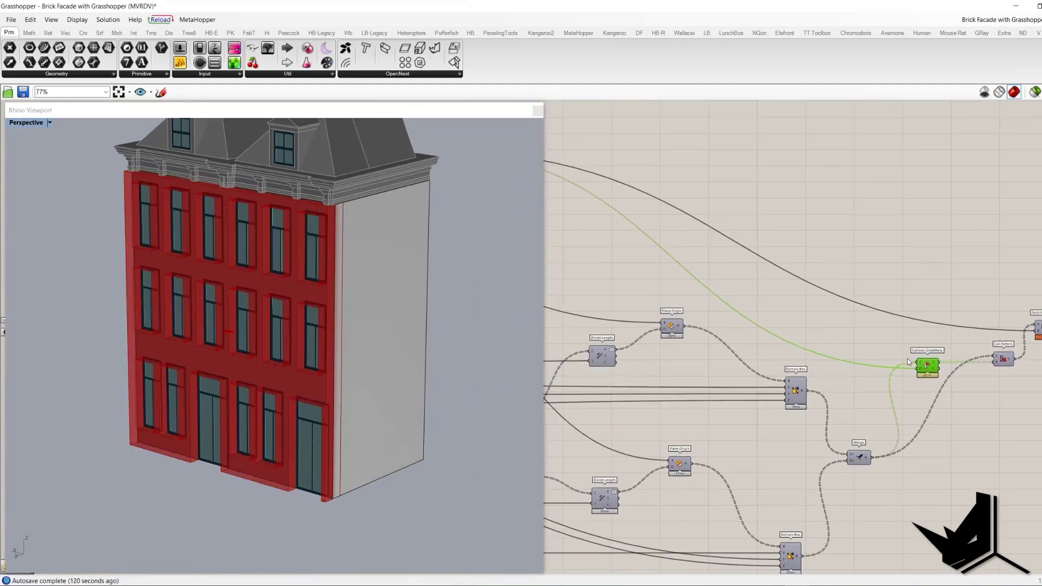
scroll(907, 360, up, 2)
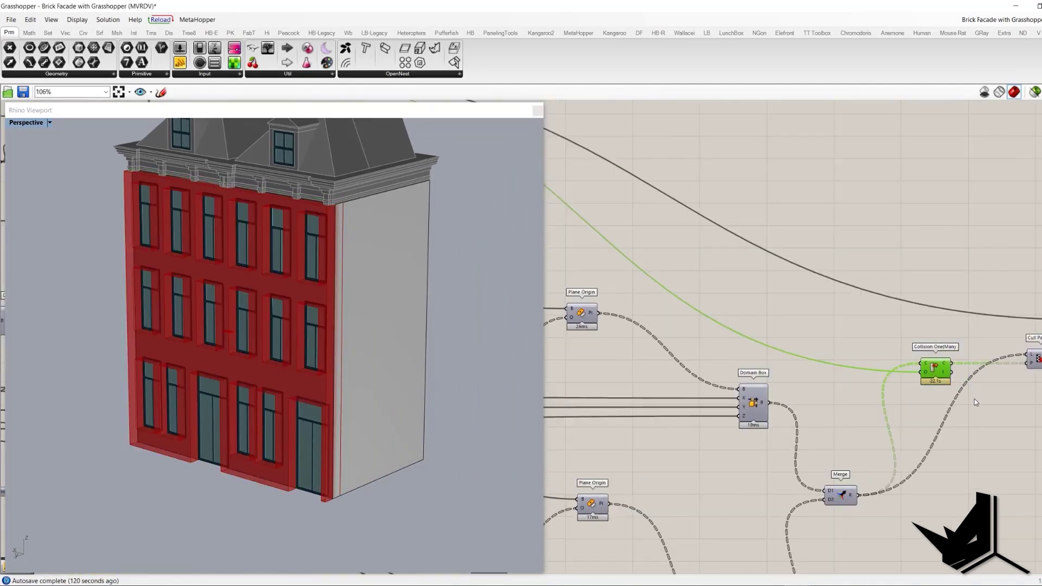
scroll(938, 345, up, 2)
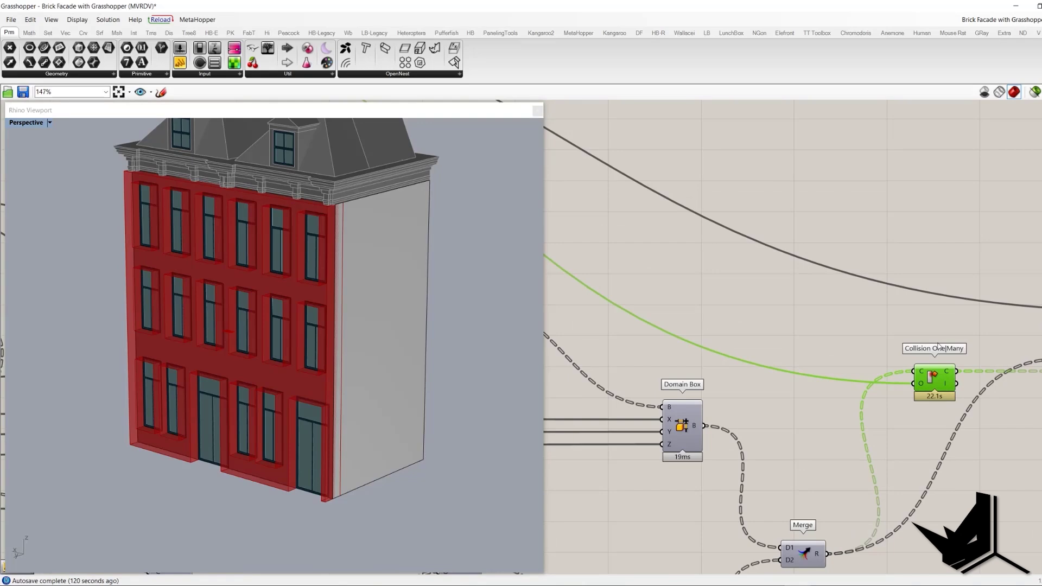
scroll(939, 345, down, 2)
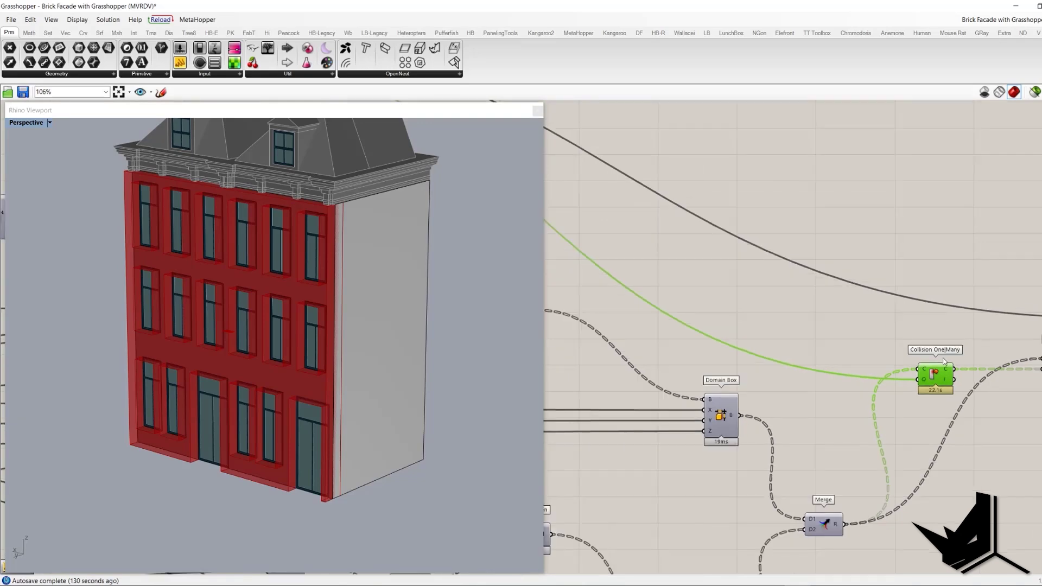
Select Solid Union and trace its wire to the Obstacles input of Collision One|Many.
right_drag(589, 253, 1040, 416)
click(723, 242)
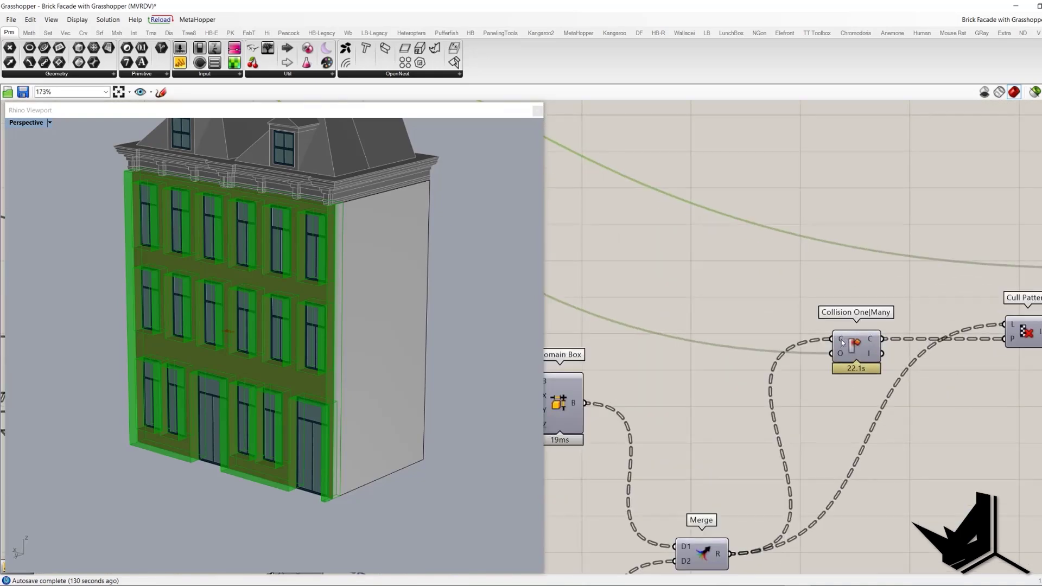
right_drag(843, 342, 866, 259)
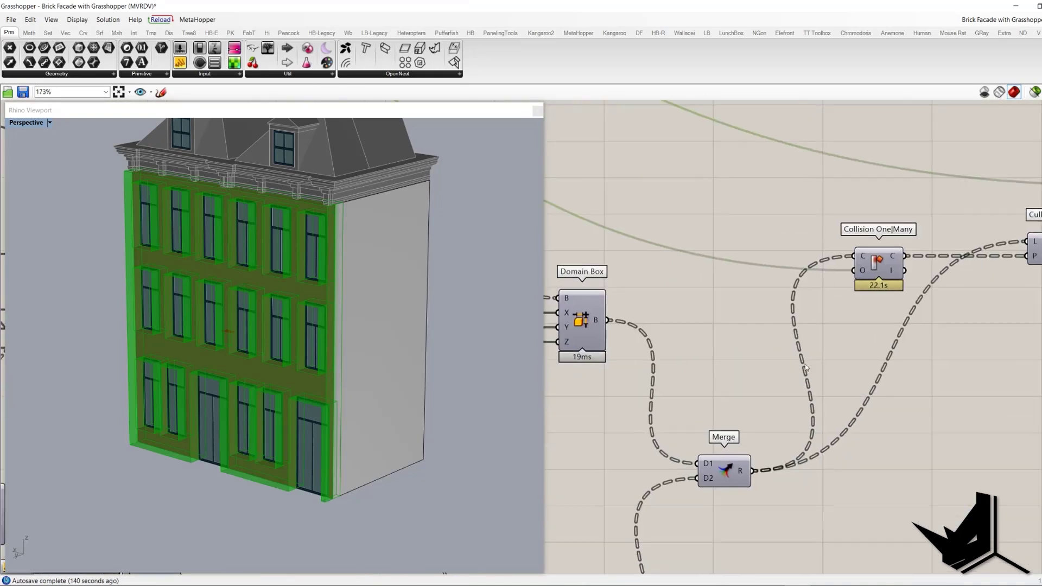
Briefly preview the merged brick boxes that feed the Collision One|Many component, and turn the Merge preview off again.
click(724, 470)
right_click(730, 392)
click(741, 399)
right_click(725, 349)
click(751, 363)
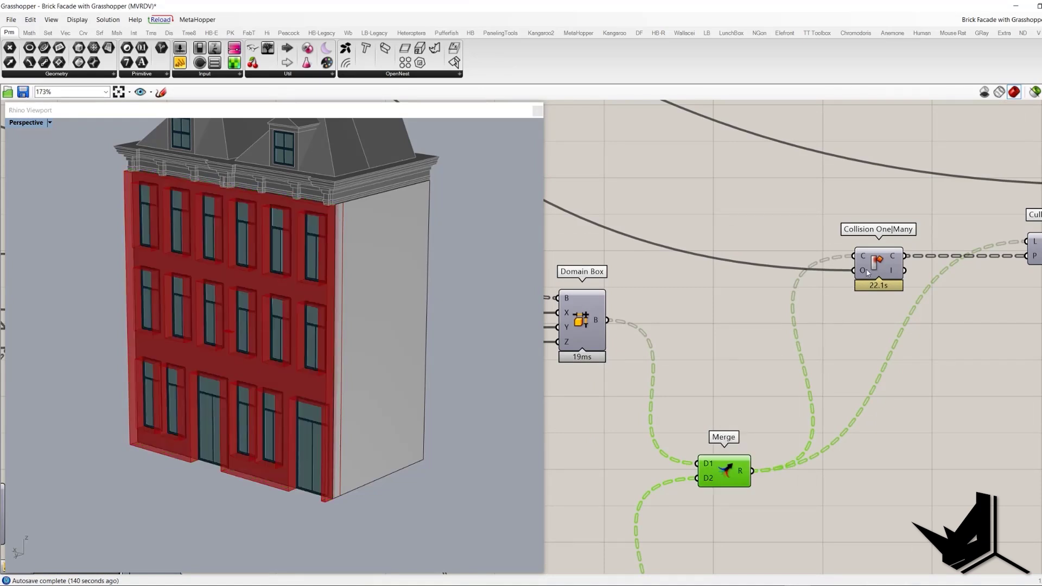
Inspect the Obstacles input of Collision One|Many, and turn off the preview of its source Solid Union.
mouse_move(868, 272)
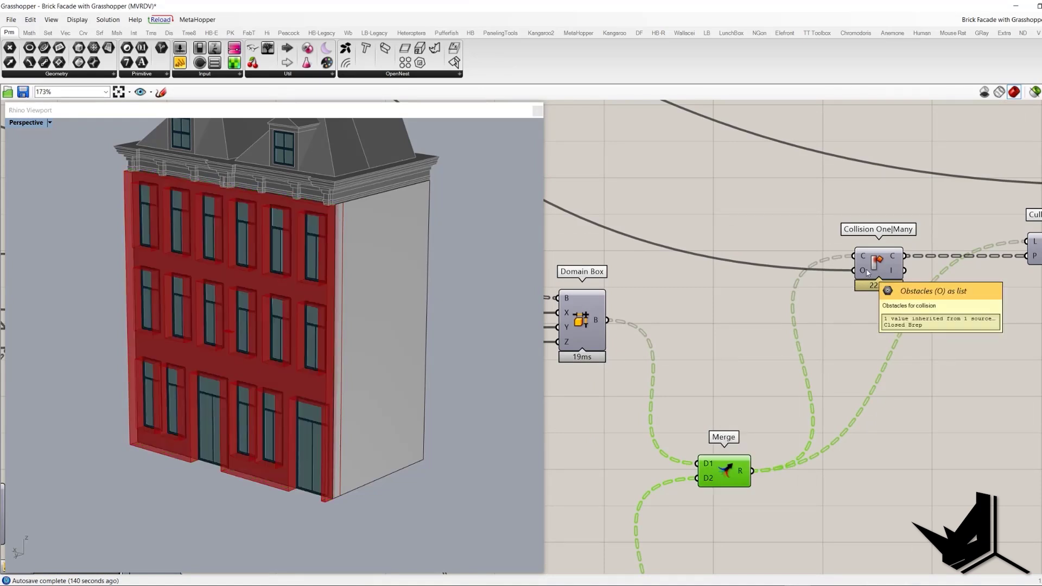
scroll(867, 306, down, 4)
right_drag(639, 234, 969, 433)
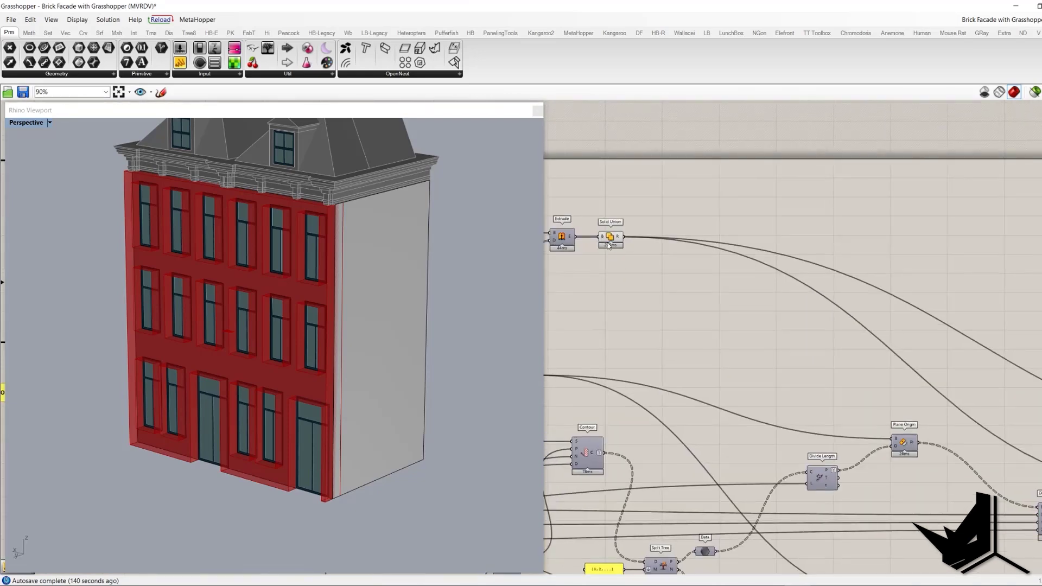
click(610, 240)
right_click(810, 238)
click(836, 252)
Show the Cull Pattern bricks on the façade, highlight that component, and inspect the Collision output of Collision One|Many.
right_drag(1037, 355, 922, 329)
right_drag(1039, 417, 735, 327)
scroll(737, 328, up, 3)
right_drag(677, 390, 775, 346)
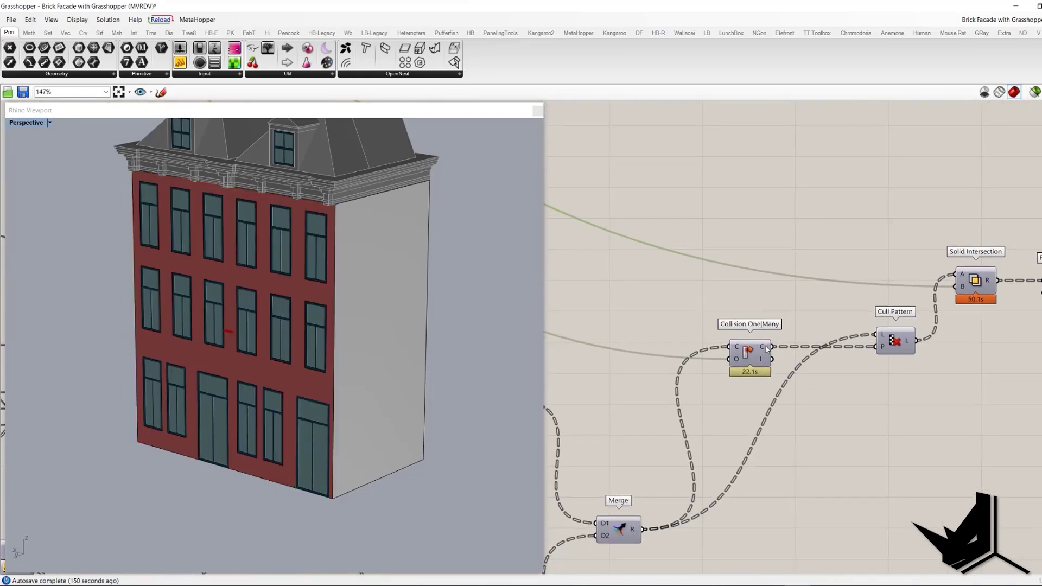
mouse_move(767, 349)
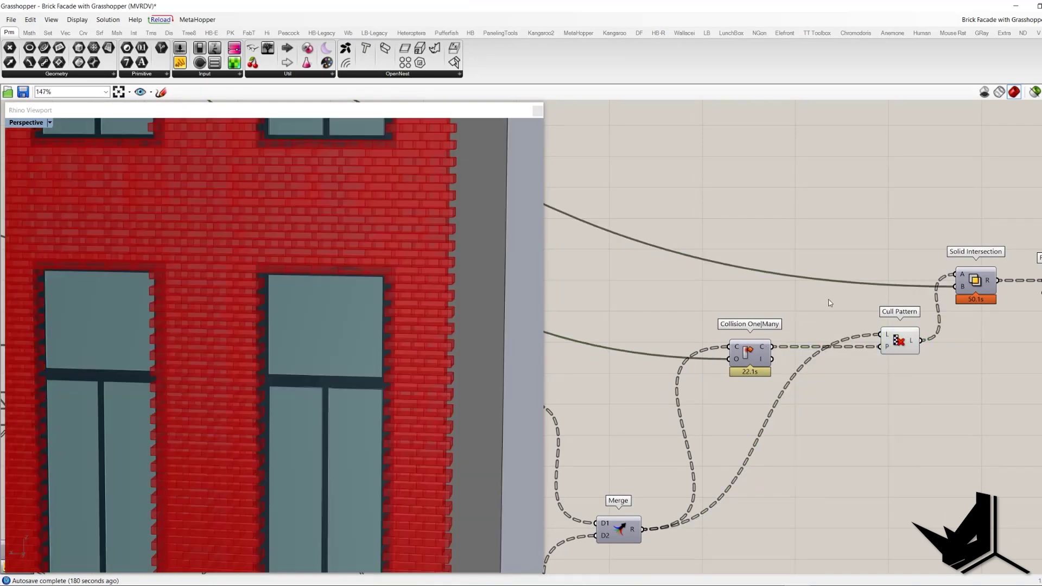
click(900, 341)
drag(835, 292, 940, 361)
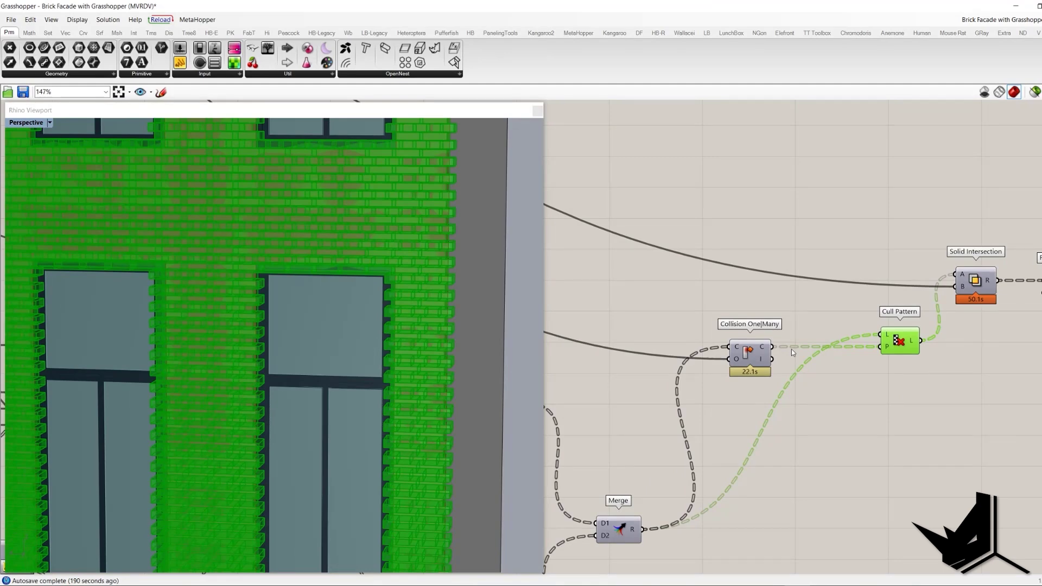
mouse_move(762, 350)
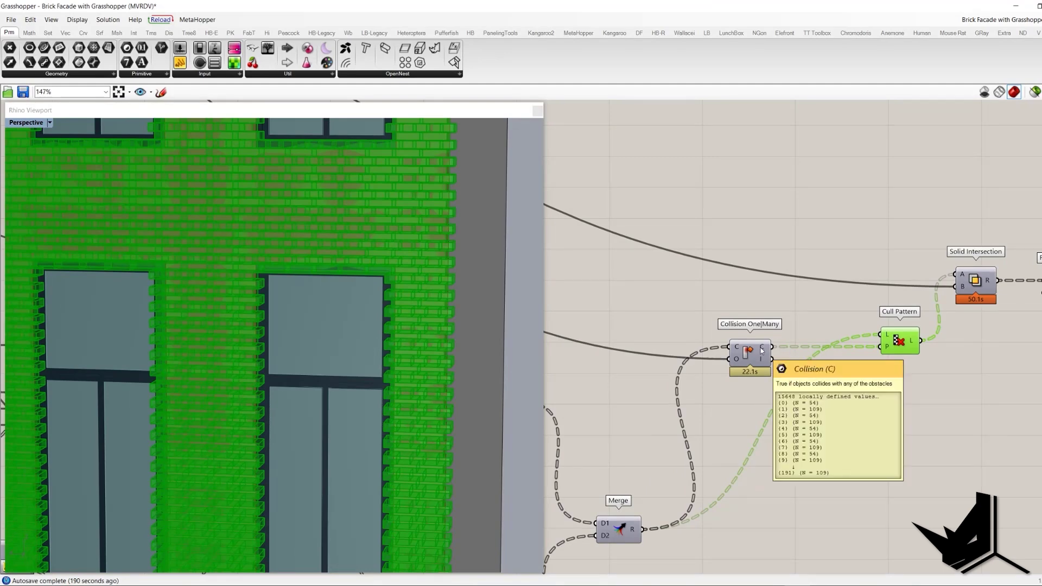
Highlight the Solid Union component and trace its wire to the B input of Solid Intersection.
scroll(787, 412, down, 5)
drag(587, 252, 625, 289)
right_drag(1015, 418, 838, 378)
scroll(918, 407, up, 4)
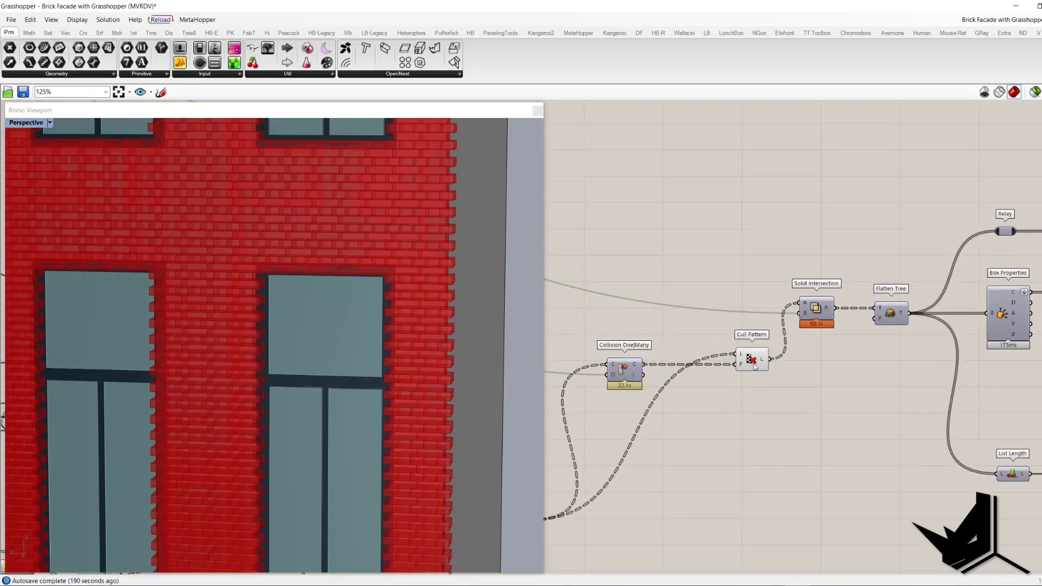
Select Cull Pattern and examine up close the bricks overlapping the window opening's upper corner.
click(752, 360)
scroll(389, 340, down, 5)
scroll(411, 328, up, 6)
scroll(410, 328, up, 8)
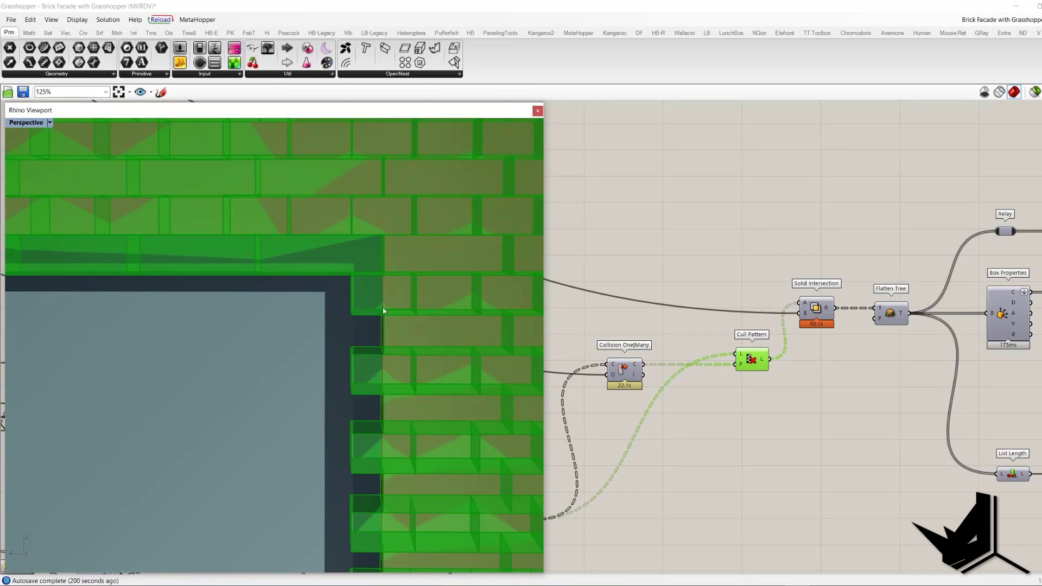
Examine the culled bricks that protrude past the façade's side edges and into the window openings.
scroll(385, 311, down, 8)
shift+right_drag(405, 304, 375, 307)
scroll(326, 236, up, 5)
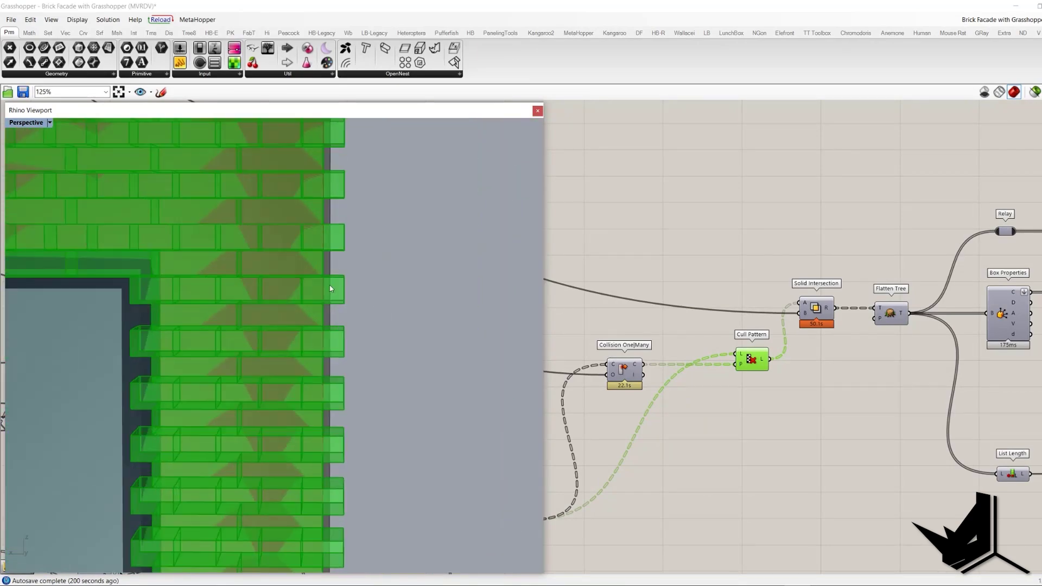
scroll(333, 262, down, 8)
scroll(191, 315, up, 4)
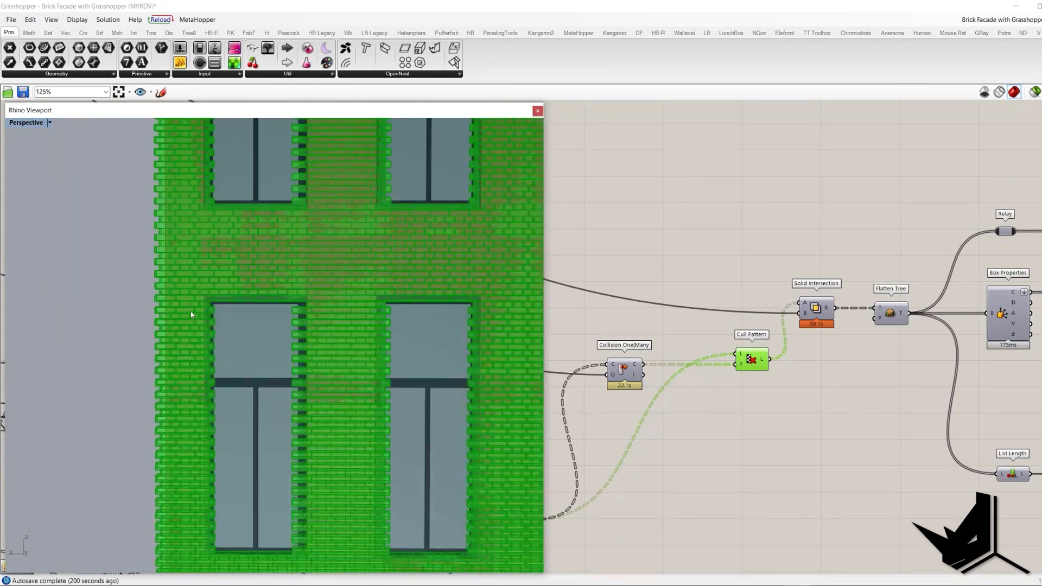
scroll(191, 314, up, 5)
right_drag(854, 303, 877, 325)
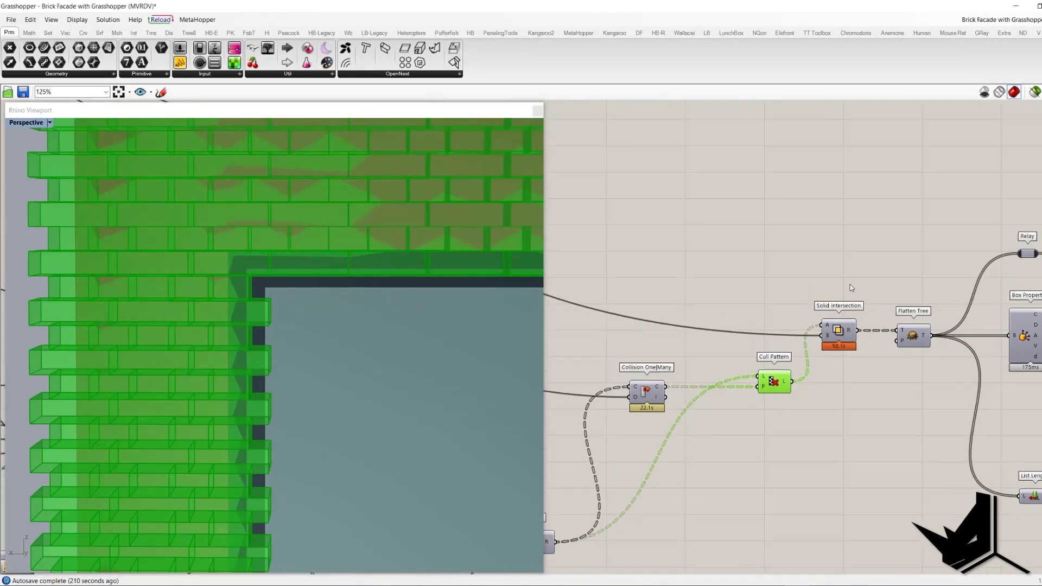
Highlight the Solid Intersection component, and trace its A input back to the Cull Pattern component.
click(851, 282)
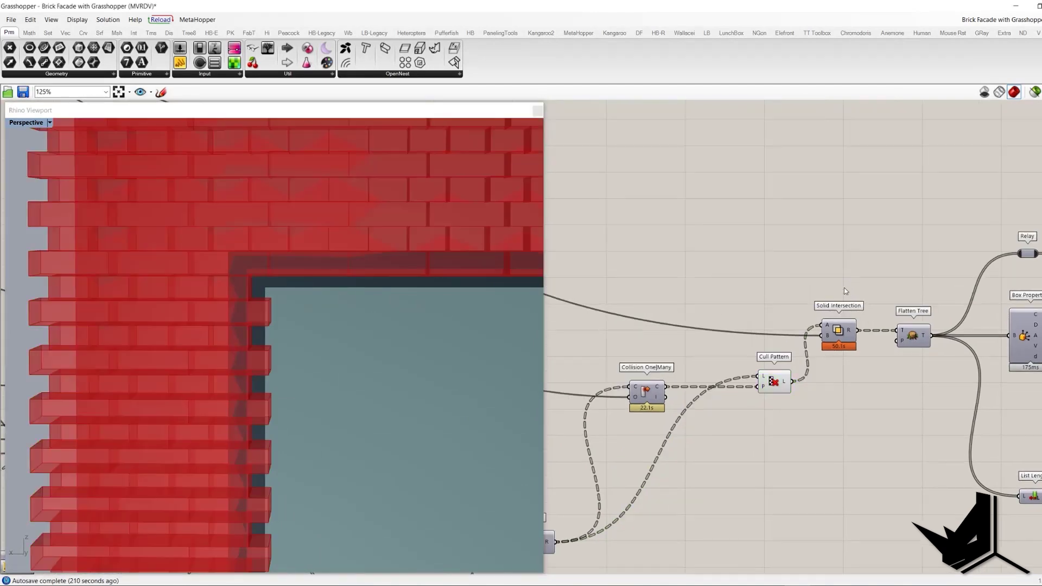
drag(802, 288, 875, 365)
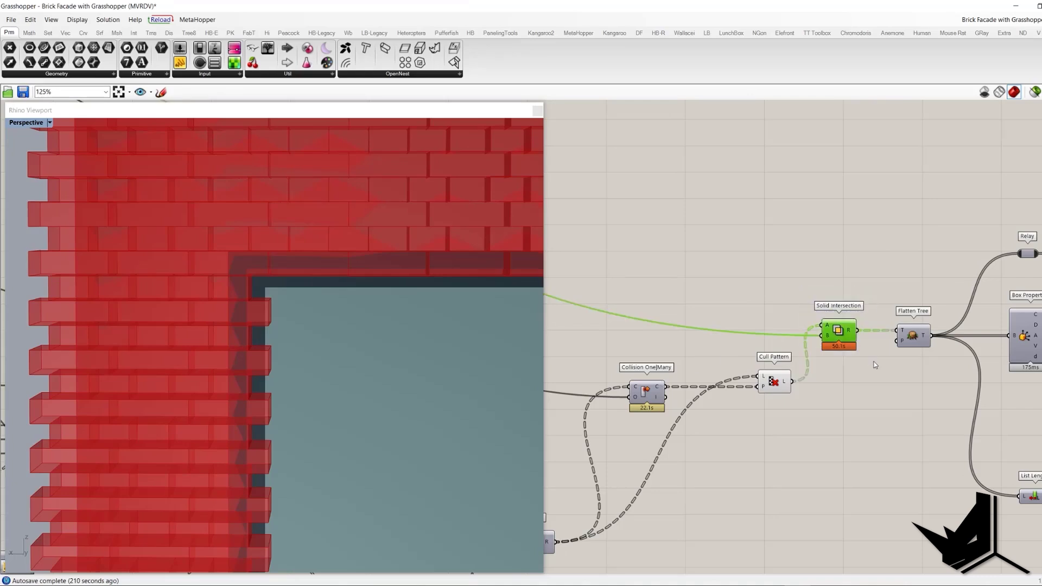
scroll(821, 325, up, 3)
click(742, 415)
drag(702, 373, 793, 465)
scroll(810, 413, down, 2)
scroll(815, 409, down, 3)
scroll(760, 418, up, 4)
drag(677, 420, 803, 499)
Show the Solid Union façade solid that feeds Solid Intersection, and examine its overlap with the bricks at the façade edge.
scroll(857, 440, down, 6)
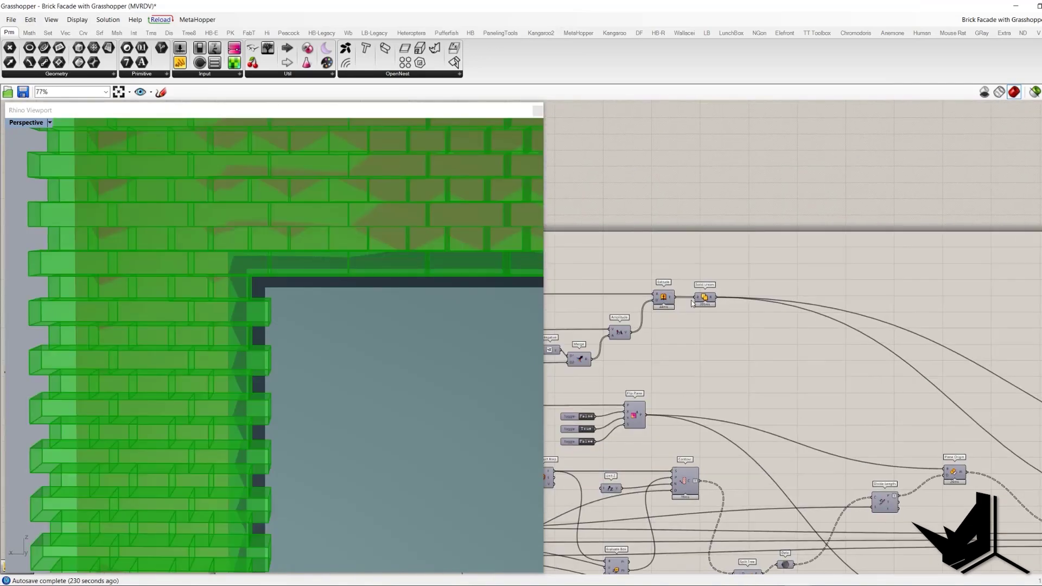
scroll(706, 293, up, 4)
drag(694, 267, 826, 353)
right_click(770, 227)
click(798, 232)
shift+right_drag(244, 352, 339, 345)
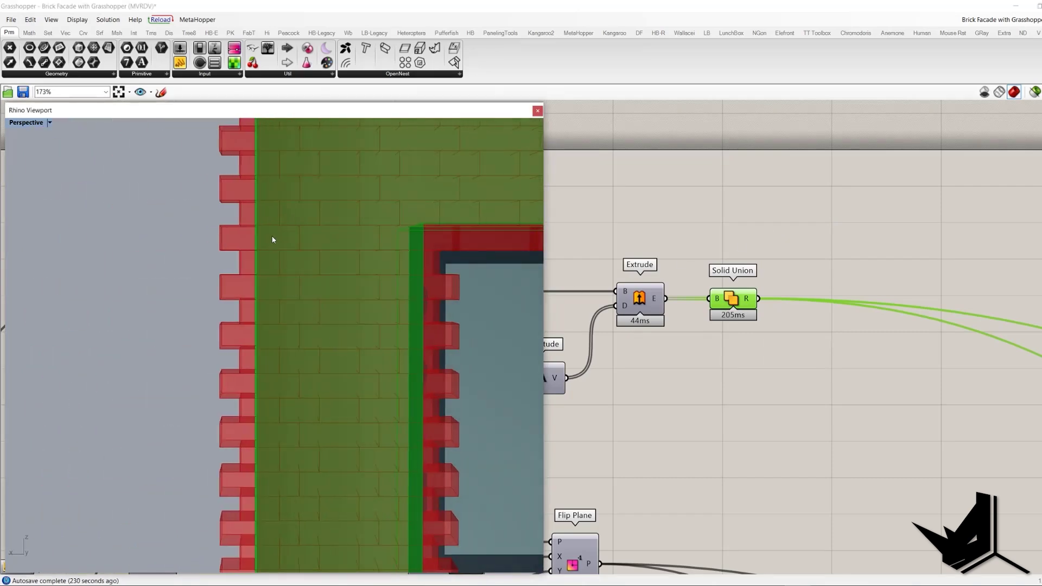
right_drag(400, 300, 369, 272)
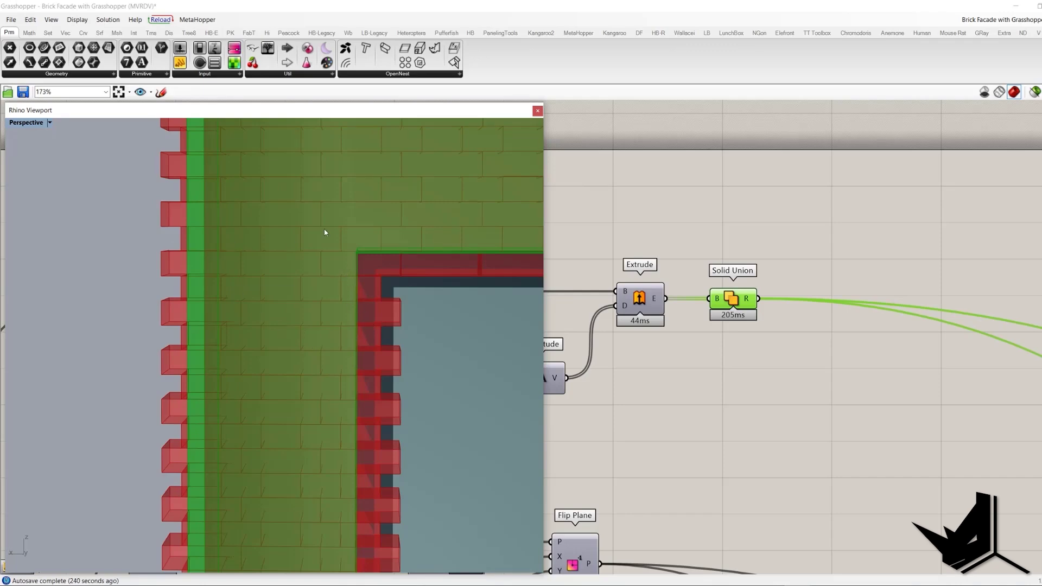
Turn off the previews of the Solid Union façade solid and the Cull Pattern bricks.
scroll(761, 353, down, 5)
drag(823, 410, 627, 304)
right_click(762, 303)
click(782, 320)
Select the Solid Intersection component and turn on its preview.
scroll(836, 392, up, 6)
click(836, 406)
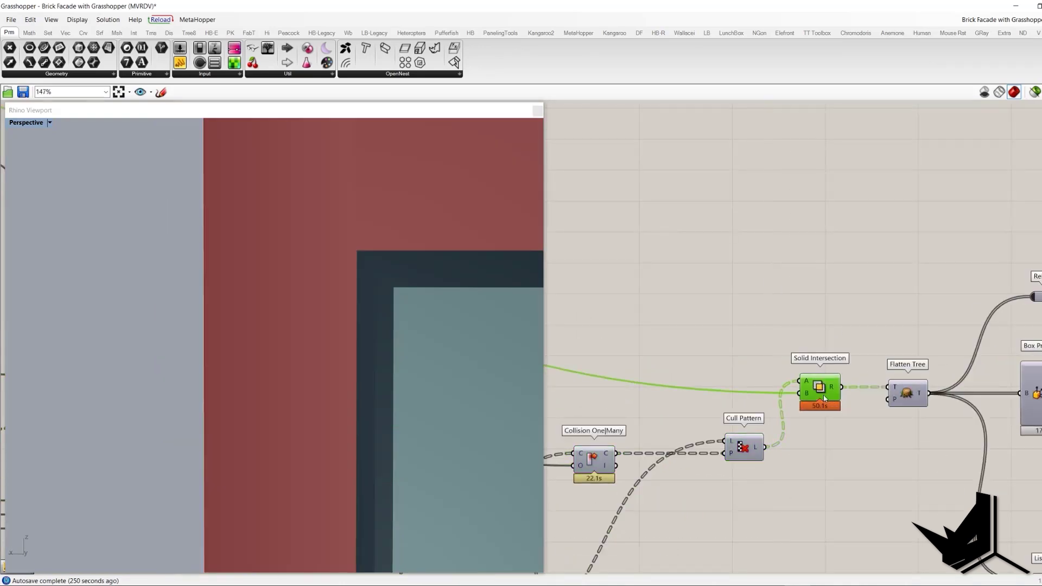
right_click(813, 319)
click(831, 322)
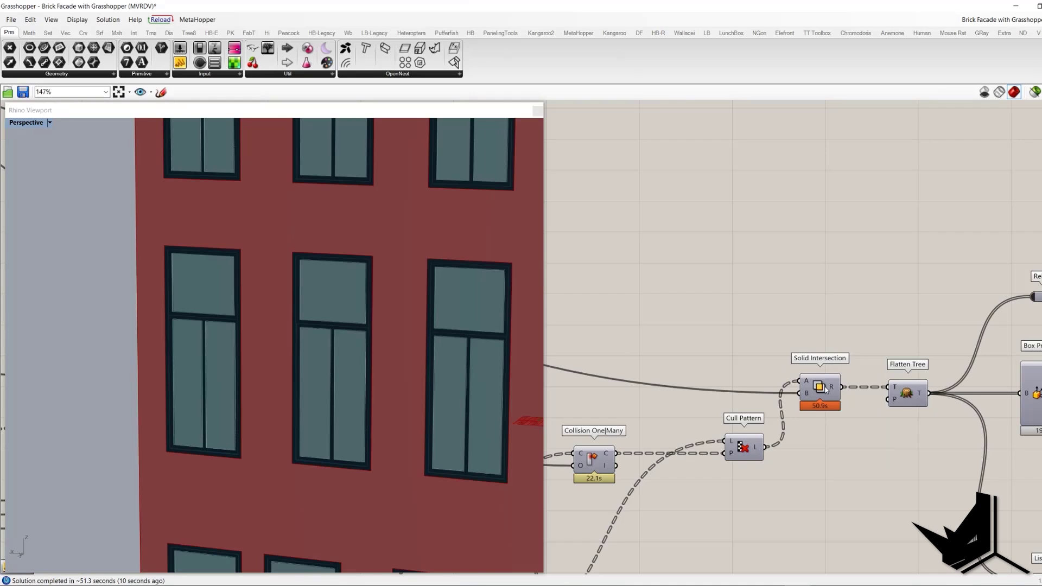
right_click(780, 326)
click(791, 333)
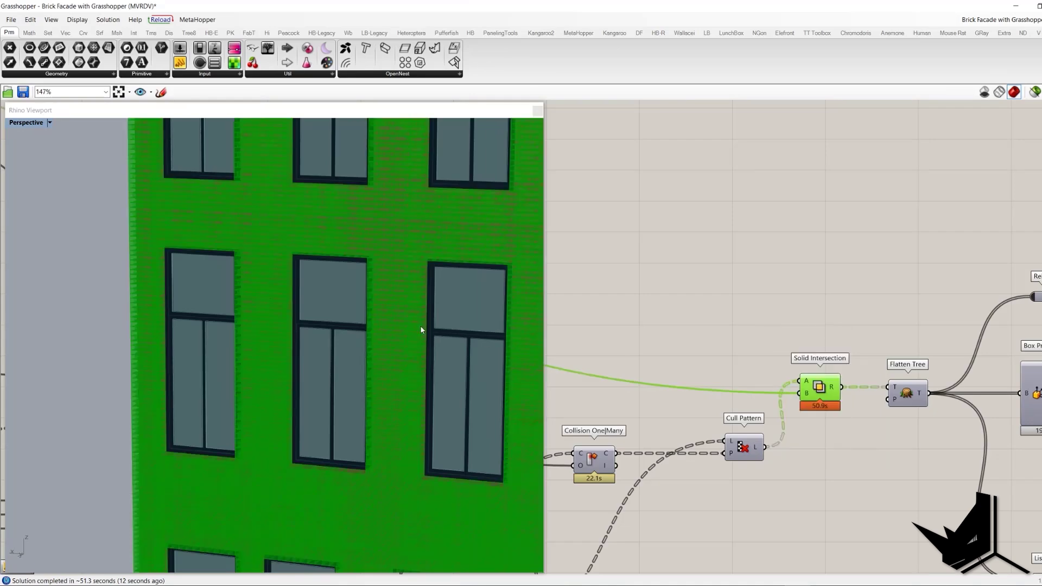
Examine the intersected bricks around the windows and across the façade, with Solid Intersection highlighted and then deselected.
scroll(402, 327, down, 2)
scroll(402, 326, up, 6)
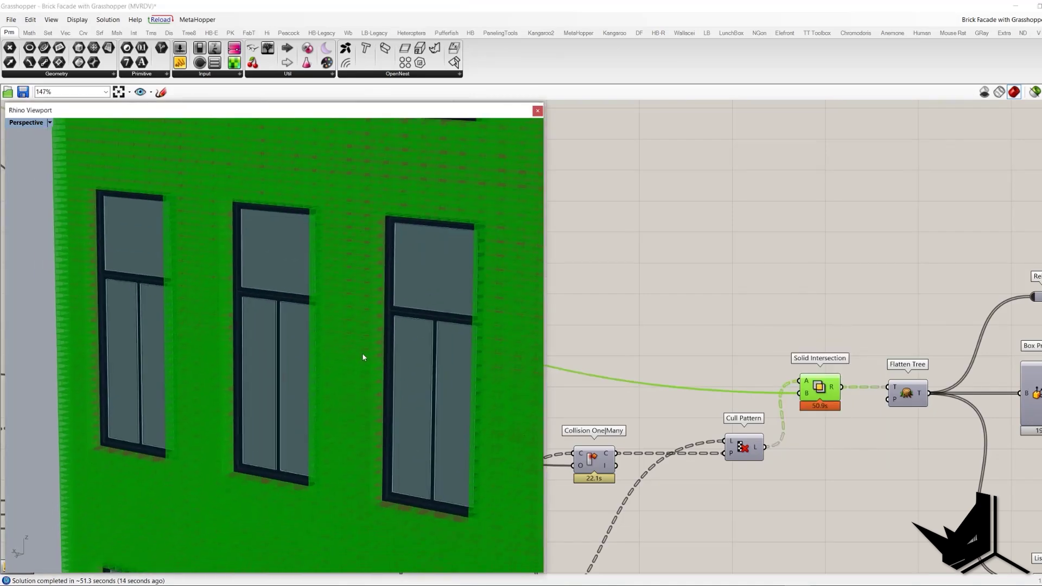
scroll(396, 344, down, 3)
scroll(356, 345, up, 4)
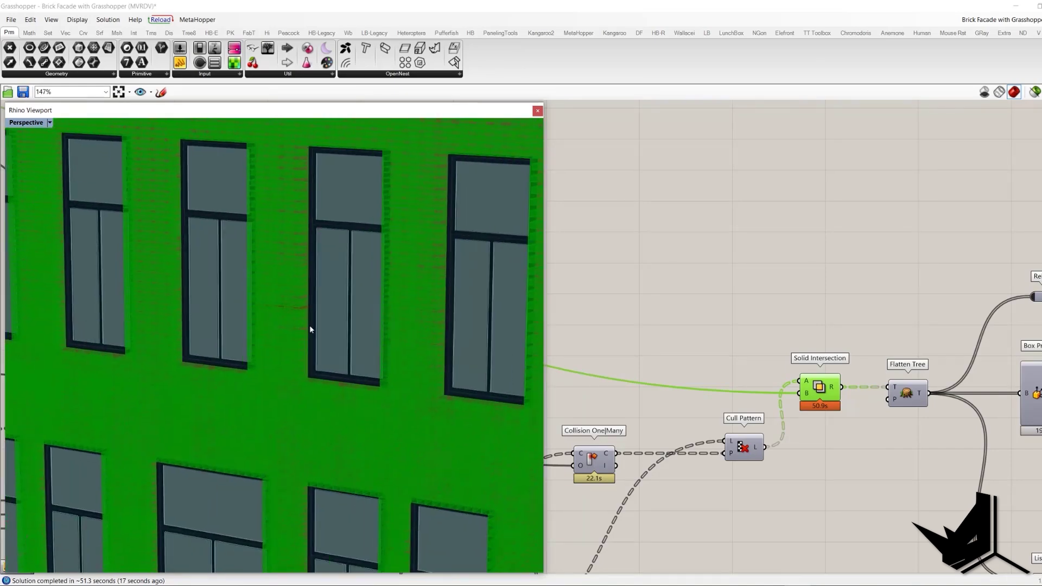
click(835, 313)
scroll(803, 295, down, 3)
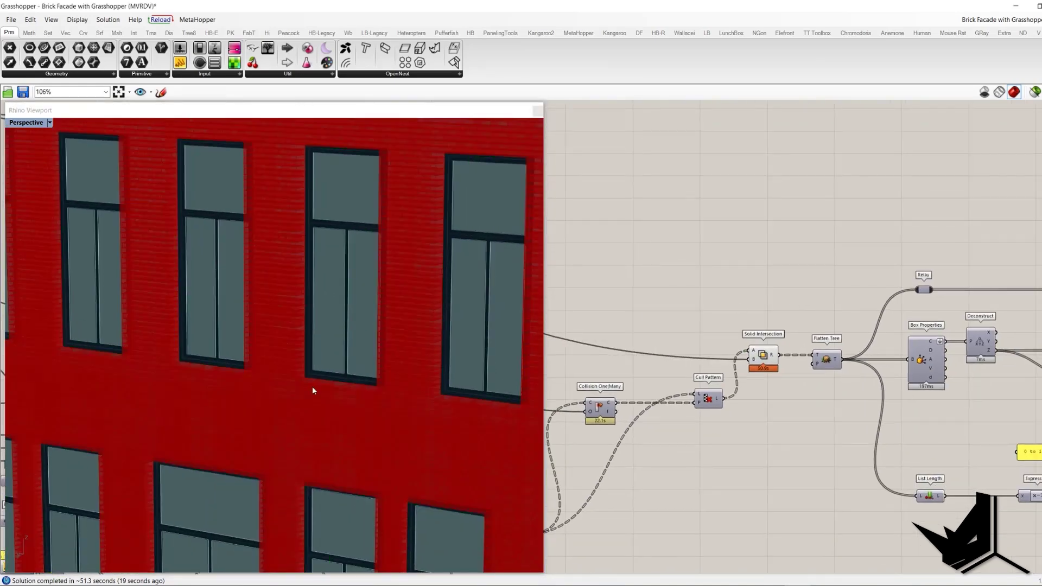
scroll(372, 354, down, 2)
shift+right_drag(370, 327, 357, 325)
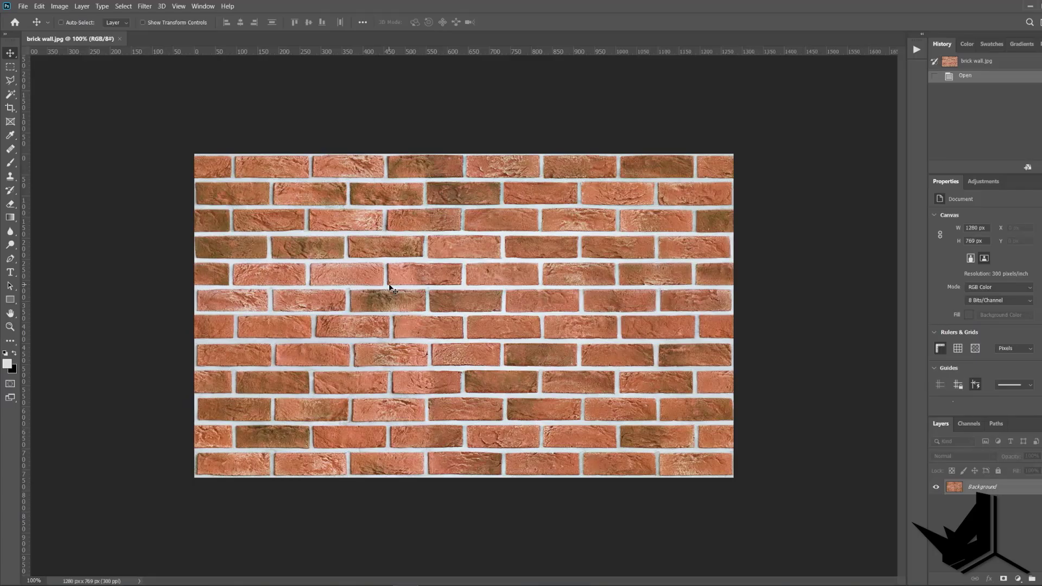
In Photoshop, marquee one brick of brick wall.jpg, about 182 × 57 px, copy it to a new layer, and open the layer's options.
alt+scroll(462, 314, up, 10)
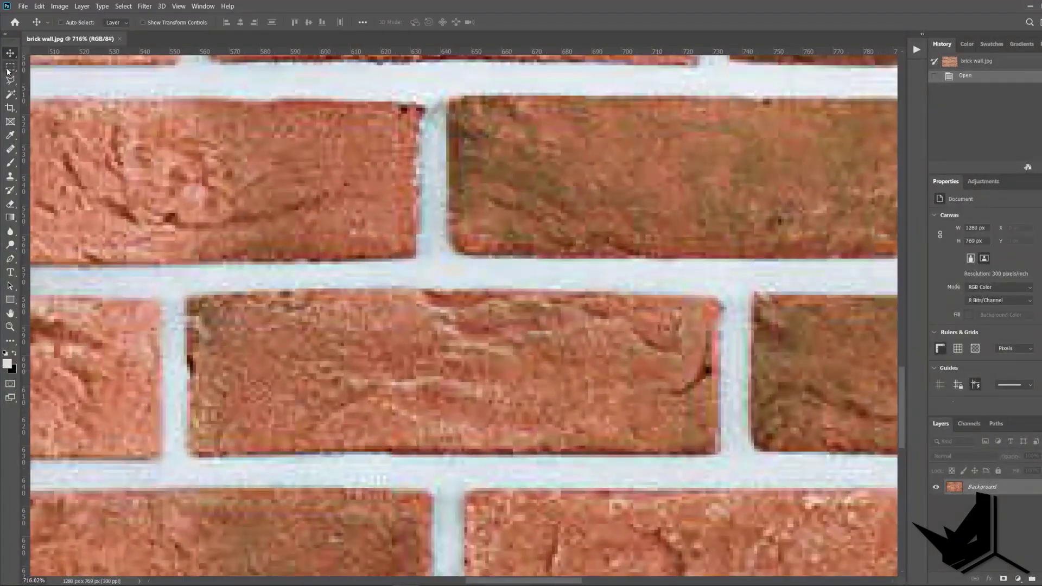
click(10, 67)
drag(178, 289, 727, 461)
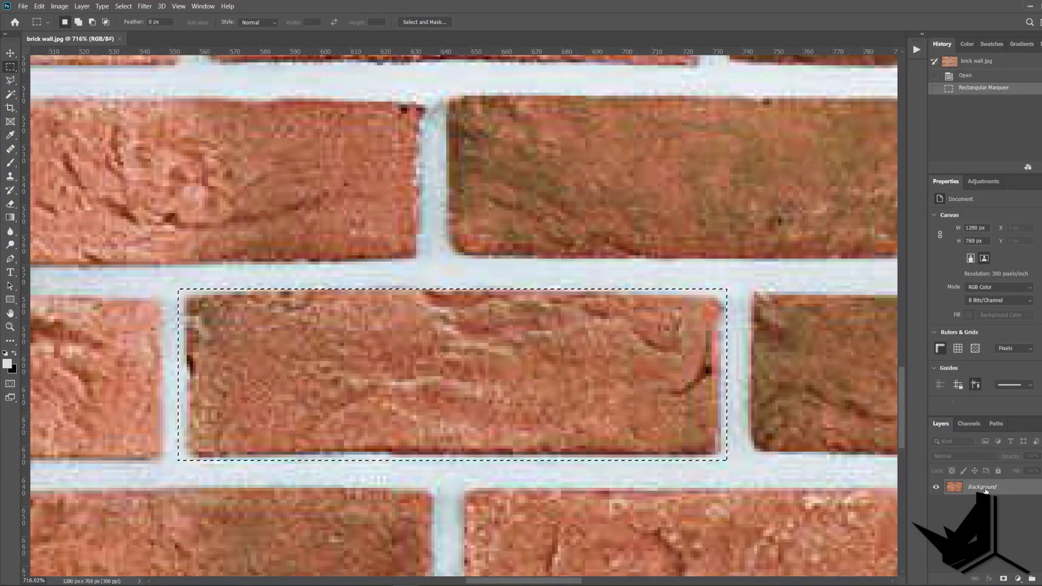
key(ctrl+j)
alt+click(936, 488)
alt+click(936, 488)
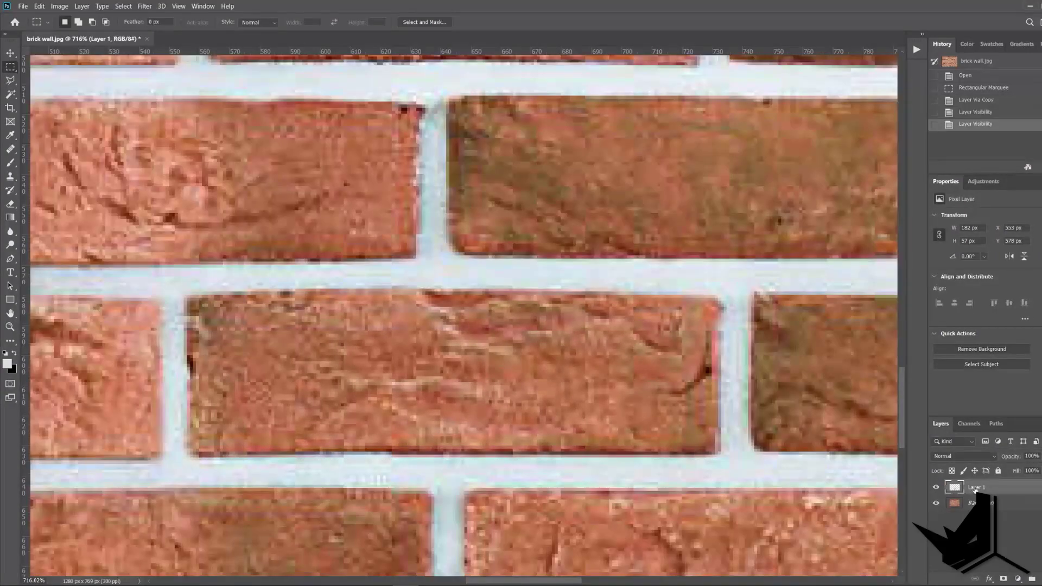
right_click(988, 492)
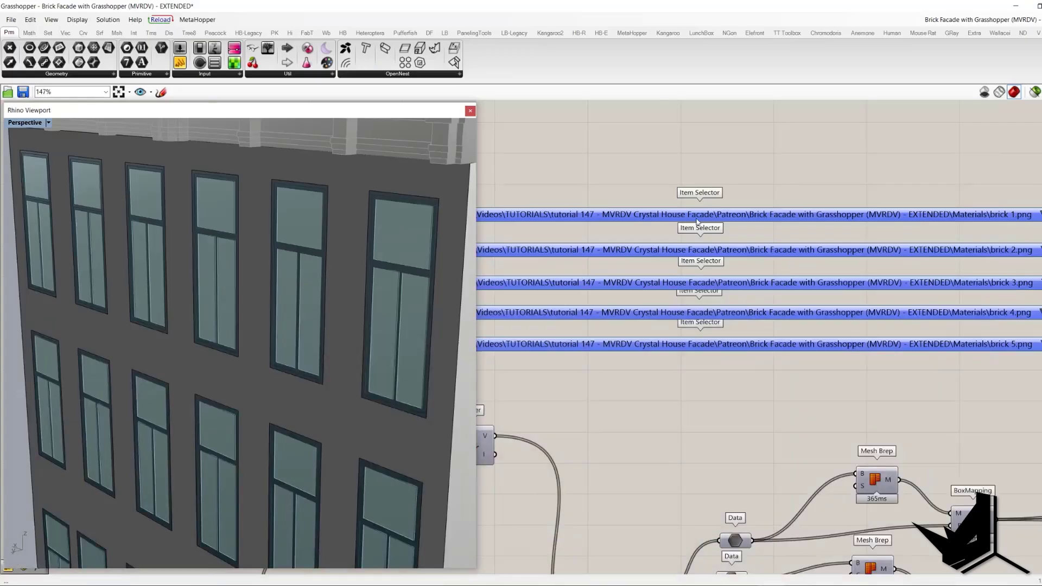
In the EXTENDED Grasshopper definition, turn on the first Custom Preview Material preview and highlight the BoxMapping component feeding it.
scroll(698, 223, down, 1)
drag(872, 358, 842, 167)
click(844, 169)
right_drag(878, 189, 763, 187)
scroll(870, 364, up, 4)
click(867, 375)
scroll(875, 353, down, 2)
middle_click(911, 262)
click(929, 289)
scroll(929, 293, down, 3)
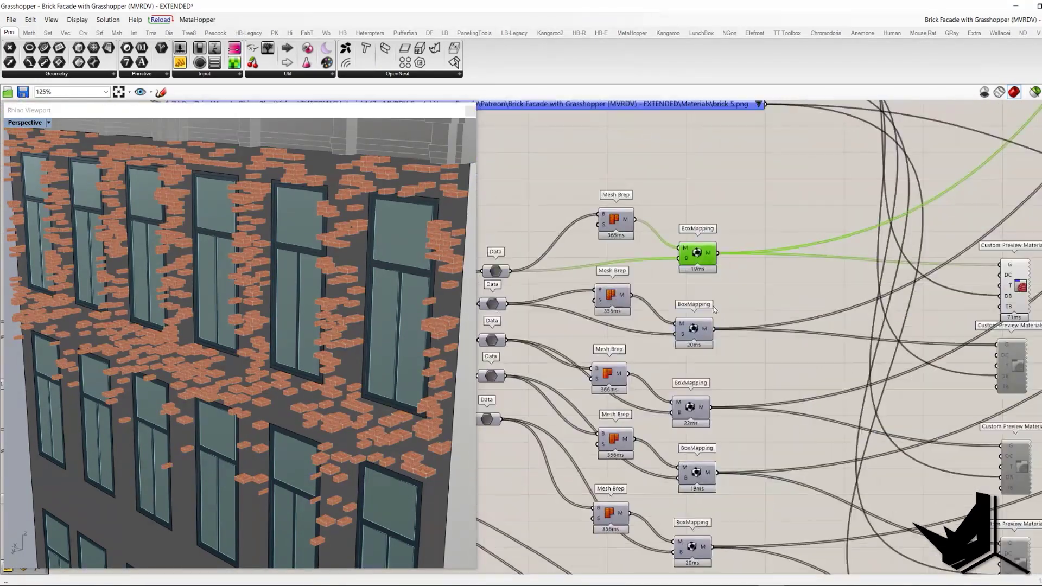
Turn on the previews of the remaining Custom Preview Material components to show the whole brick façade.
scroll(921, 372, up, 2)
scroll(921, 372, up, 1)
right_drag(921, 373, 949, 426)
middle_click(948, 426)
click(966, 454)
click(575, 375)
Examine the façade's transition from textured clay bricks to glass bricks around the windows.
scroll(337, 330, up, 10)
scroll(611, 354, down, 1)
right_drag(617, 367, 694, 343)
scroll(695, 344, down, 2)
scroll(321, 326, down, 5)
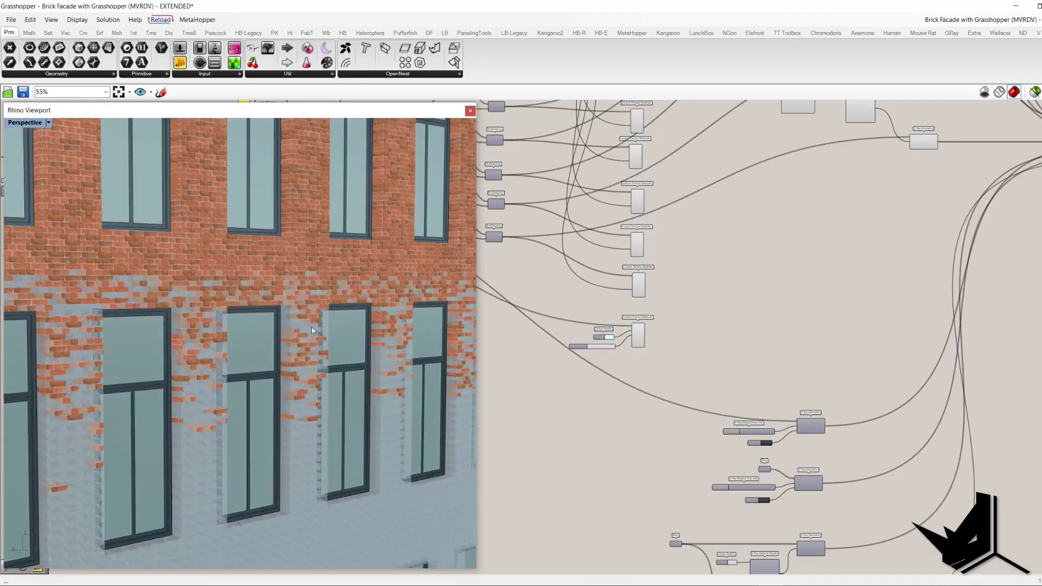
scroll(252, 360, up, 3)
scroll(253, 360, down, 3)
right_drag(228, 348, 327, 310)
scroll(275, 323, down, 2)
scroll(319, 301, up, 6)
scroll(207, 319, down, 3)
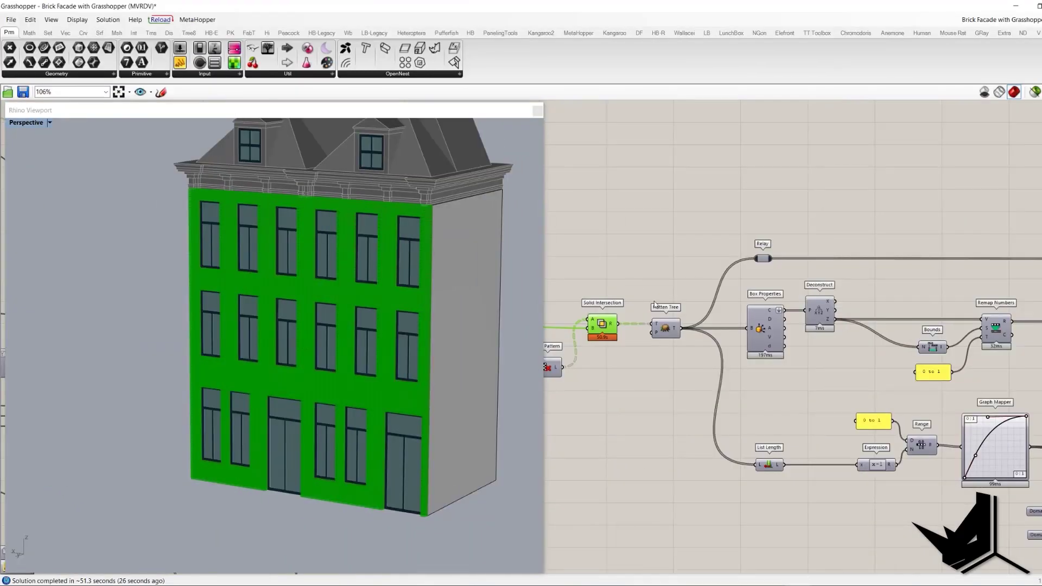
Back in the original façade definition, highlight the Flatten Tree component and turn off the Solid Intersection preview.
shift+right_drag(469, 282, 458, 303)
scroll(667, 325, up, 3)
click(667, 326)
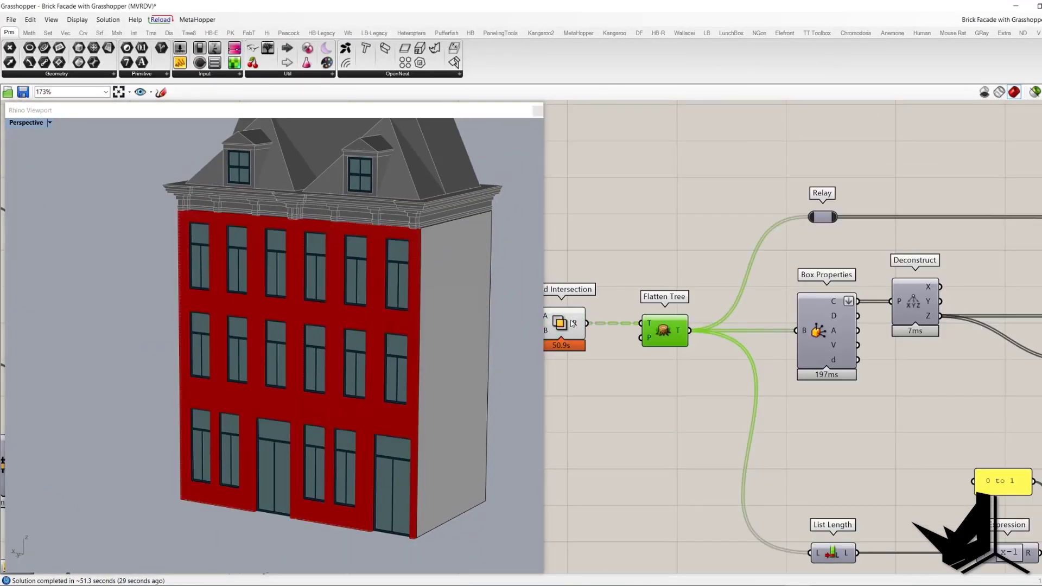
right_click(571, 323)
click(627, 265)
mouse_move(683, 334)
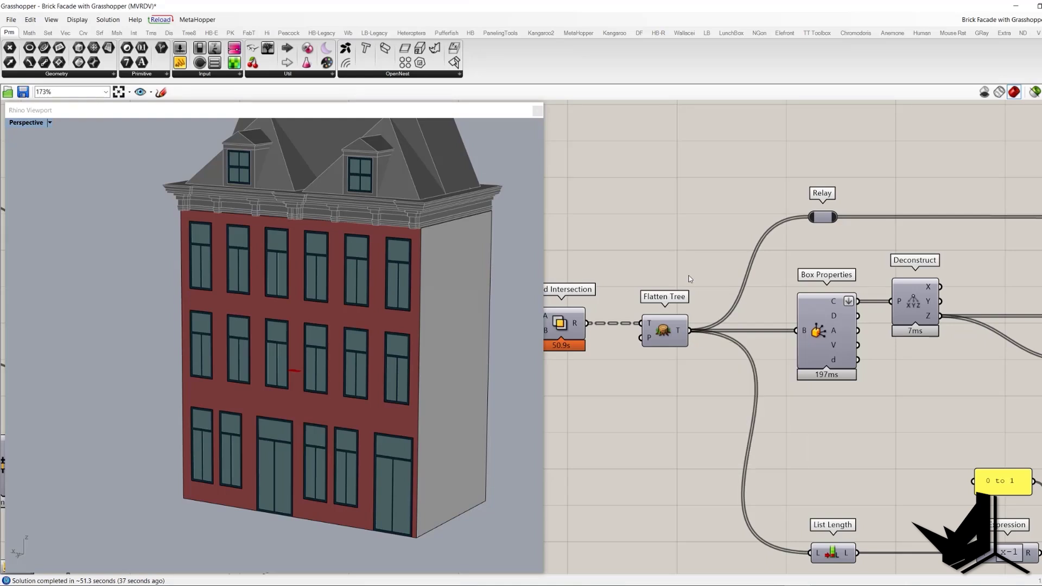
Inspect the Diagonal output of Box Properties and highlight that component.
scroll(659, 260, down, 3)
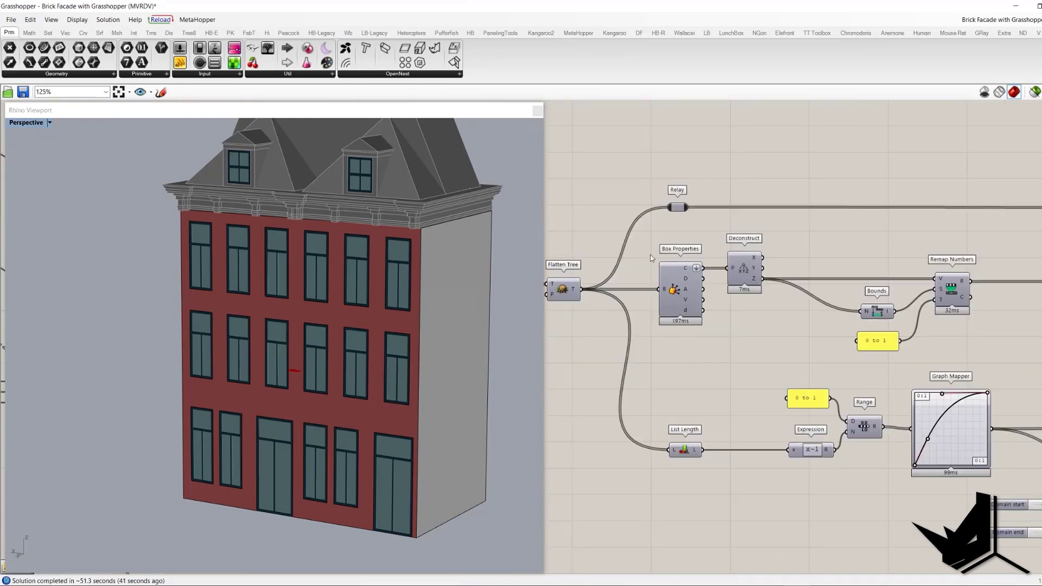
scroll(650, 255, up, 3)
mouse_move(724, 278)
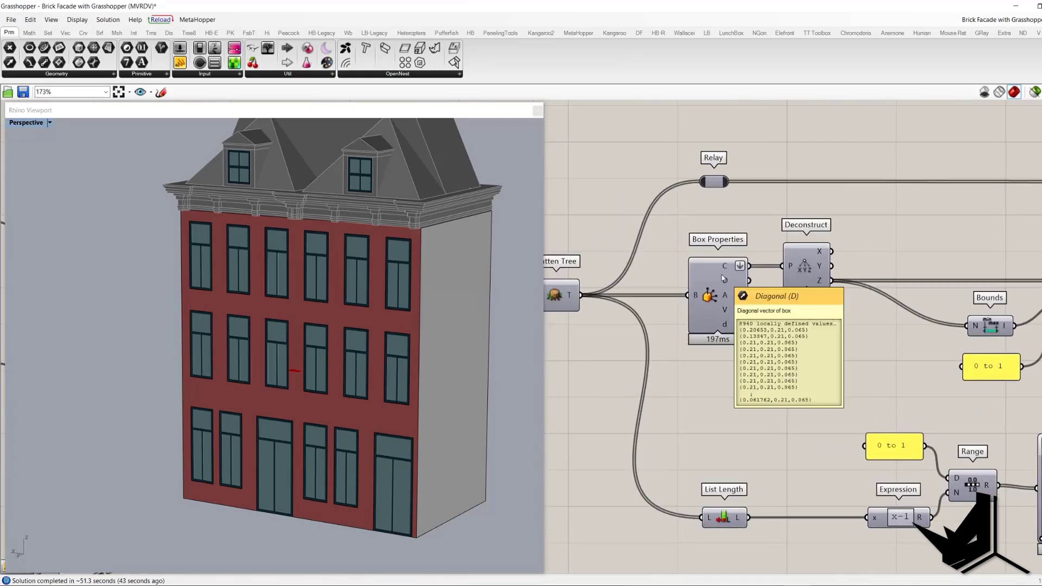
scroll(294, 285, up, 5)
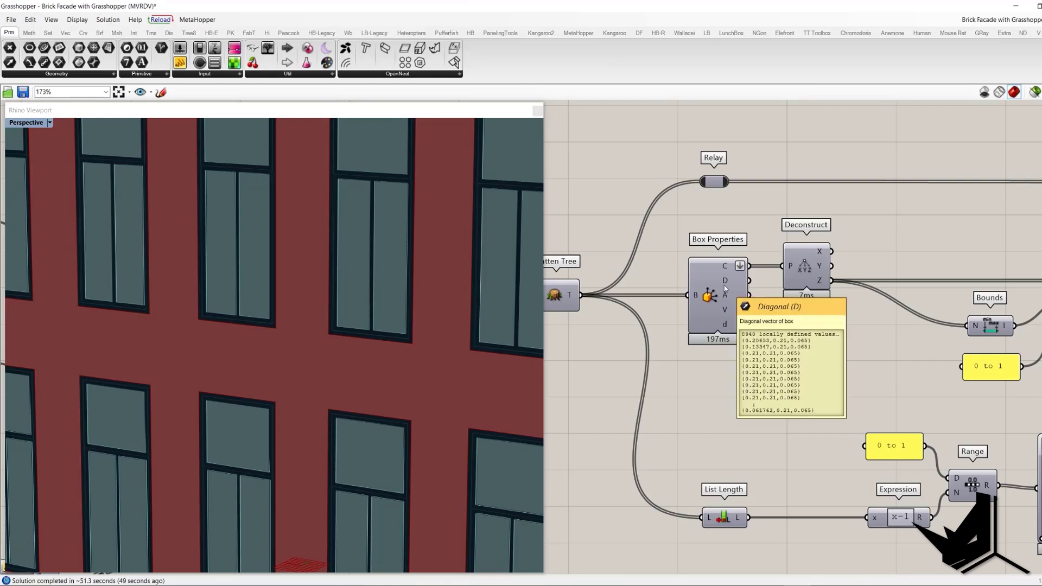
drag(673, 221, 737, 361)
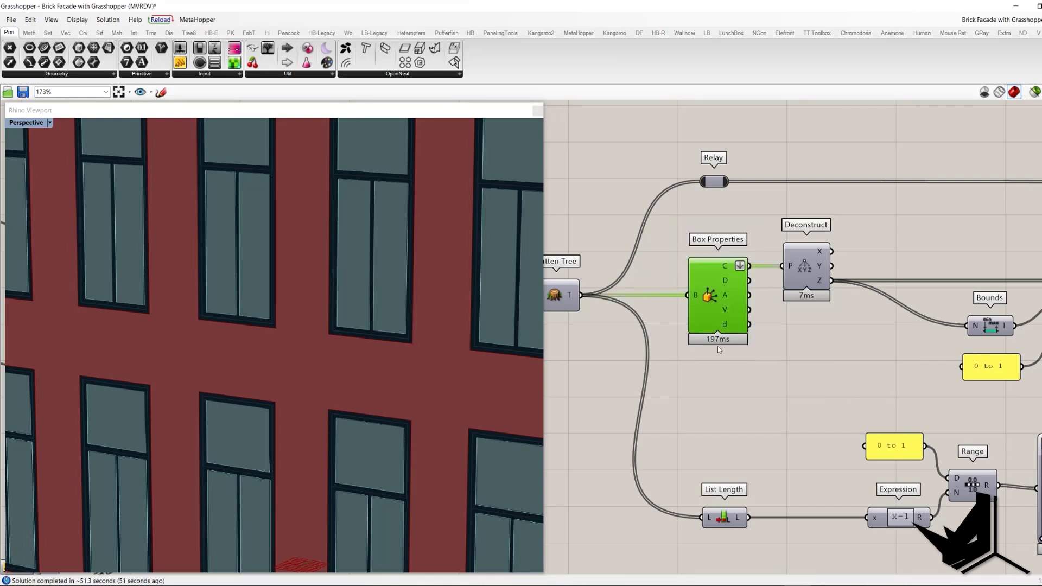
Select Flatten Tree, and inspect the Center output of Box Properties and the Z output of the Deconstruct component it feeds.
right_drag(738, 361, 824, 352)
click(651, 284)
right_click(640, 218)
click(677, 193)
right_drag(786, 232, 692, 225)
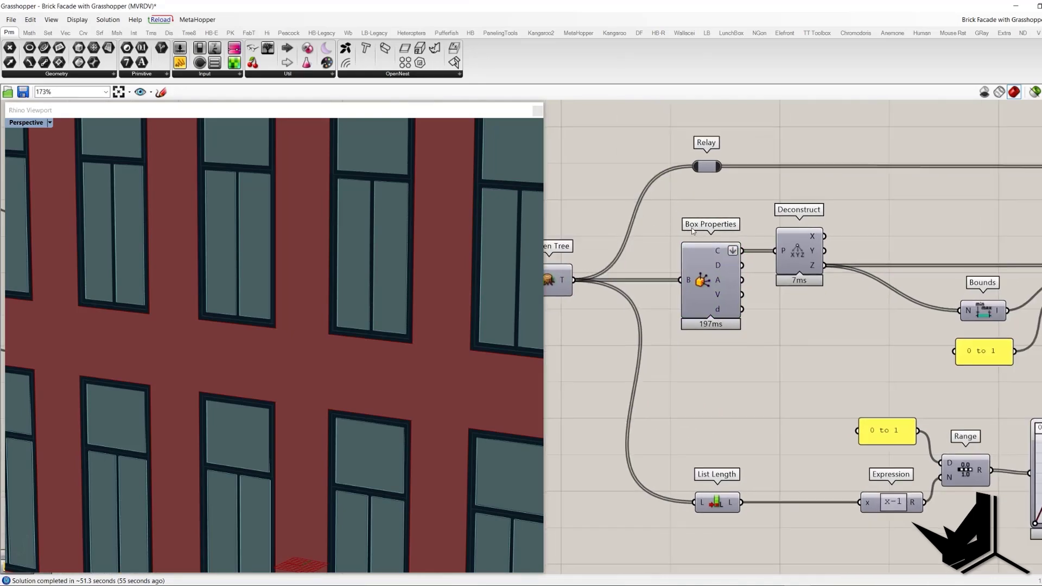
scroll(725, 255, up, 2)
mouse_move(719, 253)
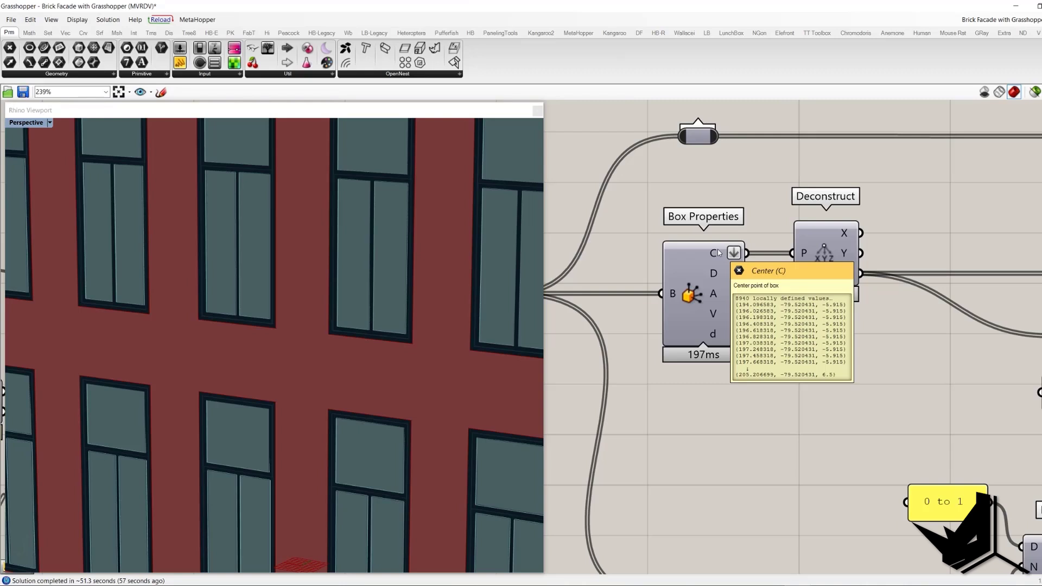
mouse_move(818, 258)
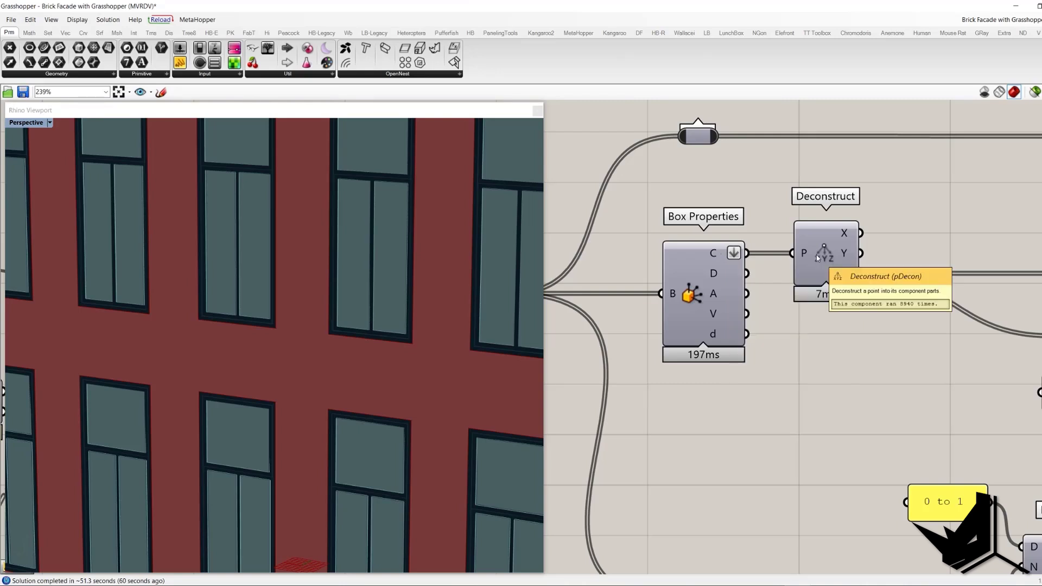
right_drag(871, 279, 751, 276)
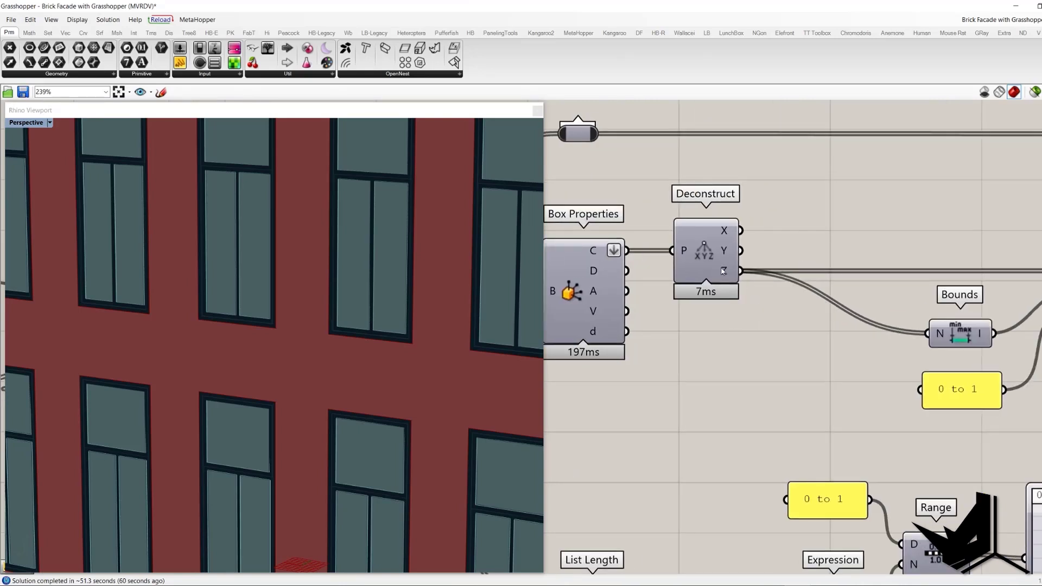
Capture a 723x309 empty canvas area above the definition, sketch a grid of red points on it, and draw a baseline underneath.
scroll(716, 266, down, 5)
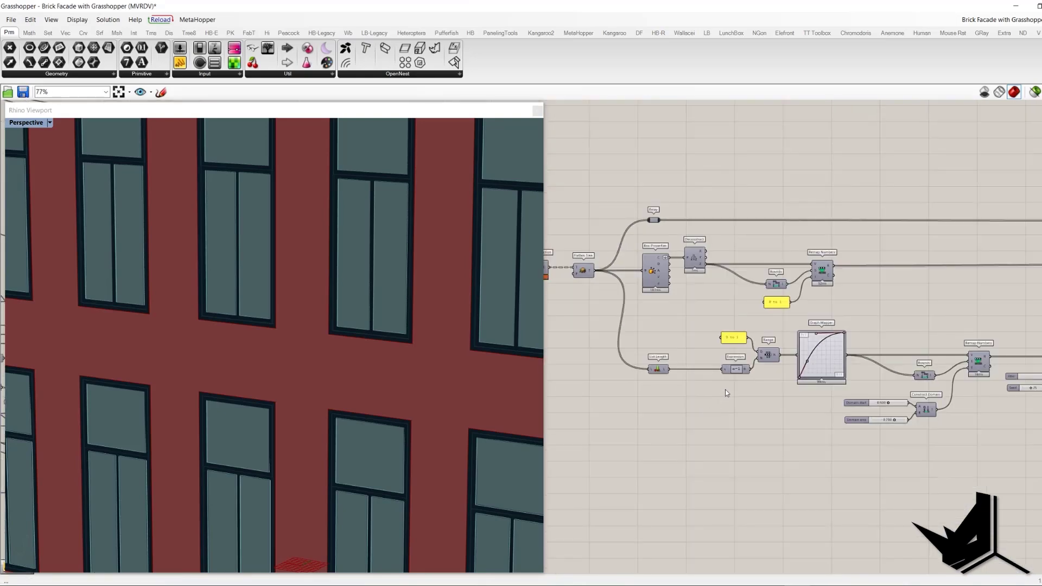
right_drag(862, 321, 799, 313)
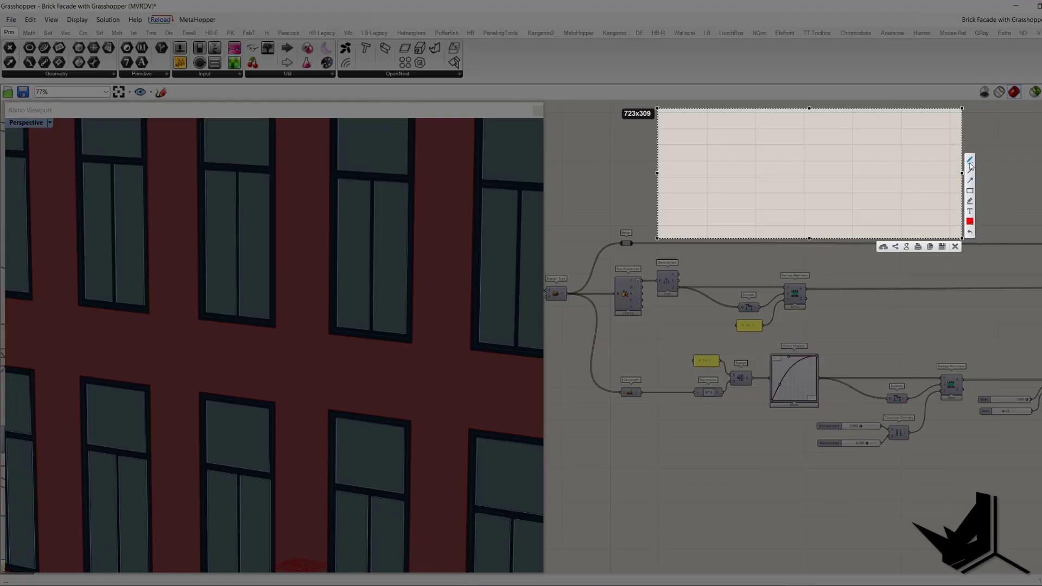
click(970, 162)
click(682, 121)
click(732, 121)
click(781, 121)
click(832, 121)
click(874, 121)
click(930, 121)
click(679, 138)
click(678, 153)
click(680, 169)
click(779, 203)
click(781, 216)
click(822, 221)
click(829, 200)
click(829, 185)
click(833, 139)
drag(665, 225, 871, 228)
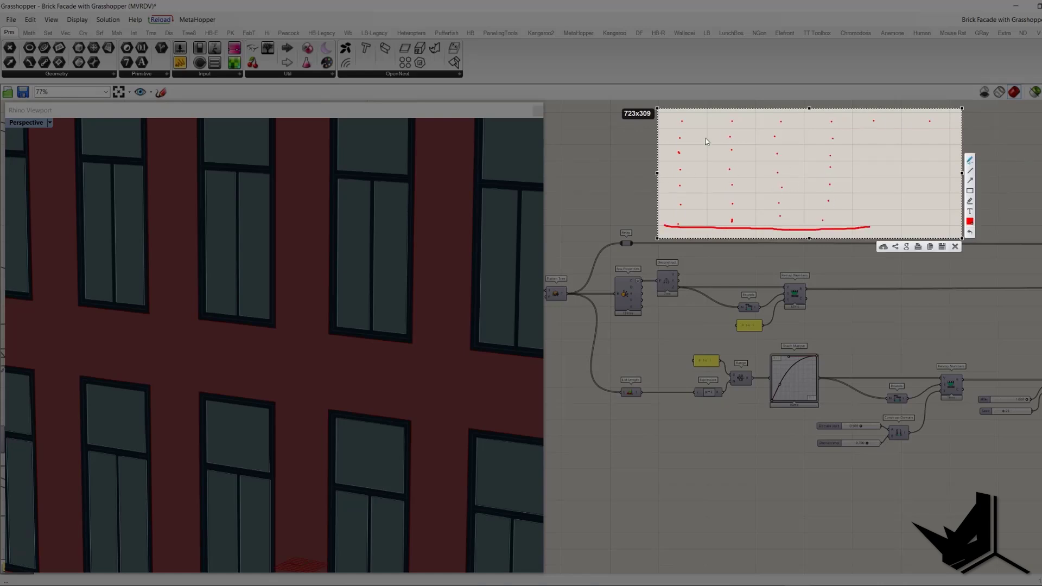
Draw a red line across the top of the point grid, labelling the baseline 0 and the top line 1.
drag(663, 116, 850, 113)
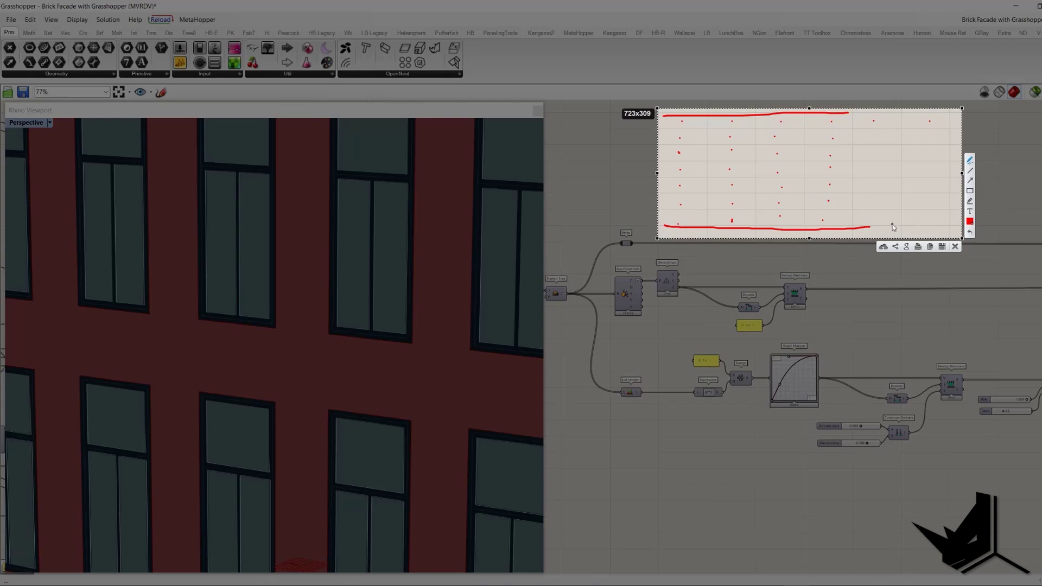
drag(896, 223, 896, 224)
drag(881, 115, 884, 126)
Draw two blue horizontal lines across the middle of the grid and label them 0.7 and 0.5.
drag(659, 147, 711, 146)
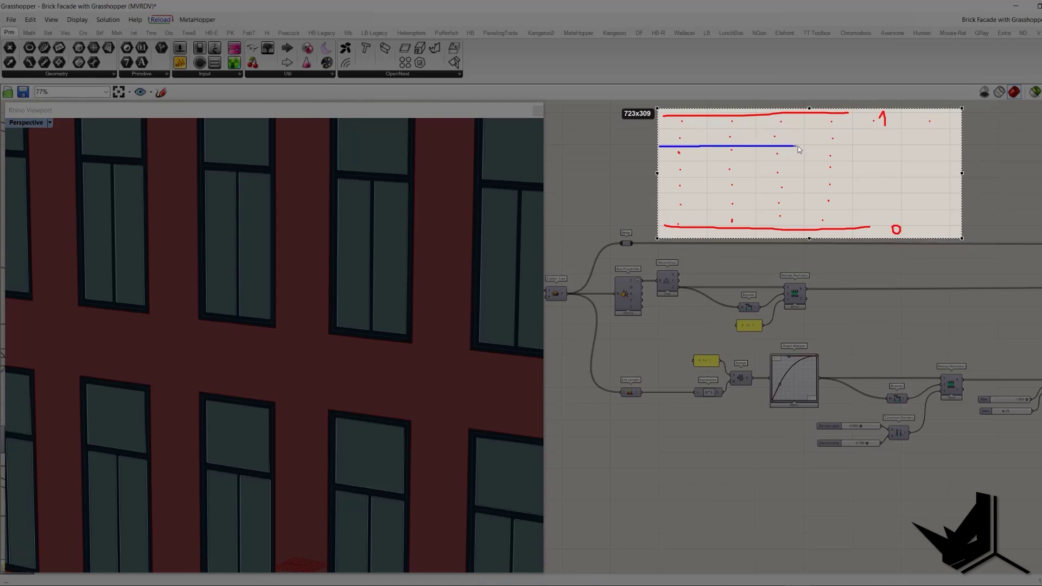
drag(792, 147, 837, 145)
drag(663, 176, 855, 183)
click(854, 181)
drag(859, 175, 846, 143)
click(852, 147)
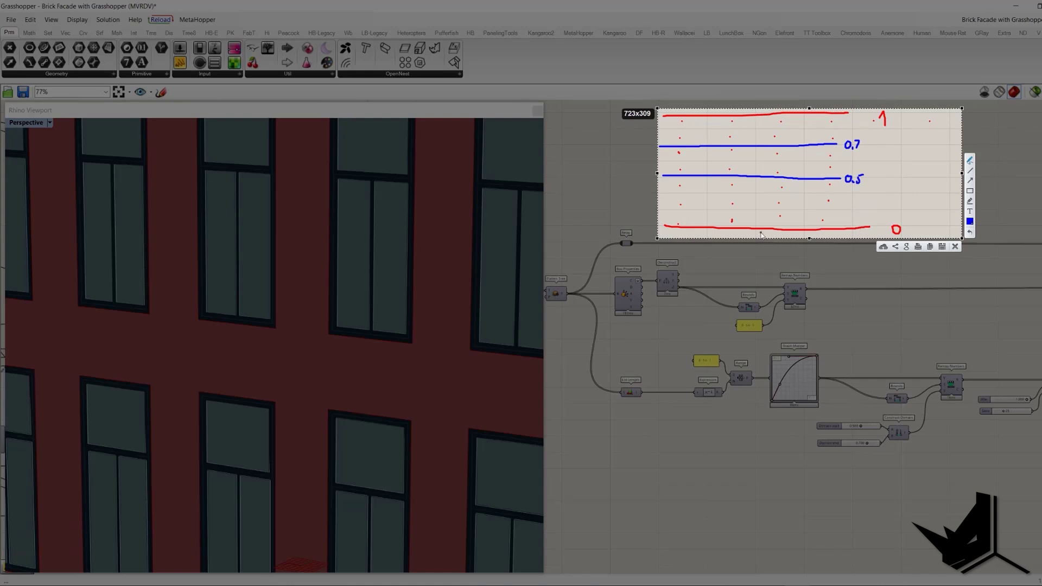
Hatch the zones below 0.5 and above 0.7 in green, marking the lower one 0 and the upper one 1.
right_click(875, 181)
mouse_move(664, 178)
mouse_down()
mouse_move(830, 184)
mouse_move(842, 224)
mouse_move(670, 225)
mouse_move(699, 181)
mouse_move(755, 190)
mouse_move(776, 220)
mouse_move(840, 201)
mouse_move(839, 218)
mouse_up()
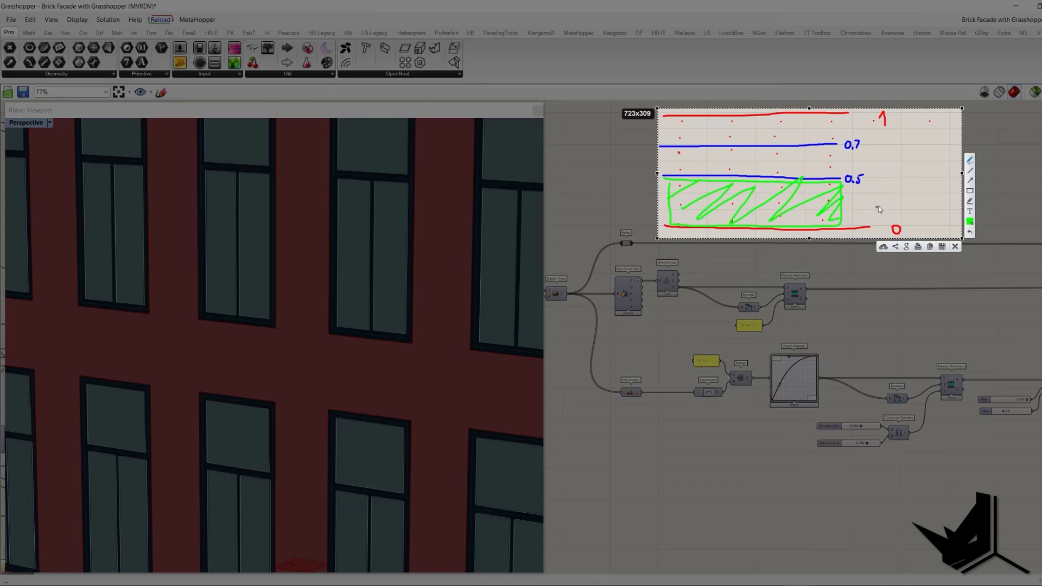
mouse_move(890, 195)
mouse_down()
mouse_move(884, 212)
mouse_move(891, 197)
mouse_up()
mouse_move(661, 141)
mouse_down()
mouse_move(662, 124)
mouse_move(817, 112)
mouse_move(843, 114)
mouse_move(785, 152)
mouse_move(676, 151)
mouse_move(662, 138)
mouse_move(708, 116)
mouse_move(747, 115)
mouse_move(836, 136)
mouse_up()
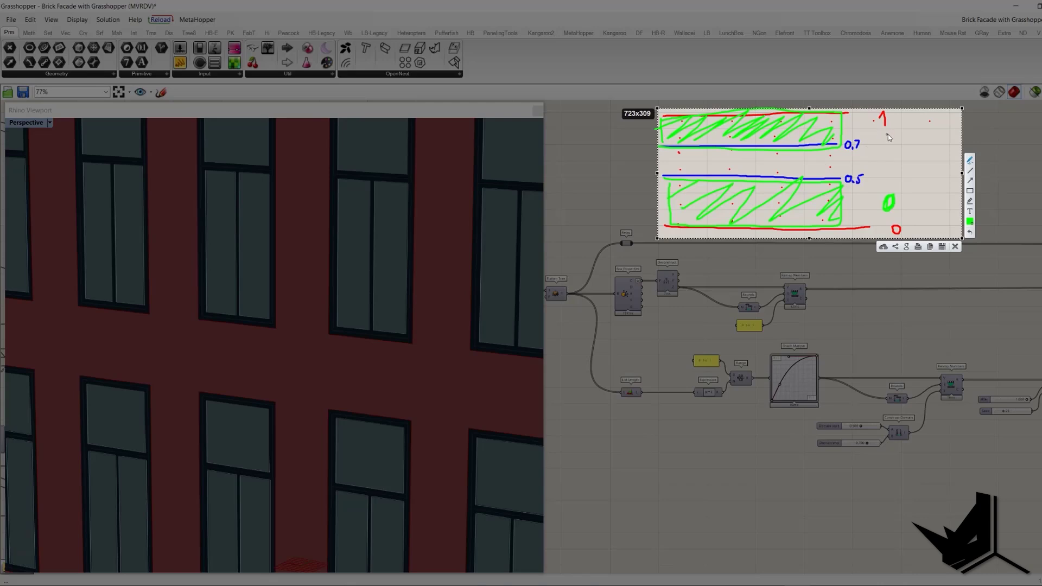
drag(865, 126, 870, 137)
Mark individual points between the 0.5 and 0.7 lines in red and blue, and close the screen capture.
drag(682, 171, 682, 172)
click(970, 222)
click(902, 135)
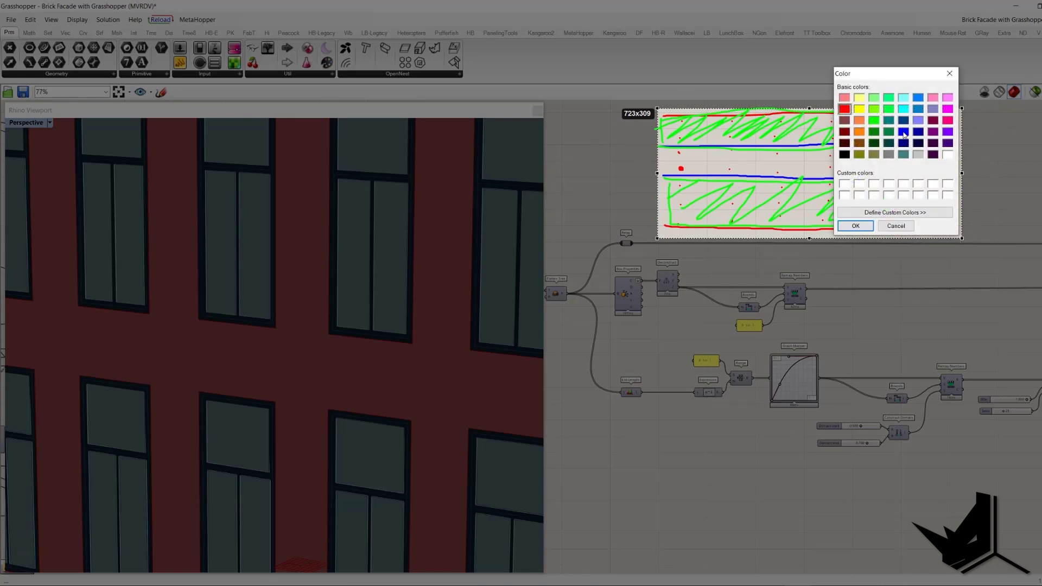
click(854, 227)
click(970, 160)
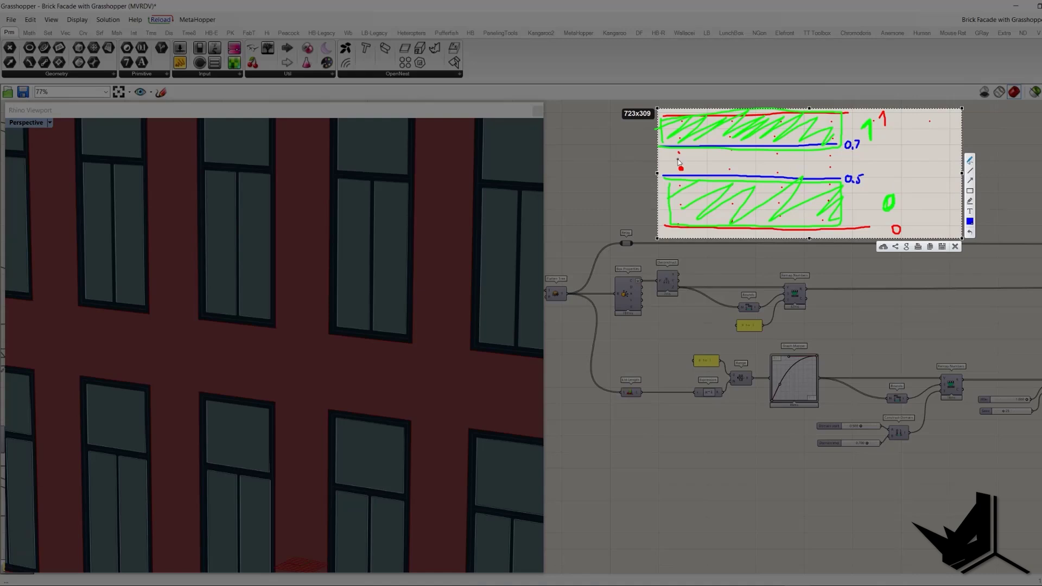
click(672, 154)
click(697, 155)
click(697, 164)
click(710, 157)
click(723, 165)
click(737, 153)
click(740, 169)
click(755, 169)
drag(761, 165, 760, 160)
click(765, 159)
click(818, 172)
drag(874, 187, 841, 172)
drag(841, 173, 870, 179)
click(714, 159)
click(731, 159)
click(783, 165)
click(807, 151)
click(821, 160)
click(832, 153)
click(831, 168)
click(970, 221)
click(777, 152)
drag(777, 152, 779, 153)
click(701, 160)
key(Escape)
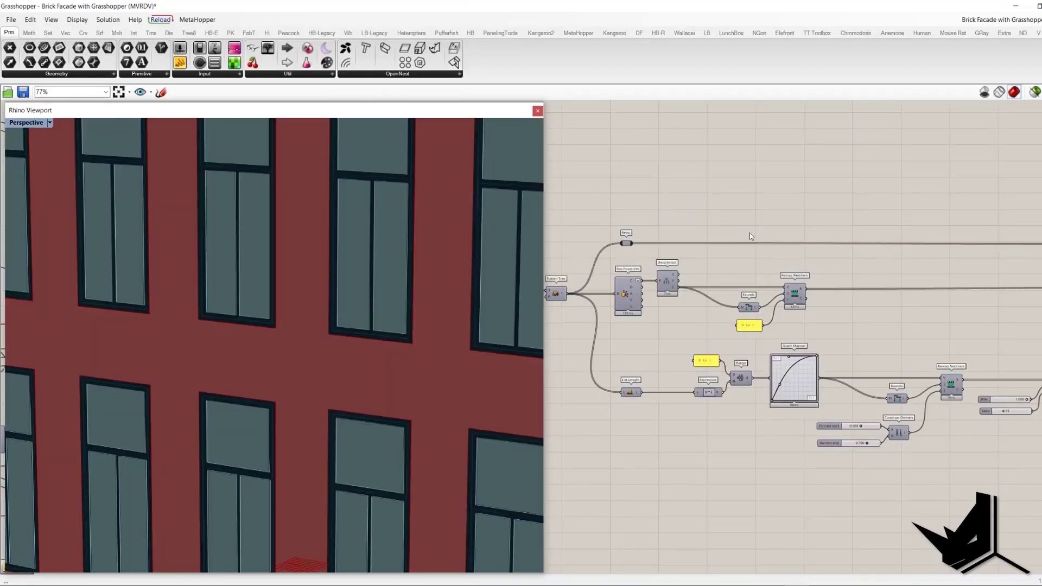
Highlight Box Properties and examine the brick centre points across the façade.
scroll(759, 243, down, 2)
right_drag(756, 291, 682, 301)
scroll(682, 301, up, 3)
right_drag(594, 272, 674, 267)
scroll(664, 260, up, 1)
right_drag(606, 262, 623, 264)
click(623, 264)
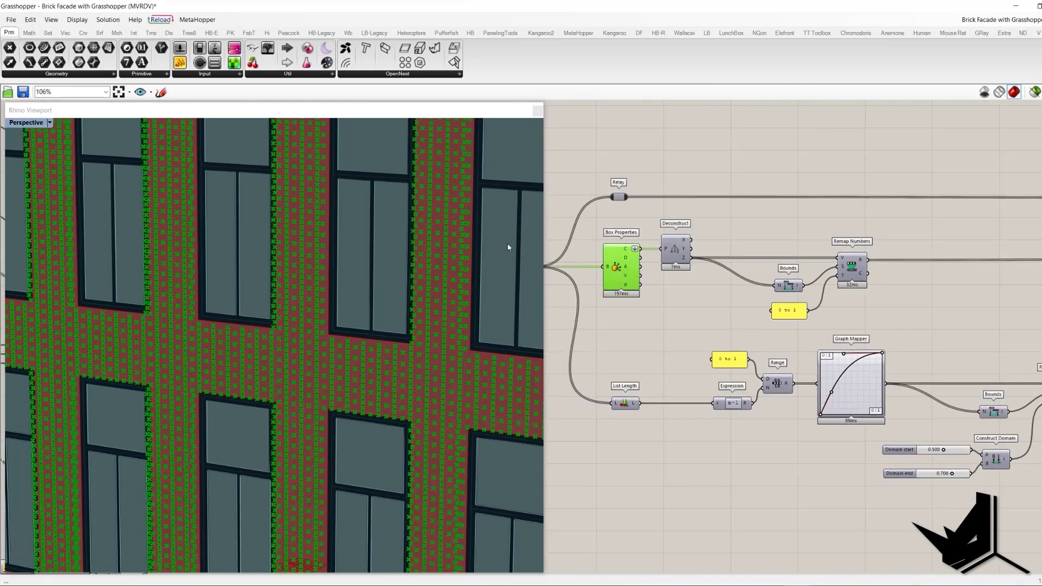
scroll(333, 298, down, 5)
scroll(338, 313, up, 5)
scroll(347, 315, up, 2)
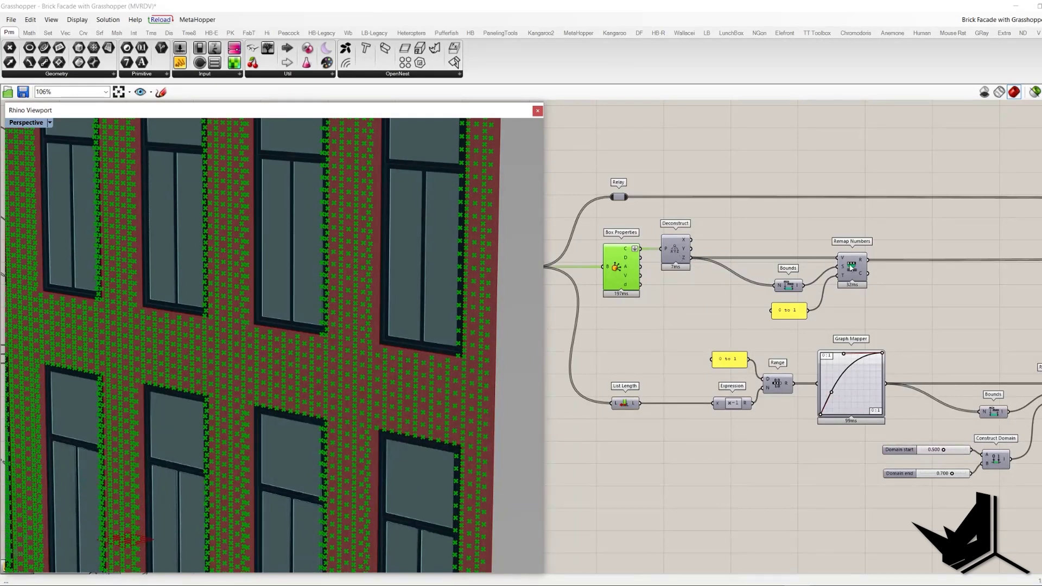
Follow the remapped heights through the 0 to 1 Remap Numbers to Larger Than and highlight that comparison.
right_drag(841, 266, 761, 267)
scroll(724, 283, down, 1)
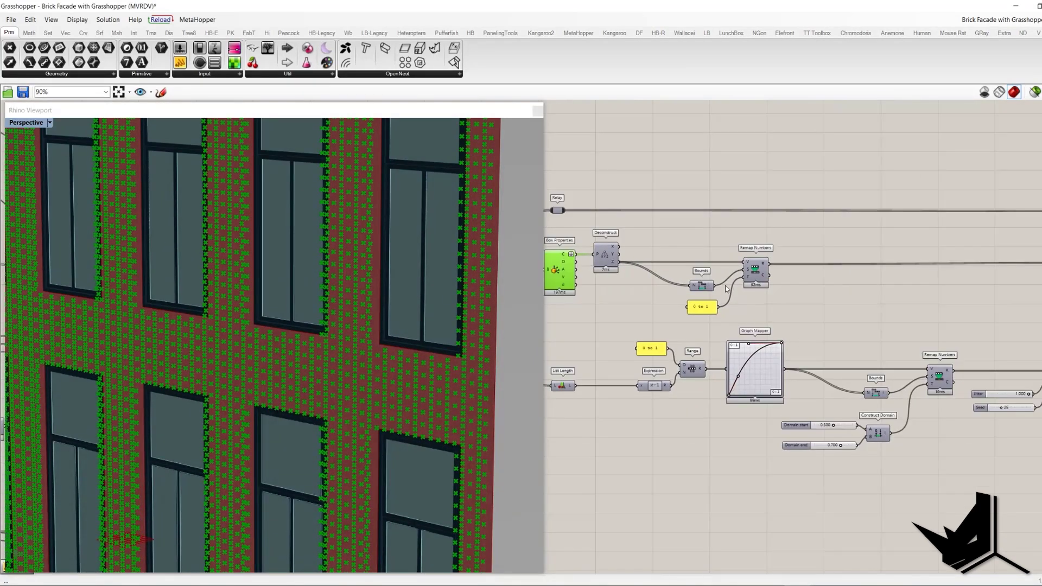
right_drag(817, 295, 708, 293)
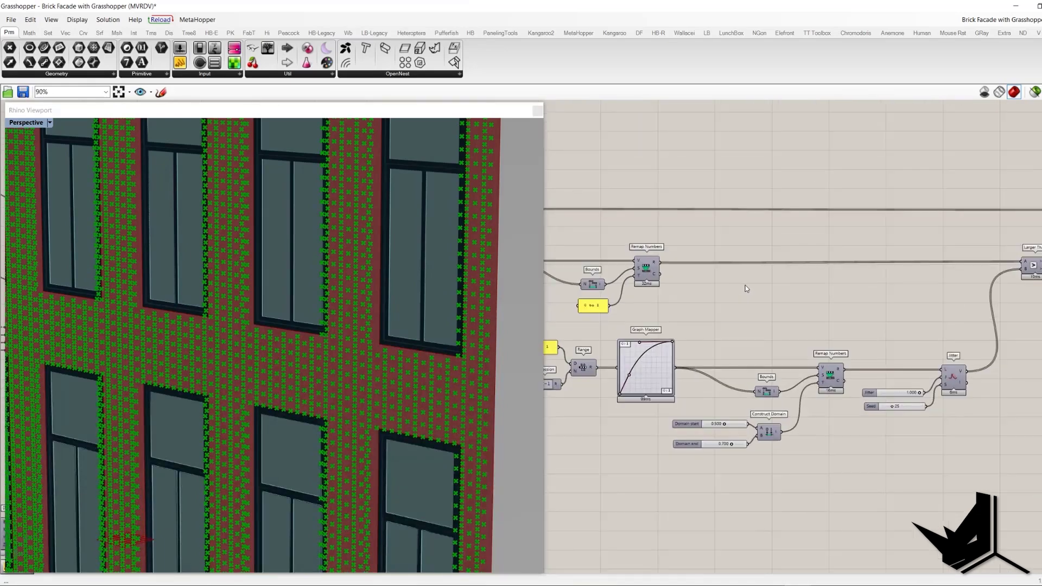
click(1033, 267)
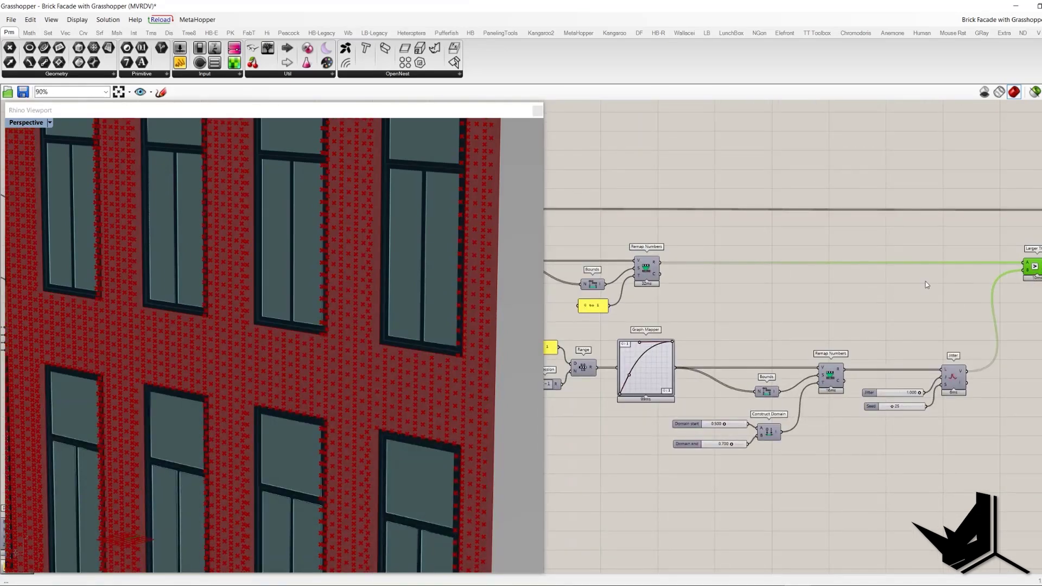
scroll(728, 299, down, 1)
scroll(879, 284, up, 1)
drag(960, 239, 1008, 290)
Highlight the List Length component fed by Flatten Tree, and compare it with the points from Box Properties.
scroll(800, 312, down, 1)
right_drag(800, 312, 926, 300)
click(673, 311)
right_drag(674, 312, 794, 297)
scroll(672, 342, up, 2)
right_drag(728, 357, 692, 352)
drag(675, 314, 743, 375)
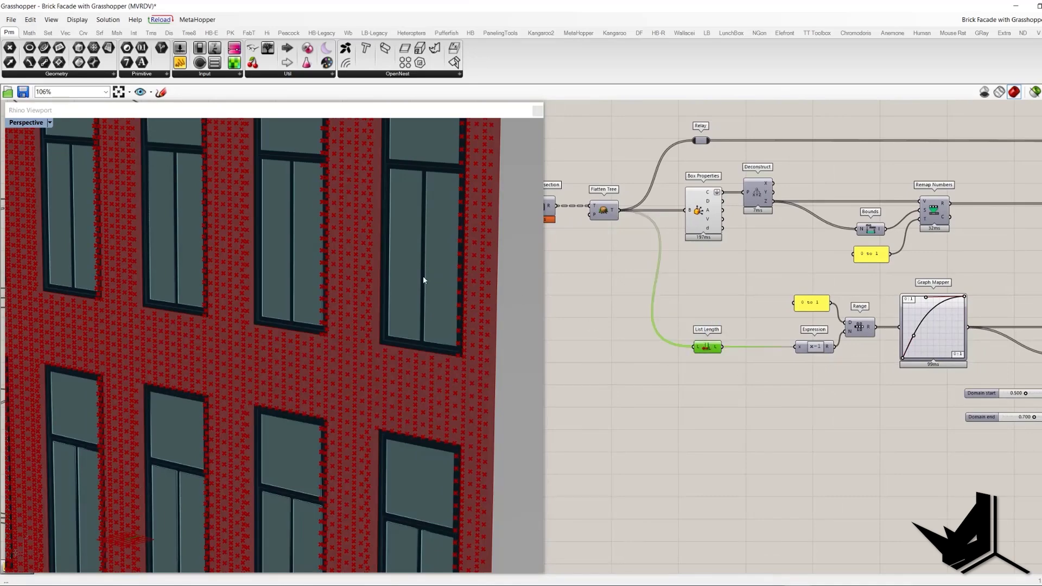
click(699, 197)
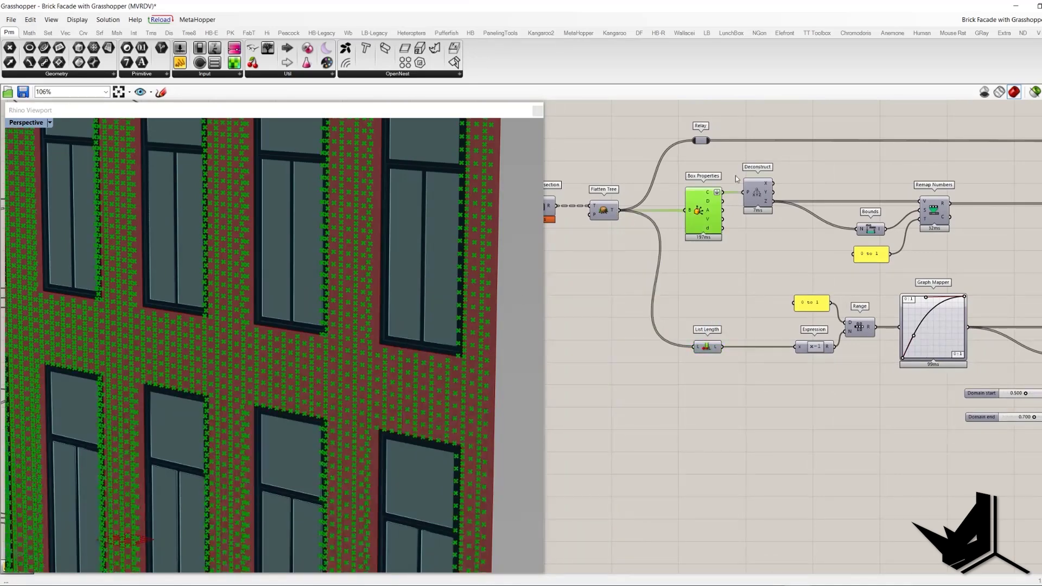
Highlight Range, the Graph Mapper, and the 0 to 1 panel and x-1 Expression that feed the Range.
right_drag(739, 297, 666, 291)
click(787, 318)
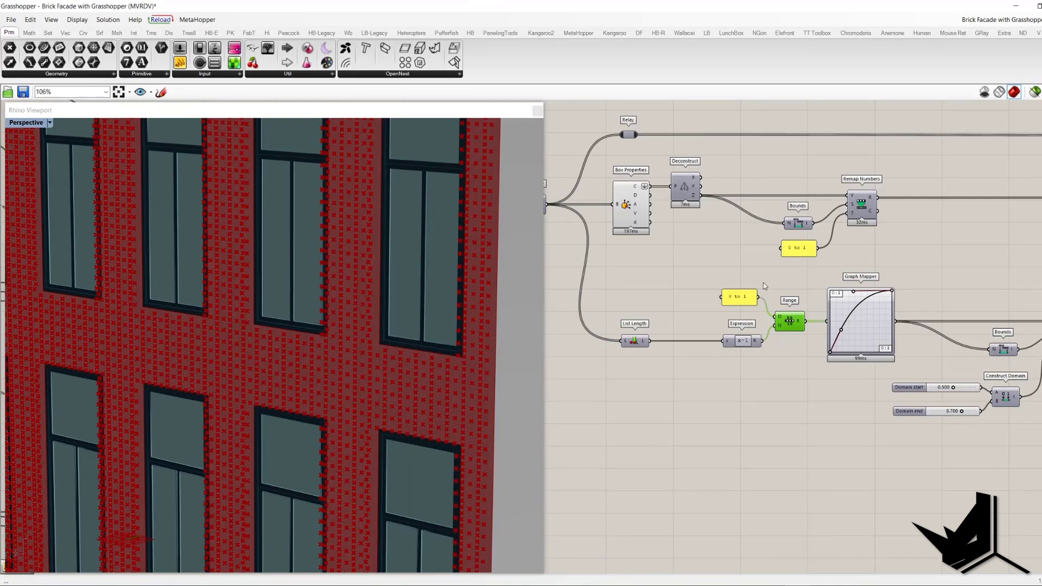
right_drag(758, 286, 688, 273)
mouse_move(770, 283)
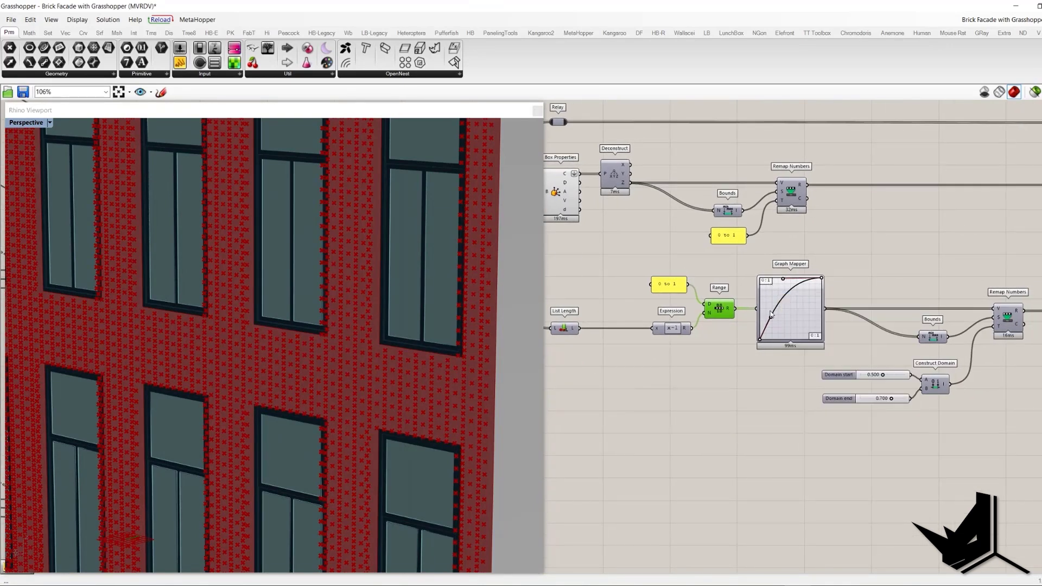
right_drag(807, 298, 740, 289)
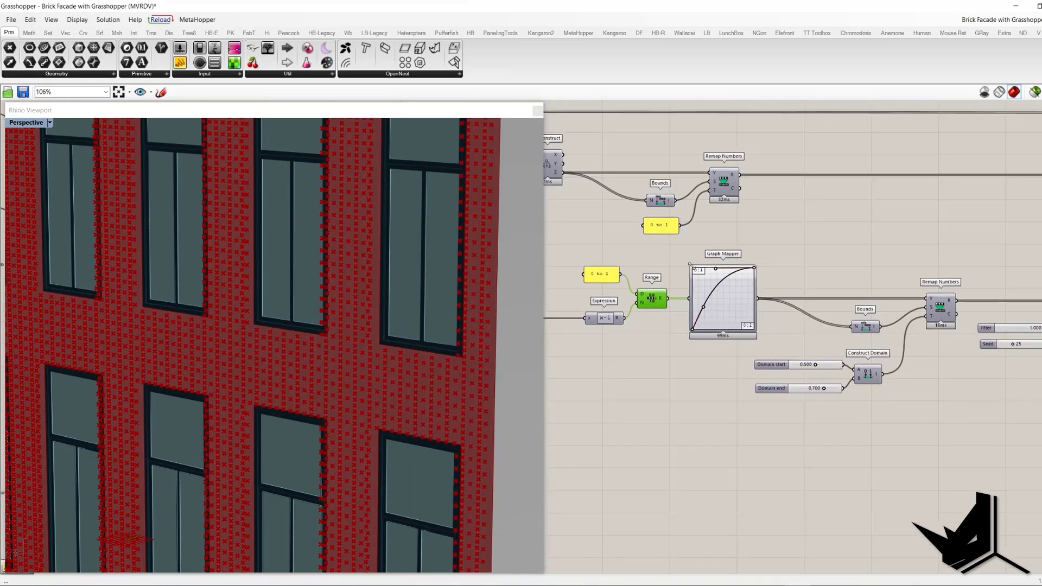
drag(678, 250, 793, 357)
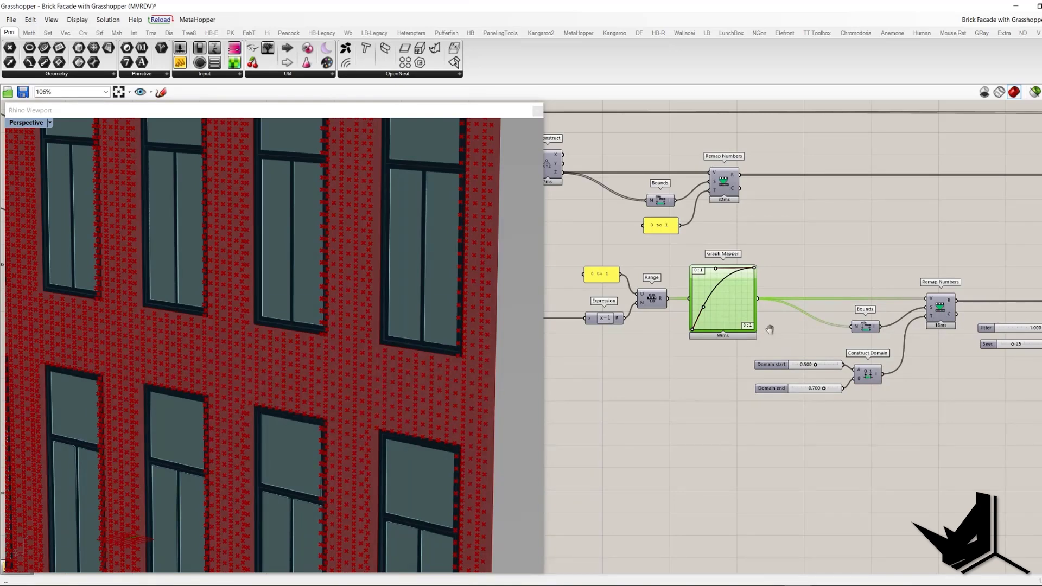
right_drag(682, 277, 667, 276)
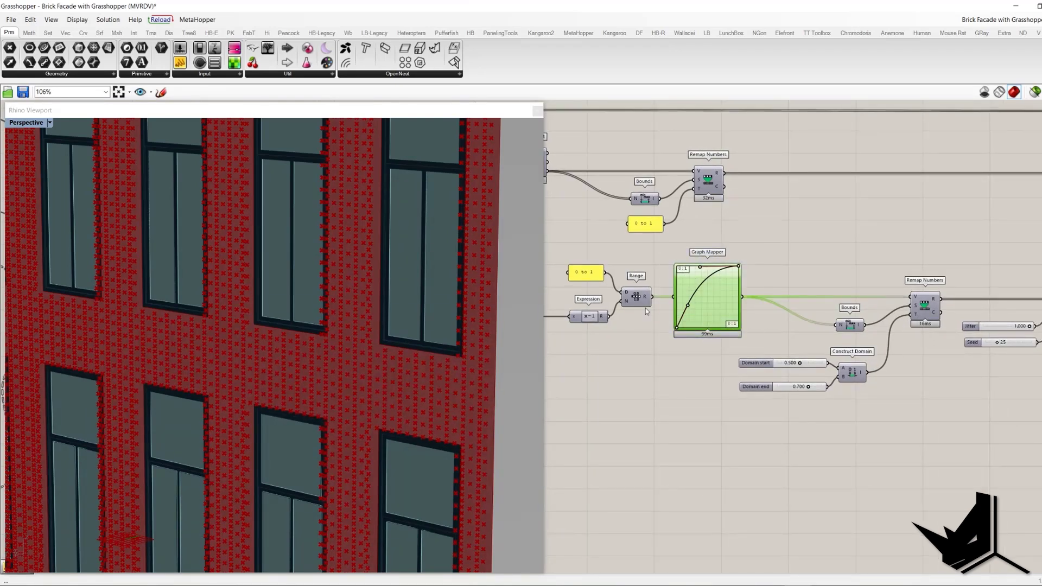
drag(658, 337, 552, 252)
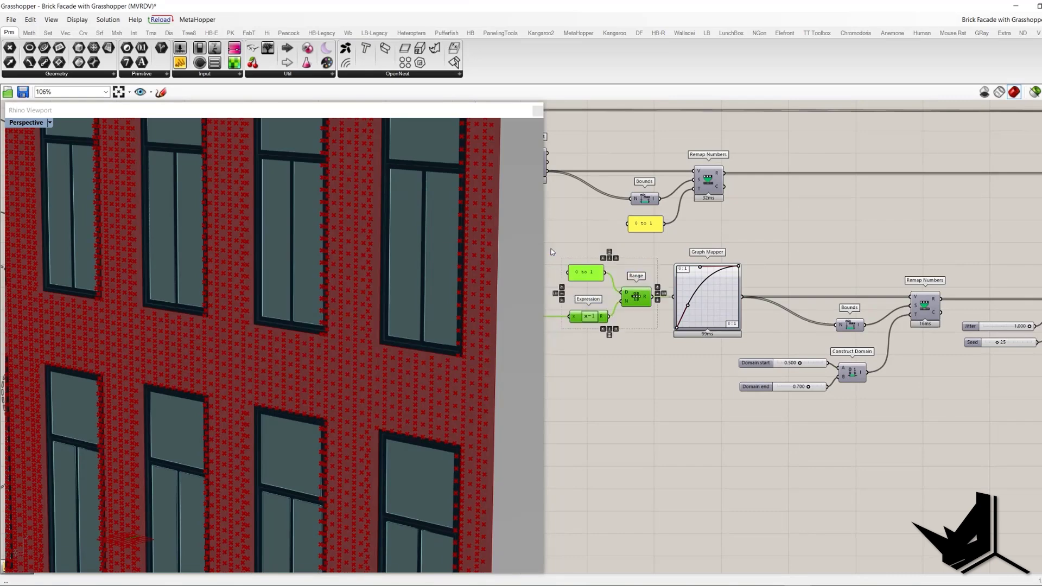
click(594, 245)
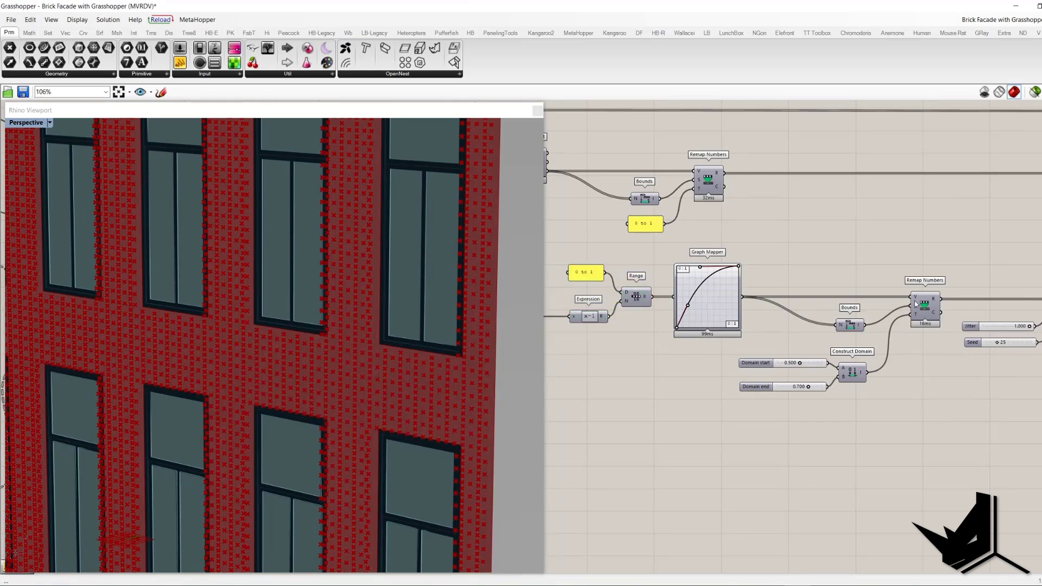
Highlight the Domain start and Domain end sliders with the Construct Domain that sets the target of the second Remap Numbers.
right_drag(814, 317, 773, 297)
scroll(729, 355, up, 3)
drag(674, 339, 882, 424)
right_drag(867, 419, 860, 463)
scroll(860, 462, down, 3)
click(886, 415)
right_drag(888, 412, 852, 412)
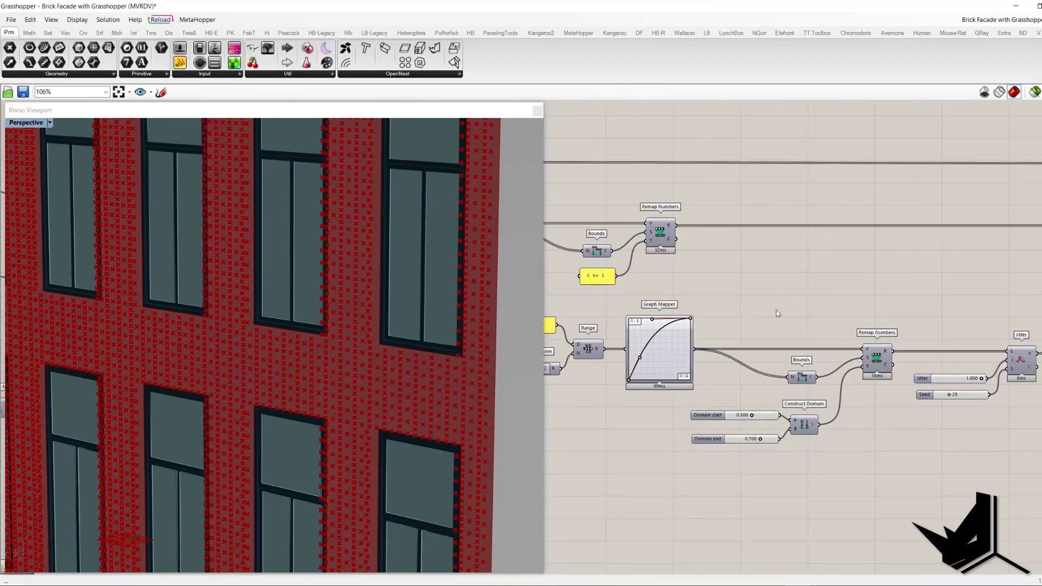
right_drag(802, 303, 726, 296)
right_drag(832, 343, 788, 334)
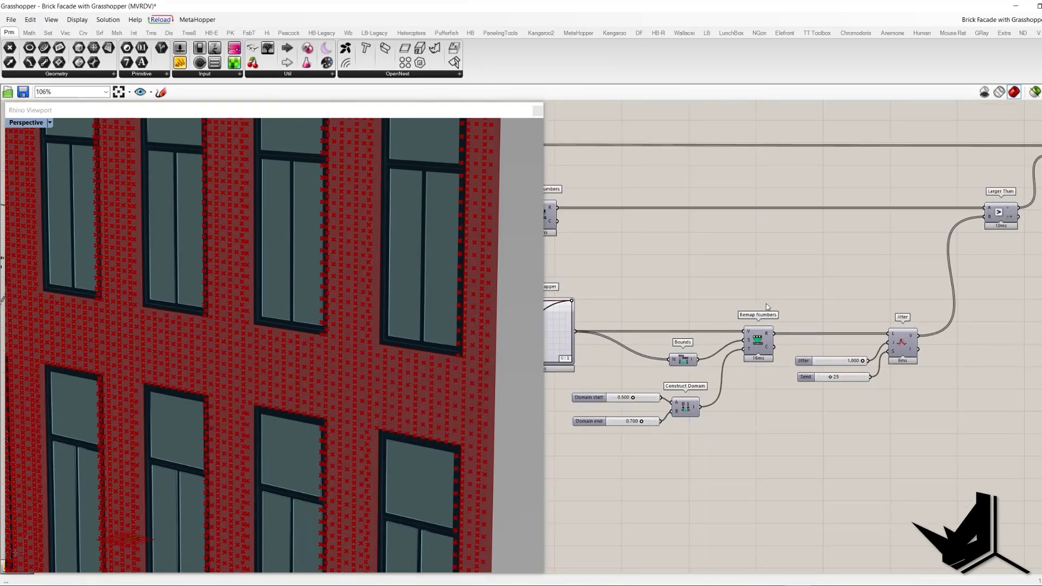
drag(572, 384, 739, 455)
drag(558, 385, 715, 445)
Highlight the Jitter component and its Jitter strength slider, and align the Seed slider beneath it.
scroll(770, 434, up, 2)
drag(696, 300, 945, 443)
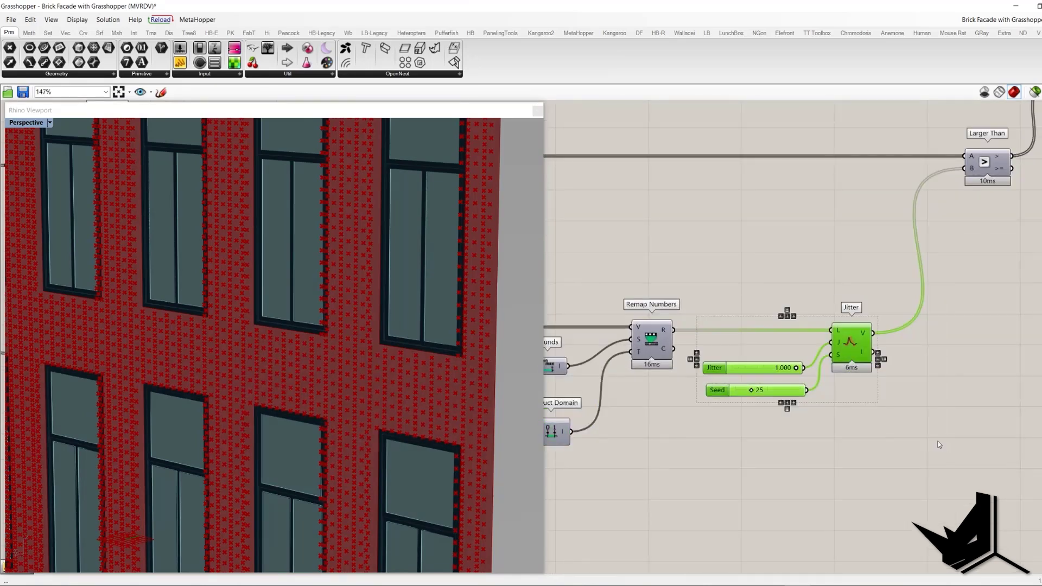
click(836, 383)
scroll(841, 345, up, 1)
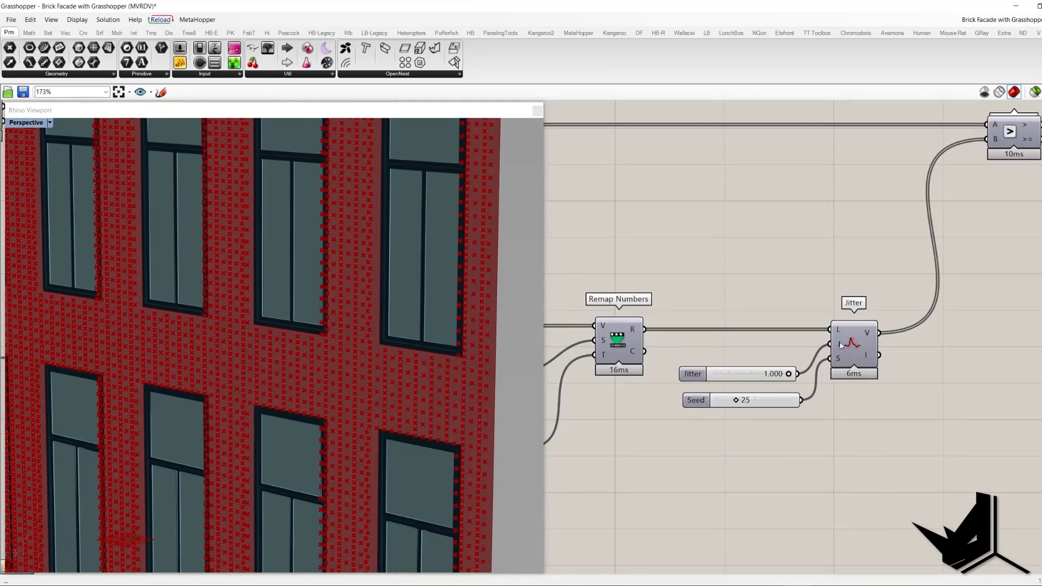
drag(675, 360, 814, 383)
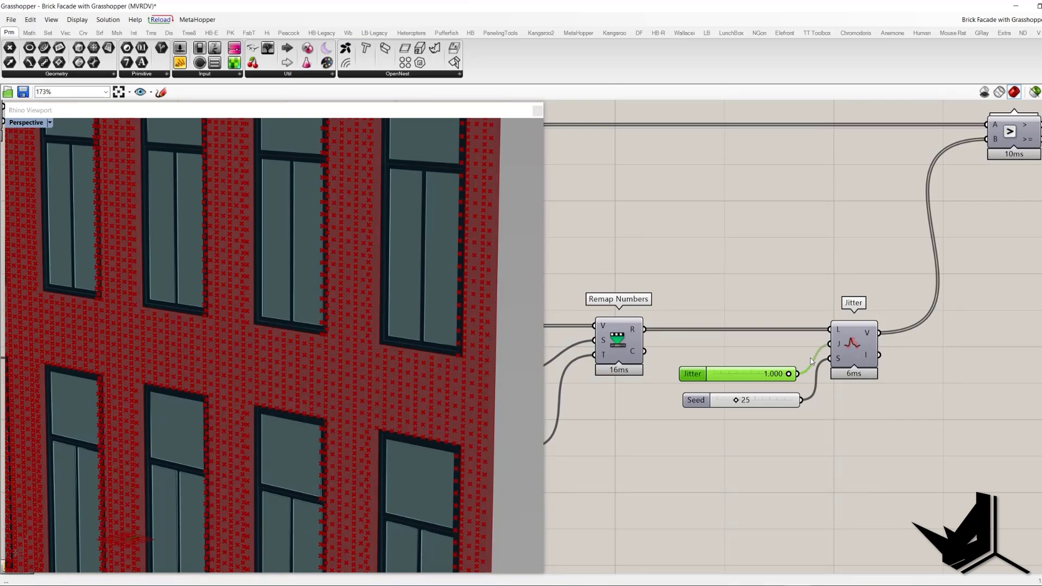
drag(784, 405, 781, 408)
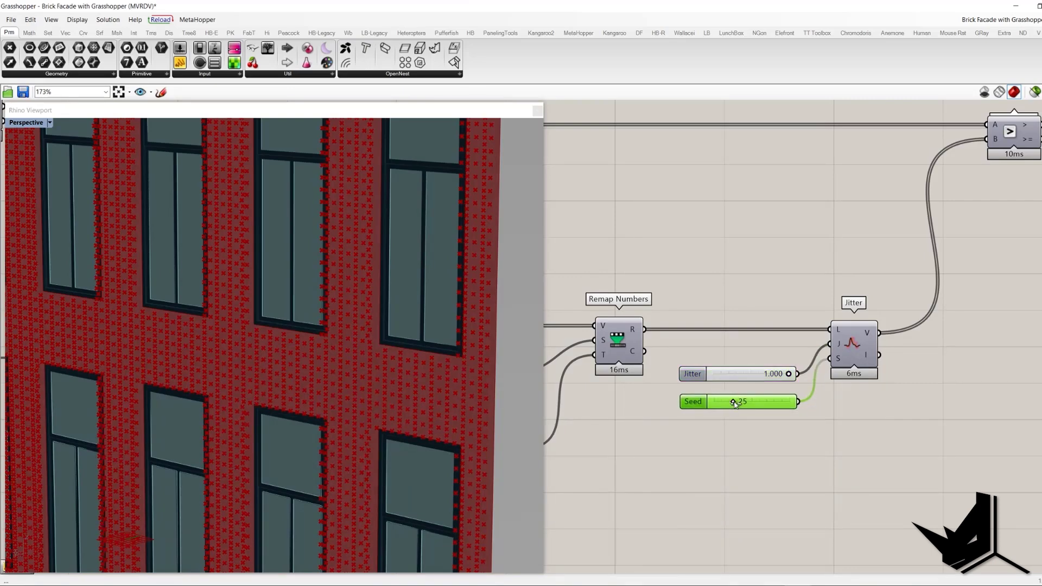
scroll(785, 375, down, 2)
right_drag(752, 394, 792, 395)
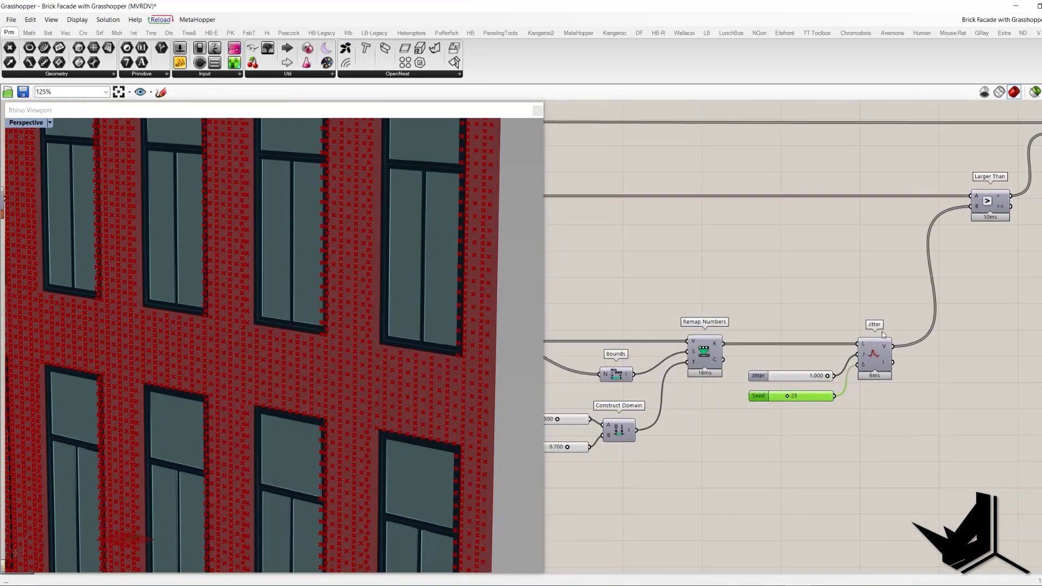
drag(903, 322, 878, 348)
Highlight the upper Remap Numbers and follow its output to the Larger Than comparison with the jittered values.
right_drag(804, 304, 819, 297)
right_drag(1001, 197, 951, 241)
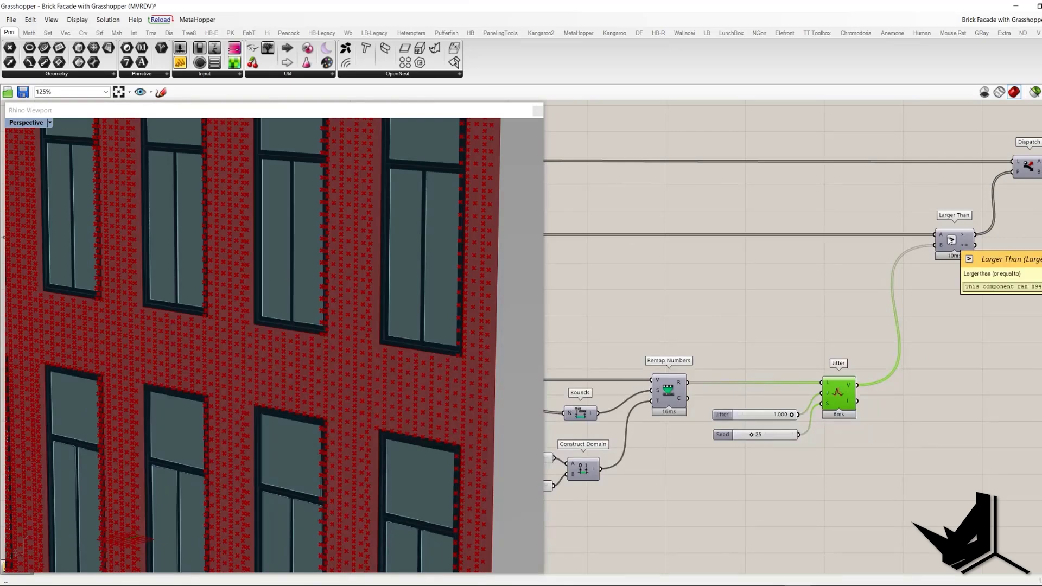
right_drag(802, 323, 872, 317)
right_drag(845, 263, 1041, 277)
drag(673, 199, 785, 302)
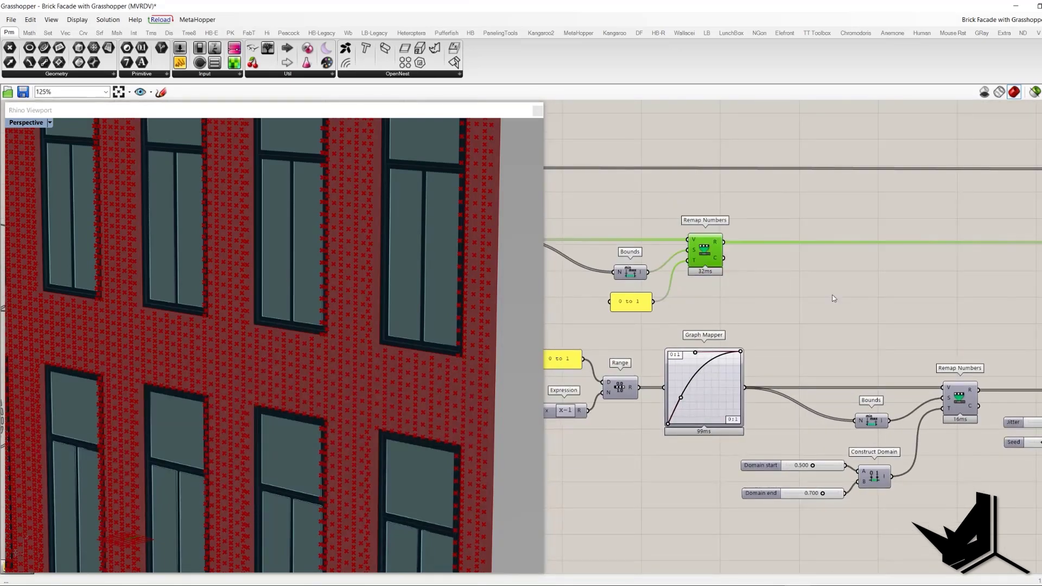
right_drag(821, 312, 675, 320)
scroll(1004, 228, down, 1)
right_drag(1010, 228, 804, 280)
drag(864, 272, 909, 307)
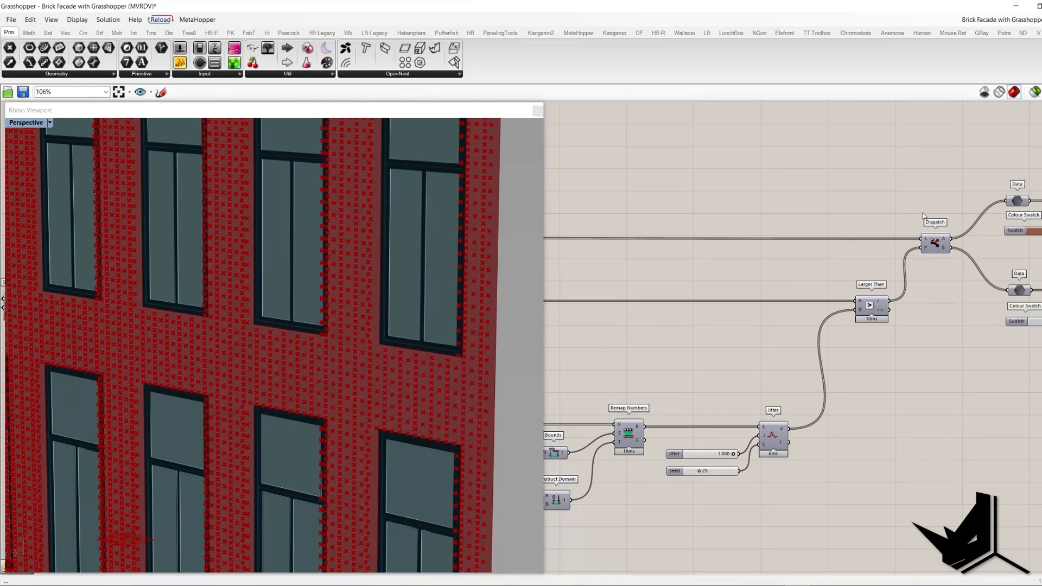
Turn off the previews of Flatten Tree and Box Properties to clear the points from the façade.
right_drag(920, 220, 905, 231)
scroll(390, 346, down, 10)
scroll(923, 265, up, 3)
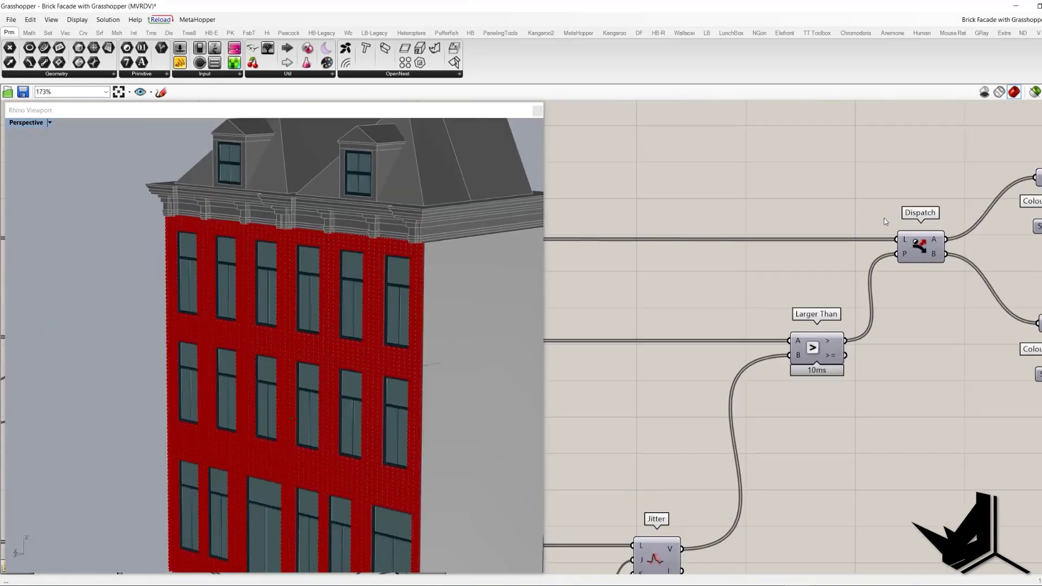
scroll(923, 242, down, 4)
scroll(701, 298, up, 3)
scroll(592, 352, up, 2)
click(606, 336)
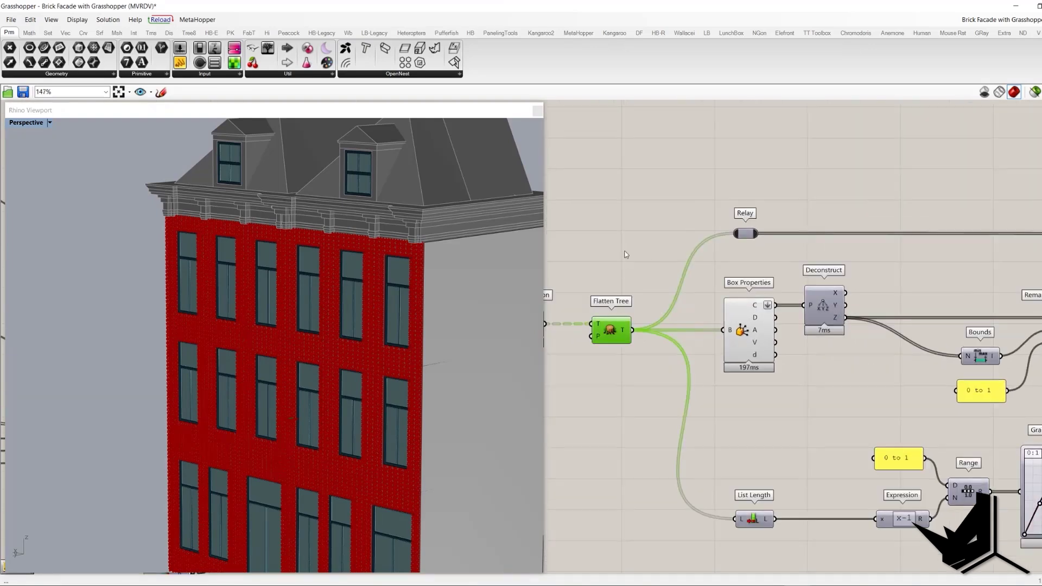
scroll(428, 343, up, 3)
middle_click(641, 232)
click(656, 249)
click(629, 235)
scroll(639, 283, down, 5)
click(688, 302)
middle_click(699, 205)
click(713, 219)
Follow the flattened bricks to the Dispatch component and highlight the Data container on its A output to locate those bricks on the façade.
scroll(749, 277, down, 8)
right_drag(747, 288, 643, 297)
scroll(642, 298, up, 7)
right_drag(995, 235, 892, 248)
scroll(892, 248, up, 7)
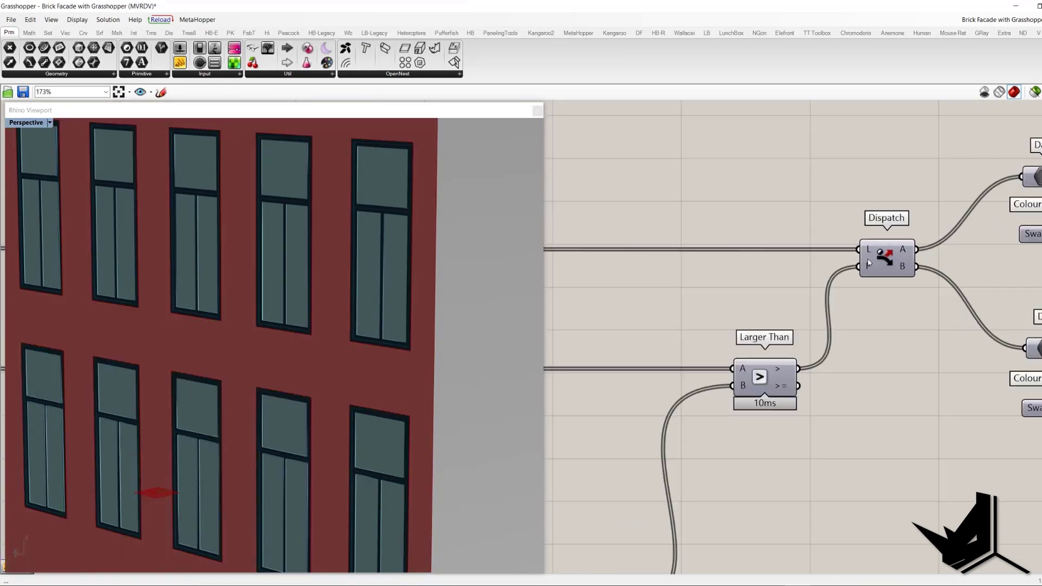
scroll(868, 263, down, 3)
drag(728, 299, 894, 402)
scroll(849, 386, down, 2)
scroll(865, 311, up, 3)
click(901, 243)
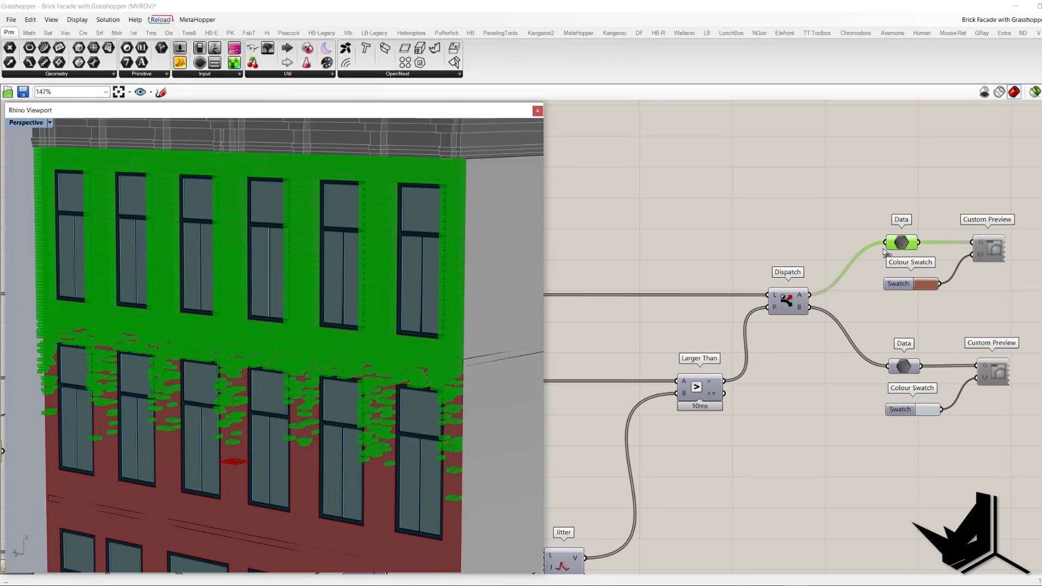
Trace the Dispatch pattern back through Larger Than and highlight the Jitter component with its Jitter and Seed sliders.
scroll(851, 226, down, 1)
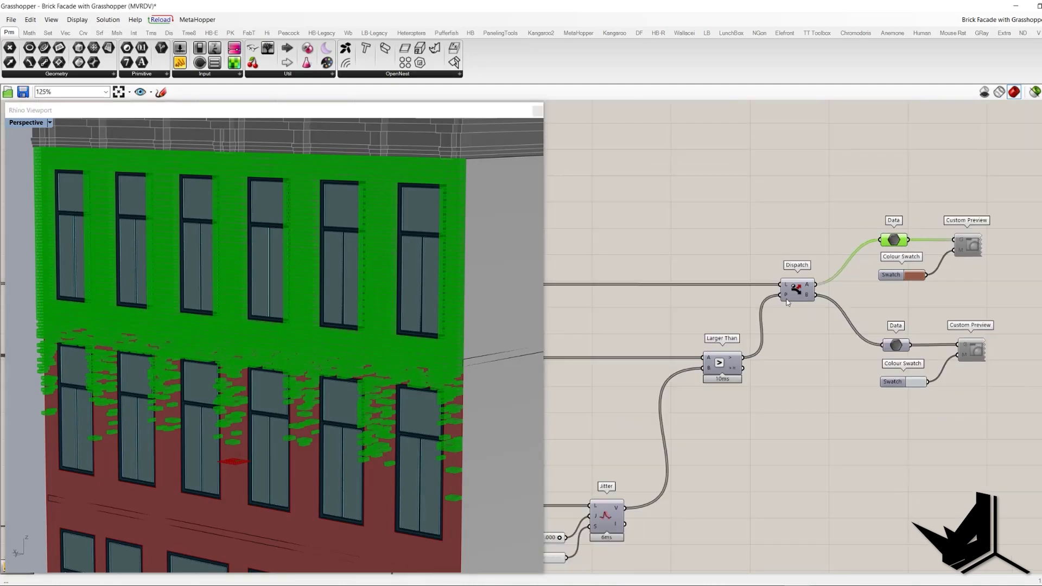
right_drag(776, 309, 899, 241)
scroll(868, 279, down, 1)
drag(790, 480, 693, 386)
right_drag(693, 386, 713, 364)
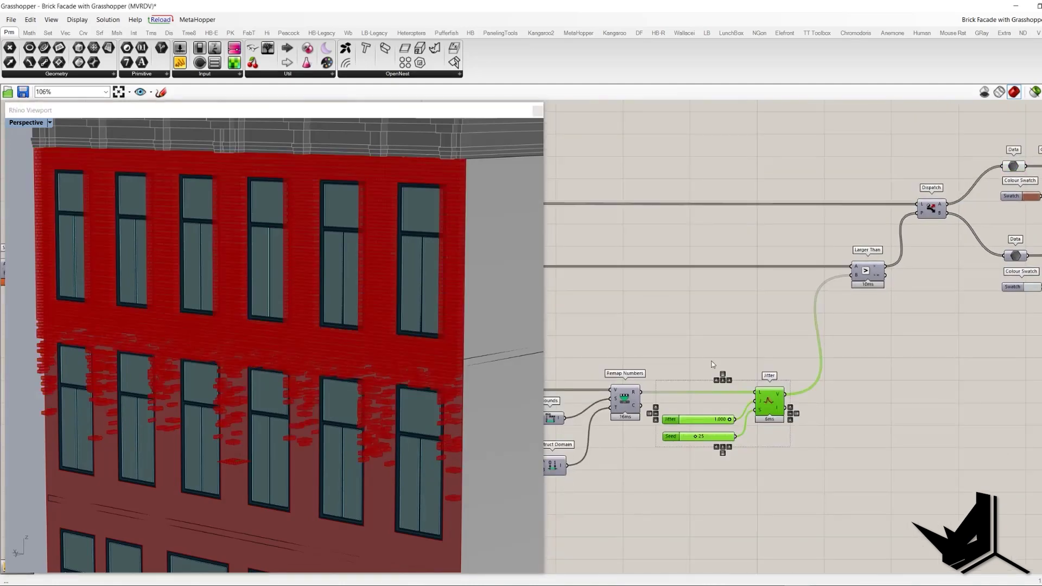
Highlight the Data container on the Dispatch's B output and inspect its bricks up close on the façade.
right_drag(870, 336, 690, 404)
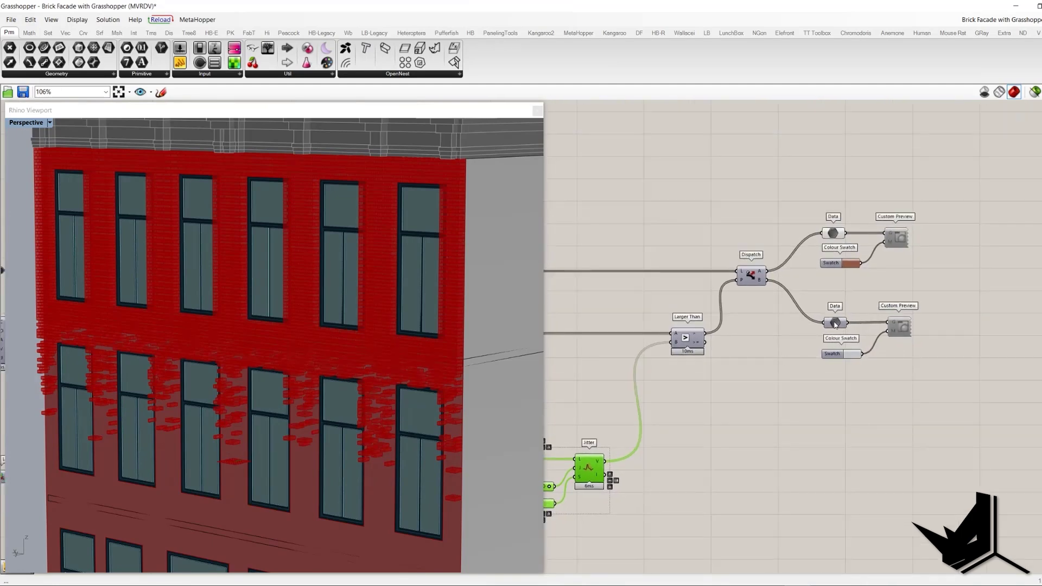
click(835, 323)
right_click(856, 289)
click(864, 293)
scroll(450, 326, up, 5)
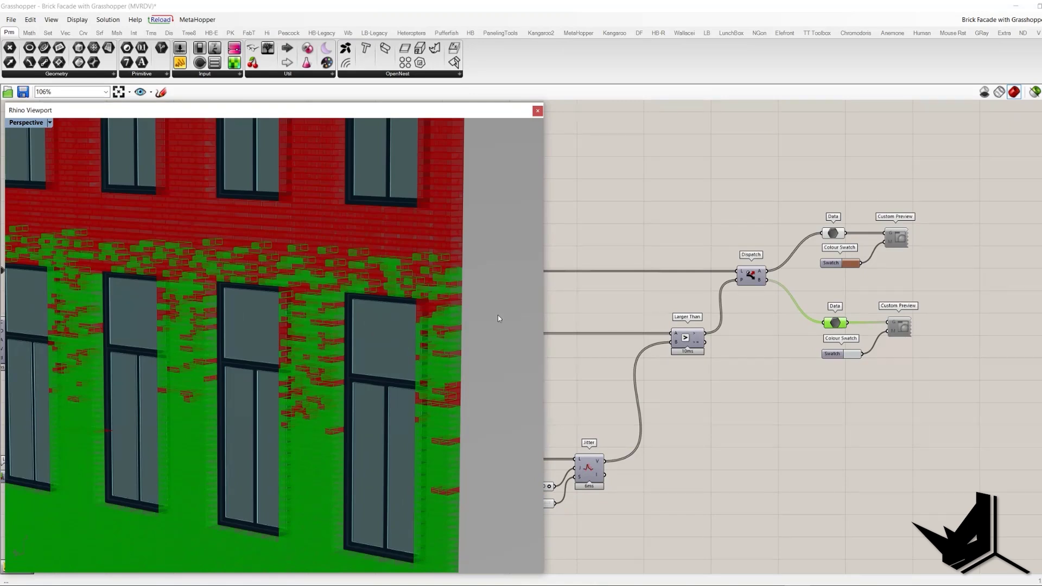
Enable both Custom Preview components and turn off the two Data containers' own previews so the façade uses the swatch colours.
right_drag(750, 372, 775, 362)
right_drag(736, 393, 866, 363)
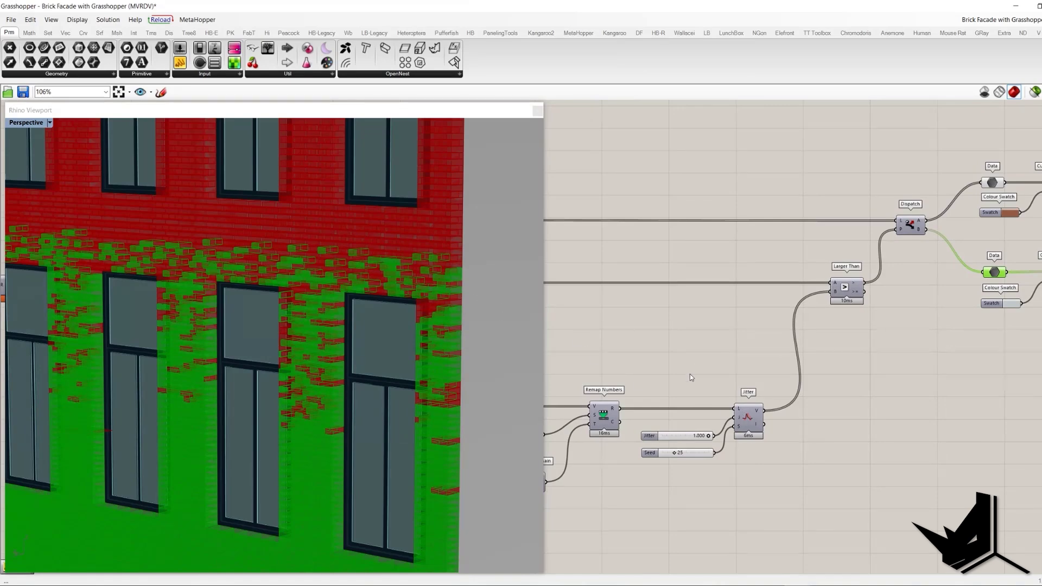
scroll(289, 345, down, 5)
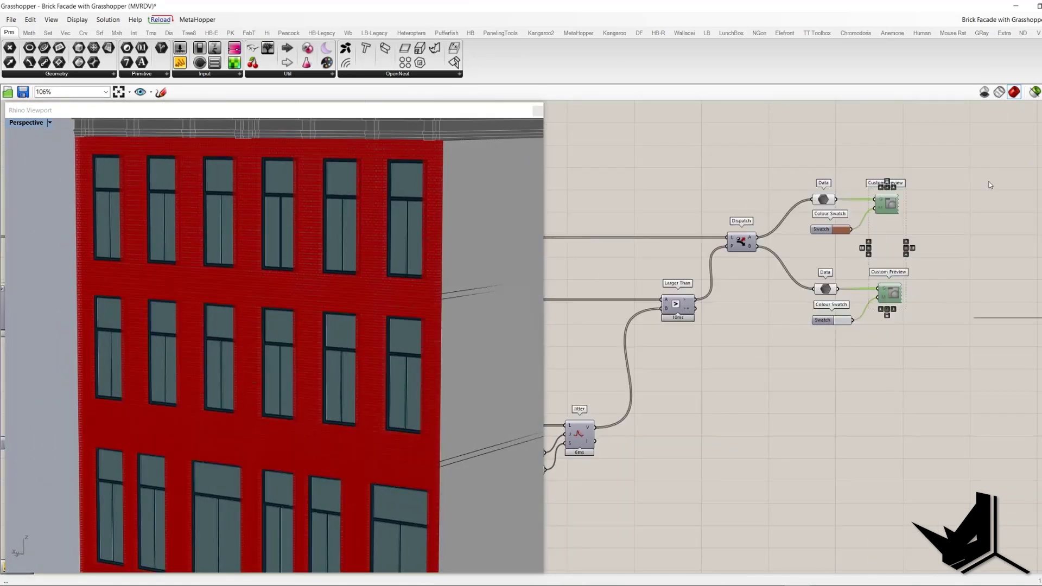
right_click(972, 225)
key(Escape)
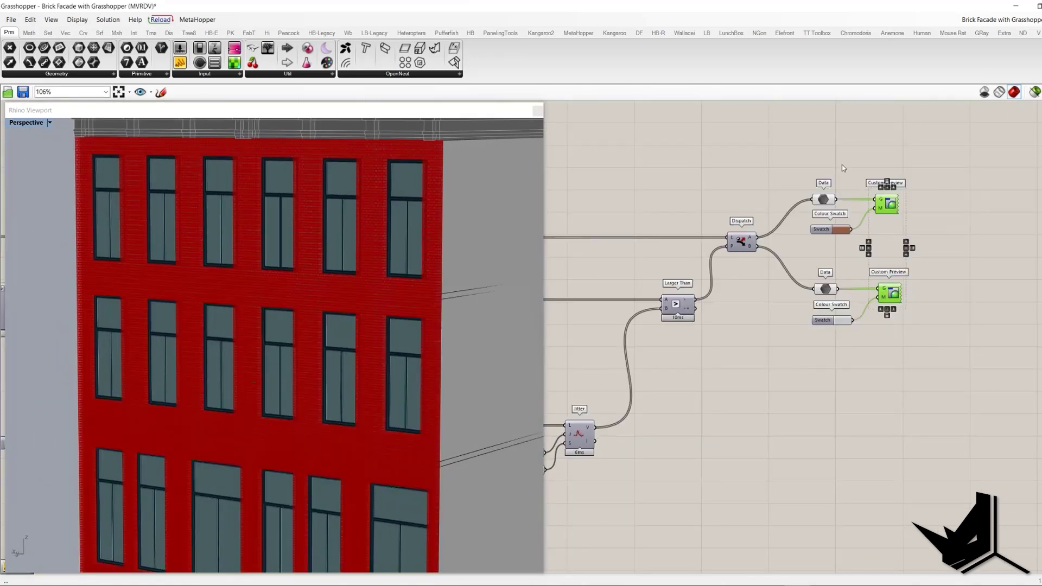
drag(833, 157, 800, 292)
drag(800, 292, 797, 296)
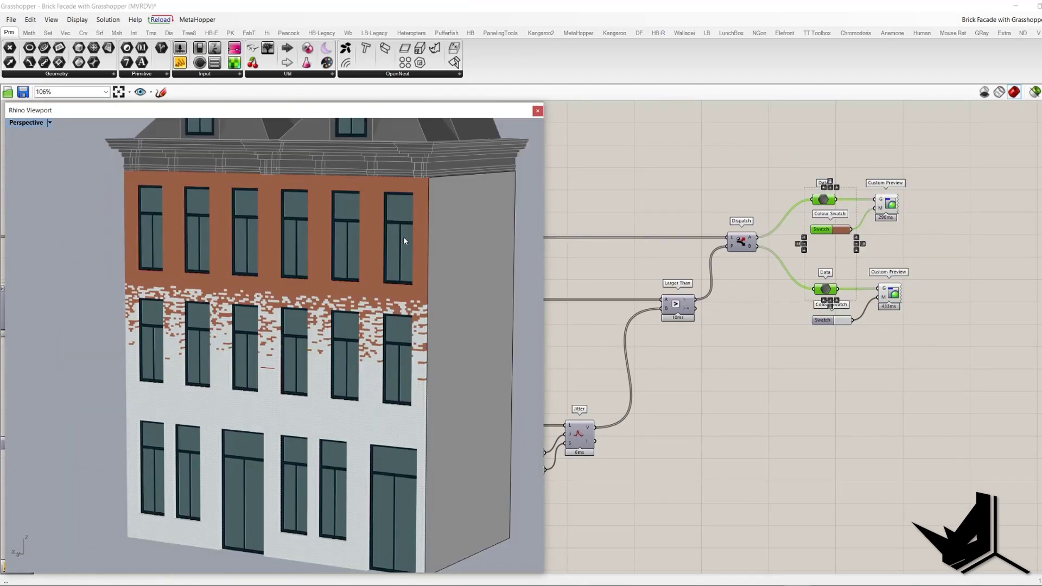
Examine the scattered transition between the brown and white bricks around the middle-floor windows.
ctrl+right_drag(403, 243, 381, 270)
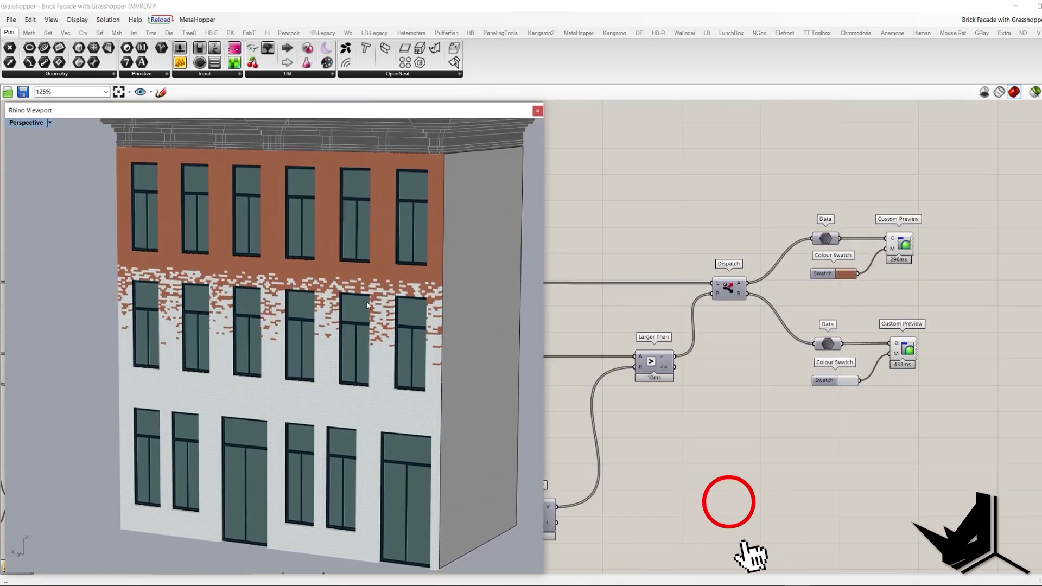
scroll(367, 306, up, 4)
mouse_move(358, 299)
right_down()
mouse_move(366, 295)
mouse_move(316, 312)
mouse_move(360, 302)
mouse_move(351, 293)
right_up()
scroll(370, 304, down, 2)
scroll(347, 296, up, 2)
shift+right_drag(308, 269, 320, 279)
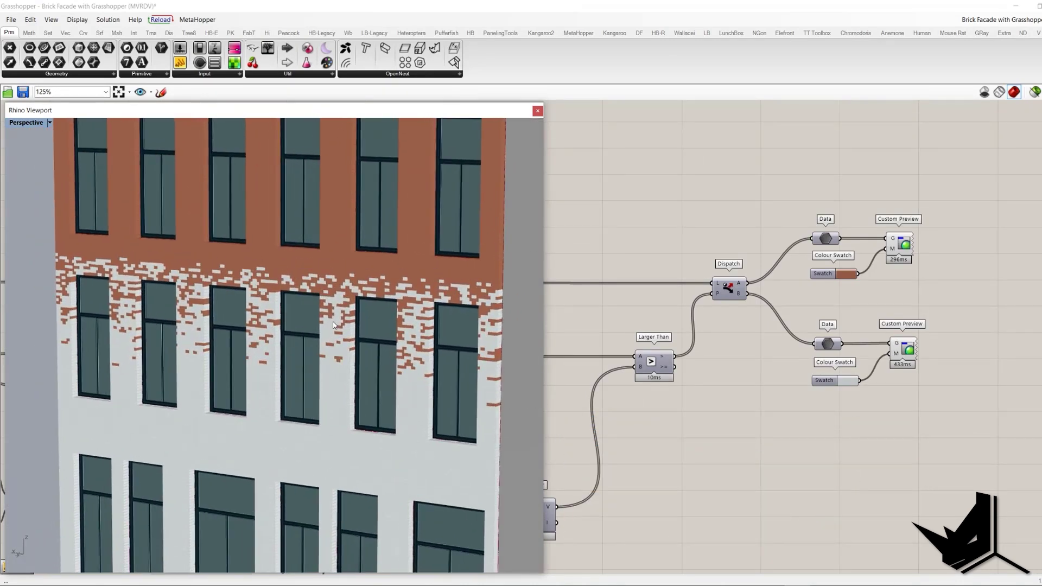
shift+right_drag(330, 320, 317, 315)
Set the Jitter component's Seed slider to 30 to vary the scatter of the bricks.
right_drag(581, 313, 745, 250)
scroll(743, 319, down, 3)
right_drag(632, 342, 772, 325)
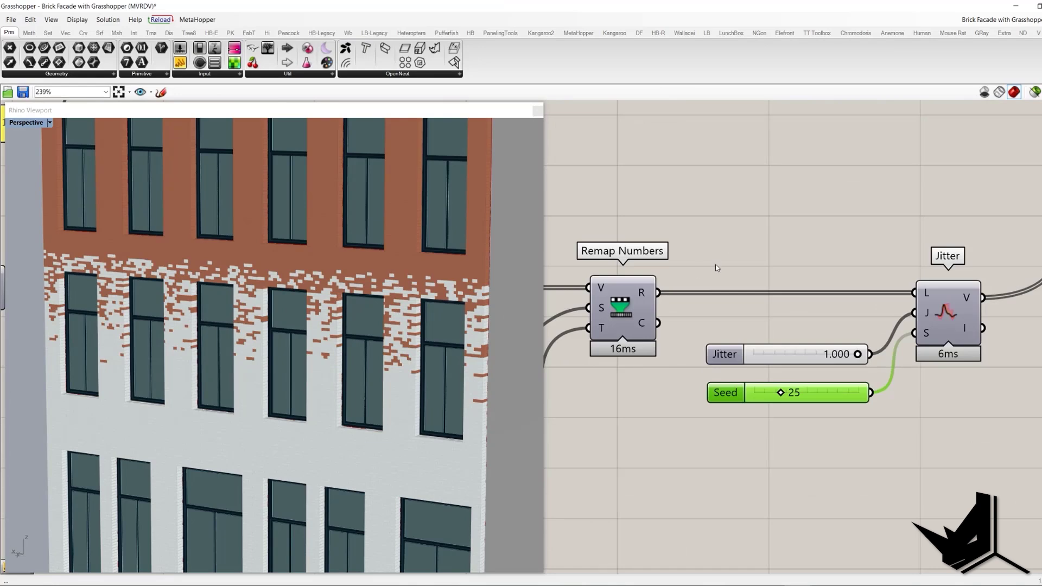
click(715, 267)
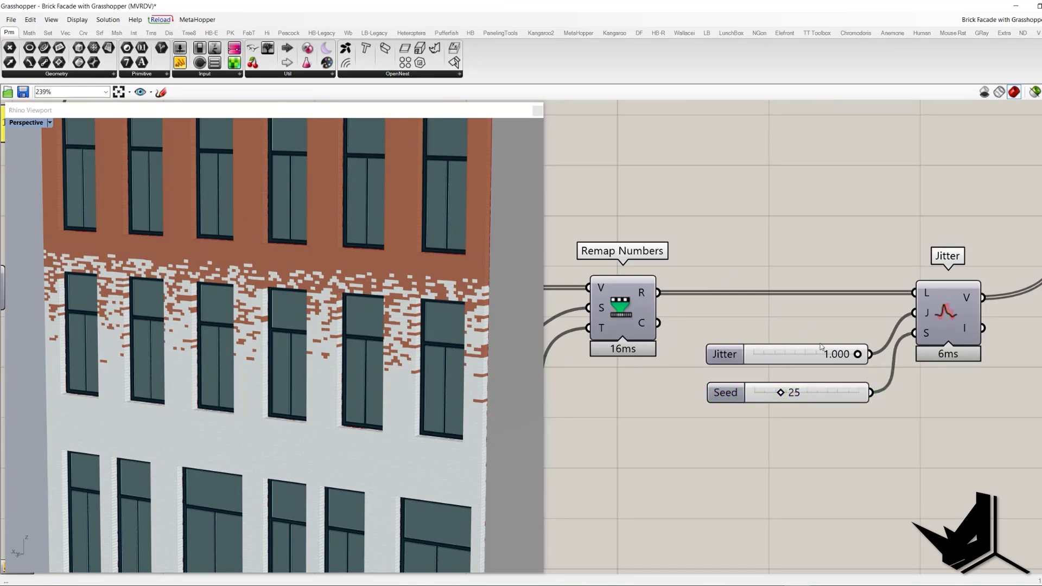
double_click(816, 394)
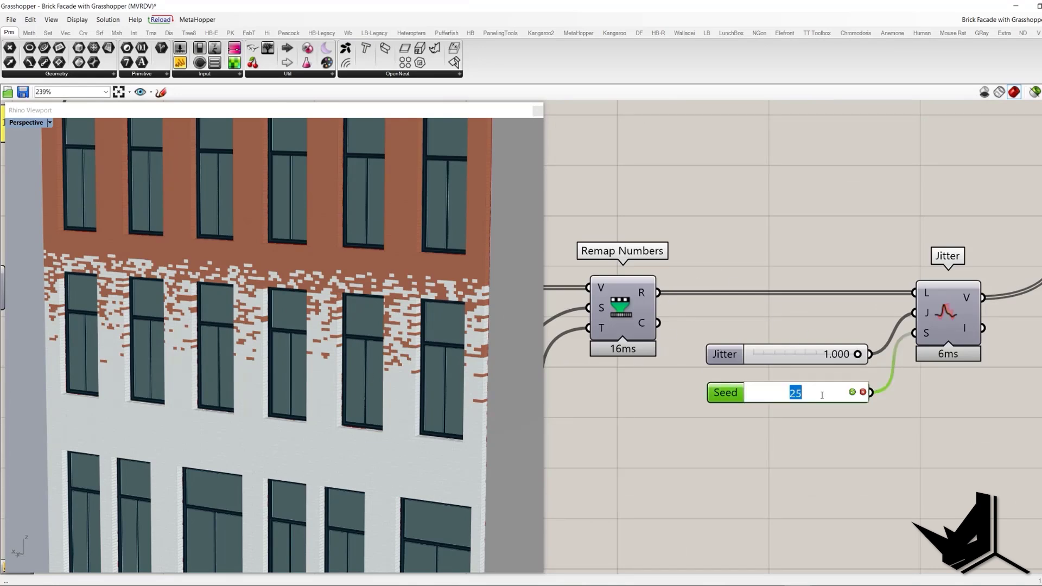
text(30)
click(853, 392)
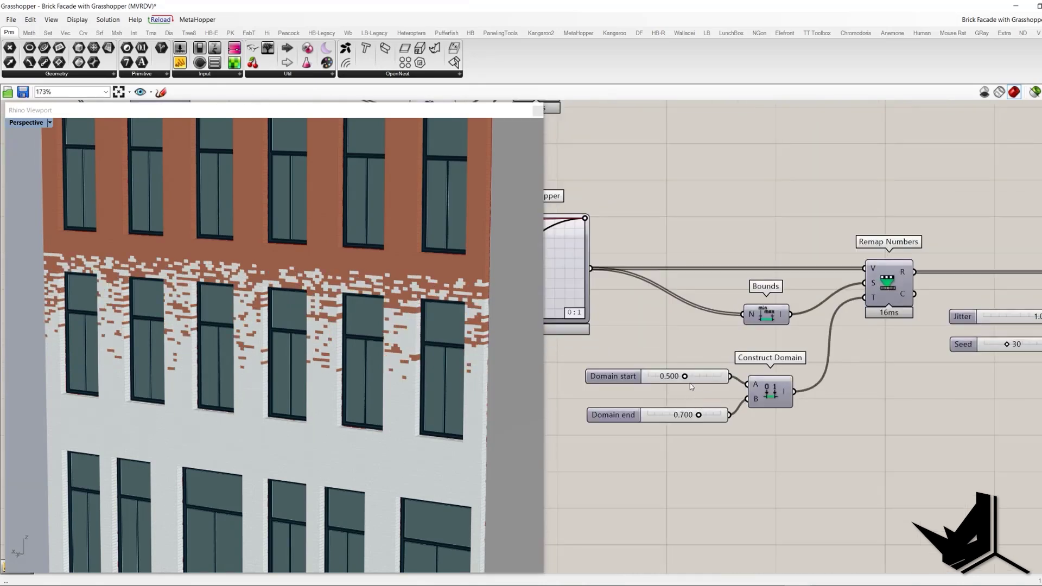
Set the Domain start slider feeding the Construct Domain to 0.3 to stretch the brick-to-glass transition.
scroll(388, 333, down, 5)
scroll(679, 369, up, 2)
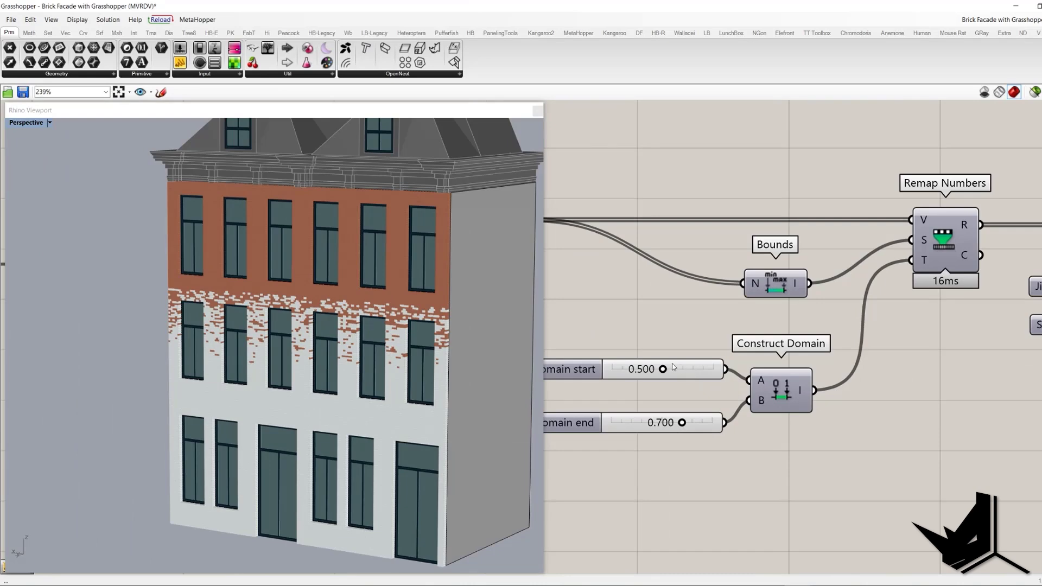
right_drag(768, 401, 943, 458)
scroll(942, 458, down, 1)
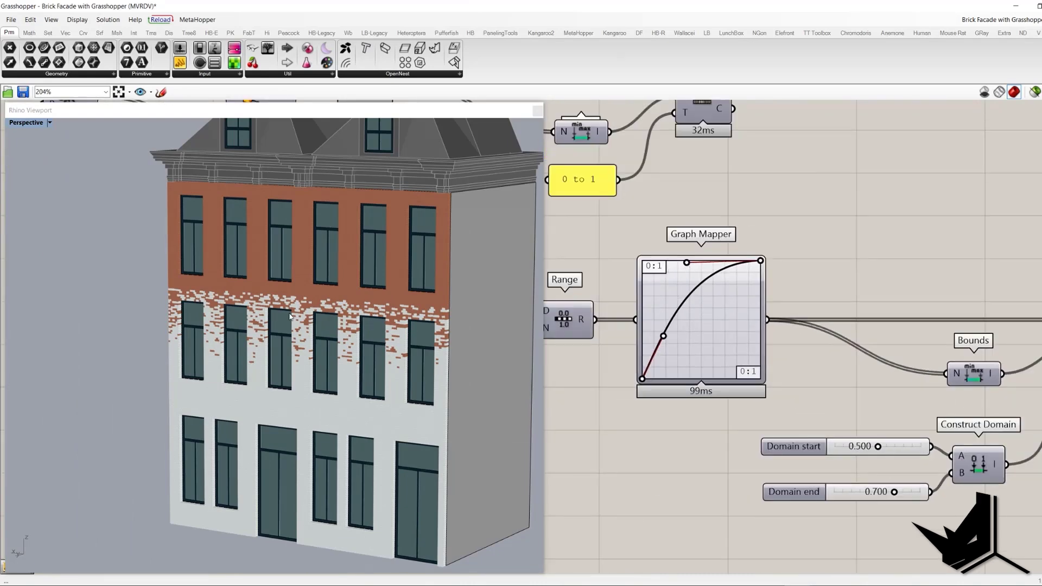
scroll(825, 451, up, 3)
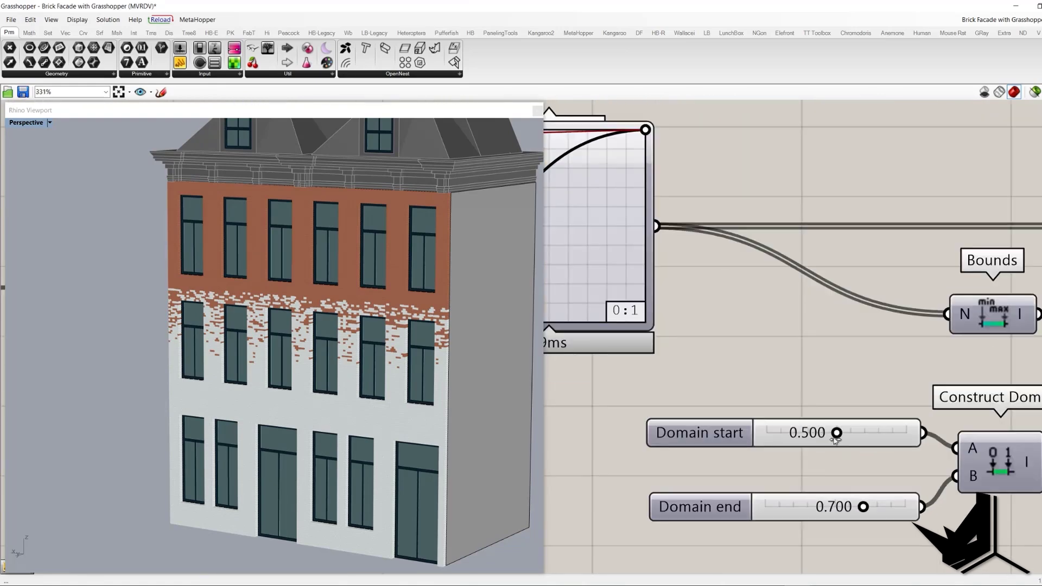
double_click(809, 438)
double_click(832, 434)
text(3)
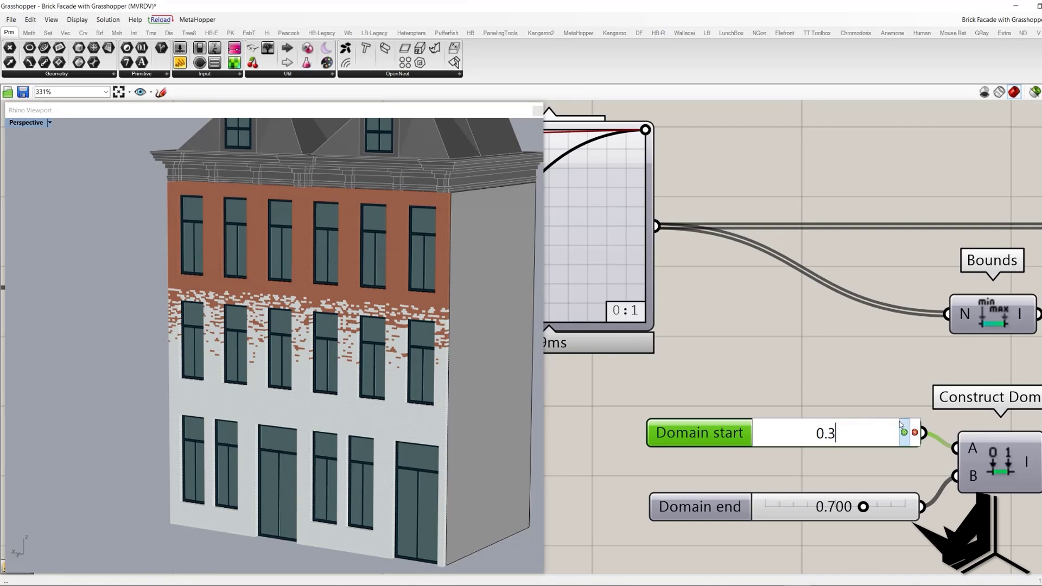
key(Return)
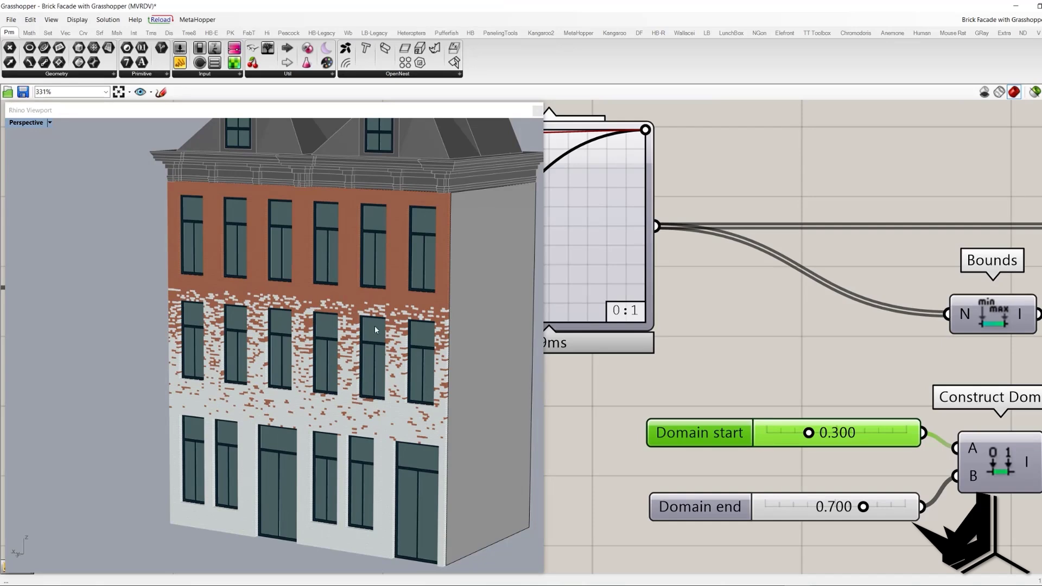
scroll(771, 431, down, 3)
drag(641, 277, 654, 303)
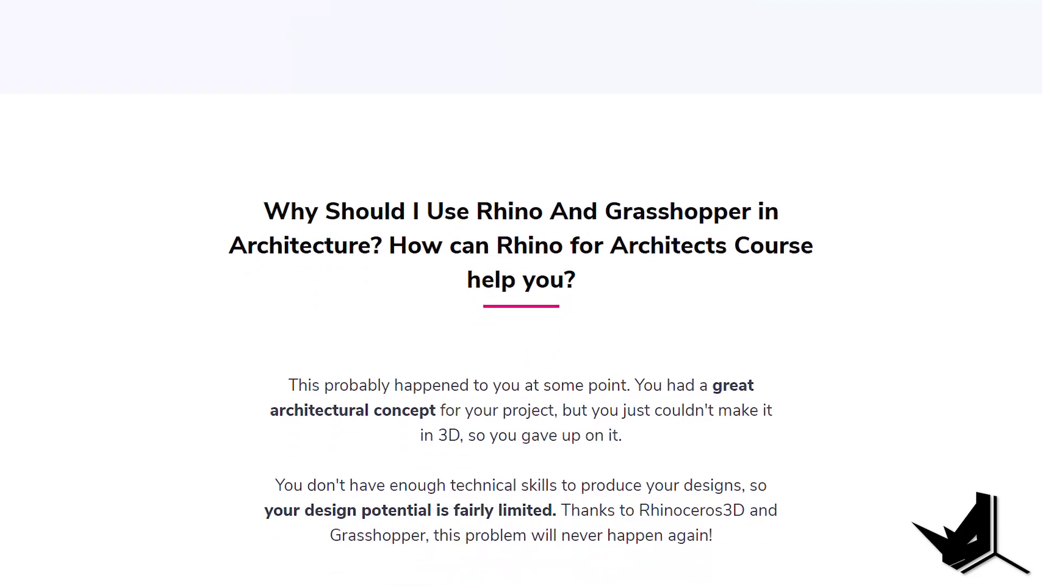
Switch to the course web page and look through its sections on Grasshopper, project presentation, organic forms and common learner concerns.
scroll(521, 294, down, 2)
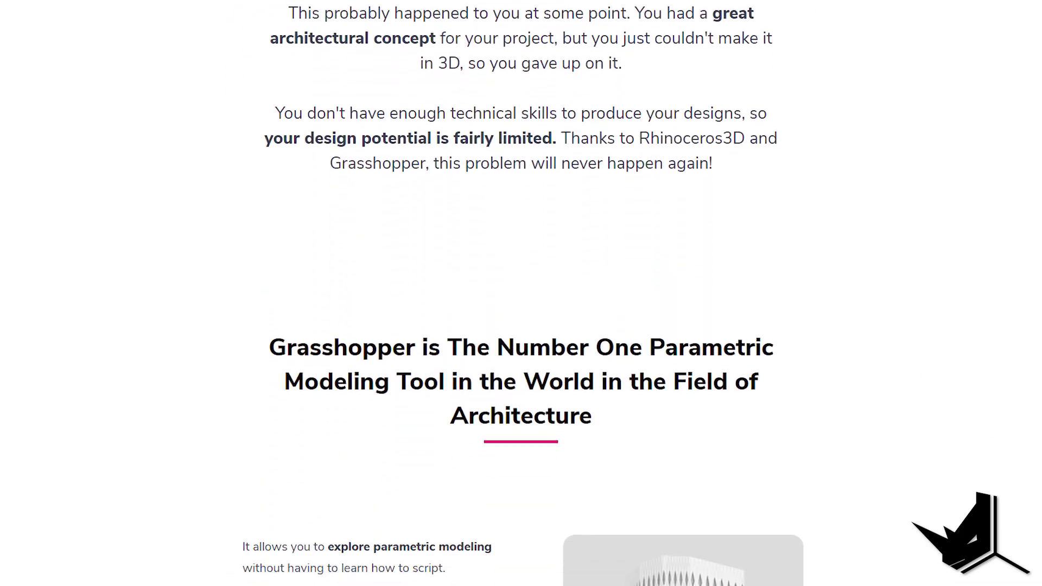
scroll(521, 294, down, 8)
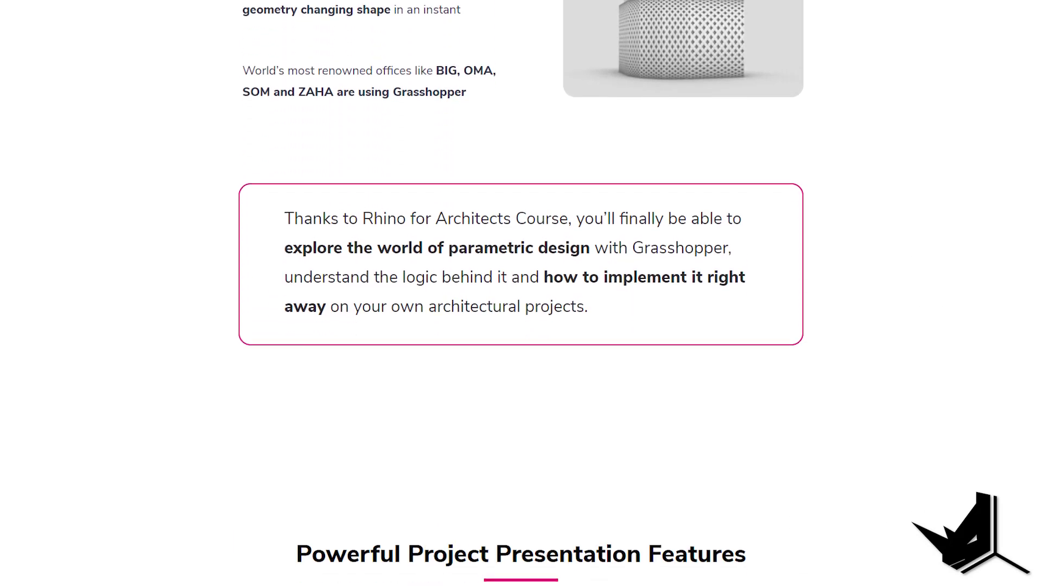
scroll(521, 293, down, 8)
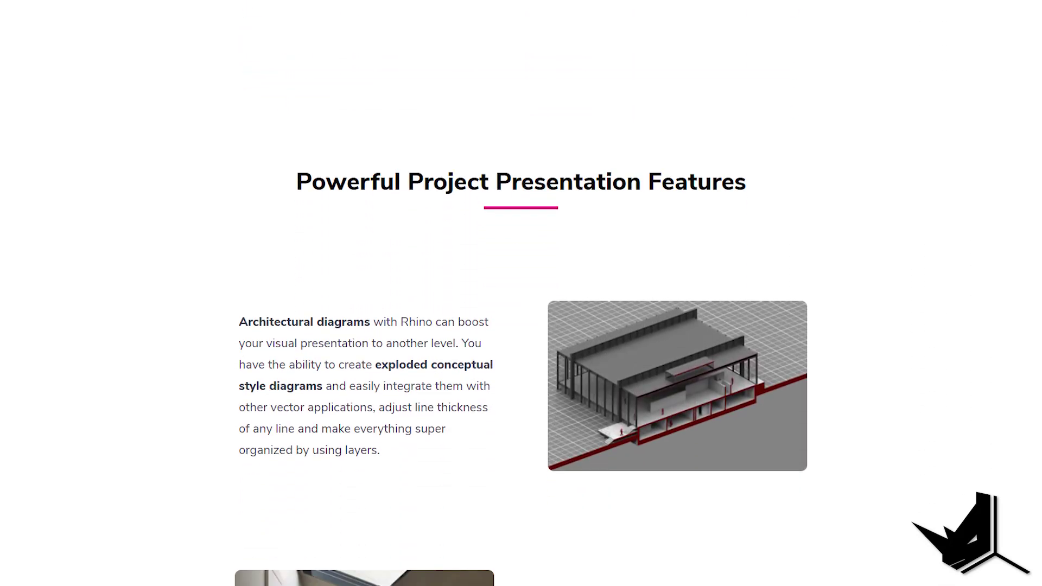
scroll(521, 293, down, 2)
scroll(521, 293, down, 8)
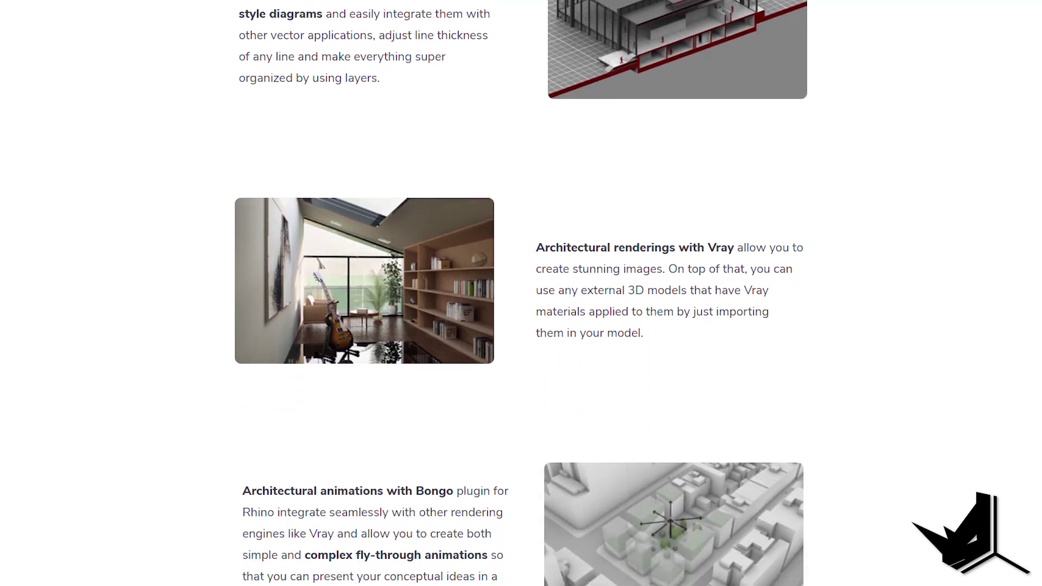
scroll(521, 294, down, 8)
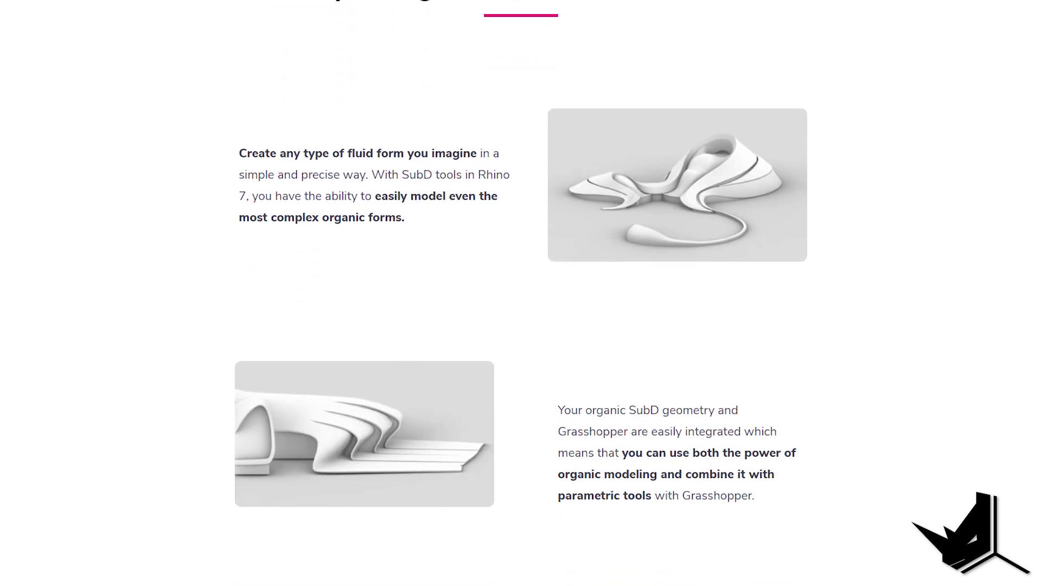
scroll(522, 293, down, 4)
scroll(522, 293, down, 8)
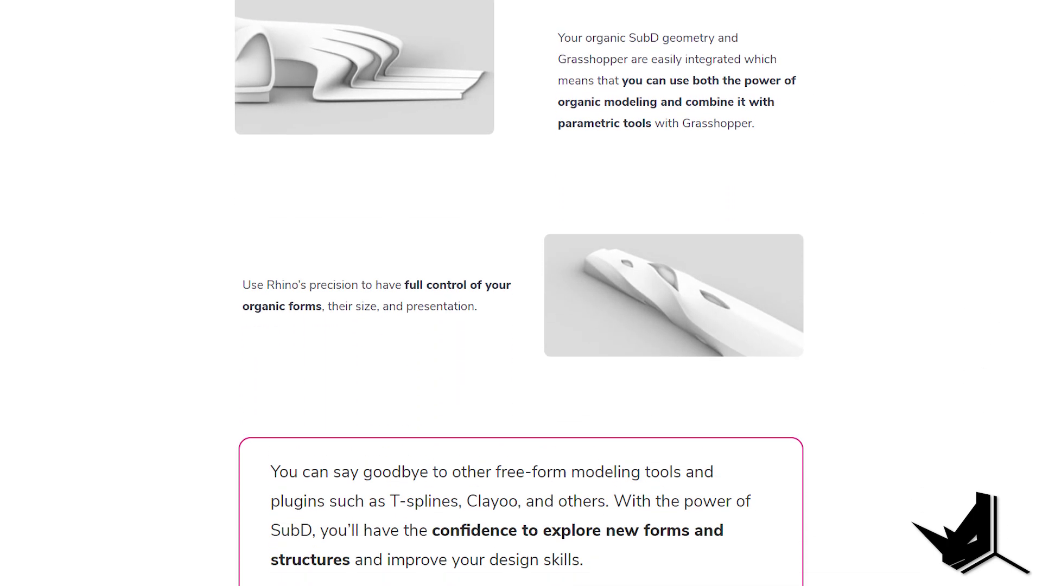
scroll(521, 293, down, 8)
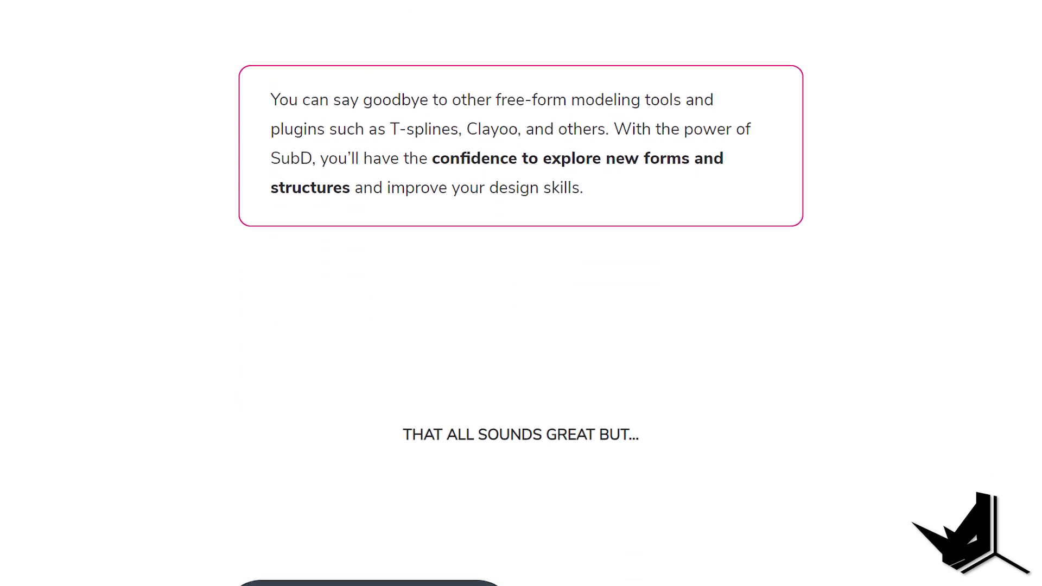
scroll(521, 293, down, 8)
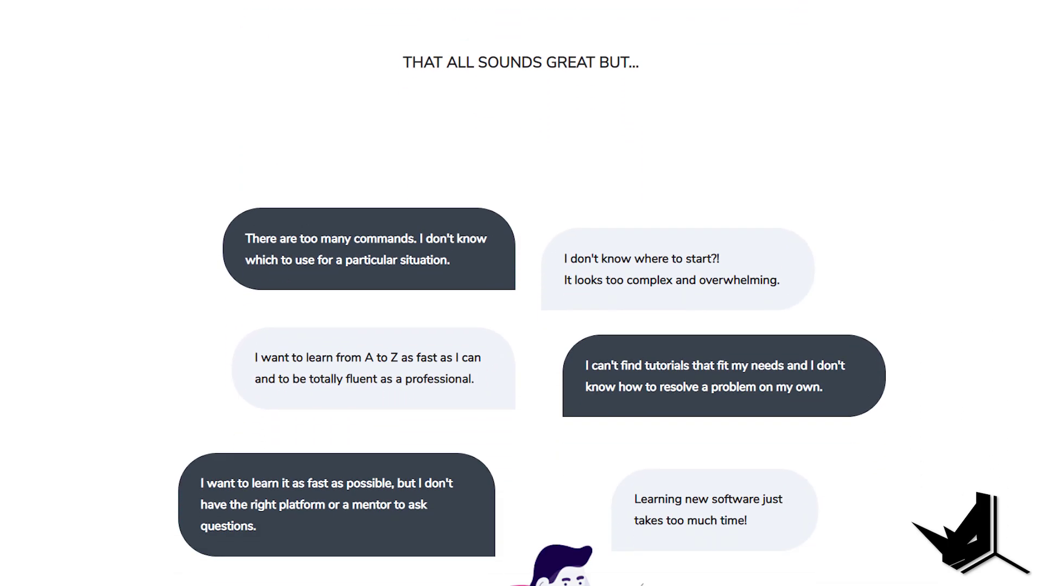
scroll(521, 293, down, 6)
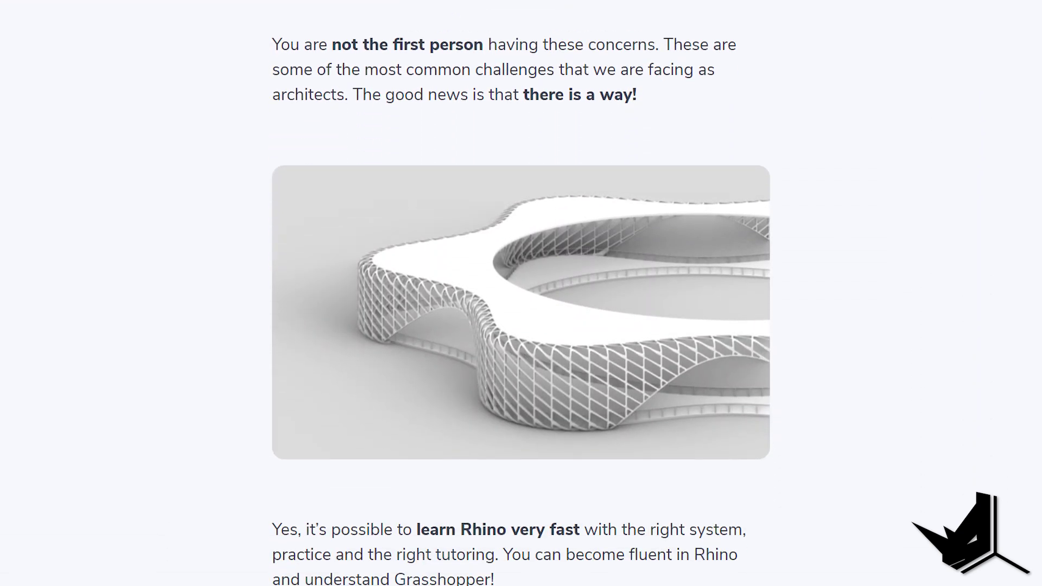
Examine the Rhino for Architects 2.0 Course section, including its learning topics, included materials and student testimonials.
scroll(521, 293, down, 4)
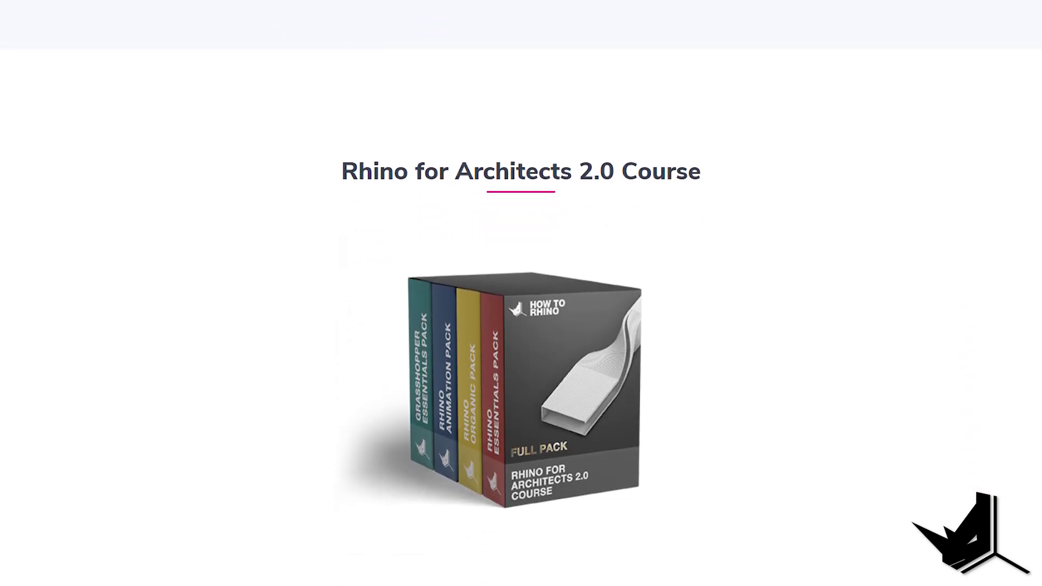
scroll(521, 293, down, 8)
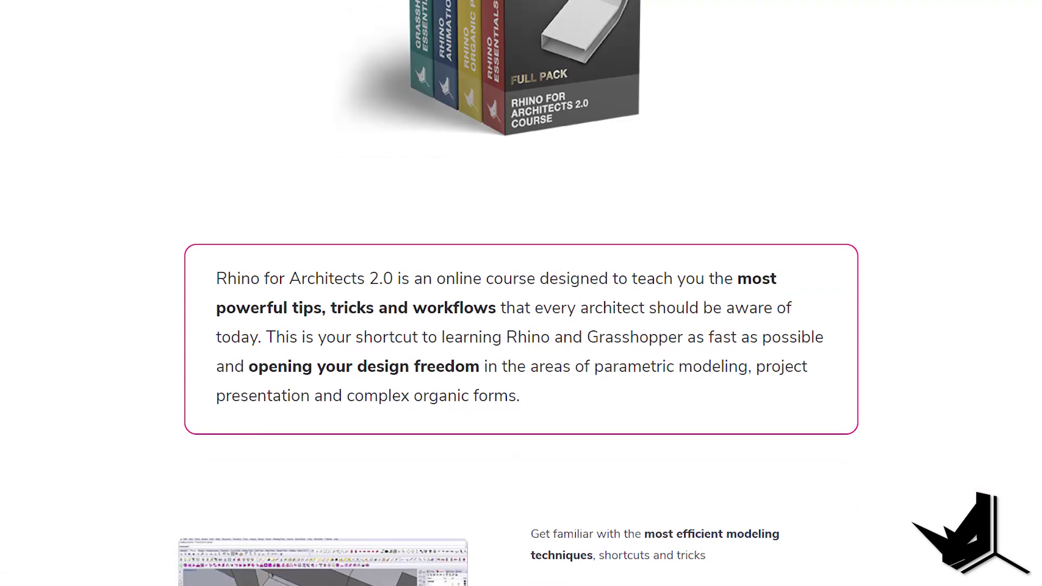
scroll(521, 294, down, 8)
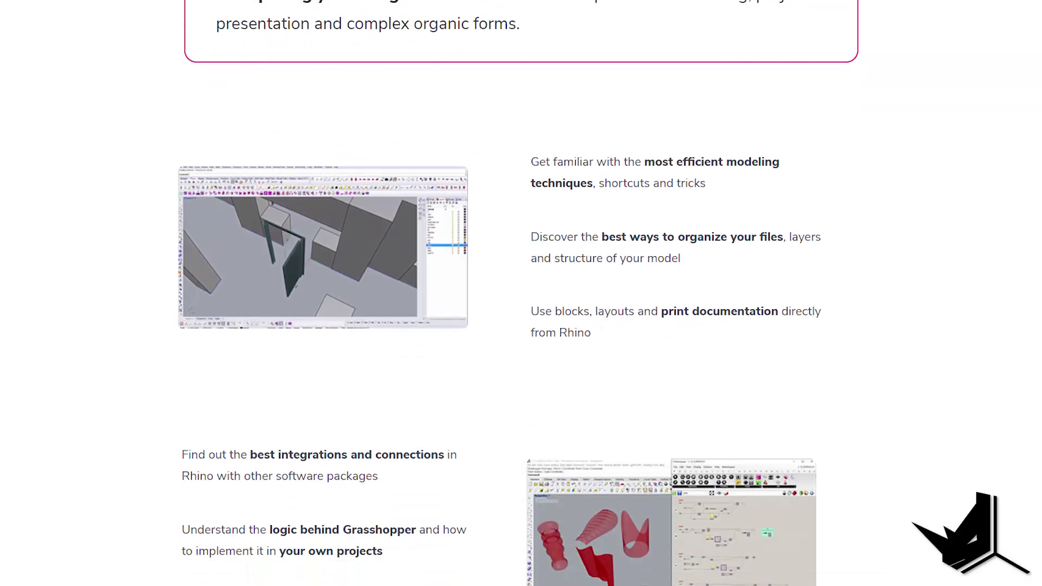
scroll(521, 293, down, 8)
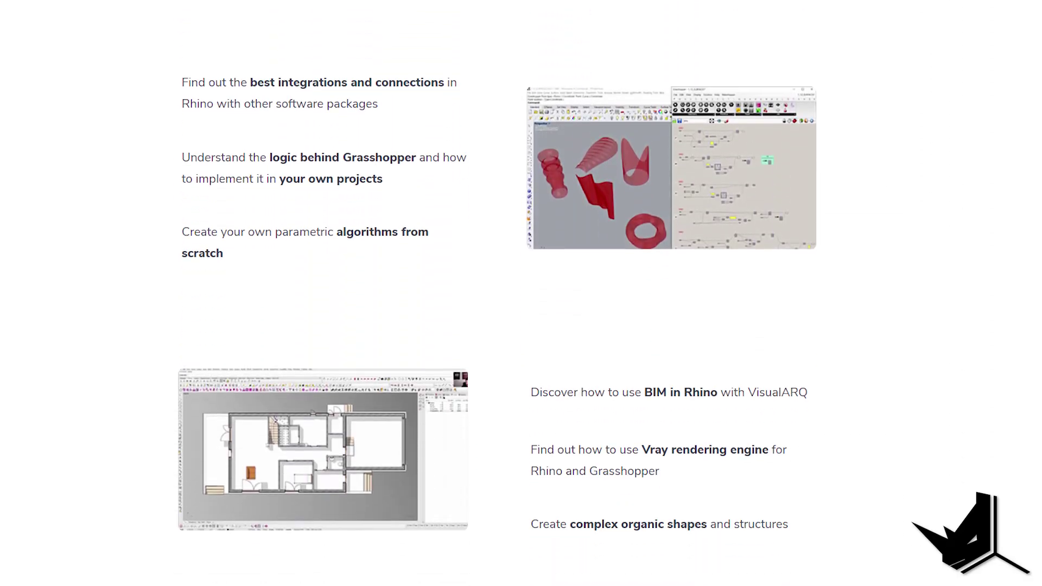
scroll(521, 293, down, 8)
scroll(521, 293, down, 8)
scroll(521, 293, down, 8)
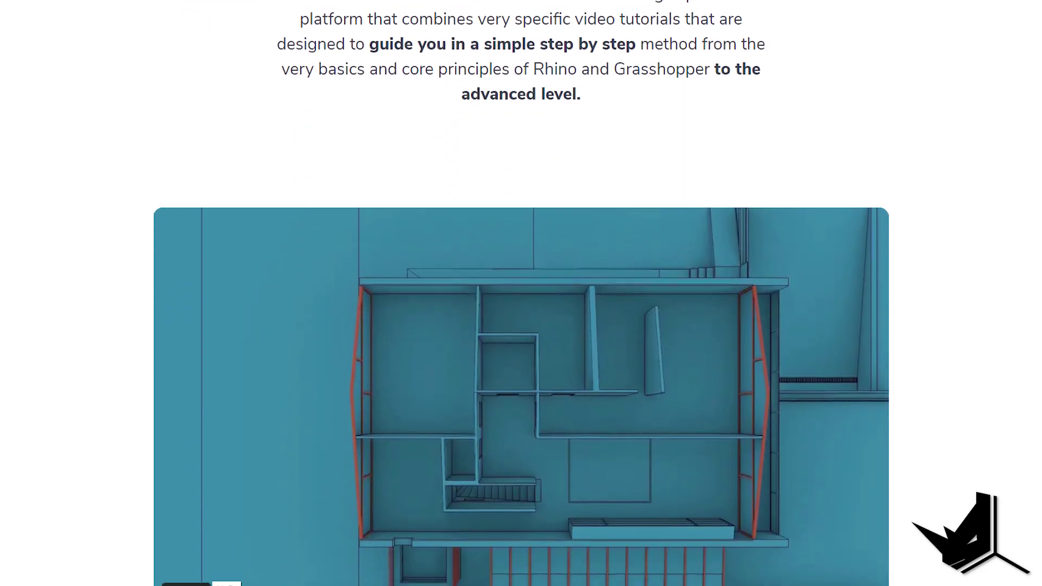
scroll(521, 293, down, 8)
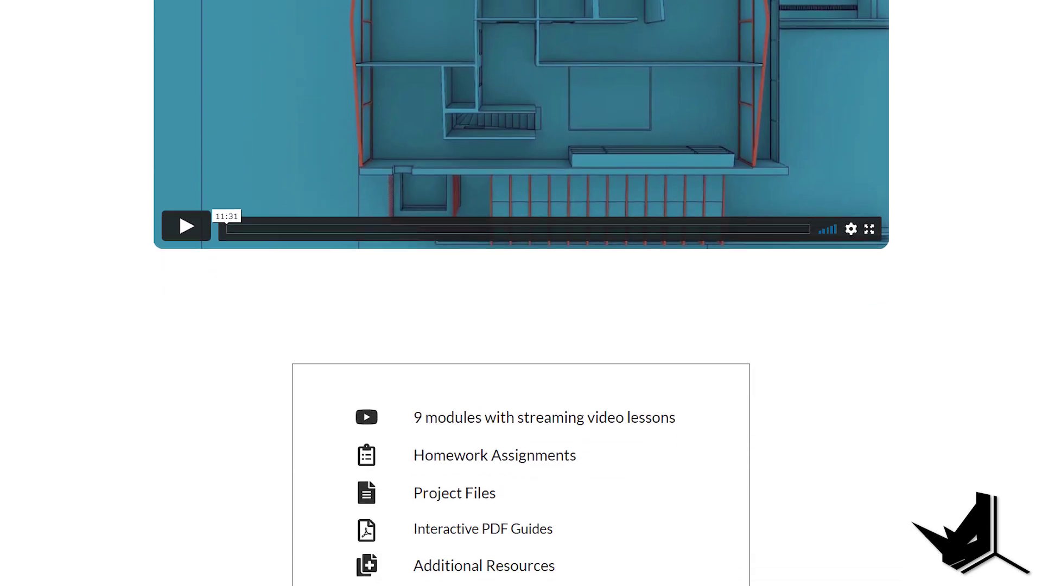
scroll(522, 293, down, 6)
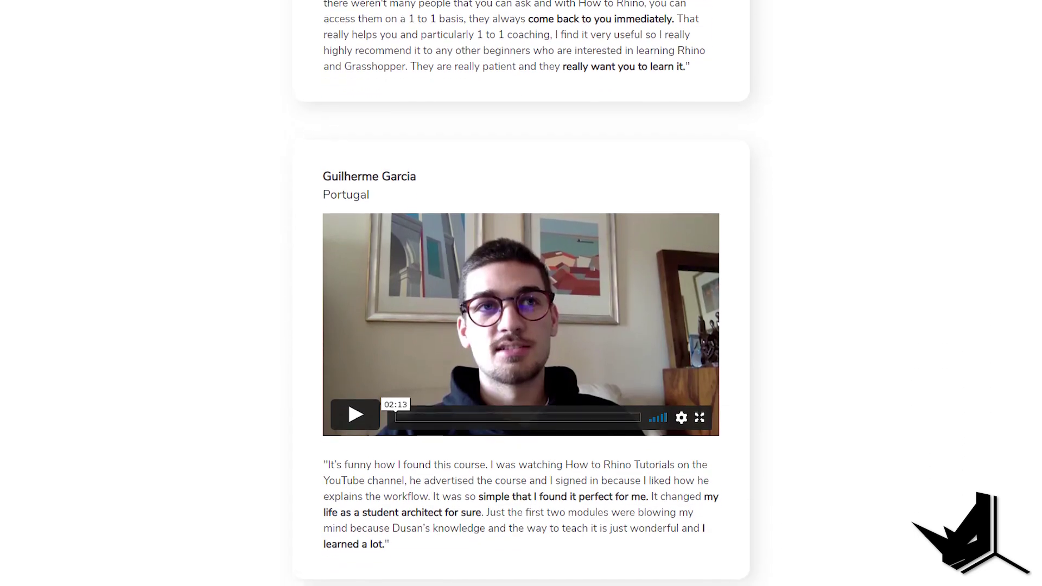
scroll(521, 293, down, 5)
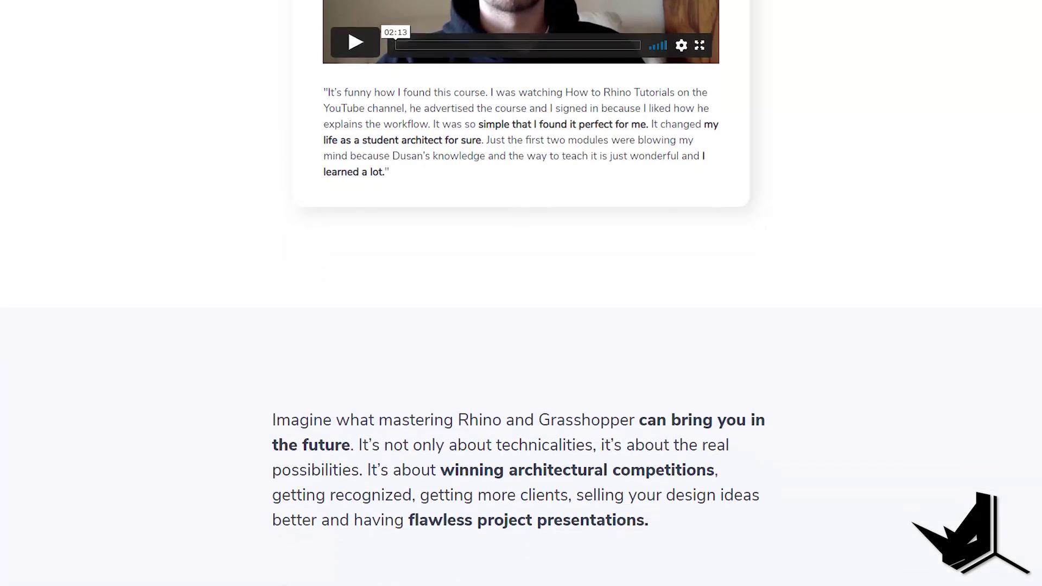